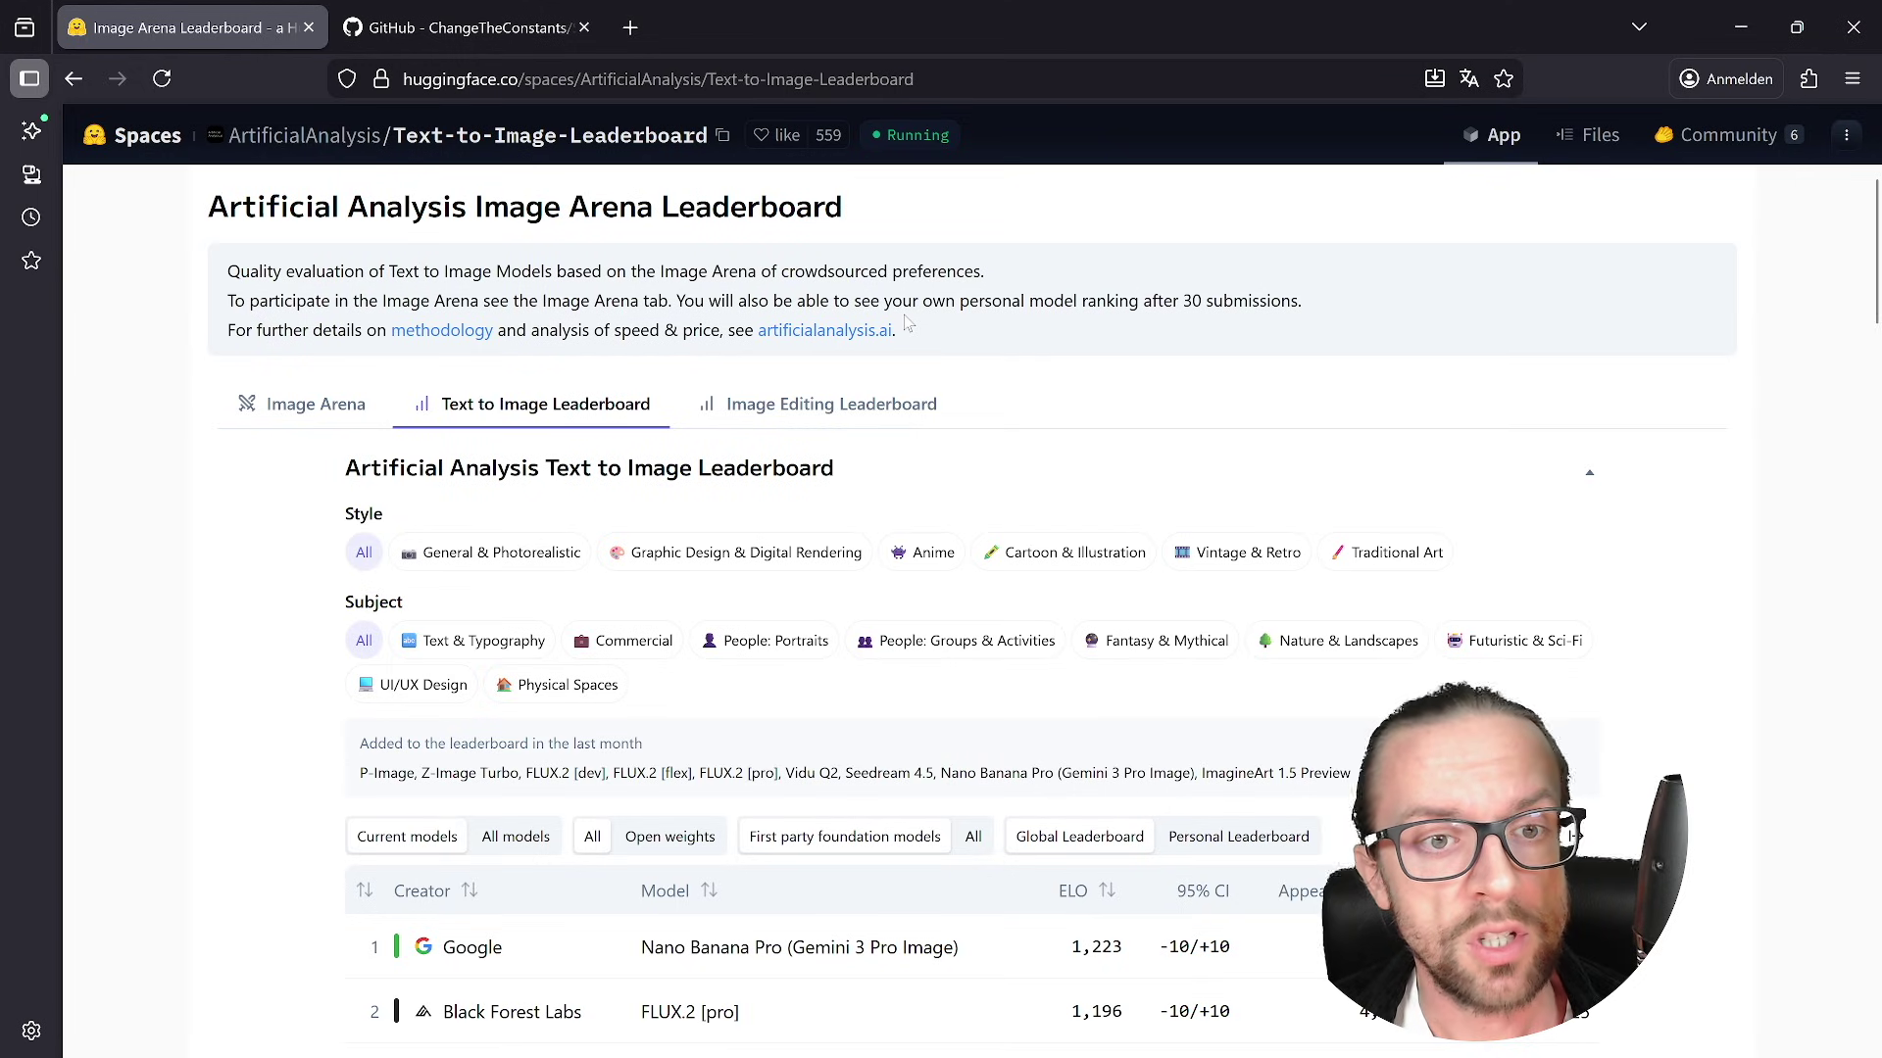
- Scroll through the text-to-image leaderboard table to review the model rankings
{"action": "scroll", "coordinate": [887, 462], "scroll_direction": "down", "scroll_amount": 3}
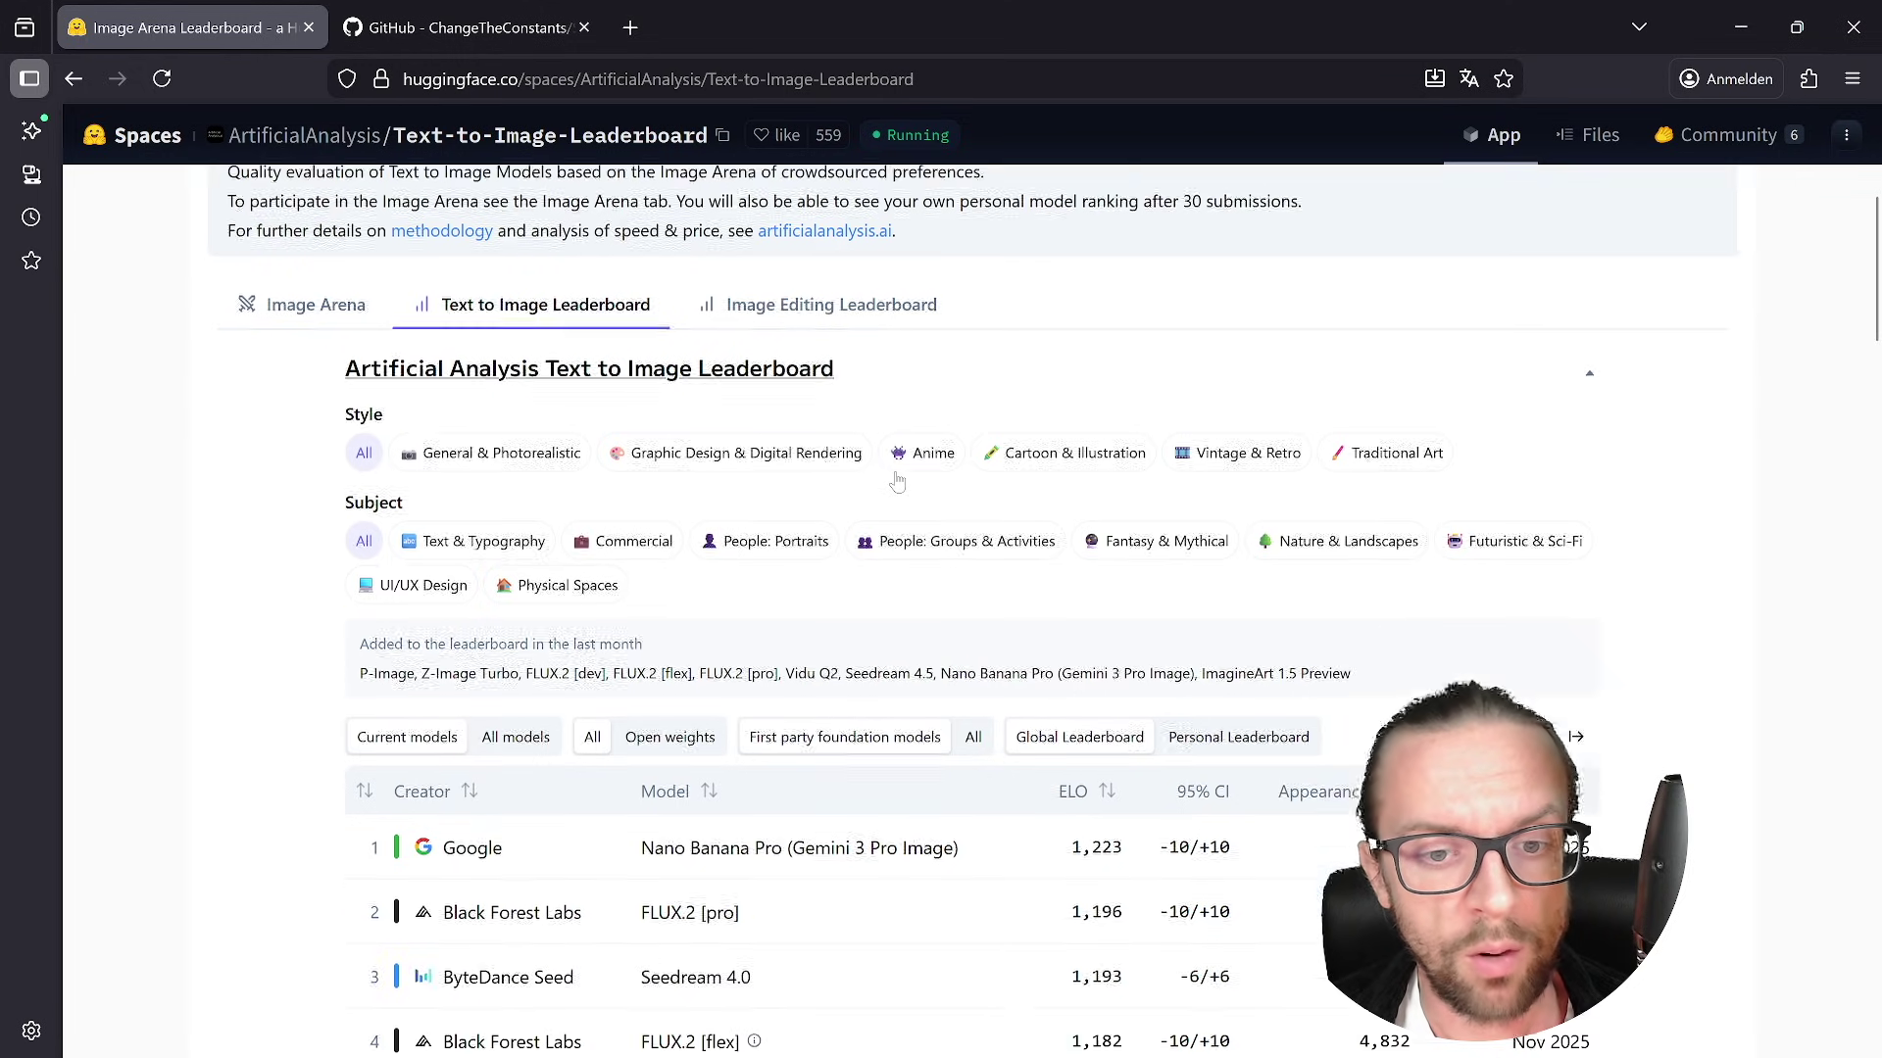
{"action": "scroll", "coordinate": [850, 443], "scroll_direction": "down", "scroll_amount": 1}
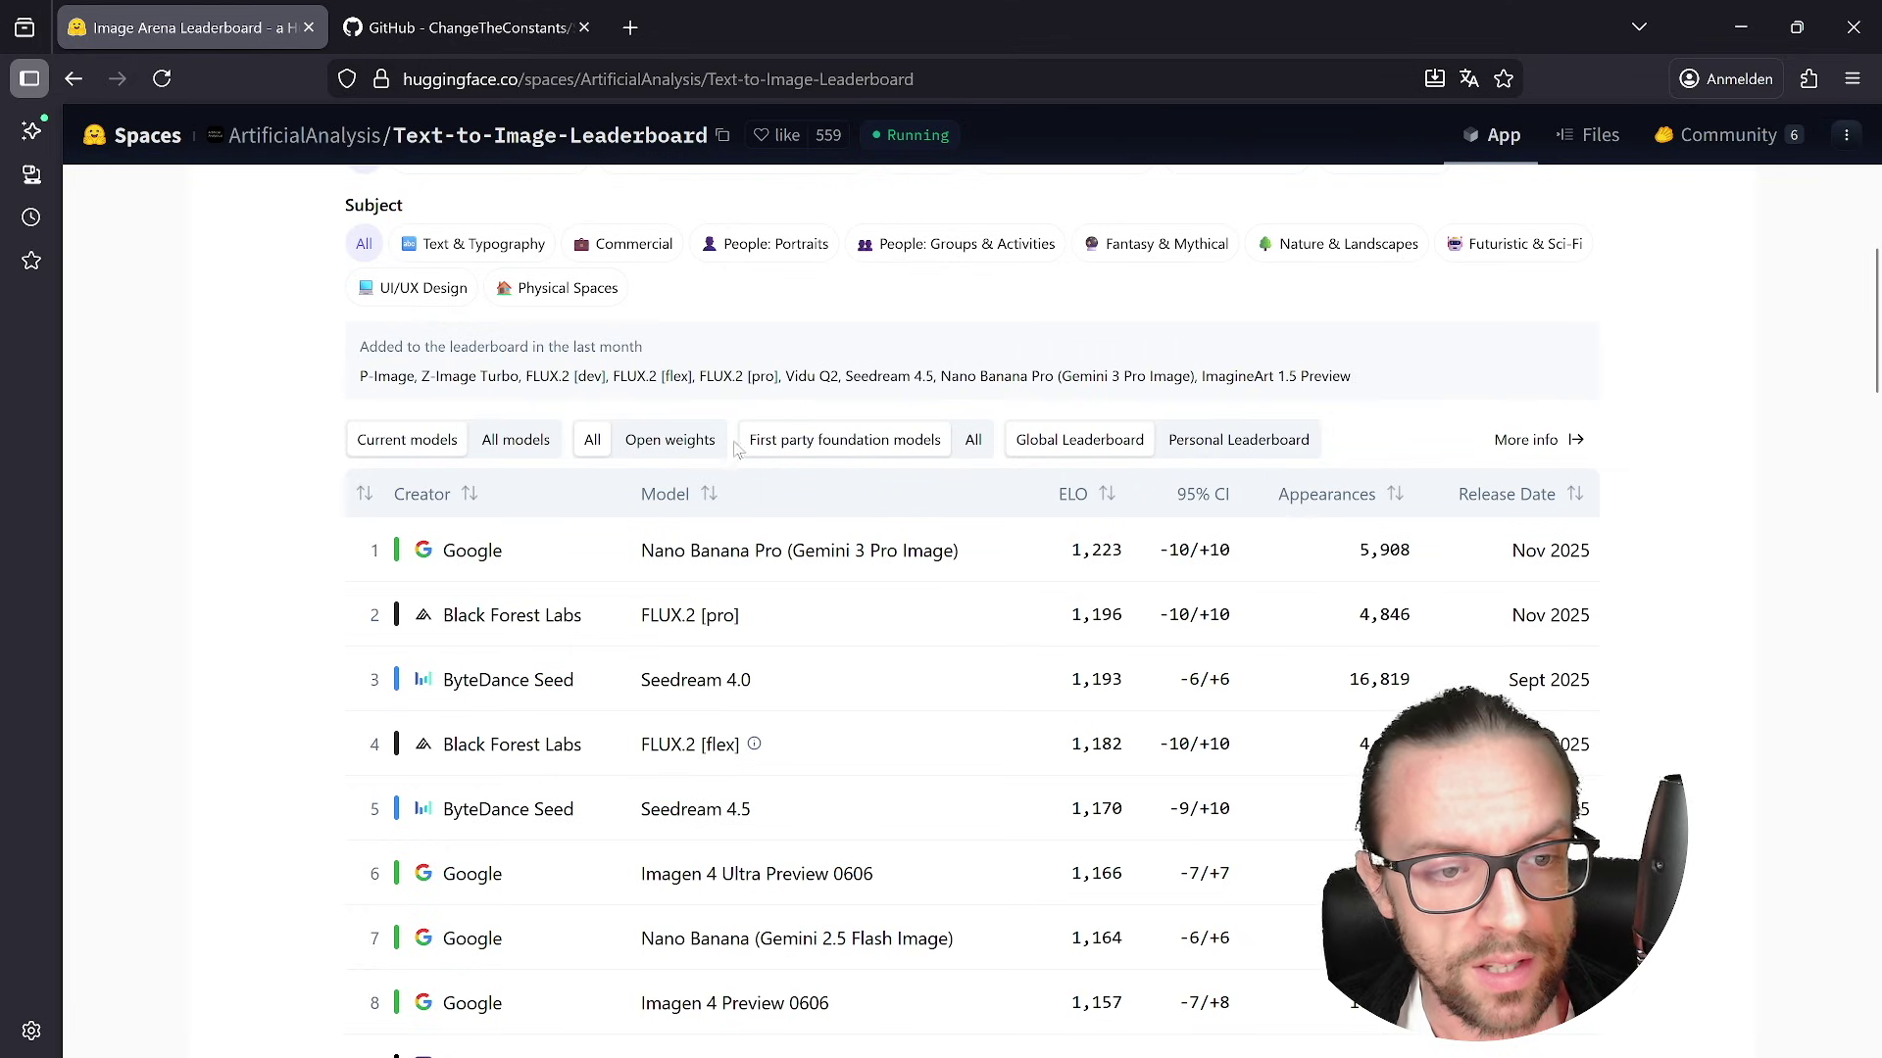
{"action": "scroll", "coordinate": [833, 453], "scroll_direction": "down", "scroll_amount": 1}
{"action": "right_click", "coordinate": [835, 453]}
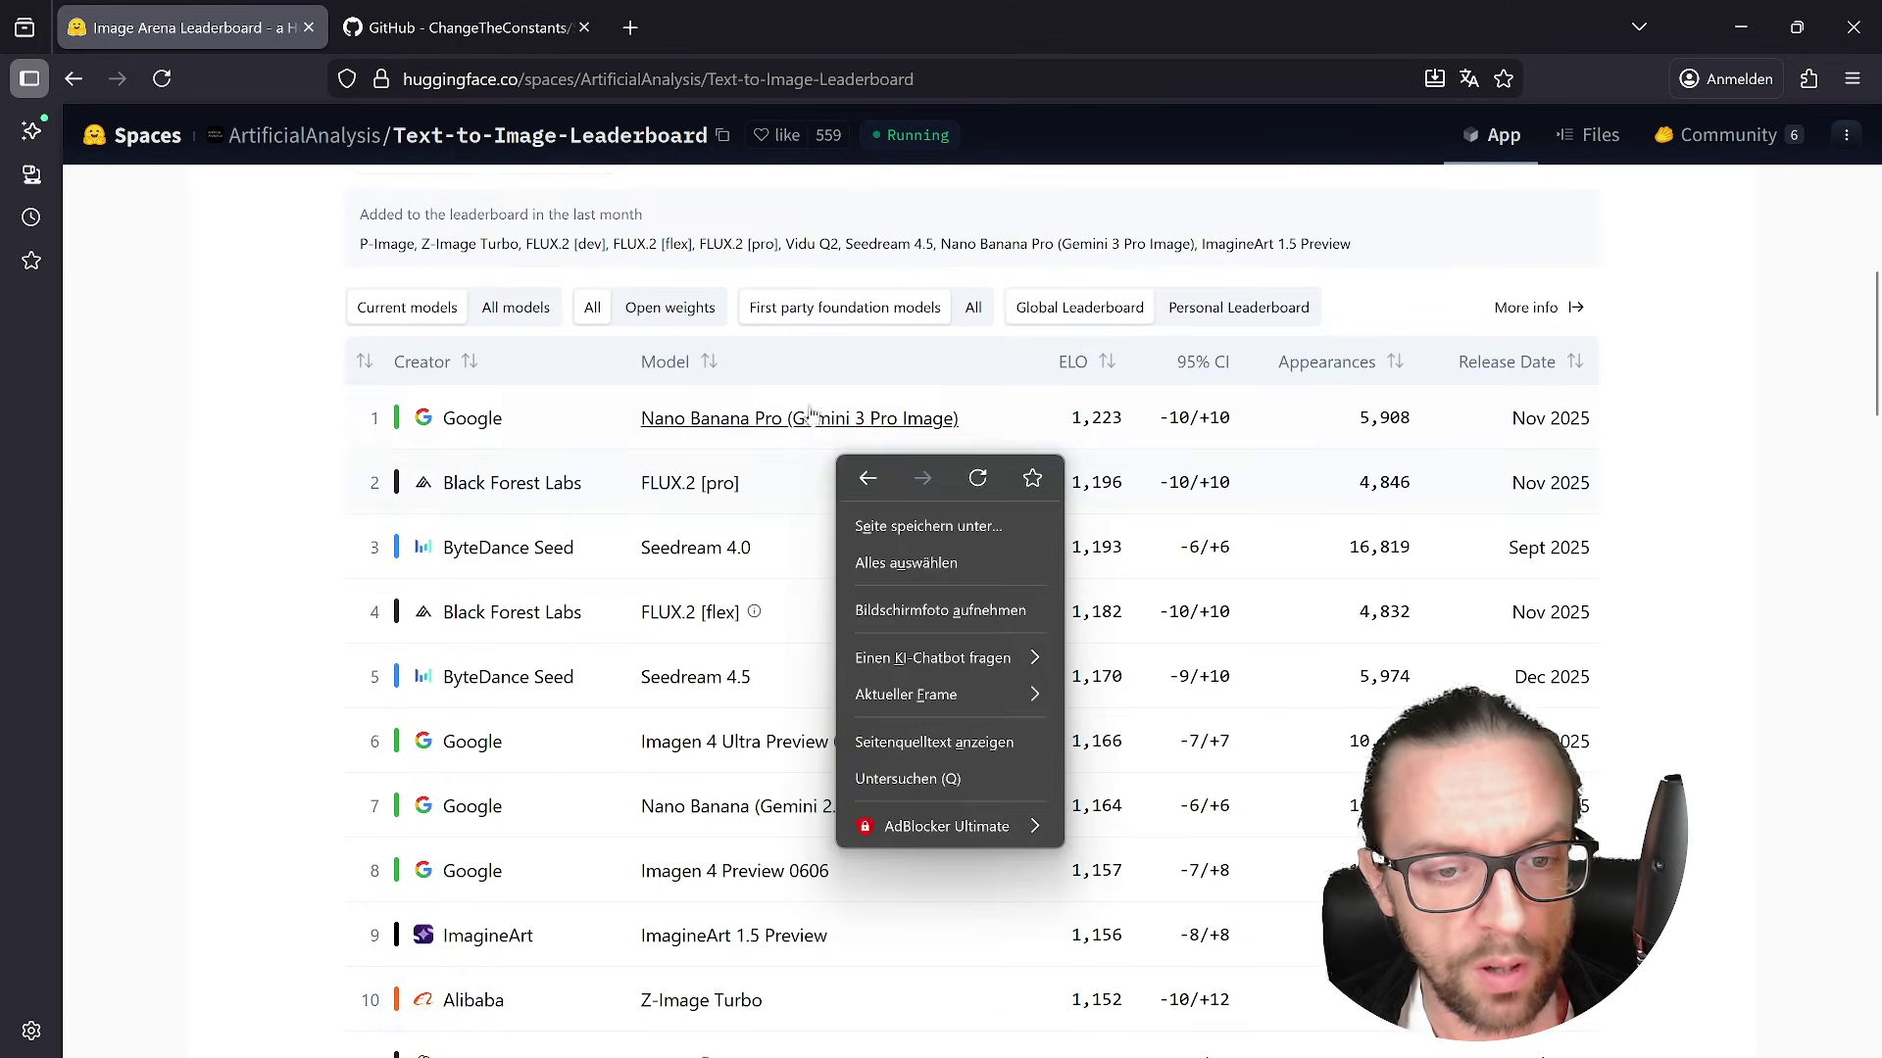
{"action": "left_click", "coordinate": [235, 482]}
{"action": "scroll", "coordinate": [392, 588], "scroll_direction": "down", "scroll_amount": 1}
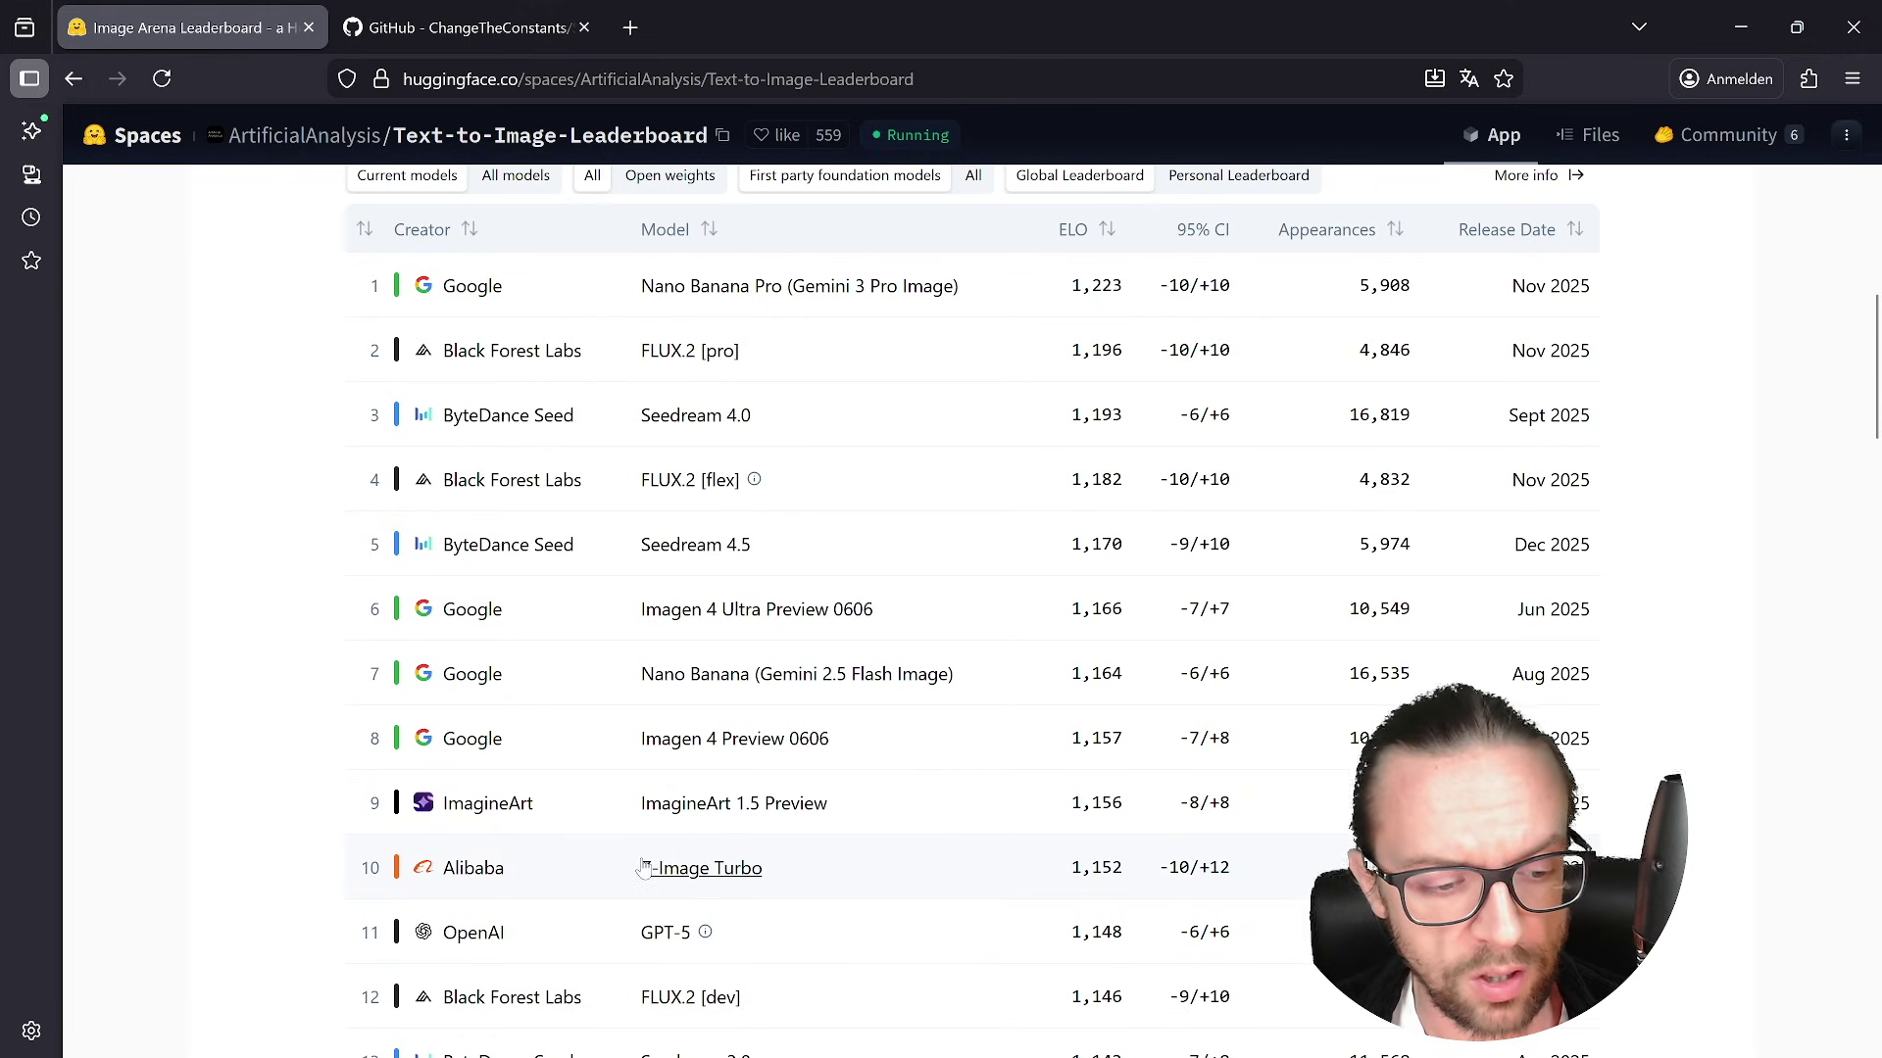
{"action": "scroll", "coordinate": [841, 851], "scroll_direction": "up", "scroll_amount": 3}
- Switch the leaderboard filter from Open weights to All and scroll down to the table
{"action": "left_click", "coordinate": [668, 442]}
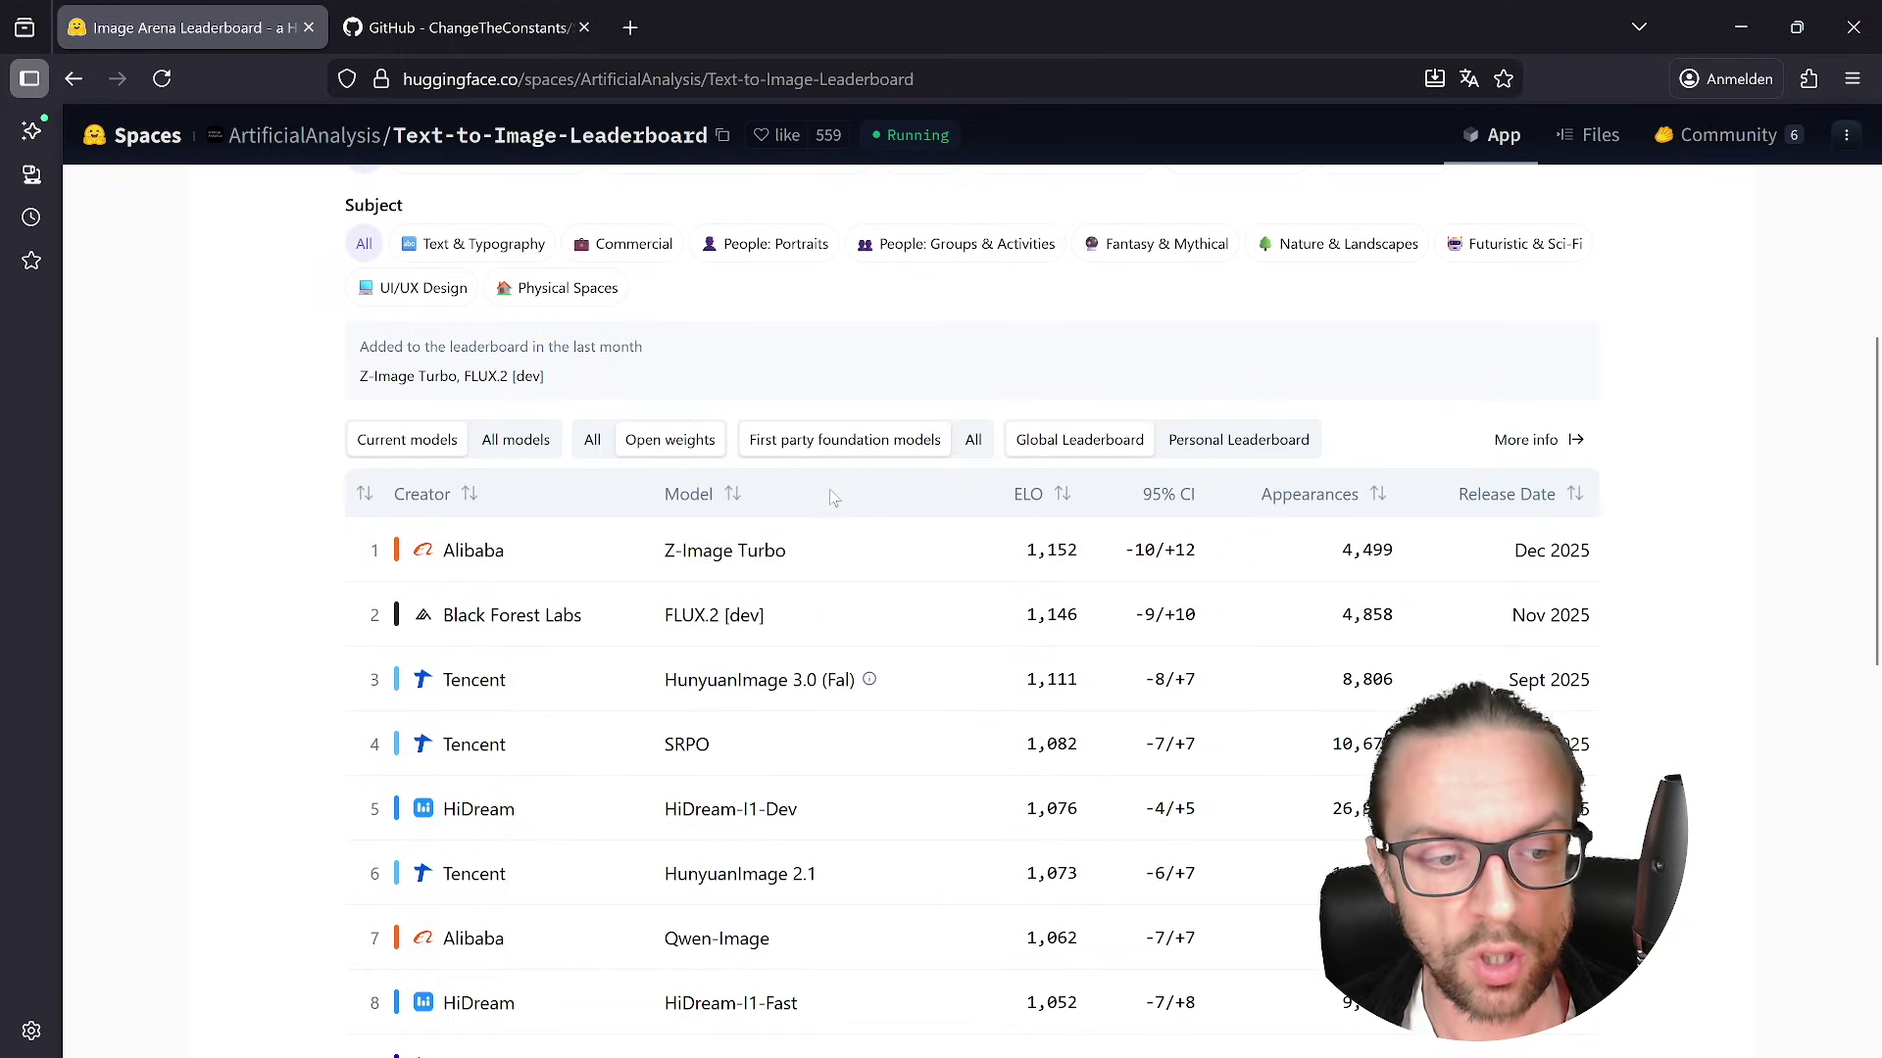
{"action": "left_click", "coordinate": [592, 439]}
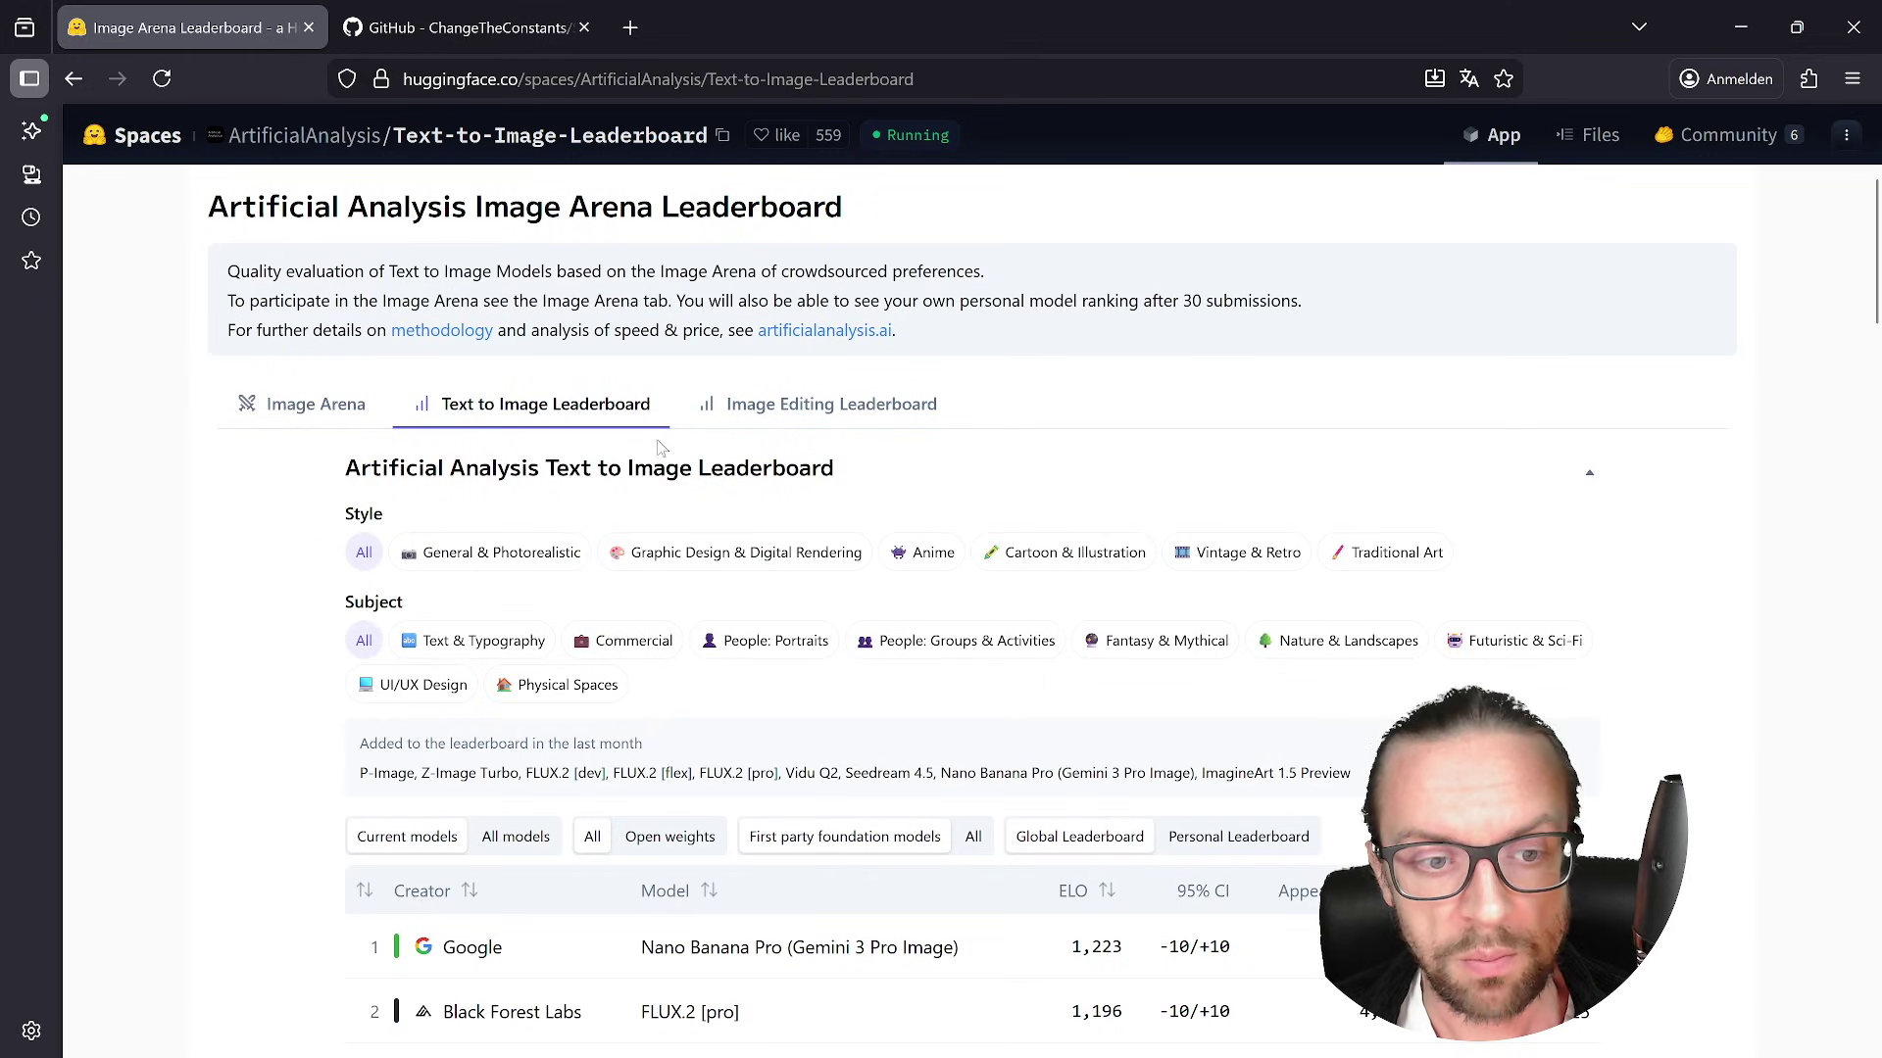
{"action": "scroll", "coordinate": [720, 637], "scroll_direction": "down", "scroll_amount": 5}
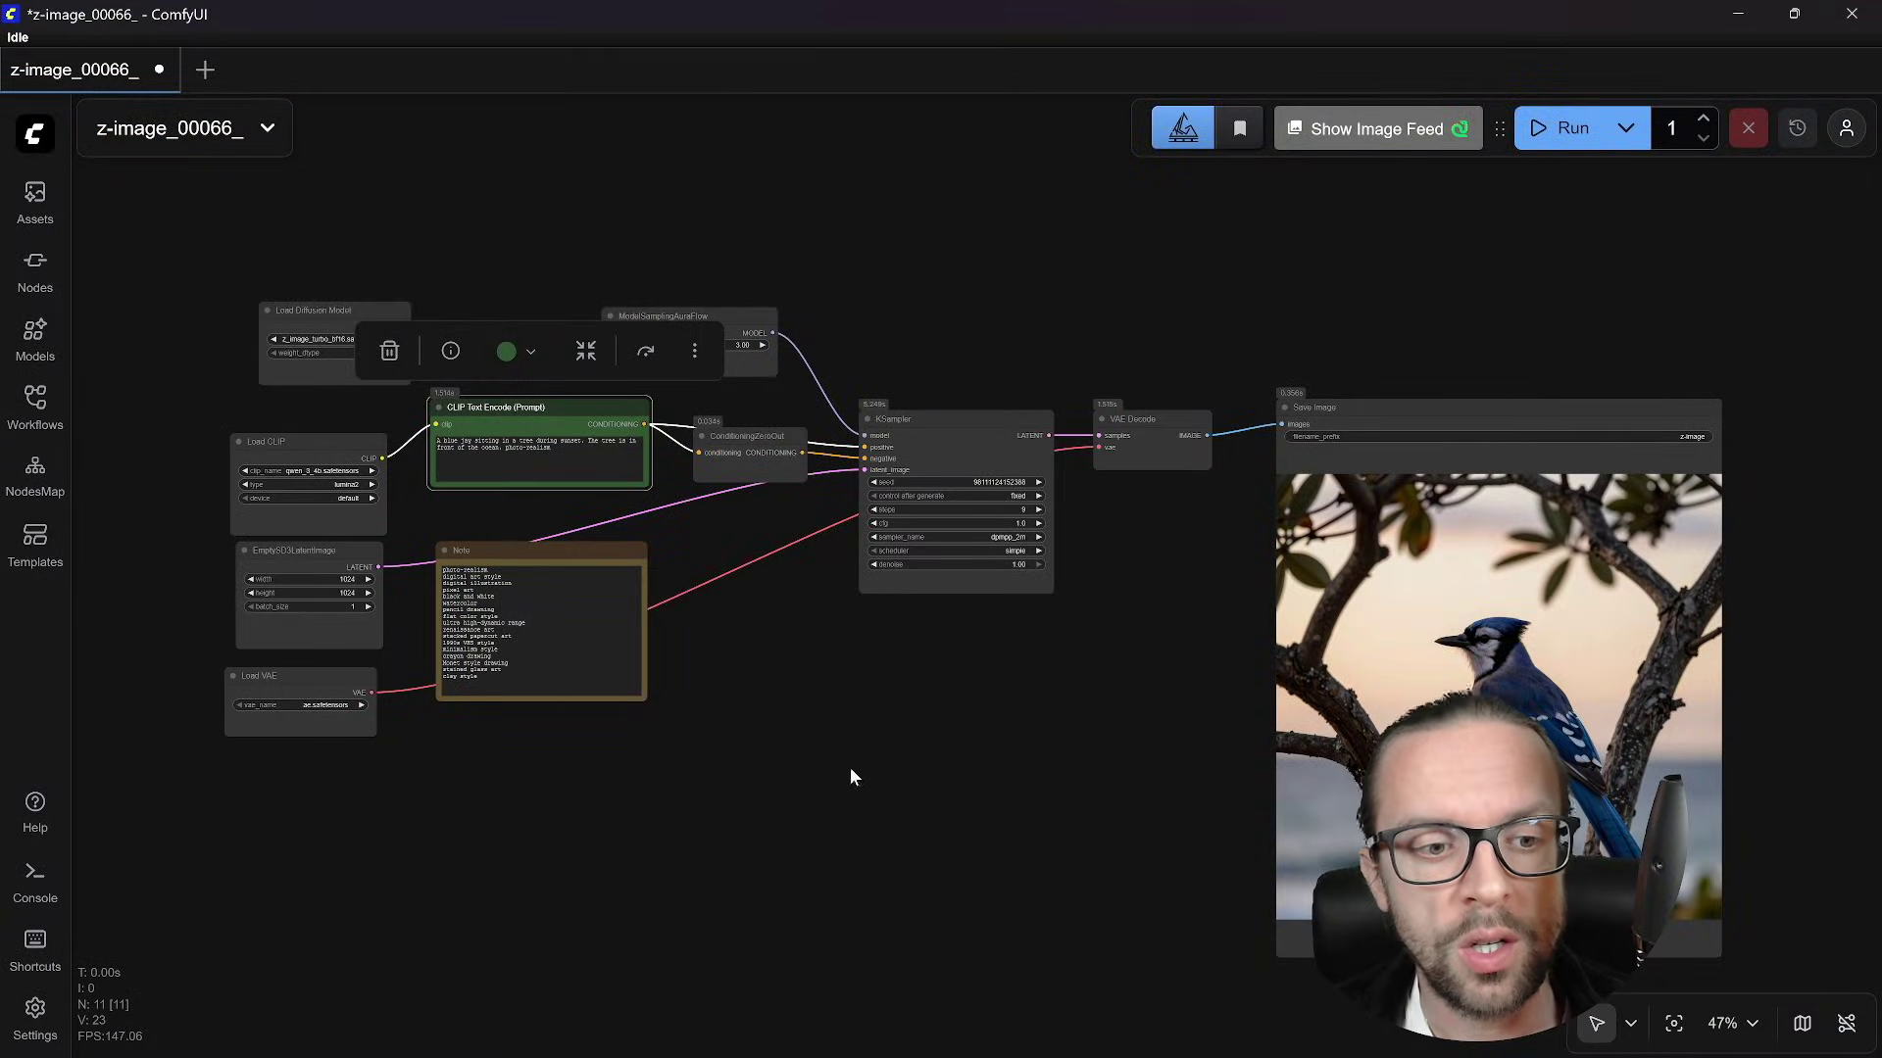
- Move the Save Image node up-left and shift the Note node off the prompt node
{"action": "mouse_move", "coordinate": [768, 684]}
{"action": "left_mouse_down"}
{"action": "mouse_move", "coordinate": [827, 663]}
{"action": "mouse_move", "coordinate": [772, 664]}
{"action": "left_mouse_up"}
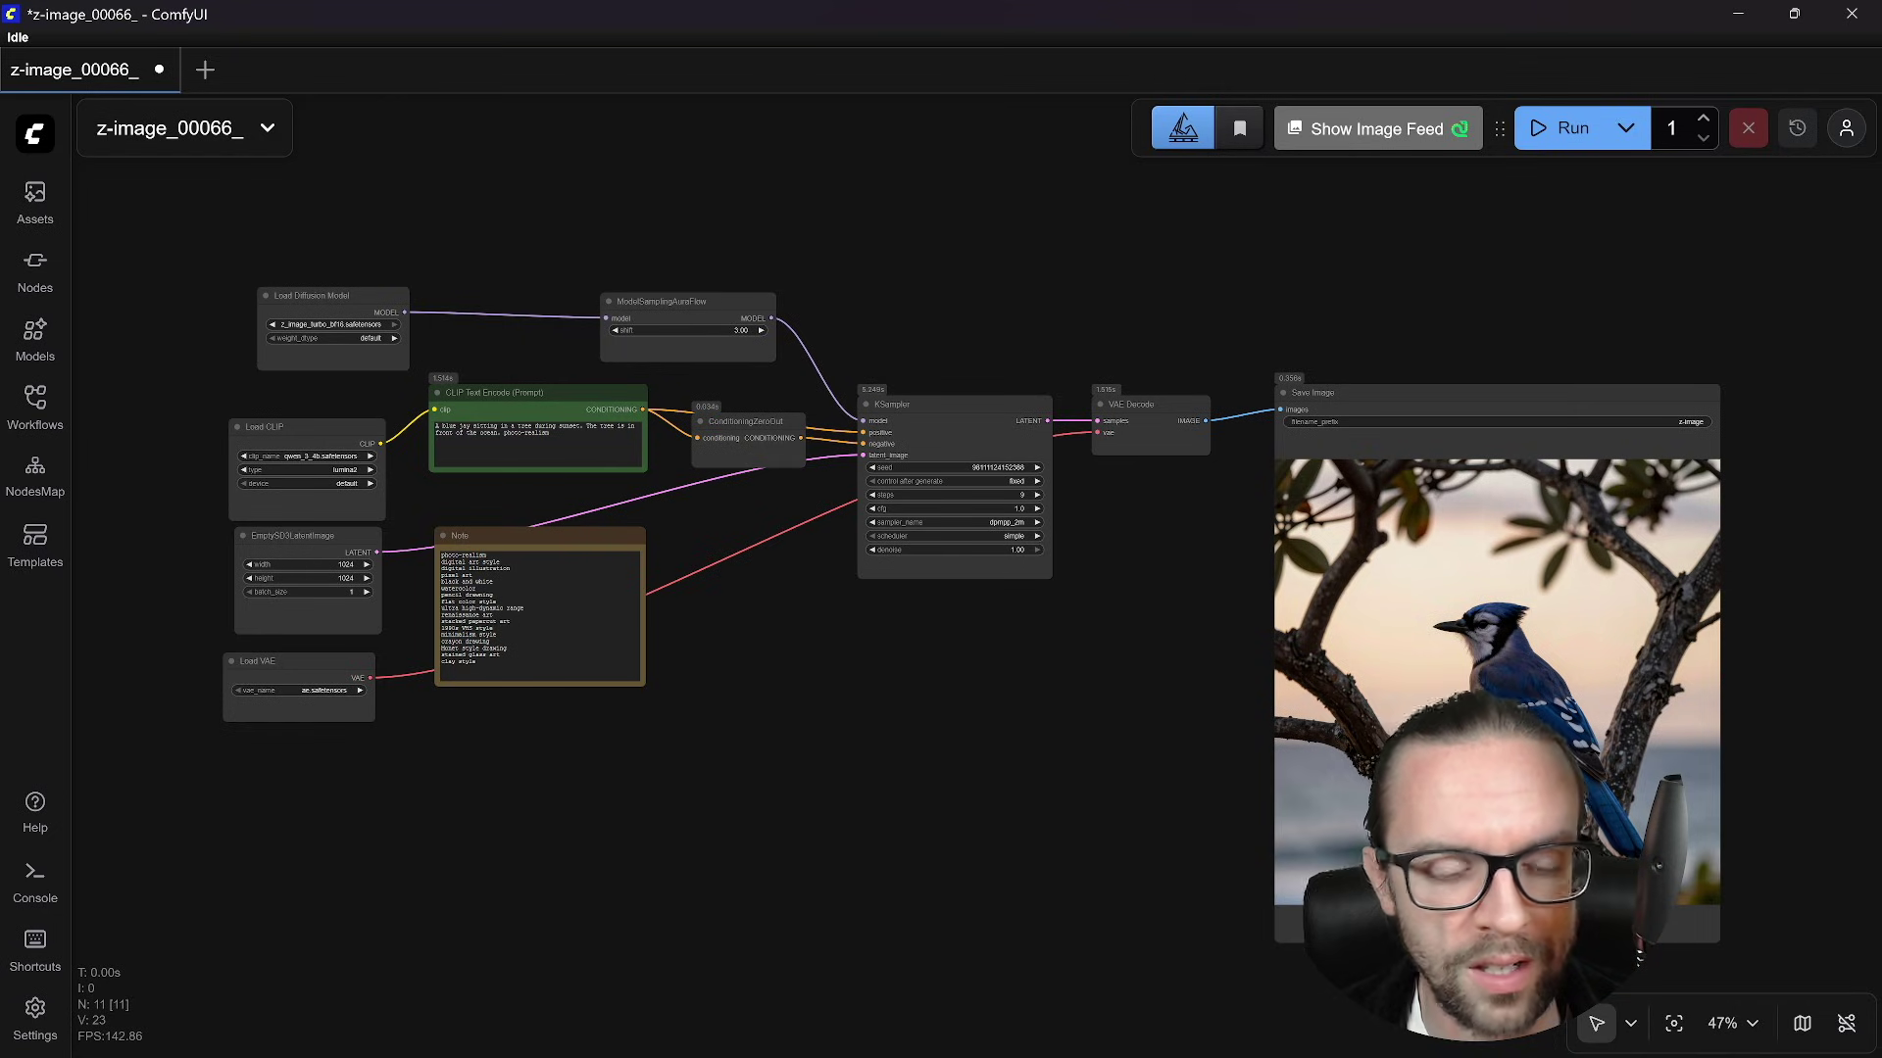
{"action": "mouse_move", "coordinate": [1423, 413]}
{"action": "left_mouse_down"}
{"action": "mouse_move", "coordinate": [1365, 386]}
{"action": "mouse_move", "coordinate": [1396, 419]}
{"action": "left_mouse_up"}
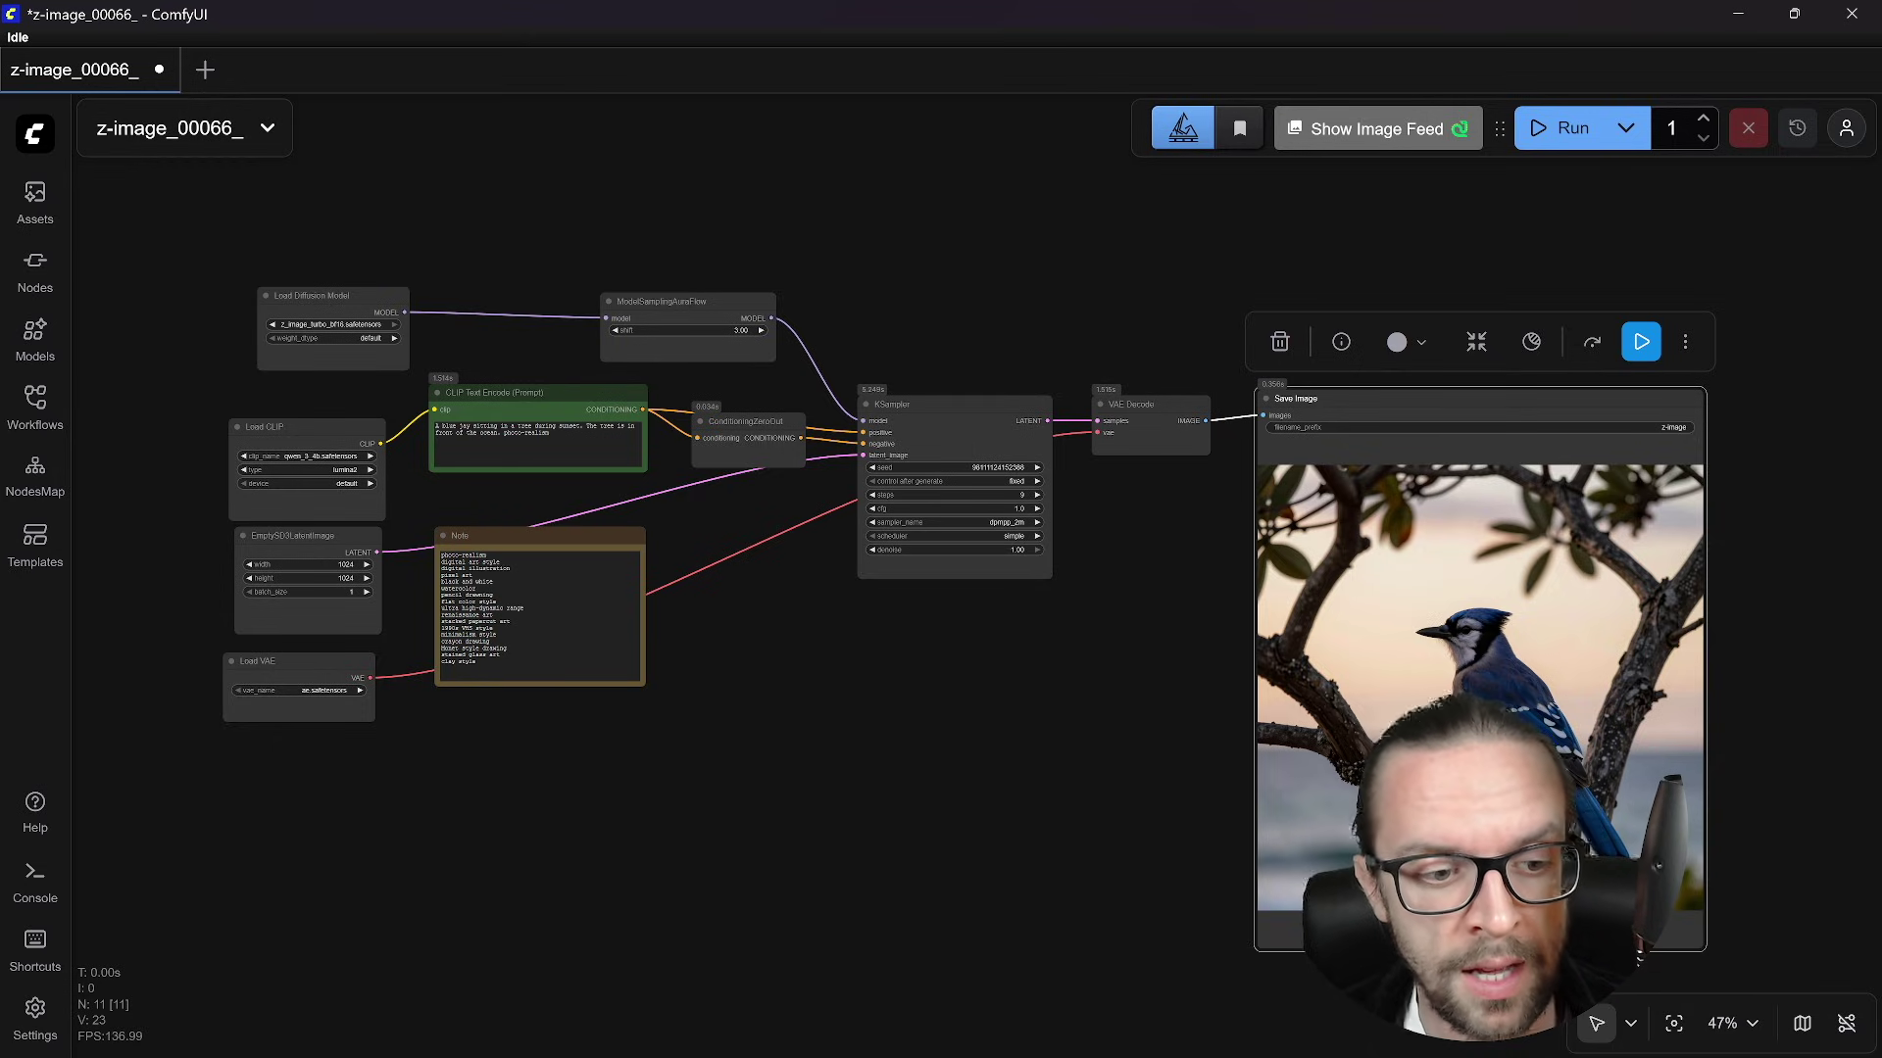
{"action": "left_click_drag", "start_coordinate": [538, 537], "coordinate": [530, 502]}
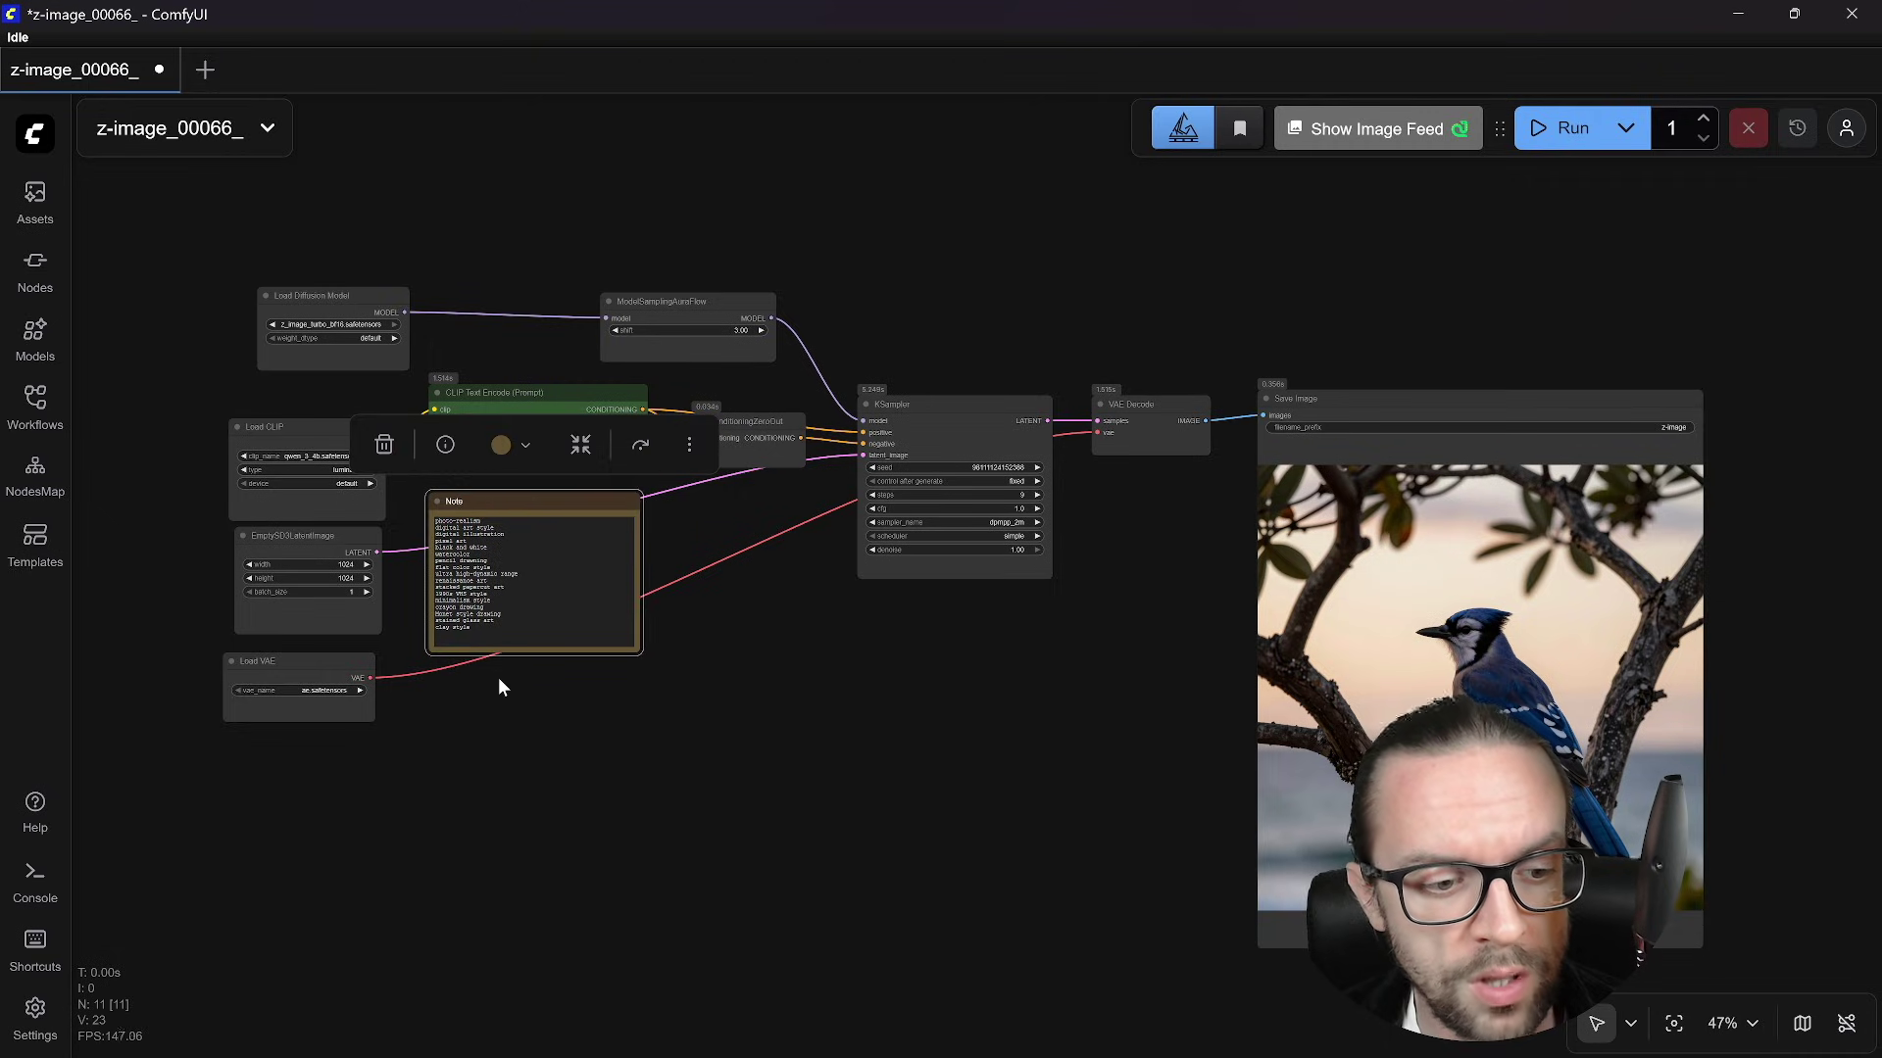
{"action": "left_click_drag", "start_coordinate": [495, 630], "coordinate": [423, 526]}
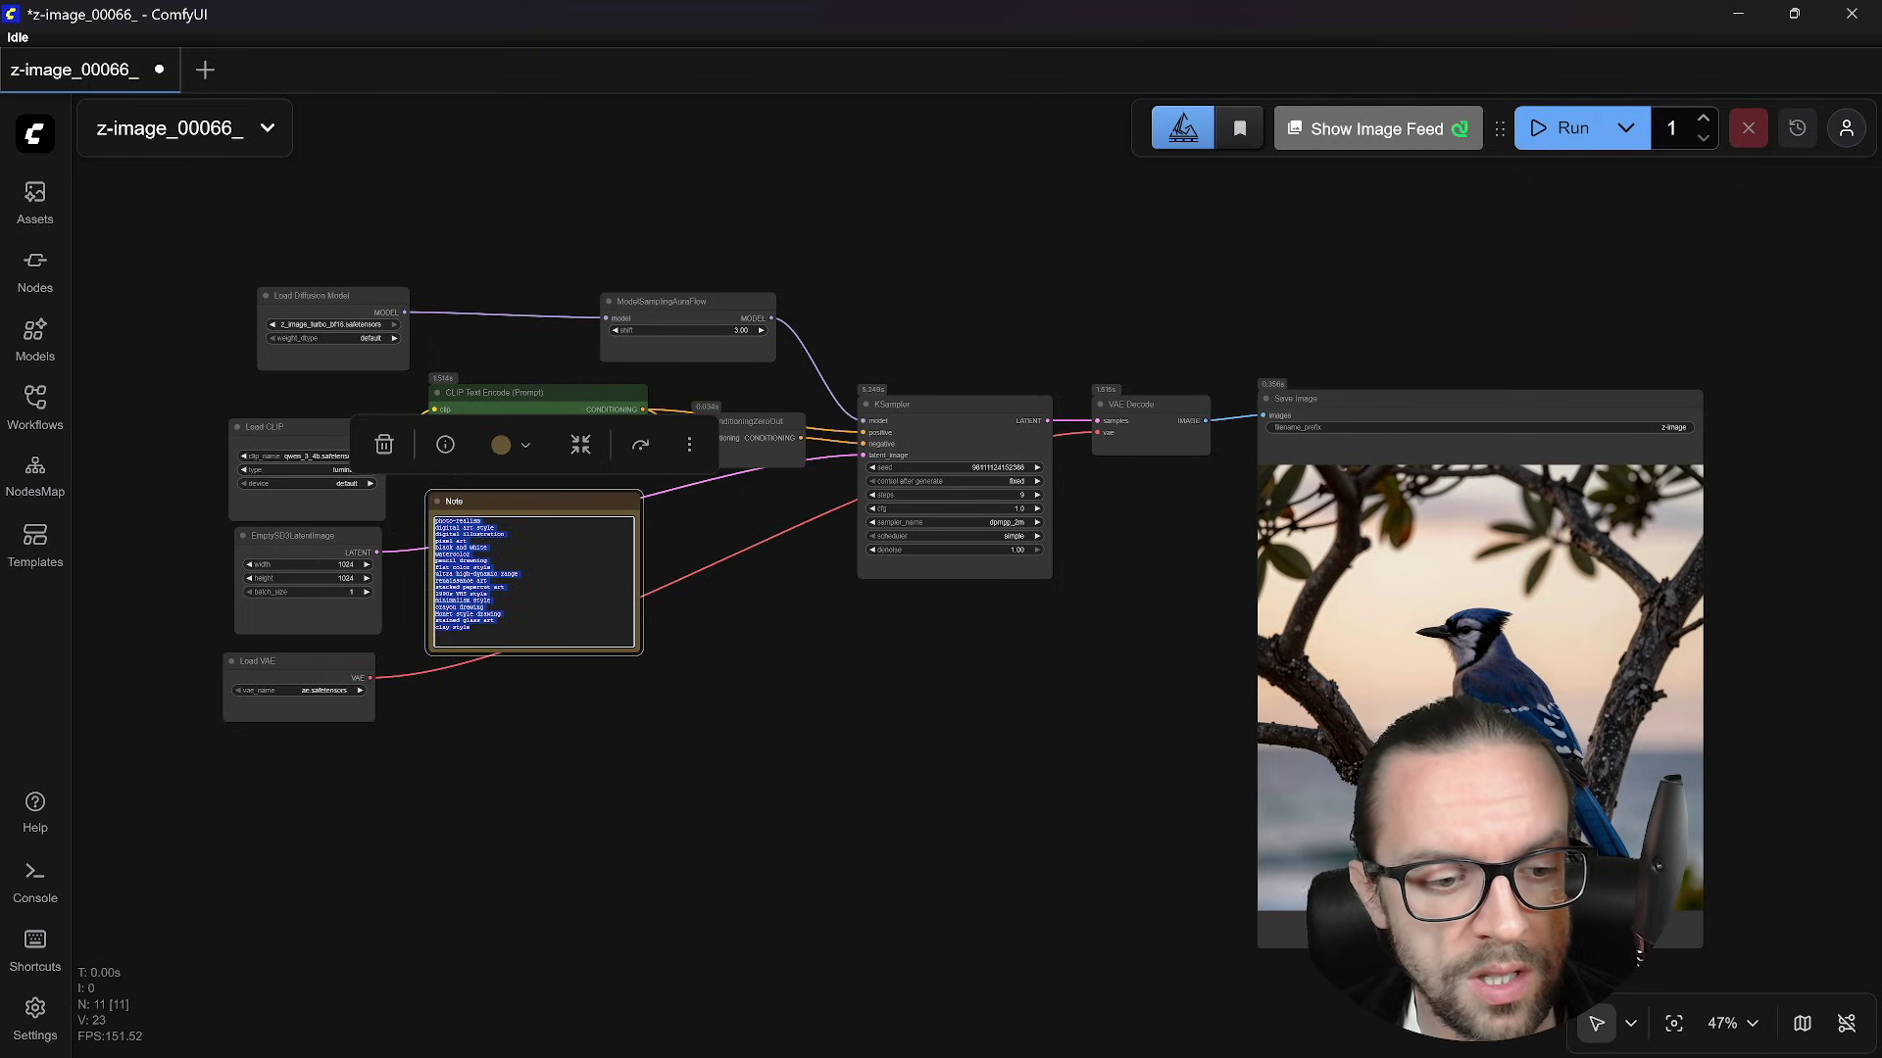
{"action": "left_click", "coordinate": [472, 627]}
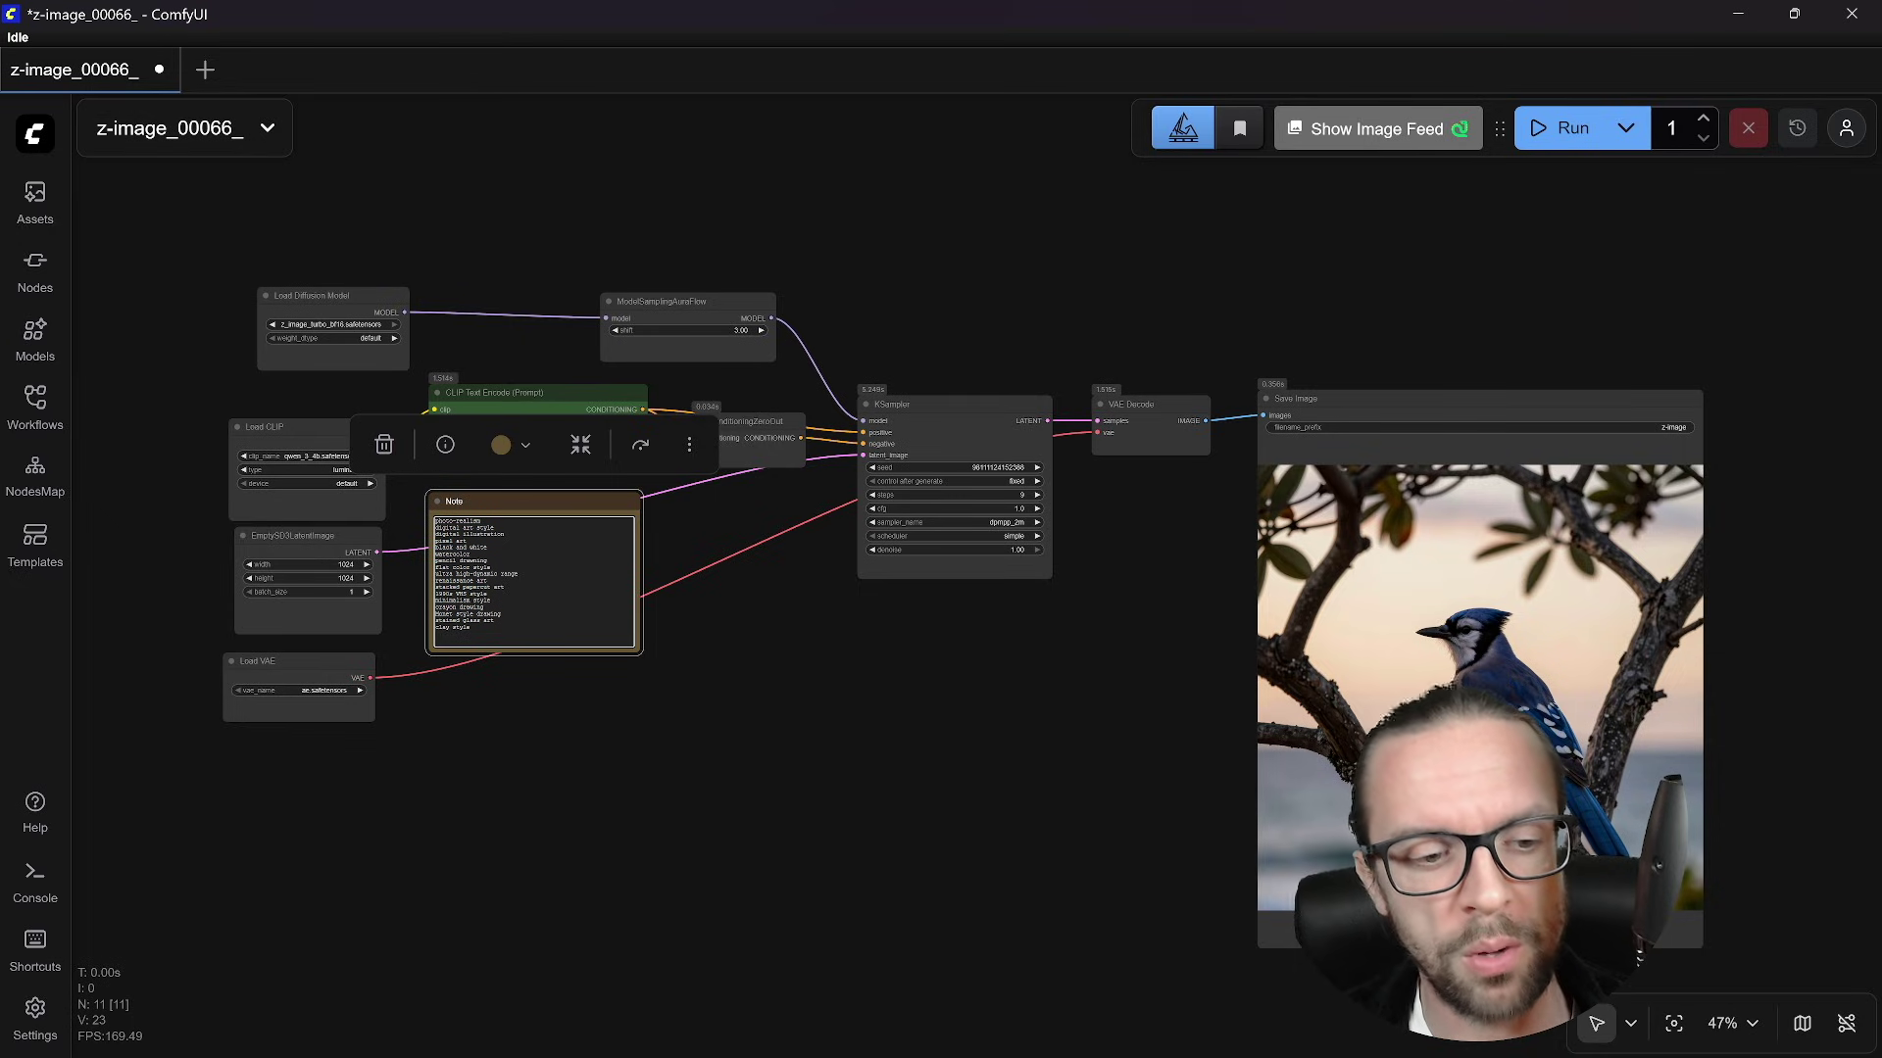
{"action": "left_click_drag", "start_coordinate": [495, 504], "coordinate": [517, 572]}
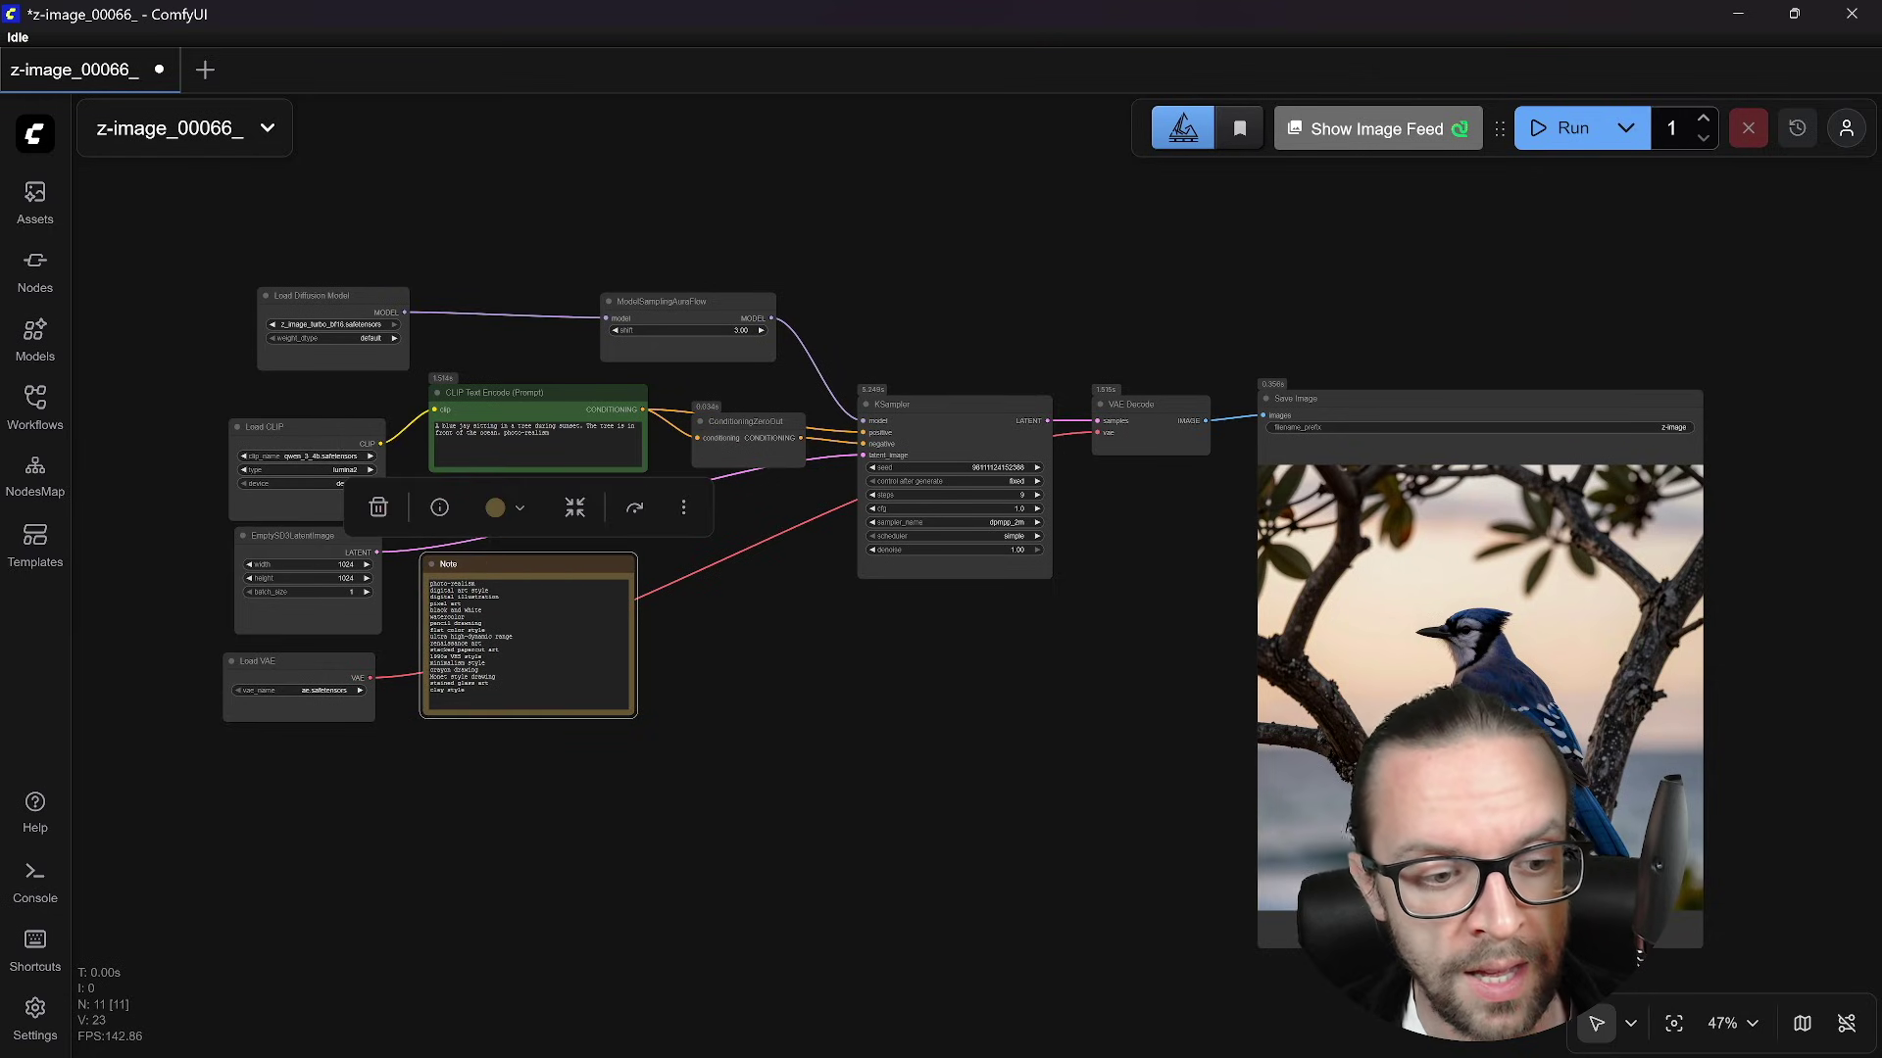
- Replace 'photo-realism' with 'digital art style' in the prompt, generate, and nudge KSampler up
{"action": "left_click_drag", "start_coordinate": [489, 591], "coordinate": [429, 591]}
{"action": "key", "text": "ctrl+c"}
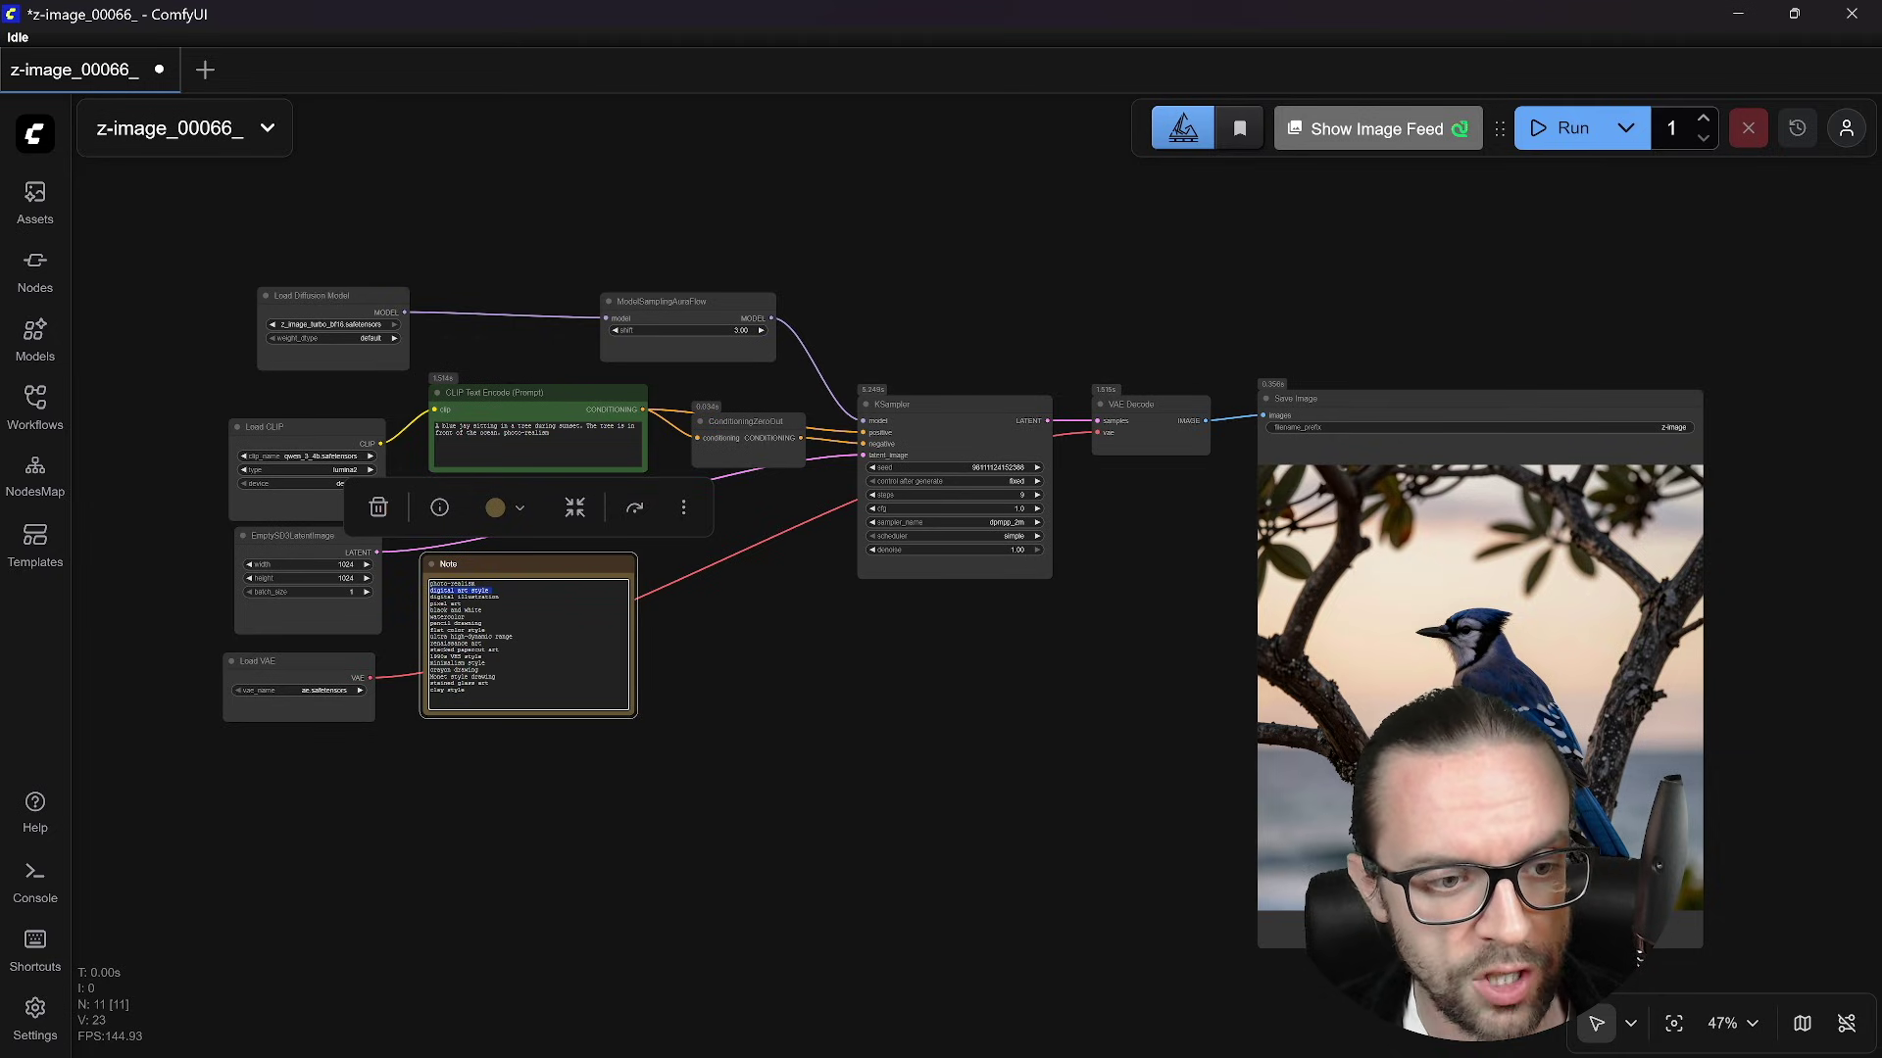
{"action": "left_click_drag", "start_coordinate": [549, 432], "coordinate": [502, 432]}
{"action": "key", "text": "ctrl+v"}
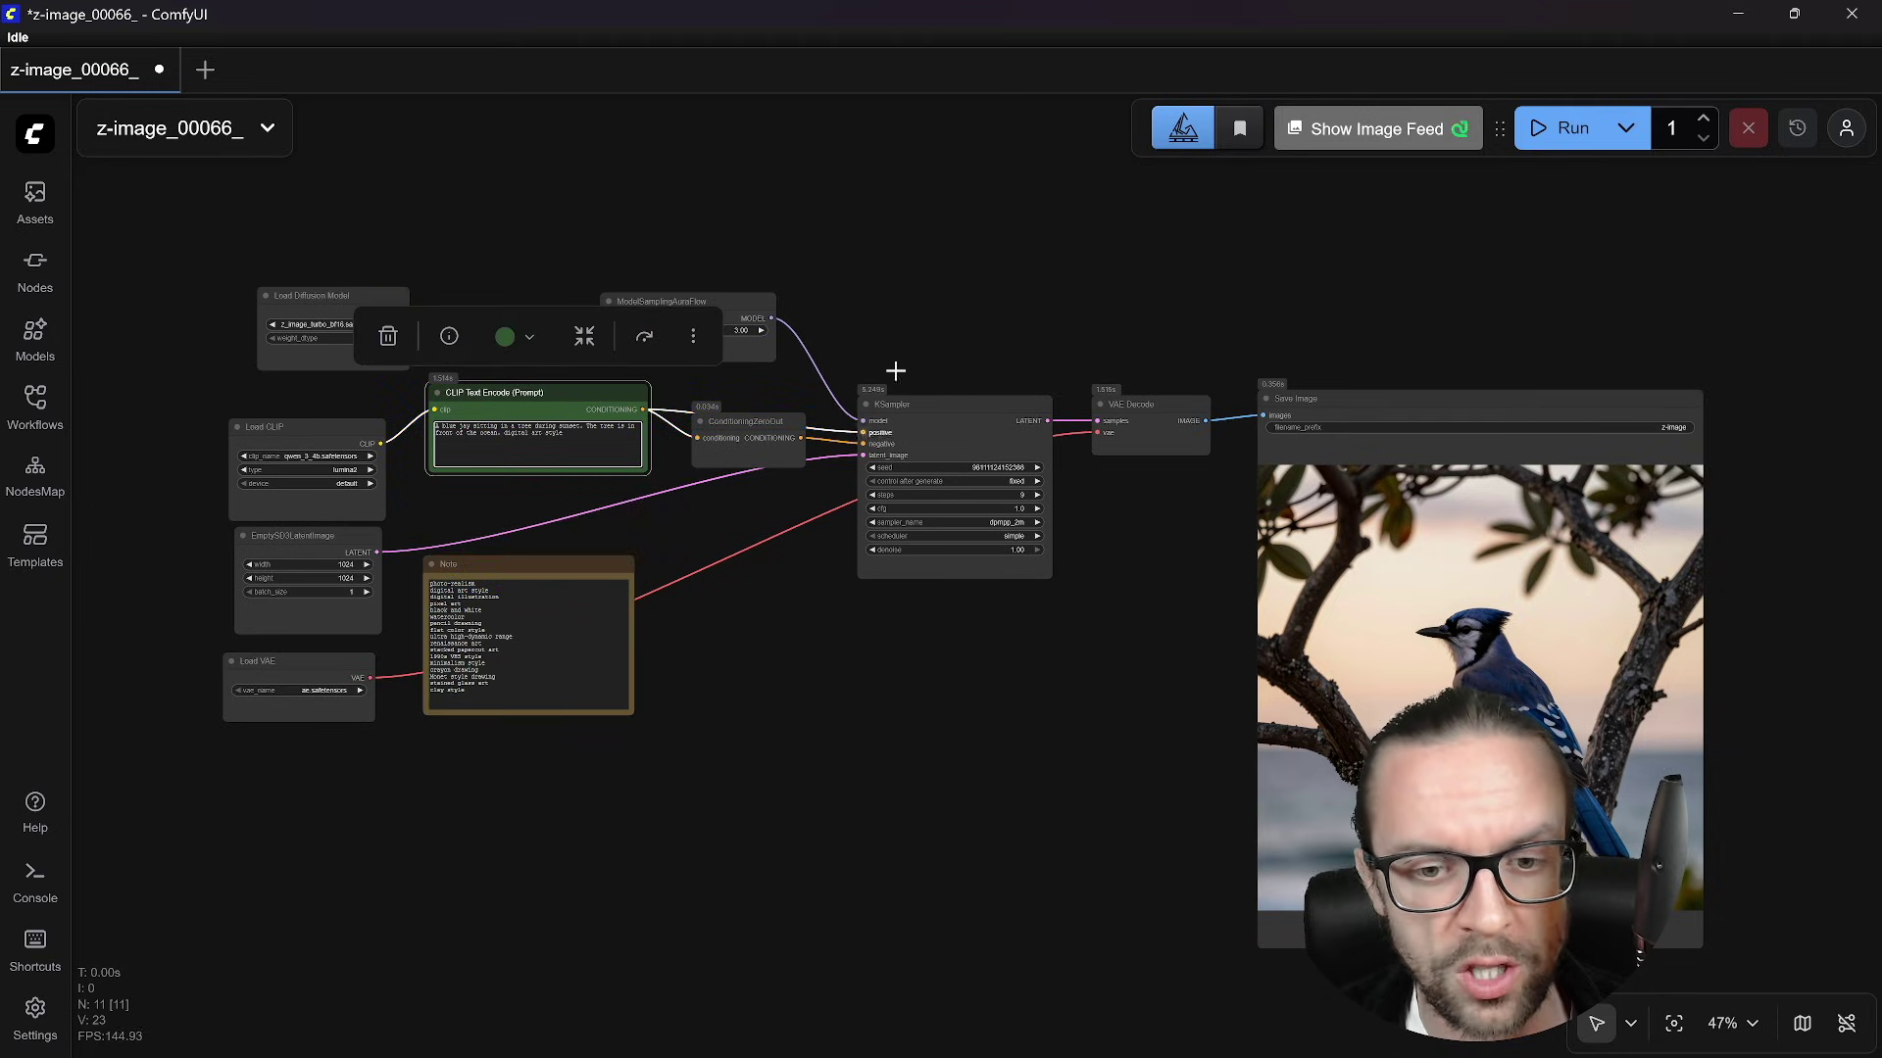
{"action": "left_click", "coordinate": [1548, 129]}
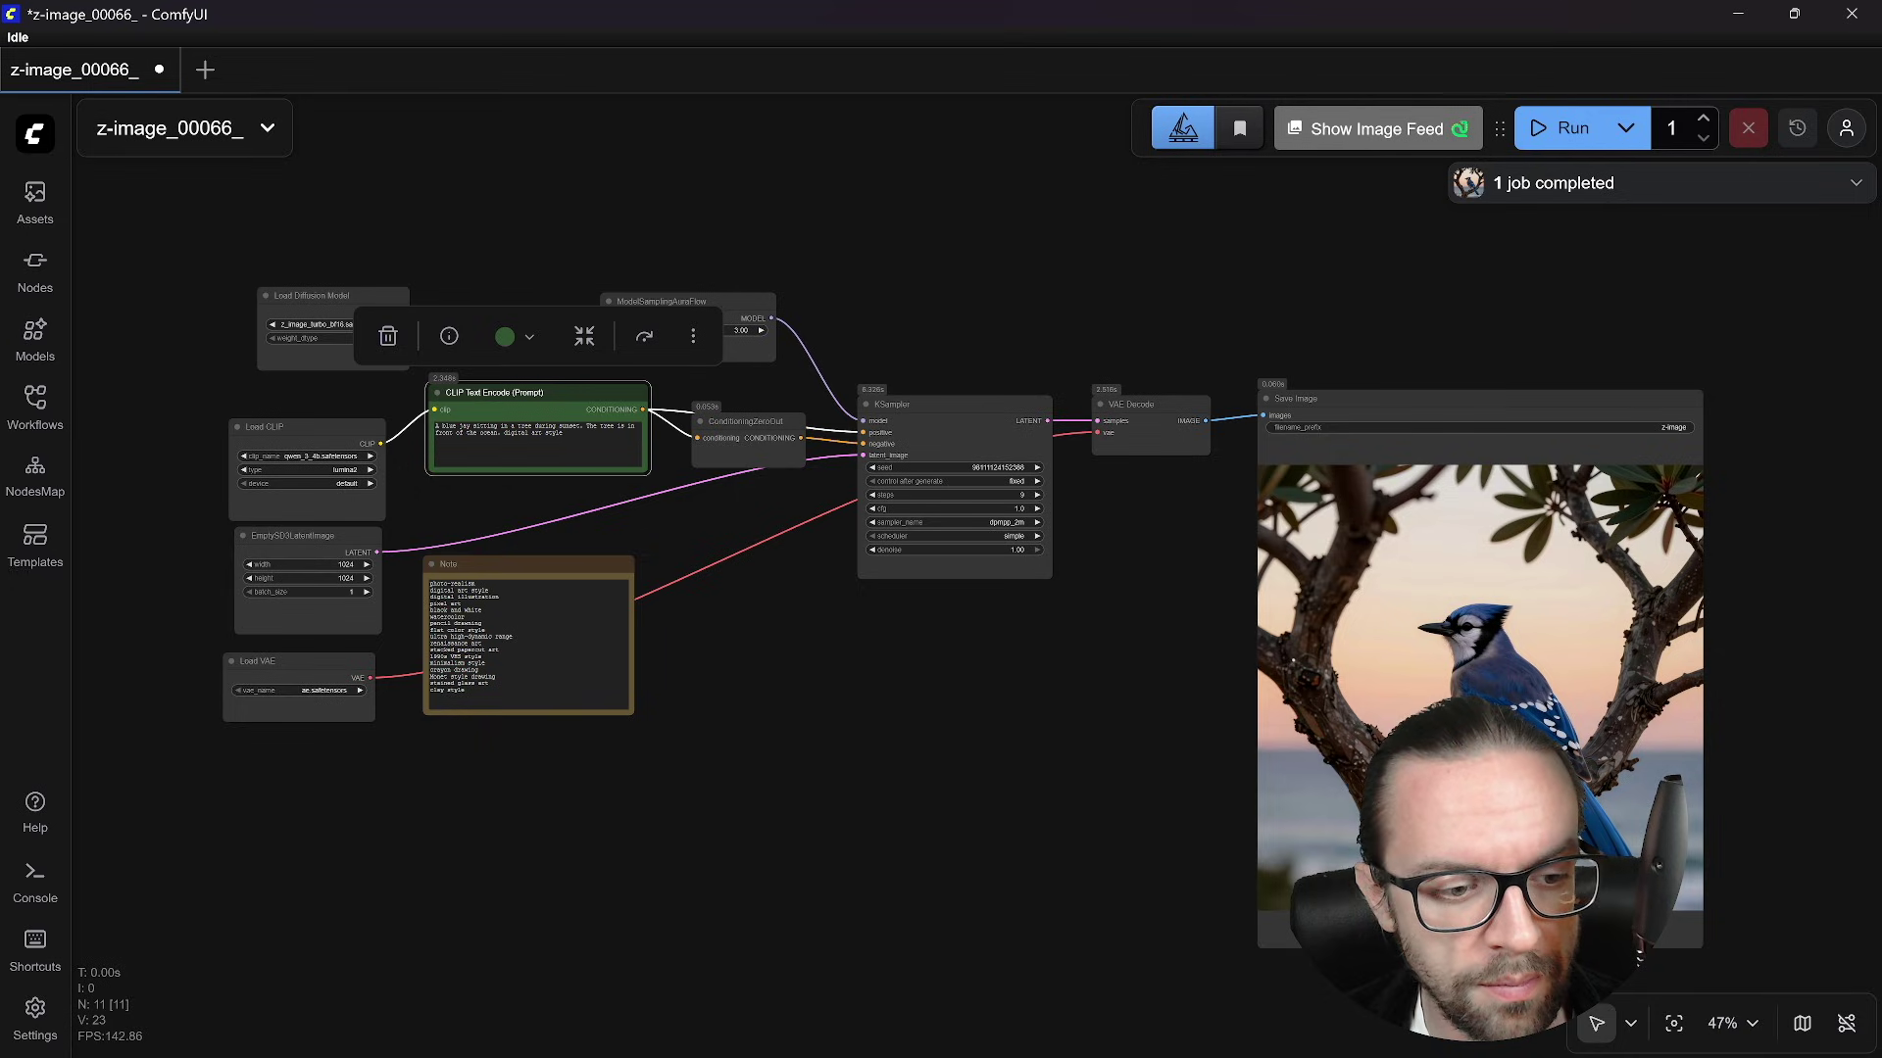
{"action": "left_click_drag", "start_coordinate": [500, 596], "coordinate": [431, 597]}
{"action": "key", "text": "ctrl+c"}
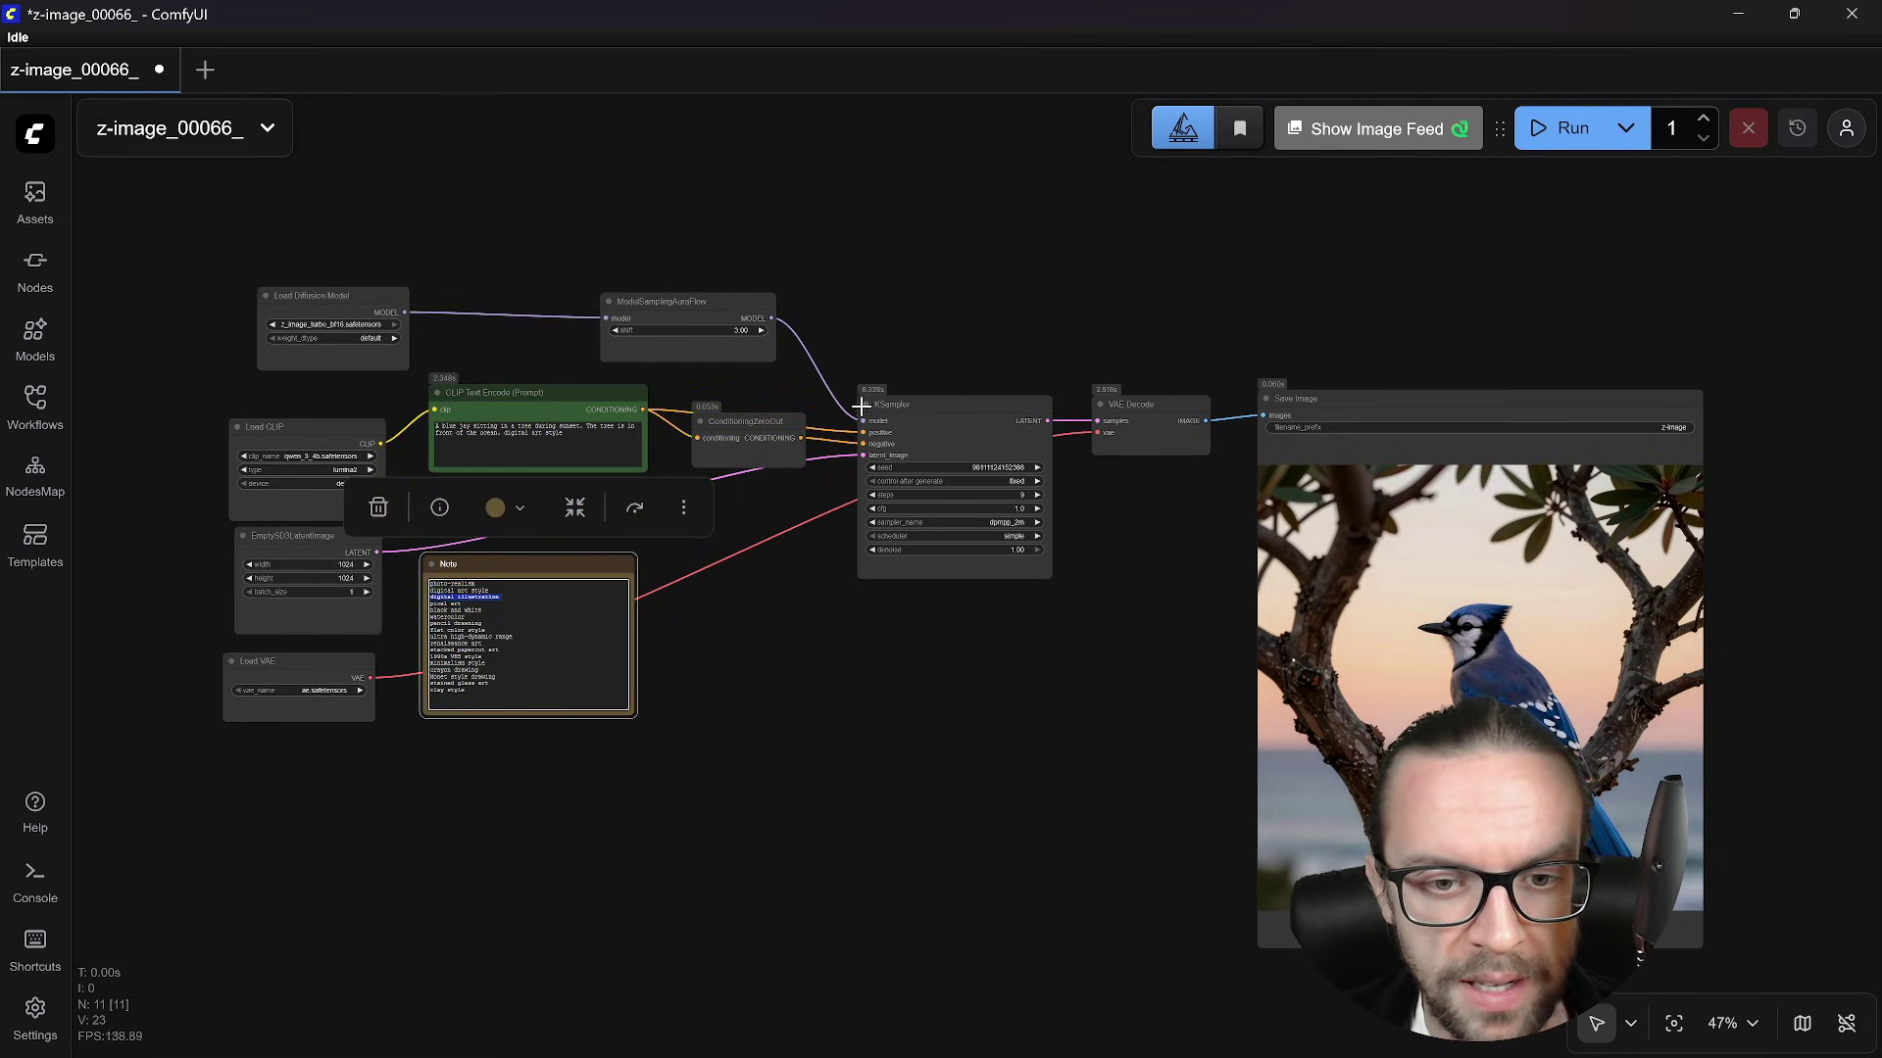
{"action": "left_click_drag", "start_coordinate": [941, 406], "coordinate": [936, 384]}
- Replace 'digital art style' with 'digital illustration' in the prompt and generate the image
{"action": "left_click", "coordinate": [1022, 639]}
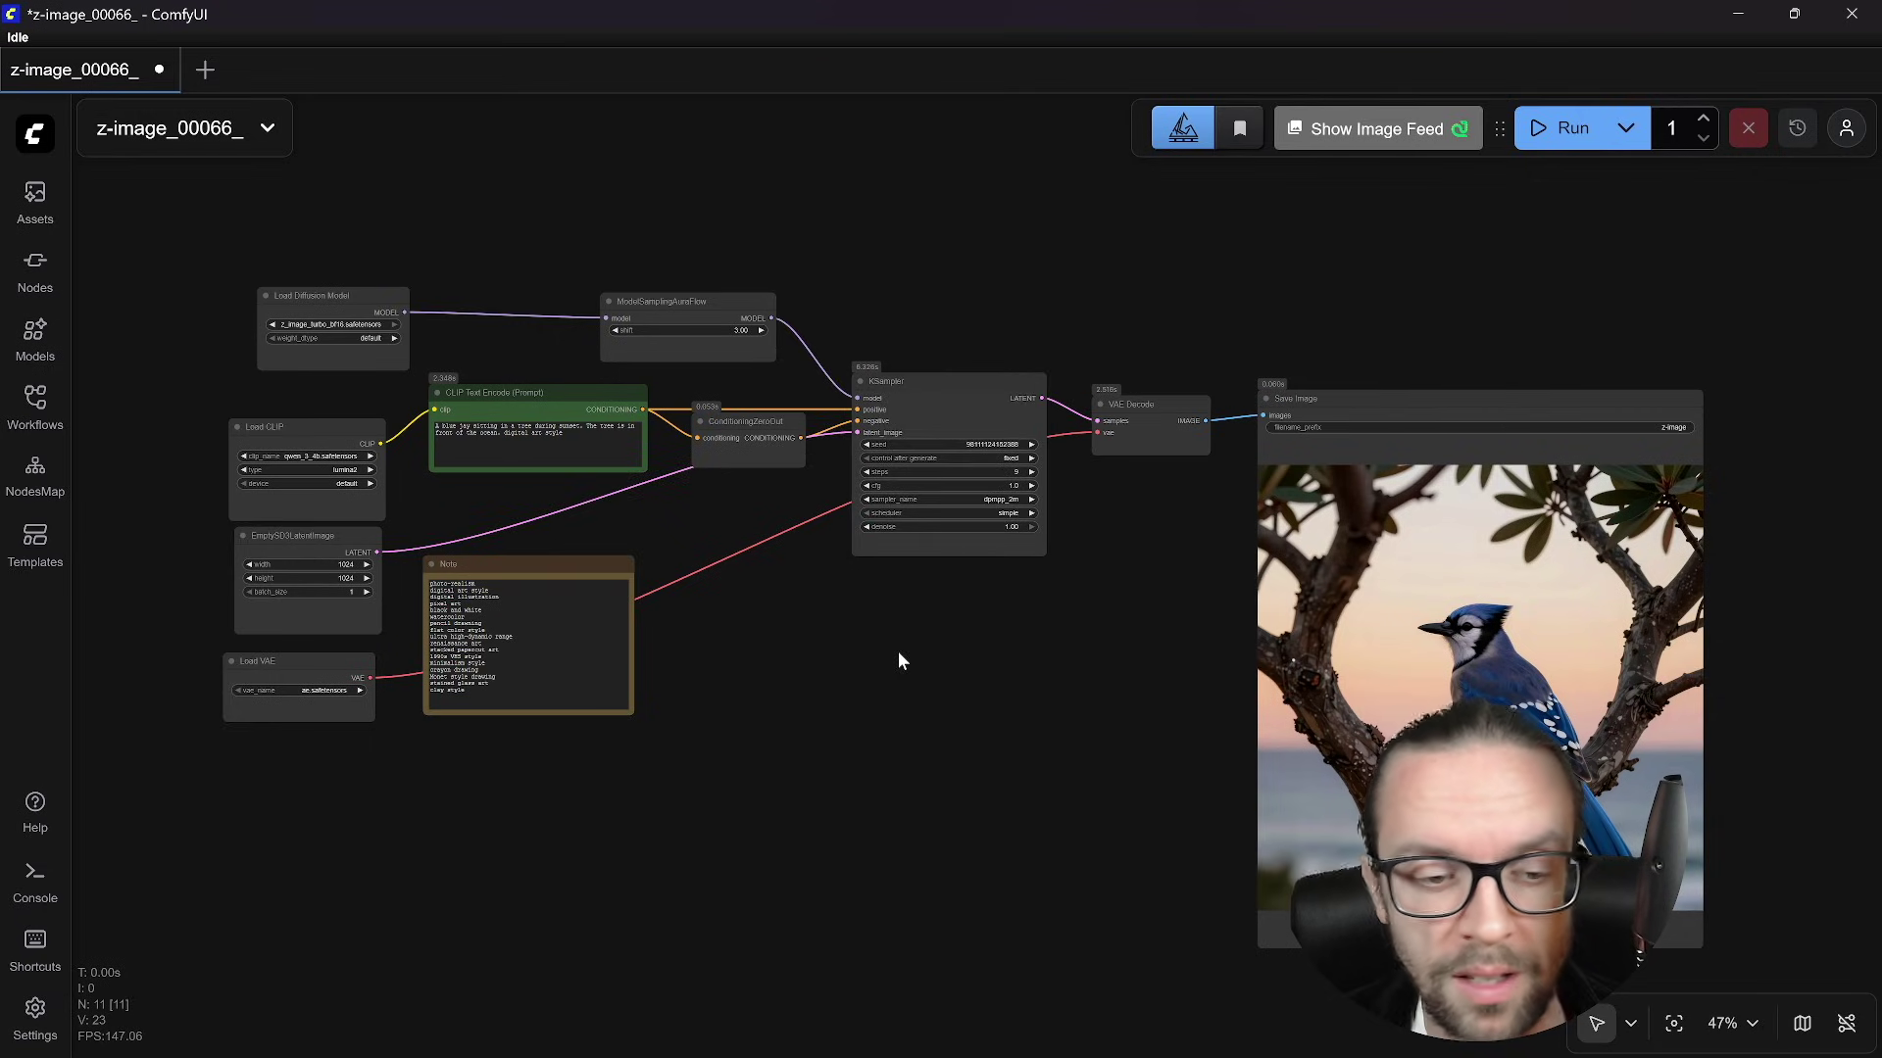
{"action": "left_click_drag", "start_coordinate": [504, 432], "coordinate": [563, 433]}
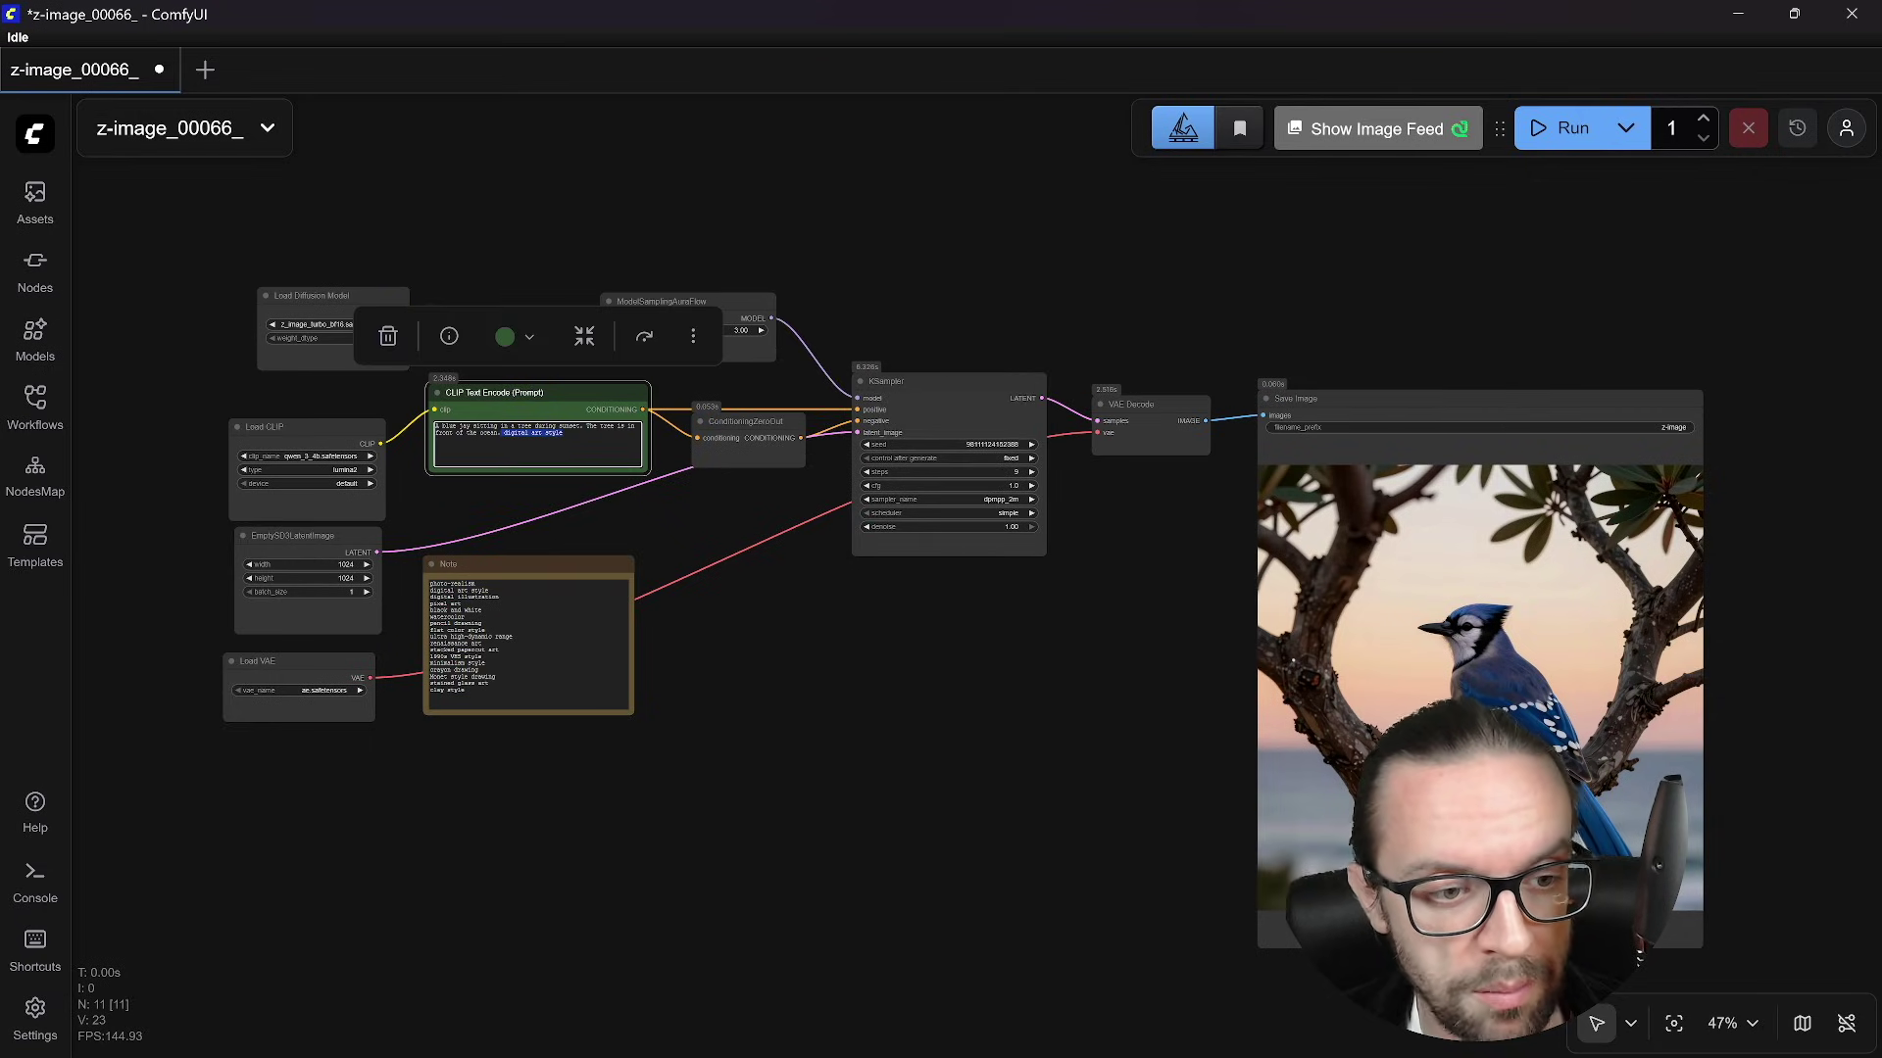
{"action": "key", "text": "BackSpace"}
{"action": "key", "text": "ctrl+v"}
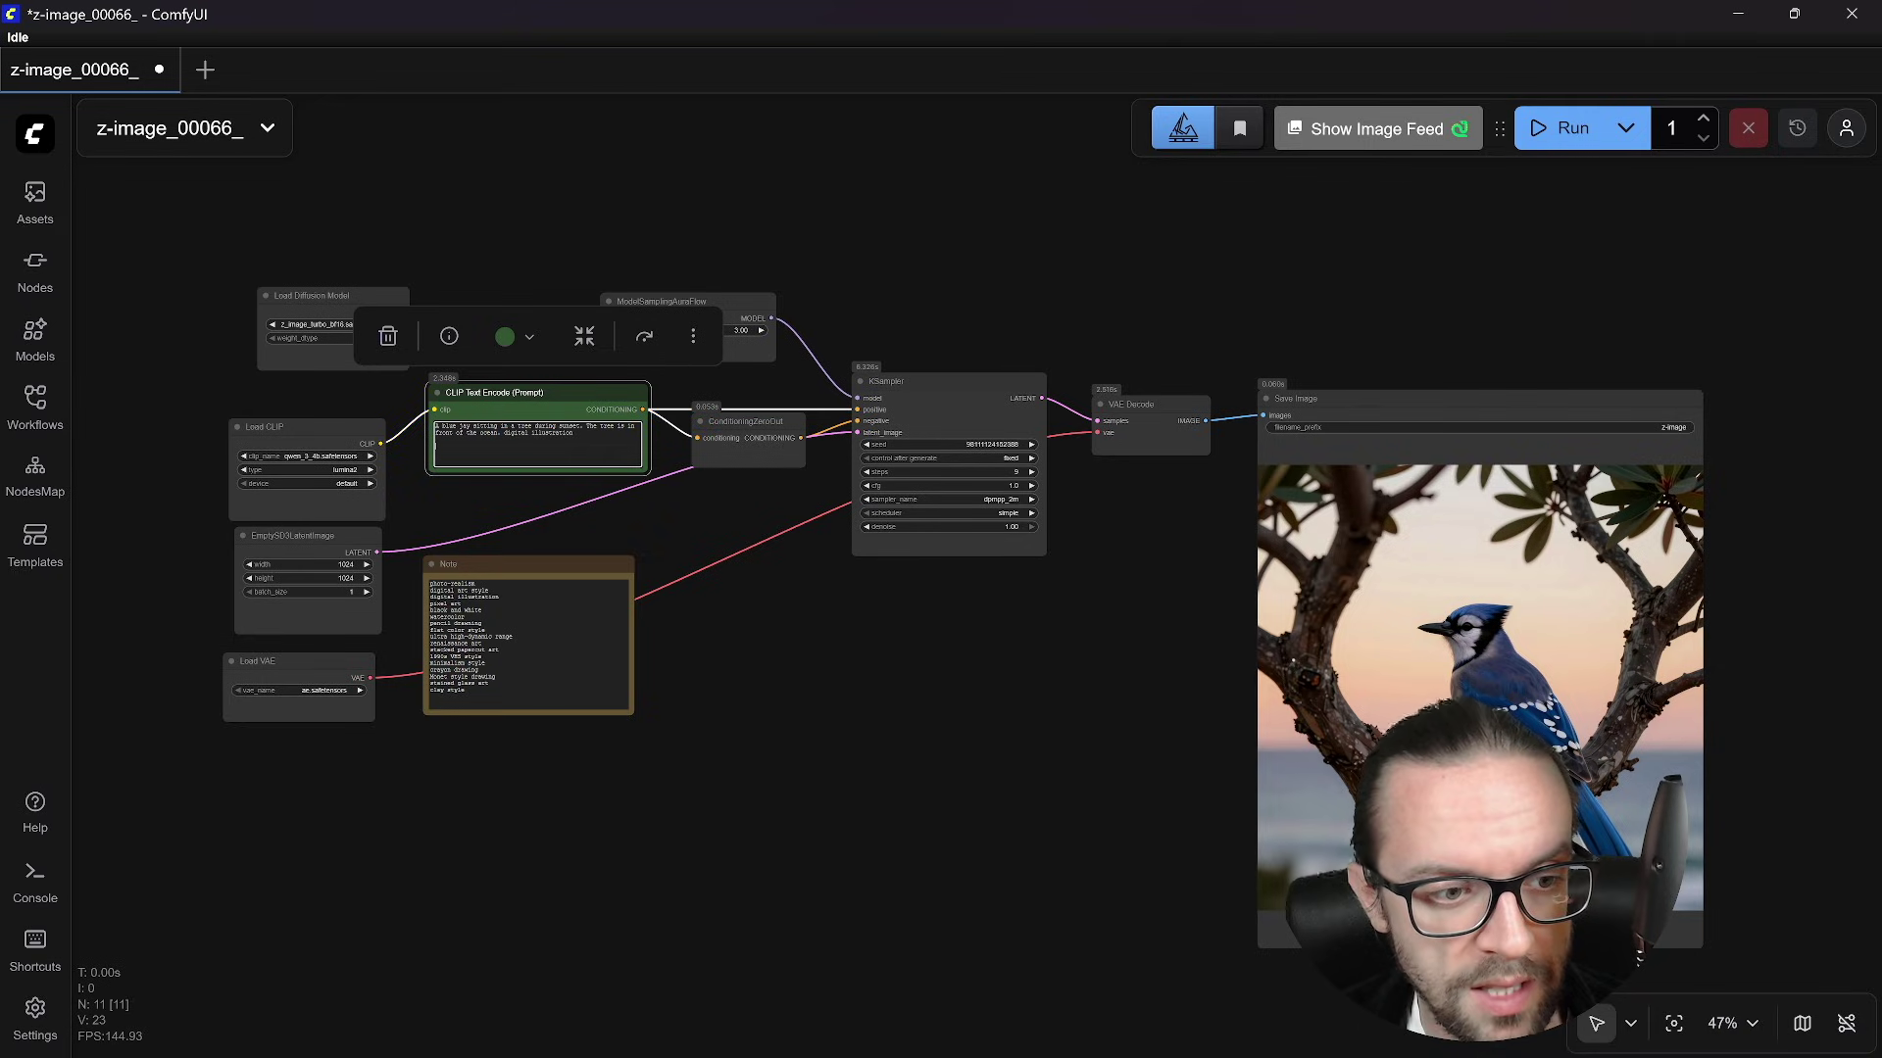
{"action": "left_click", "coordinate": [1566, 129]}
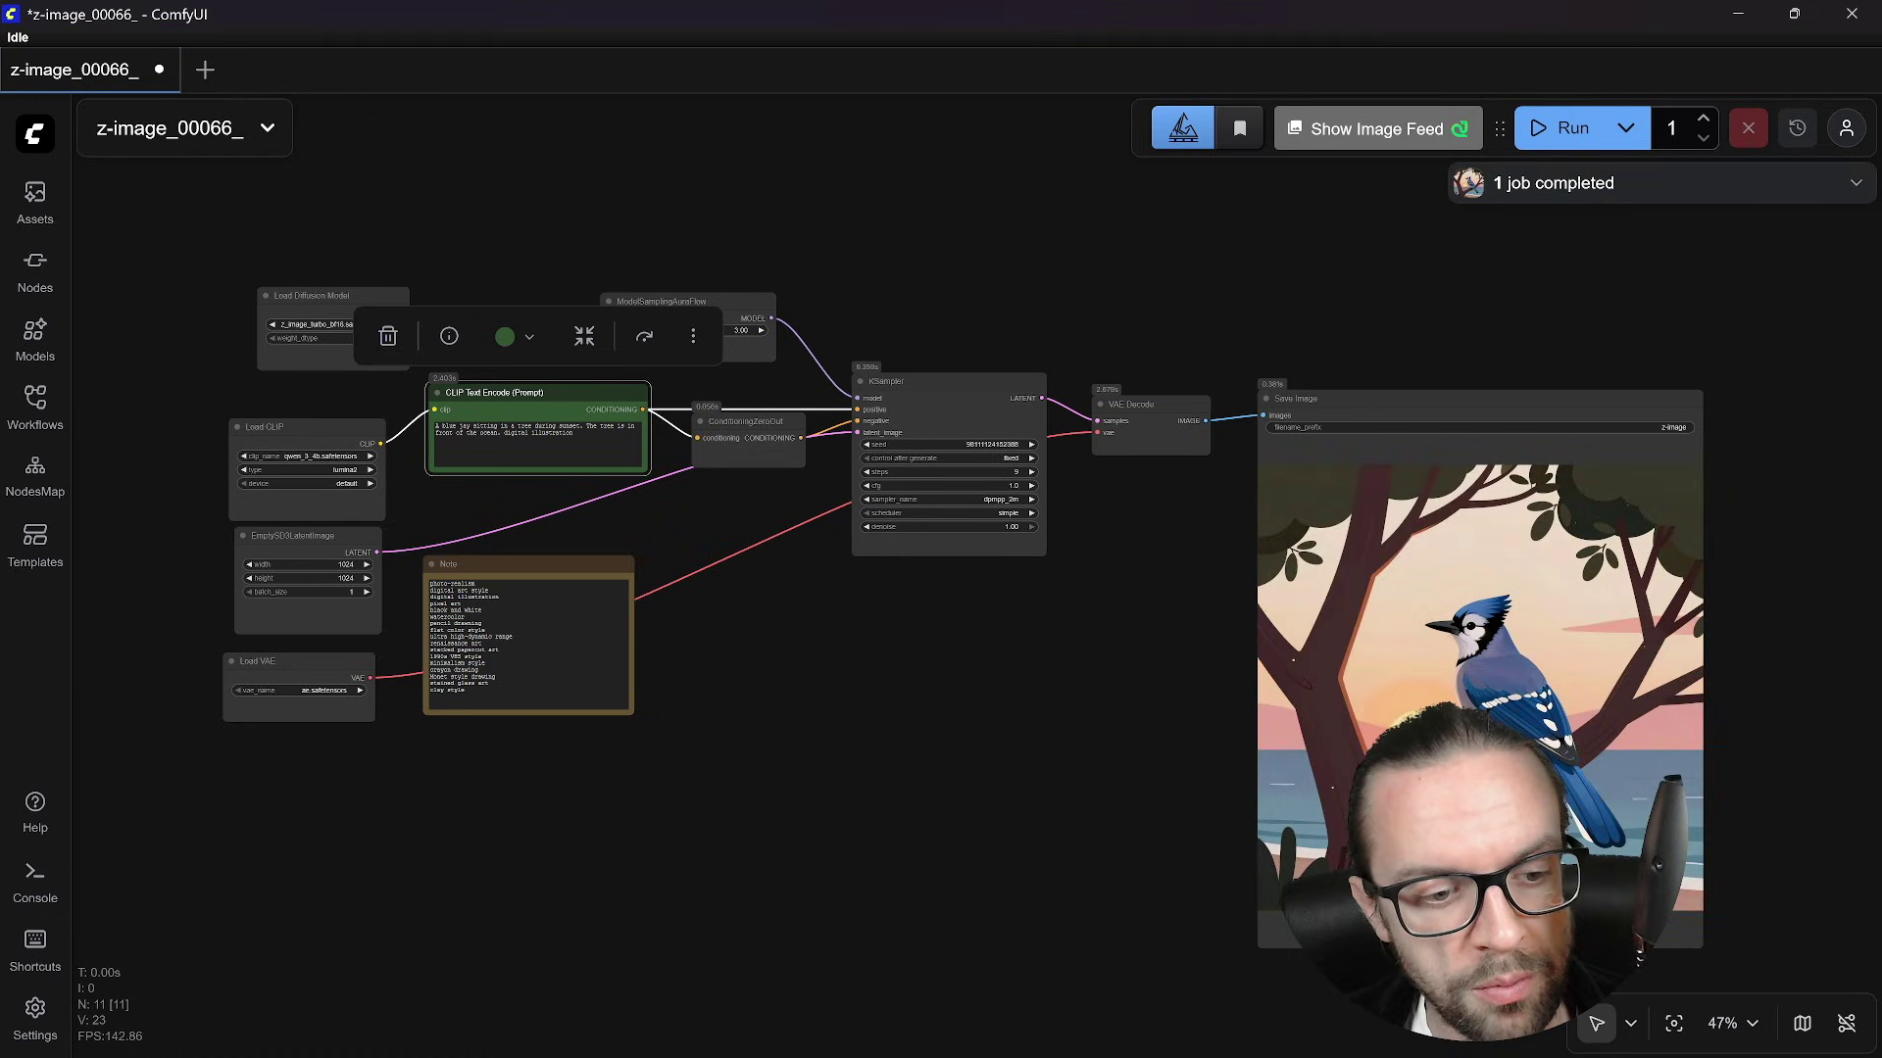
{"action": "left_click", "coordinate": [453, 593]}
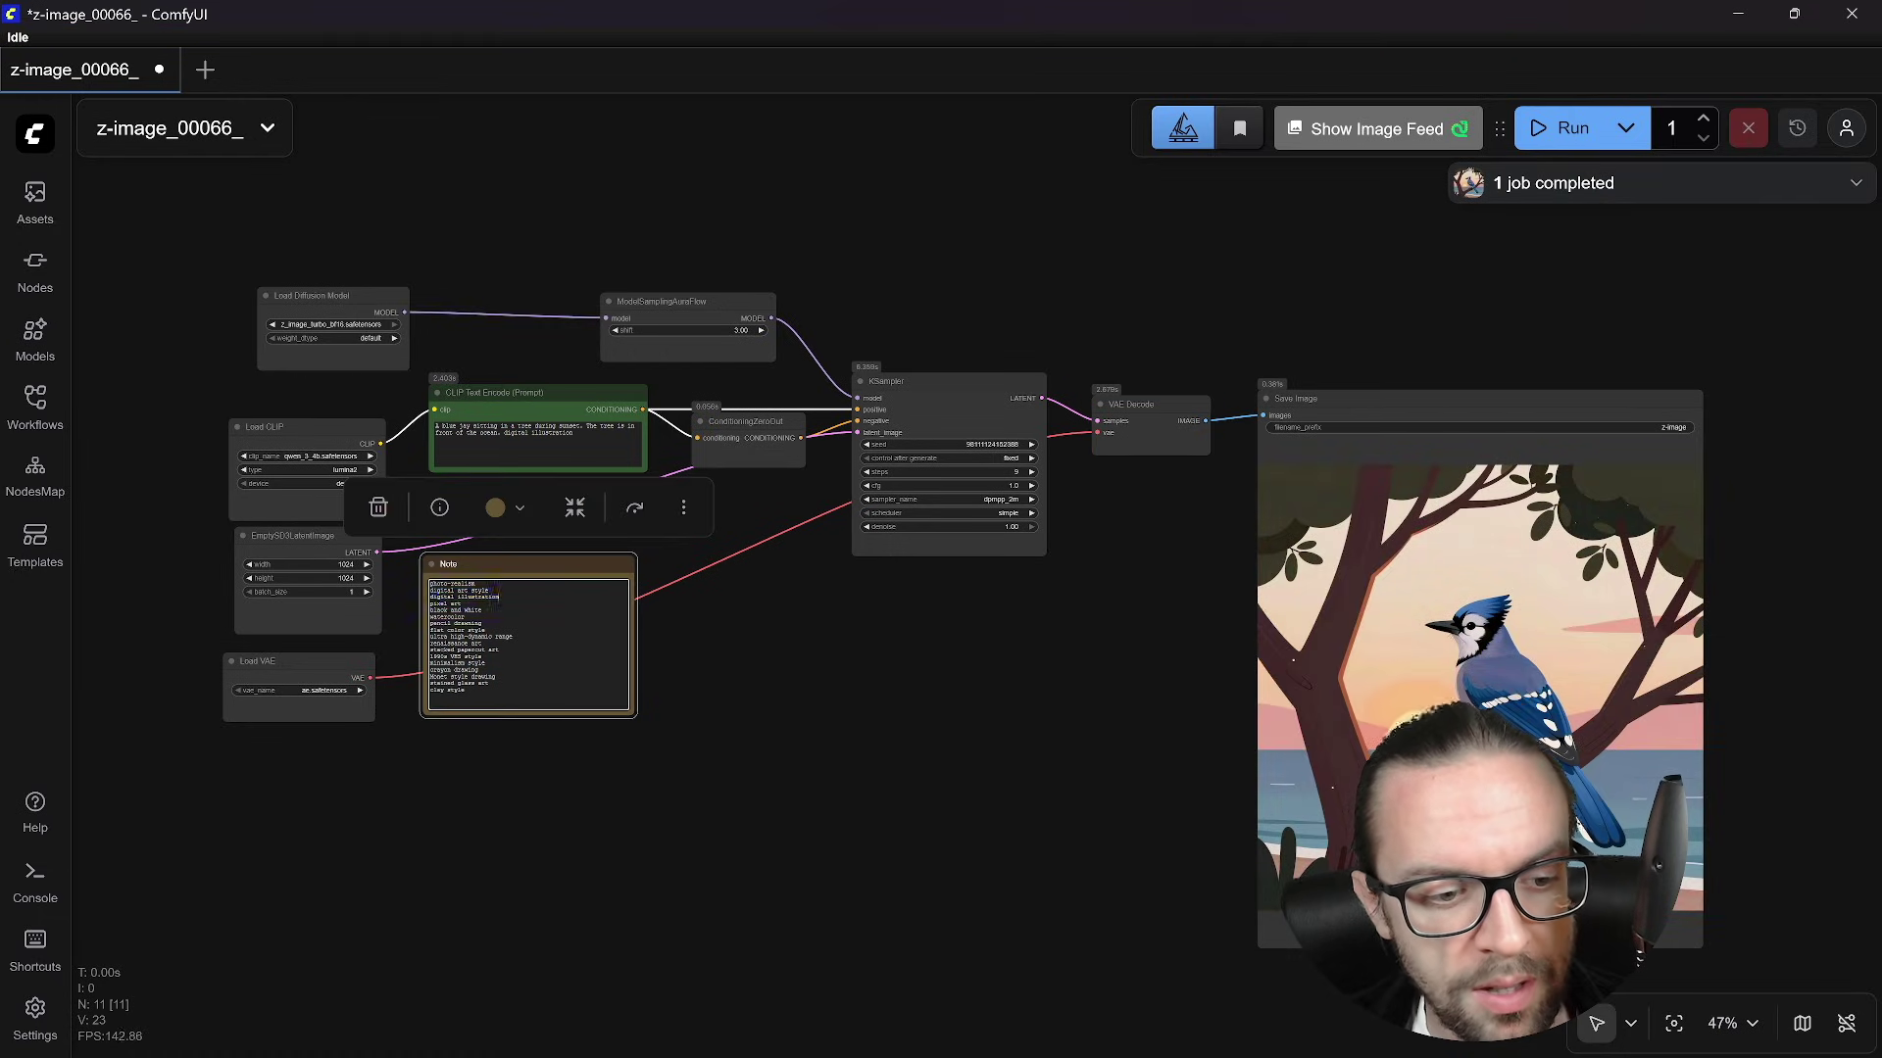
{"action": "left_click", "coordinate": [499, 597]}
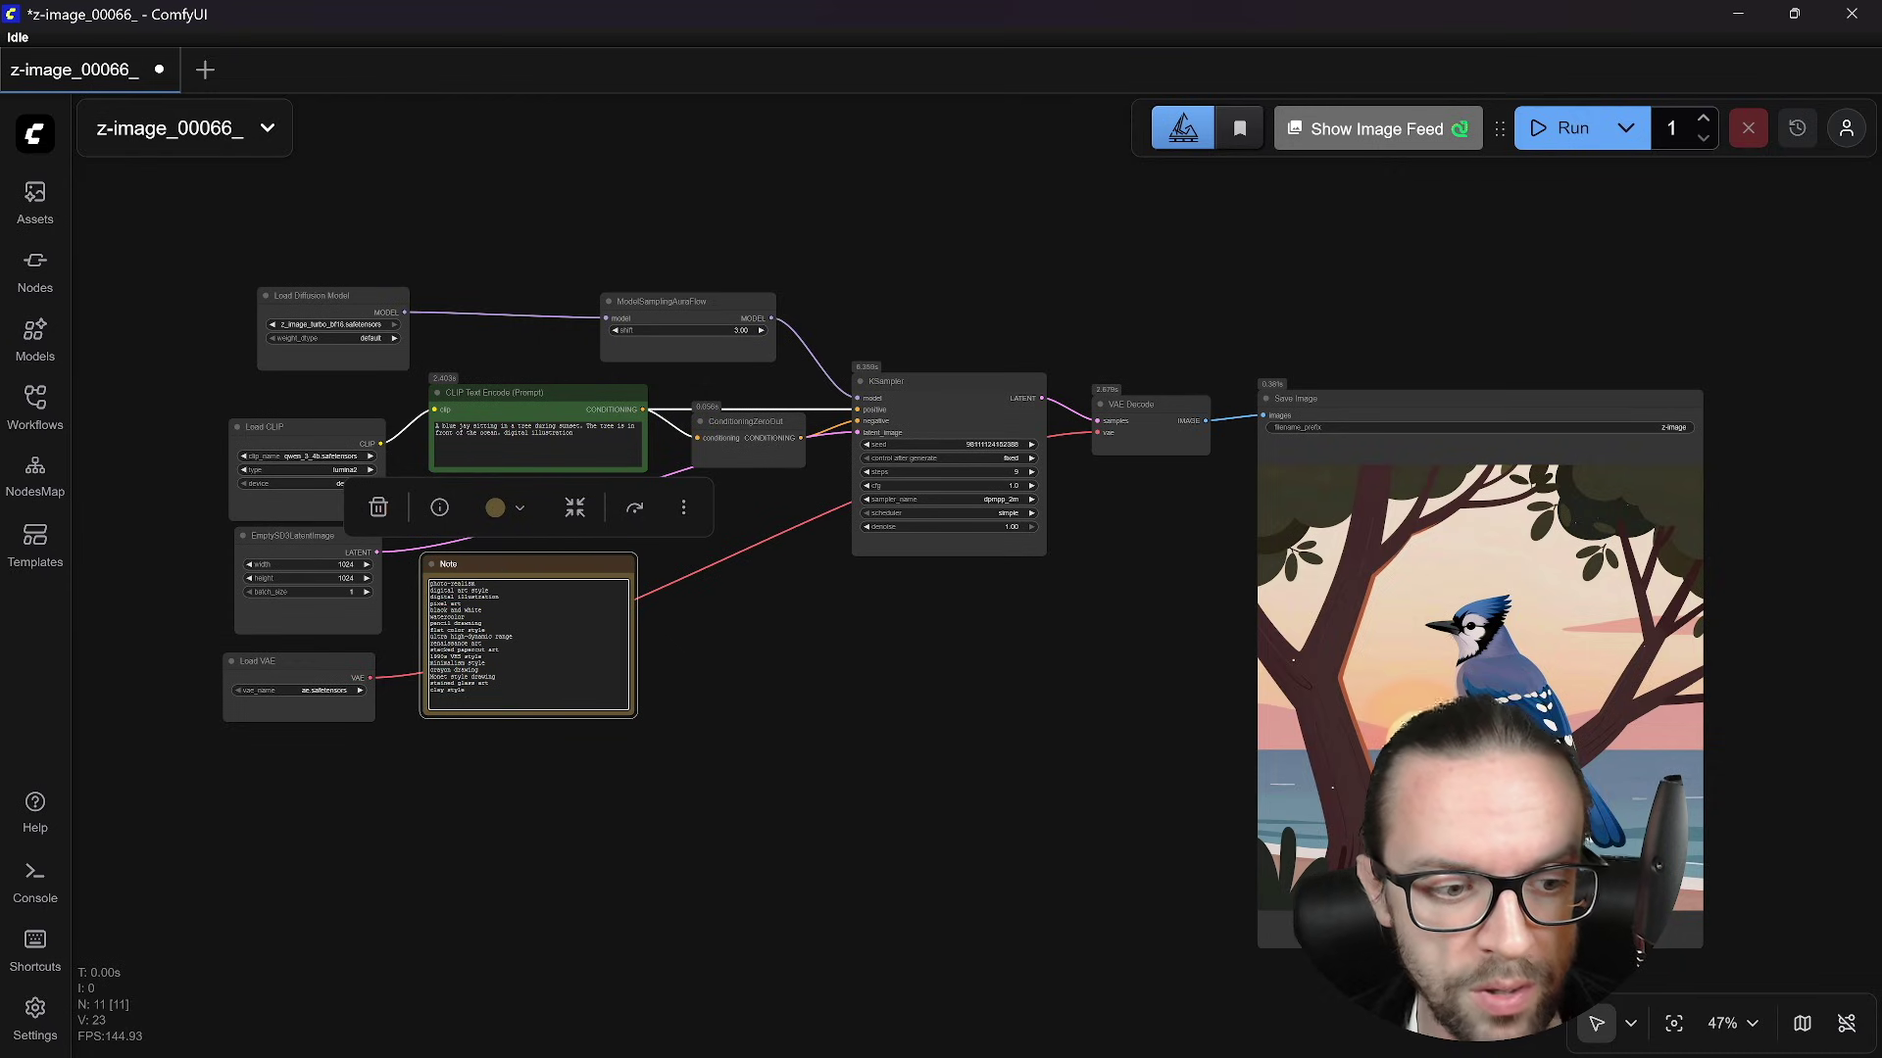
- Change the prompt's ending from 'digital illustration' to 'pixel art' and generate an image
{"action": "key", "text": "Right"}
{"action": "key", "text": "ctrl+shift+Right"}
{"action": "key", "text": "ctrl+shift+Right"}
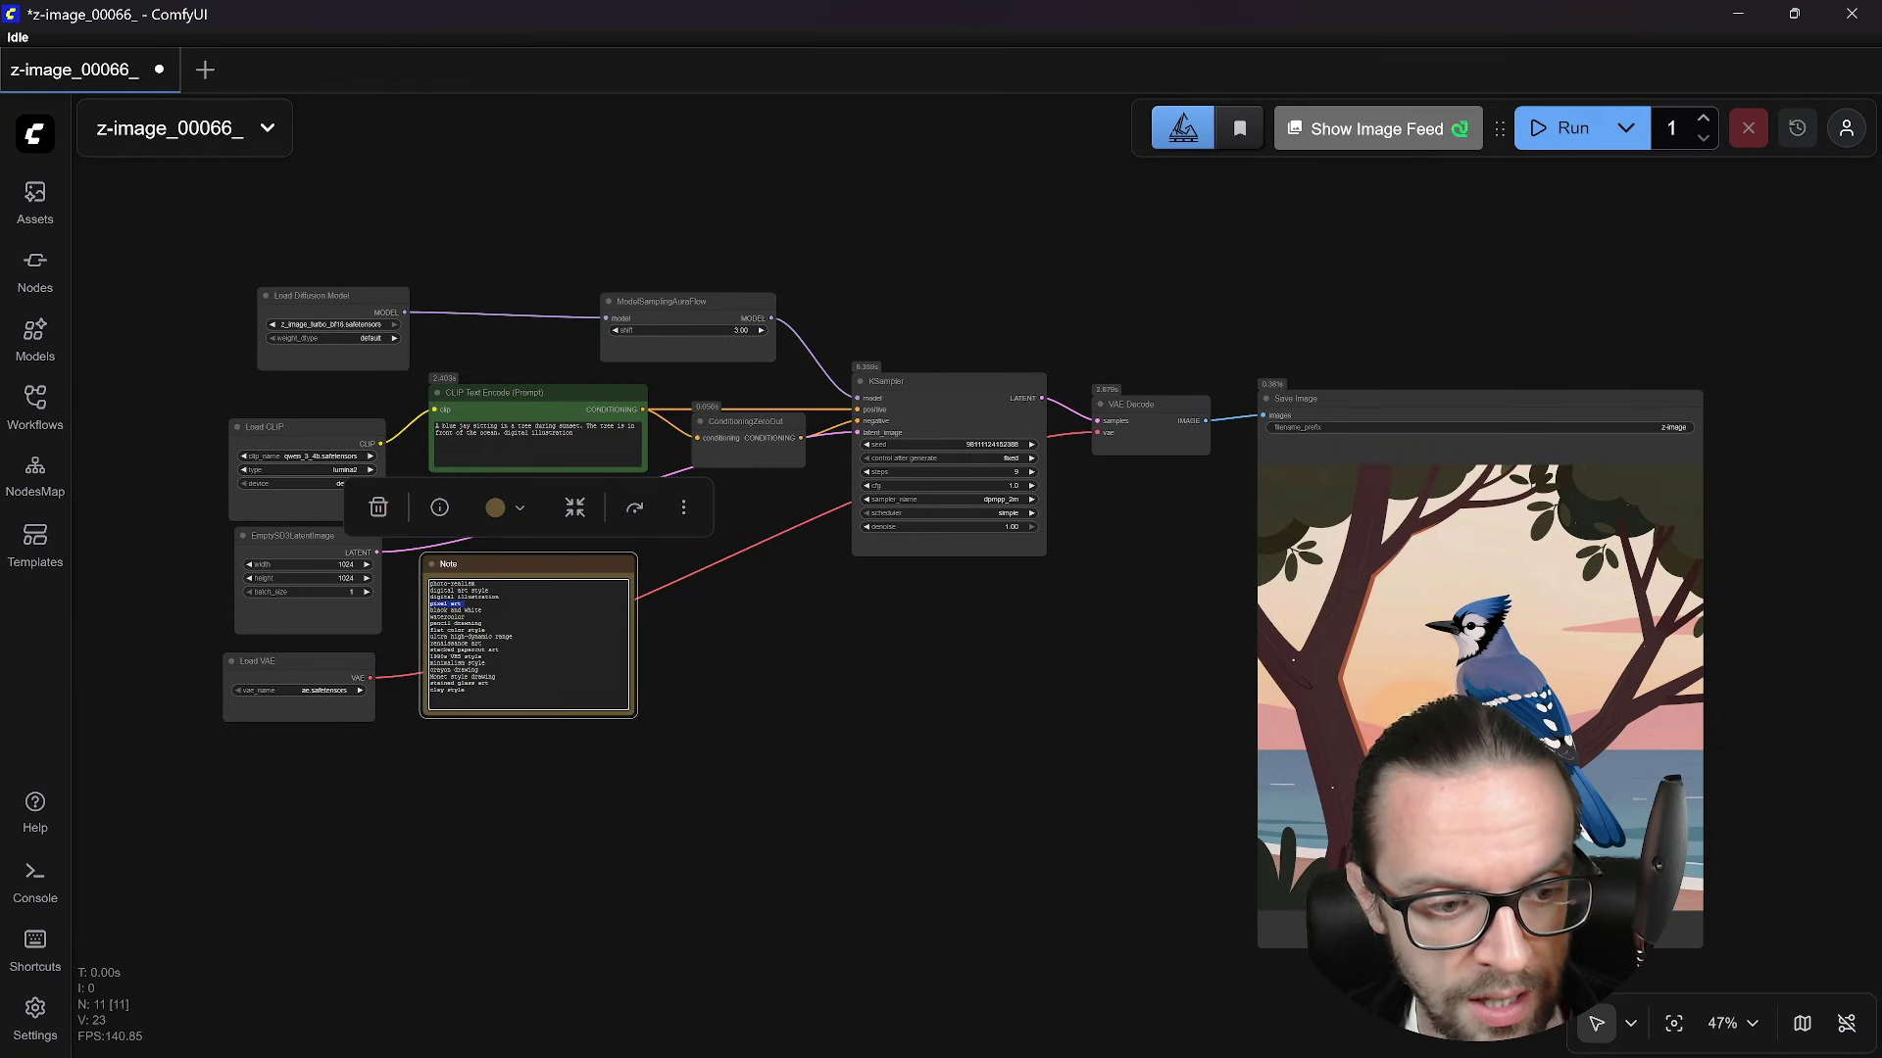
{"action": "left_click", "coordinate": [573, 432]}
{"action": "key", "text": "ctrl+shift+Left"}
{"action": "key", "text": "ctrl+shift+Left"}
{"action": "type", "text": "pixel art"}
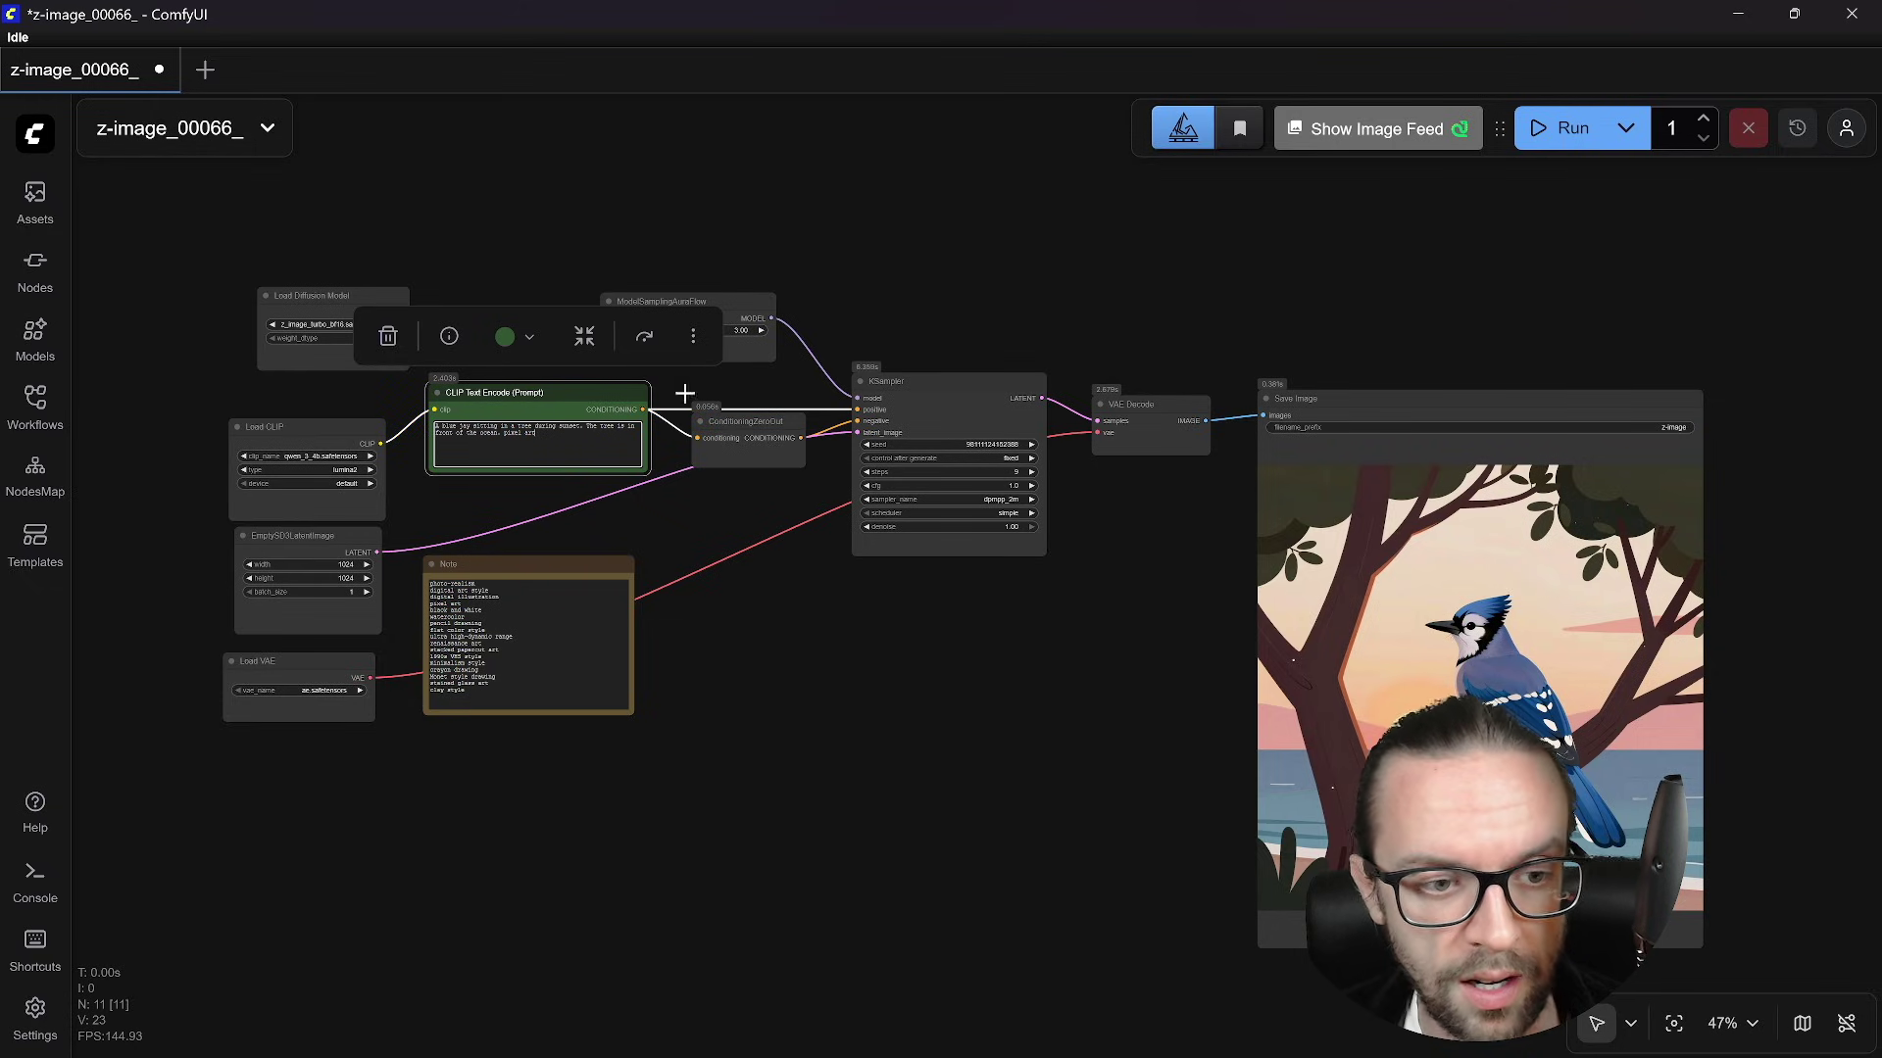
{"action": "left_click", "coordinate": [1560, 128]}
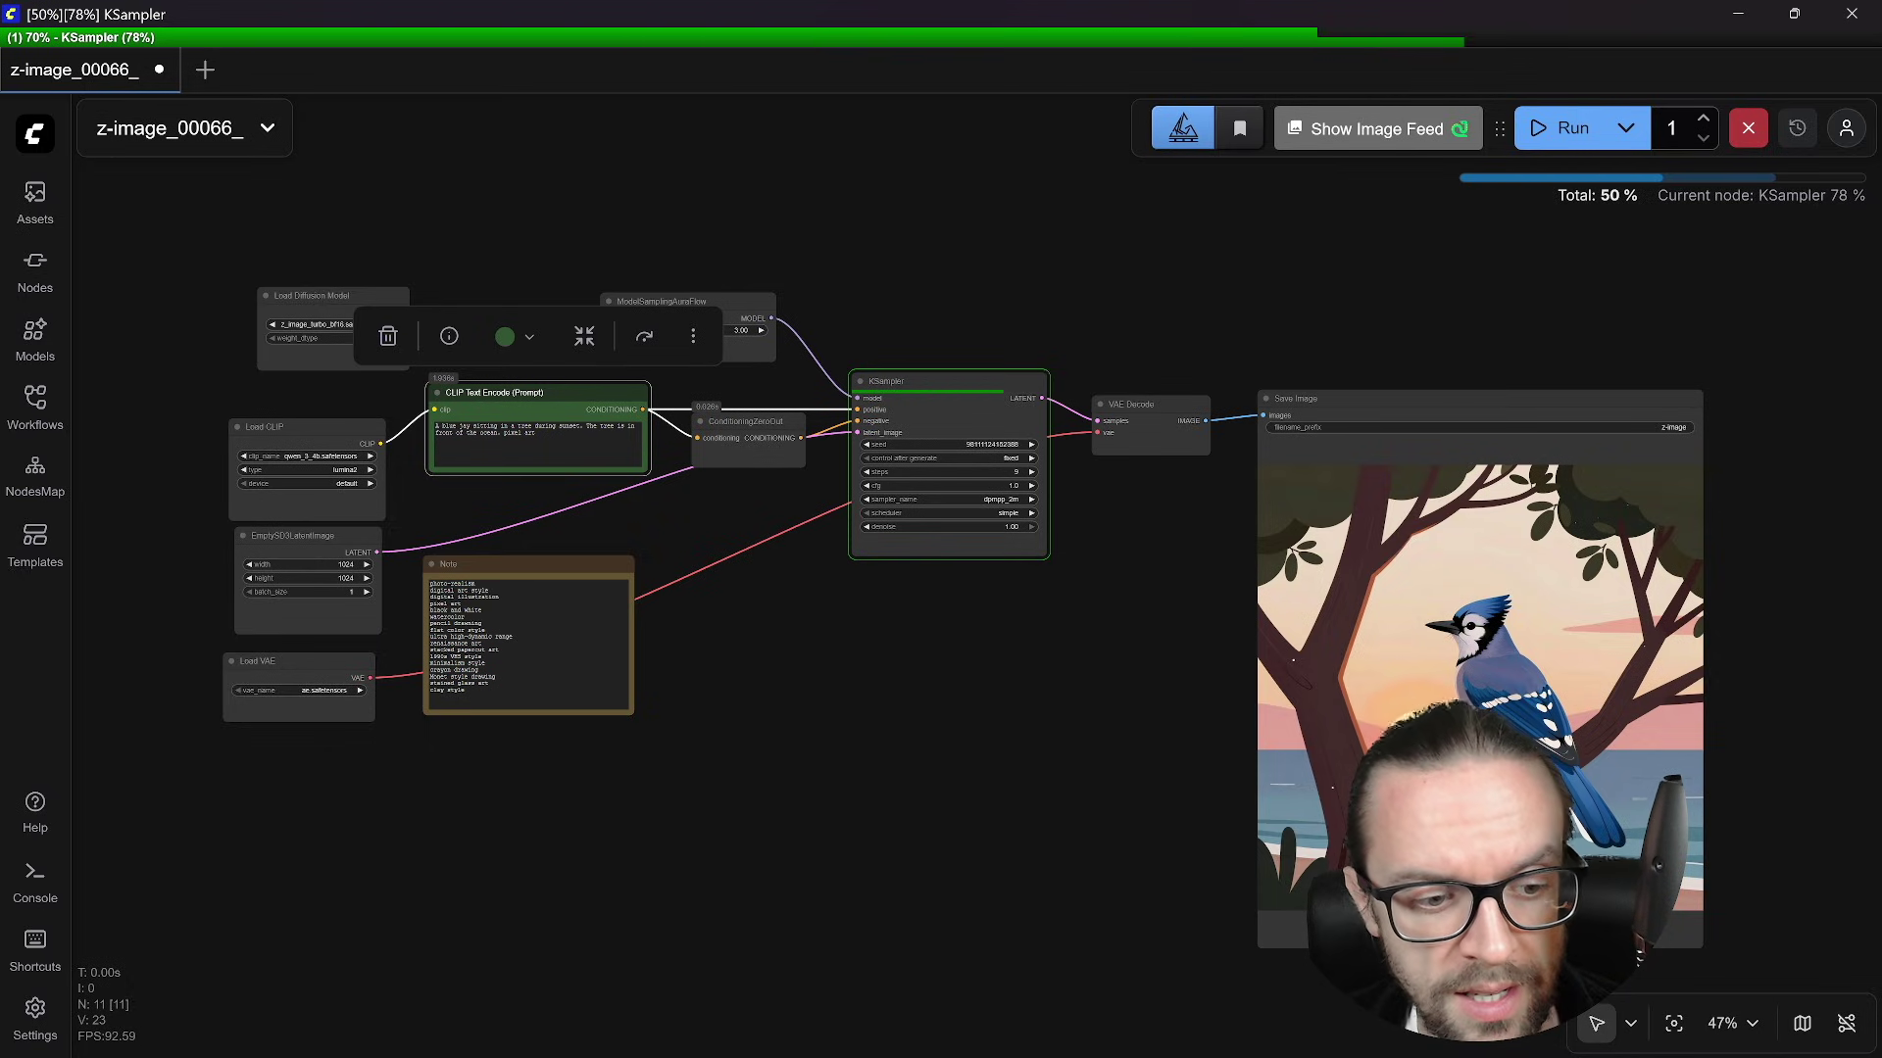
- Paste 'flat color style' from the Note over 'pixel art' in the prompt
{"action": "triple_click", "coordinate": [457, 630]}
{"action": "key", "text": "ctrl+c"}
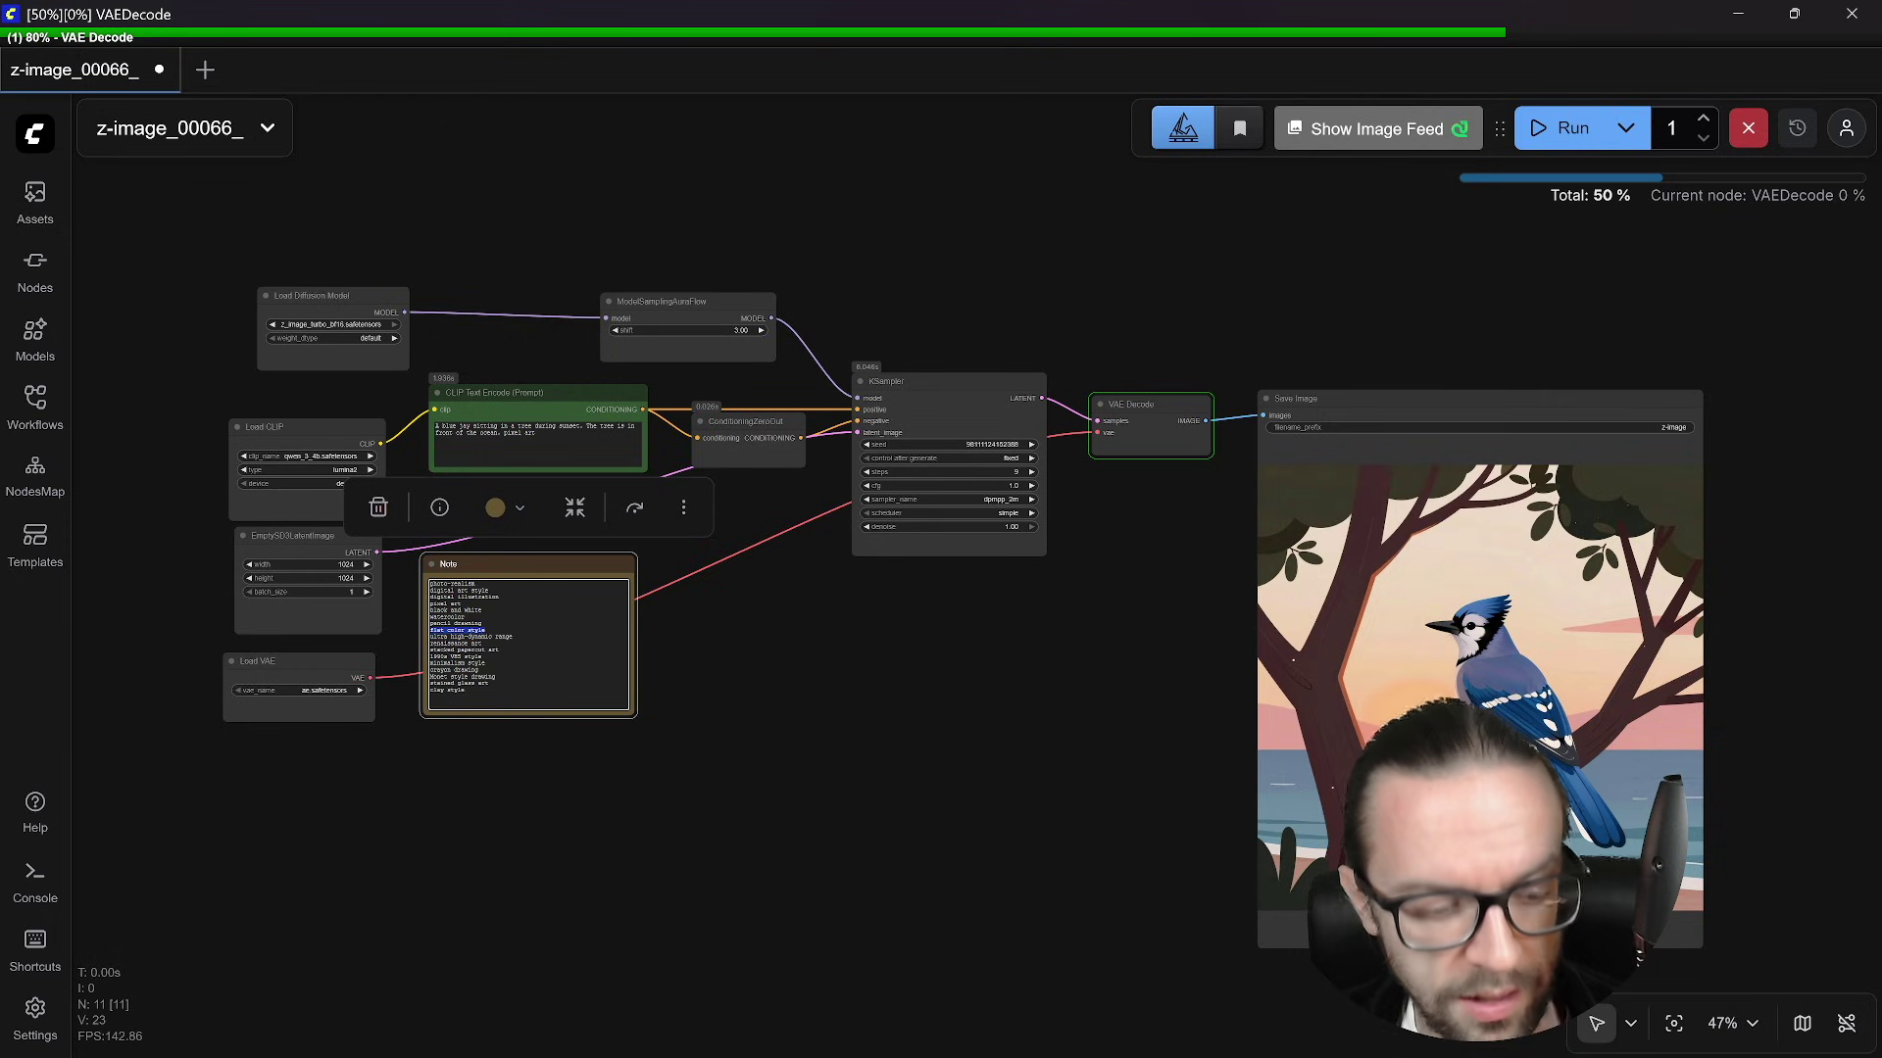
{"action": "left_click_drag", "start_coordinate": [503, 433], "coordinate": [535, 433]}
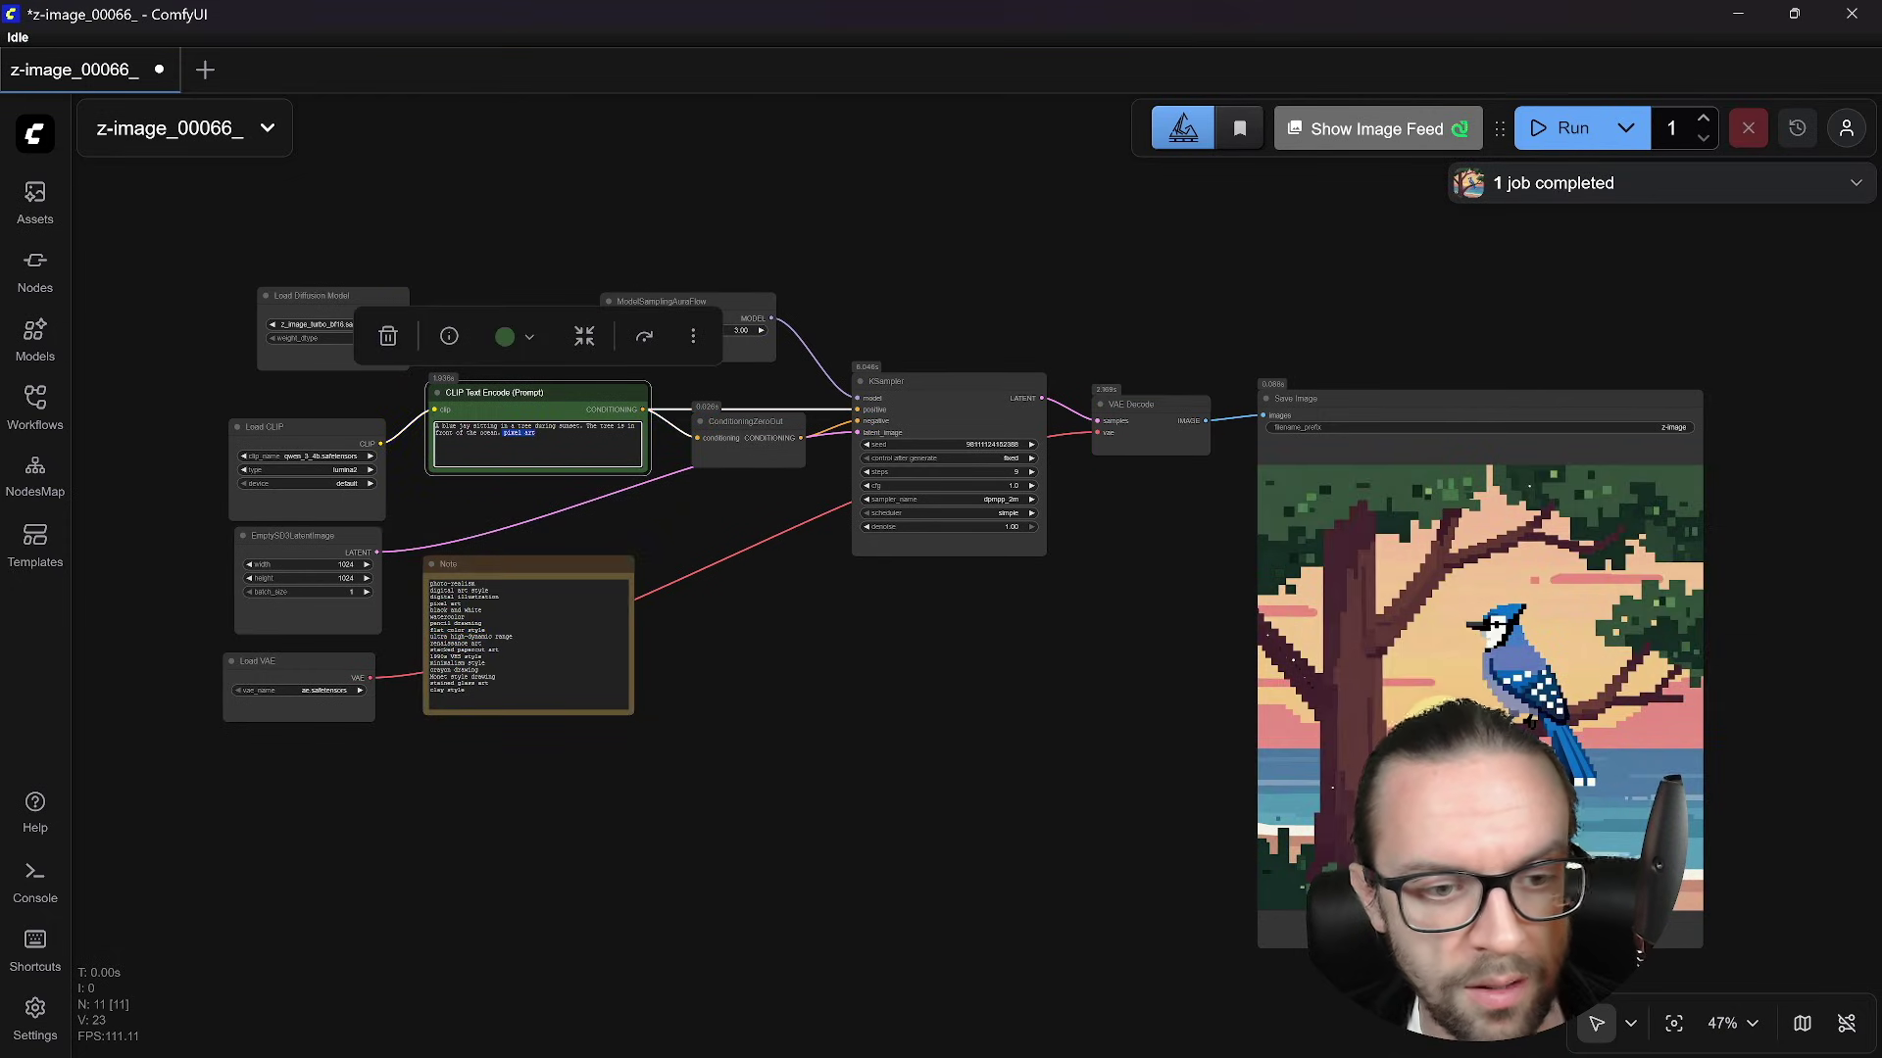
{"action": "key", "text": "ctrl+v"}
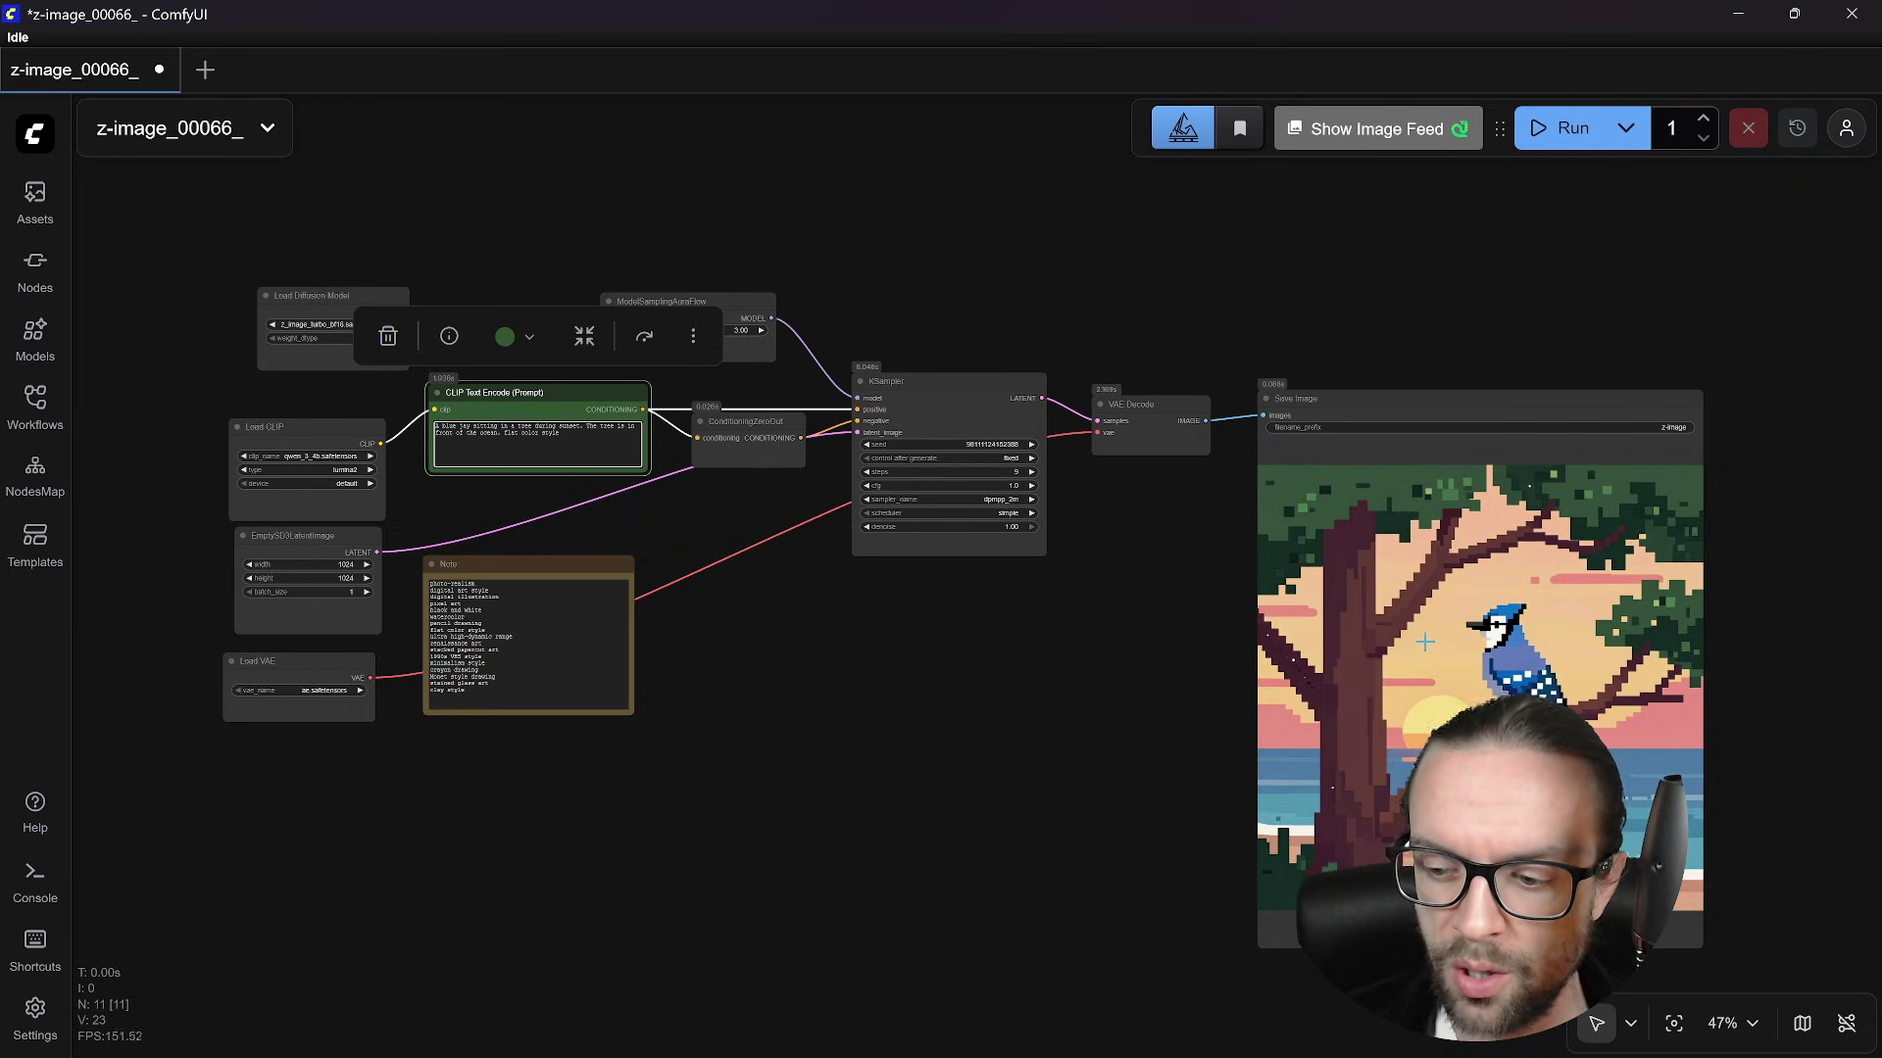
- Run the workflow with the flat color style prompt and shift the node graph right
{"action": "scroll", "coordinate": [1482, 725], "scroll_direction": "down", "scroll_amount": 5}
{"action": "scroll", "coordinate": [1480, 784], "scroll_direction": "up", "scroll_amount": 15}
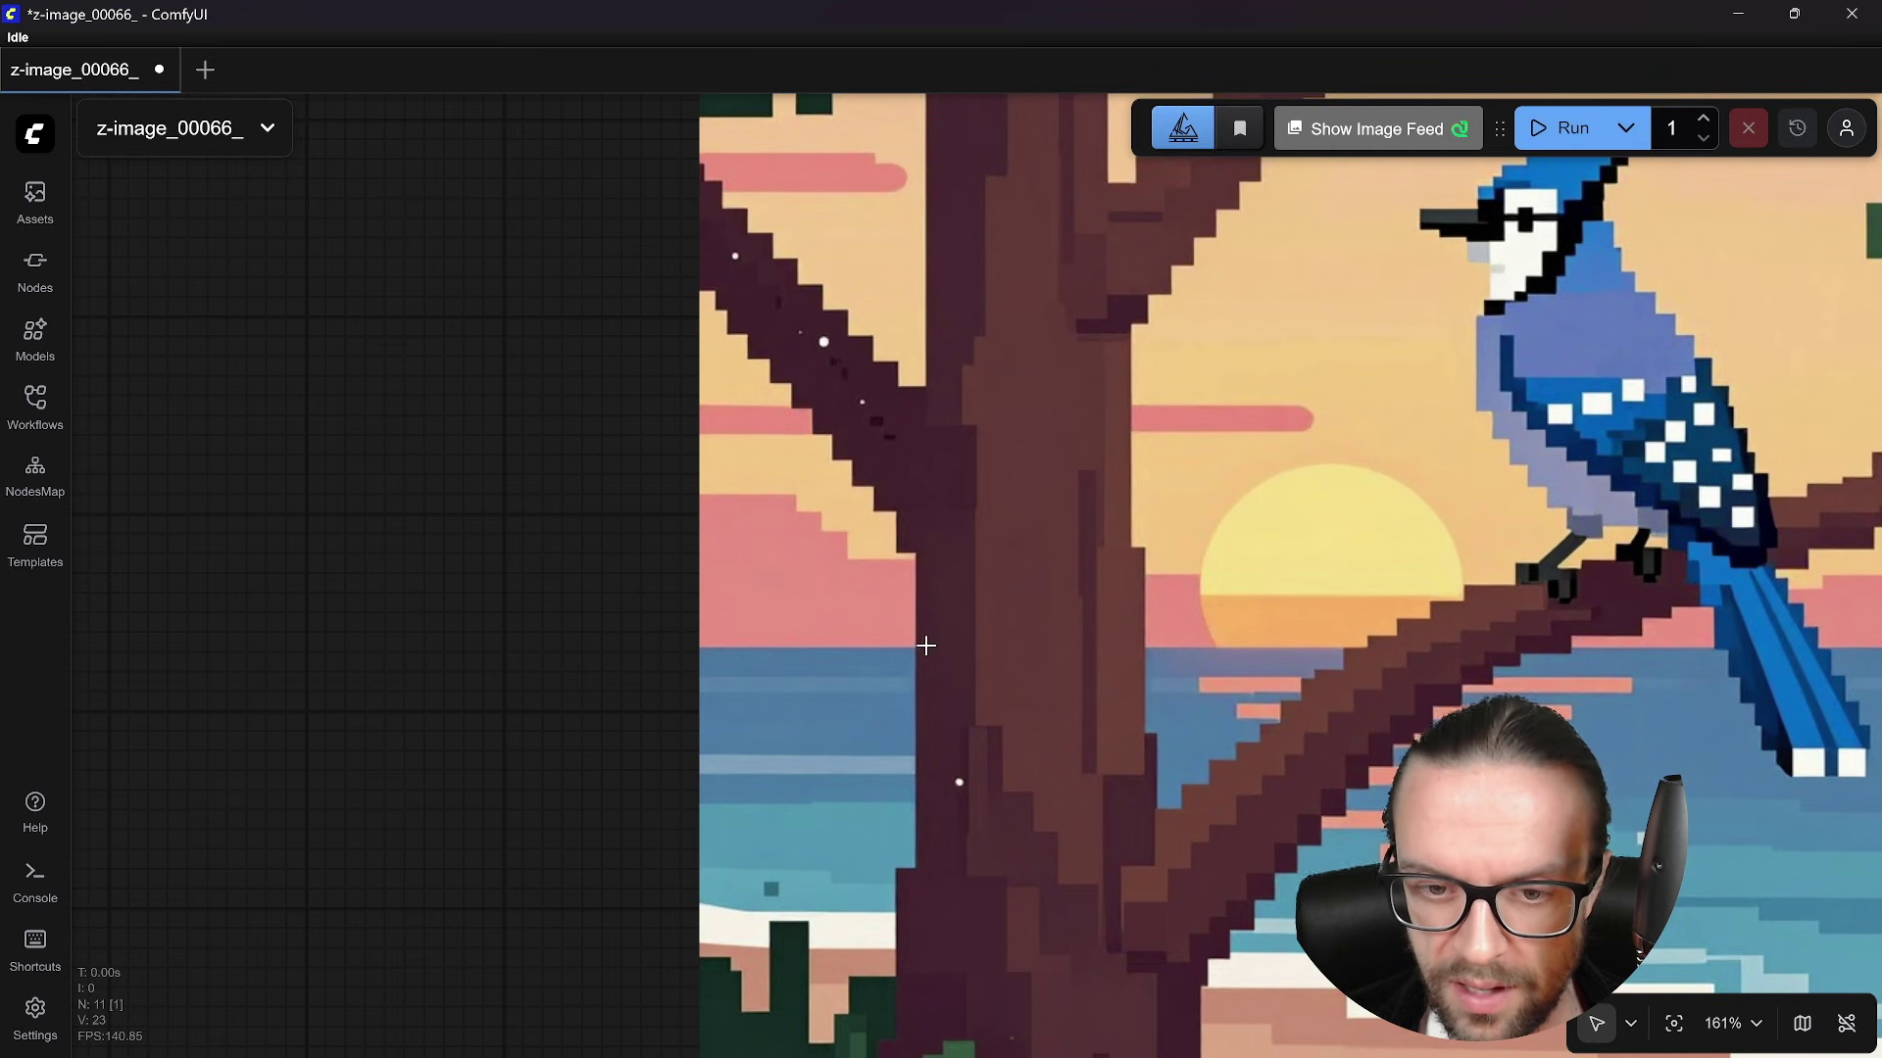
{"action": "scroll", "coordinate": [936, 643], "scroll_direction": "down", "scroll_amount": 7}
{"action": "scroll", "coordinate": [1306, 686], "scroll_direction": "down", "scroll_amount": 1}
{"action": "left_click", "coordinate": [1568, 128]}
{"action": "left_click_drag", "start_coordinate": [755, 597], "coordinate": [896, 608]}
{"action": "scroll", "coordinate": [893, 608], "scroll_direction": "down", "scroll_amount": 1}
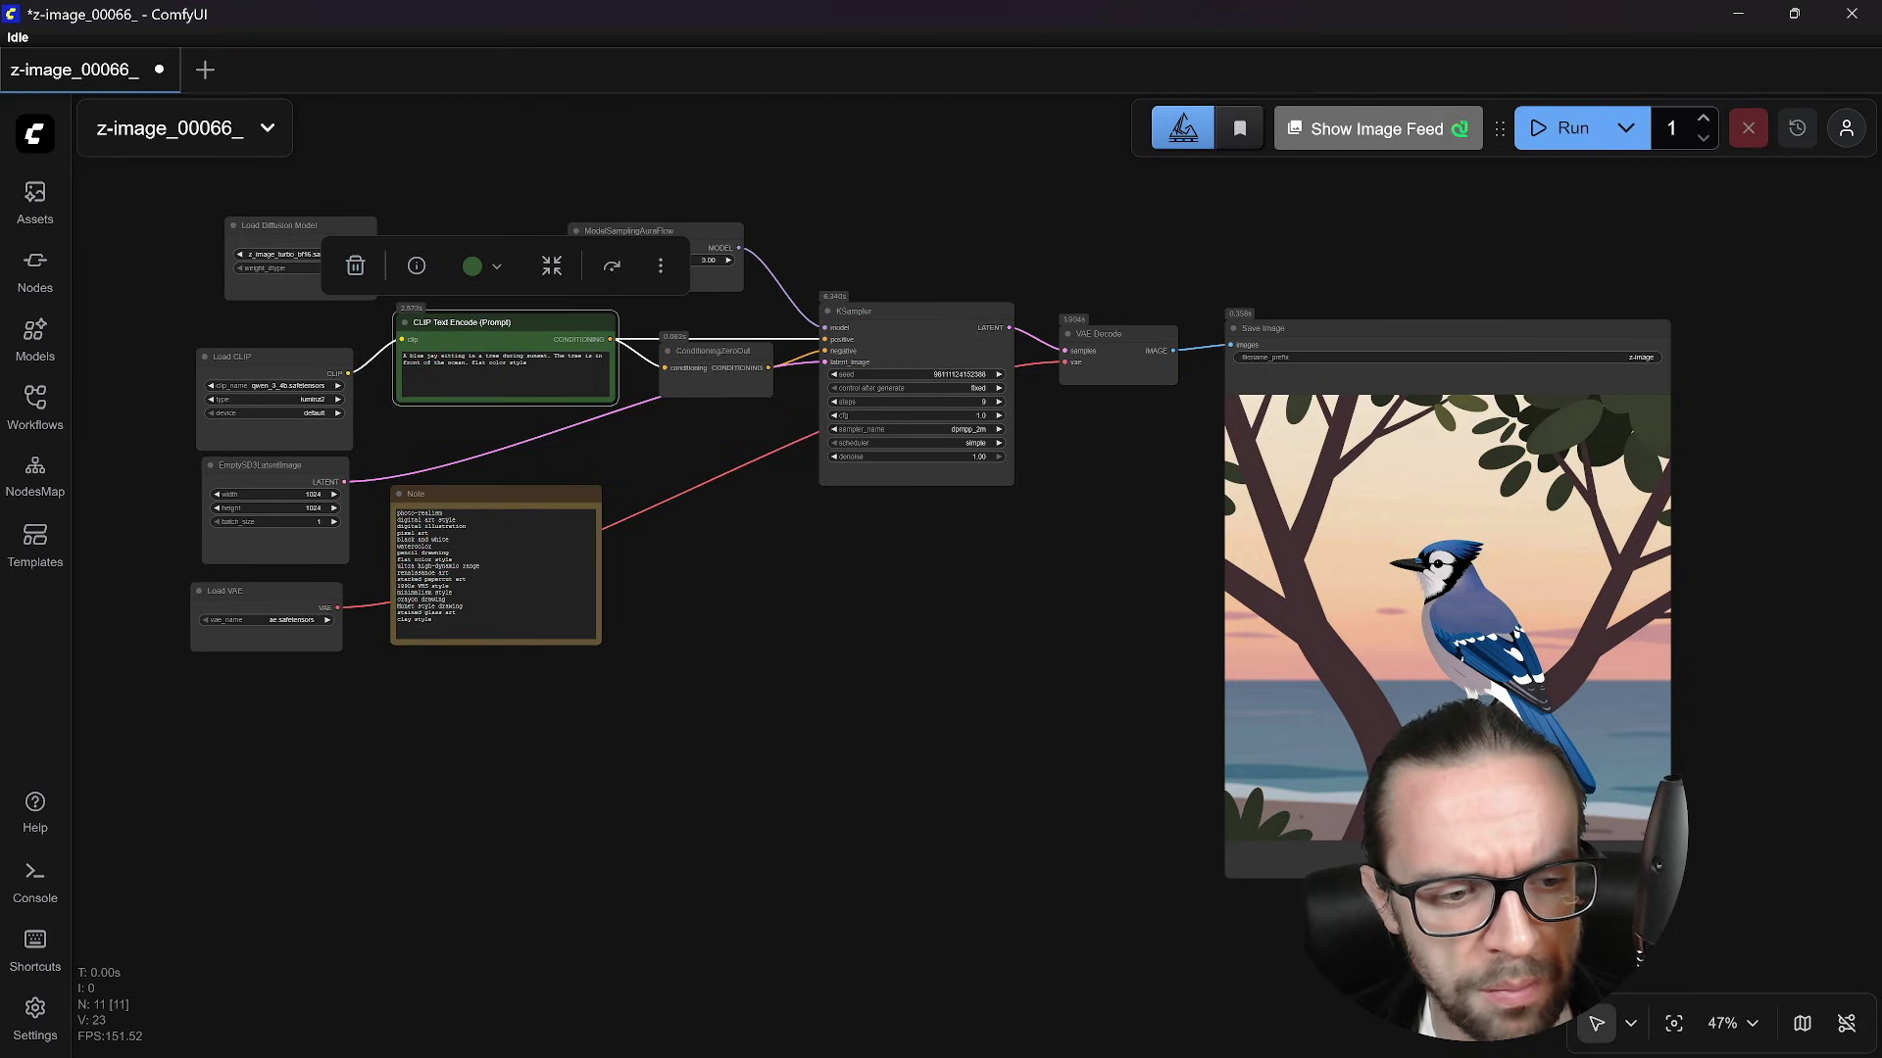
- Replace 'flat color style' with 'stacked papercut art' from the Note and generate the image
{"action": "left_click", "coordinate": [432, 579]}
{"action": "triple_click", "coordinate": [432, 579]}
{"action": "key", "text": "ctrl+c"}
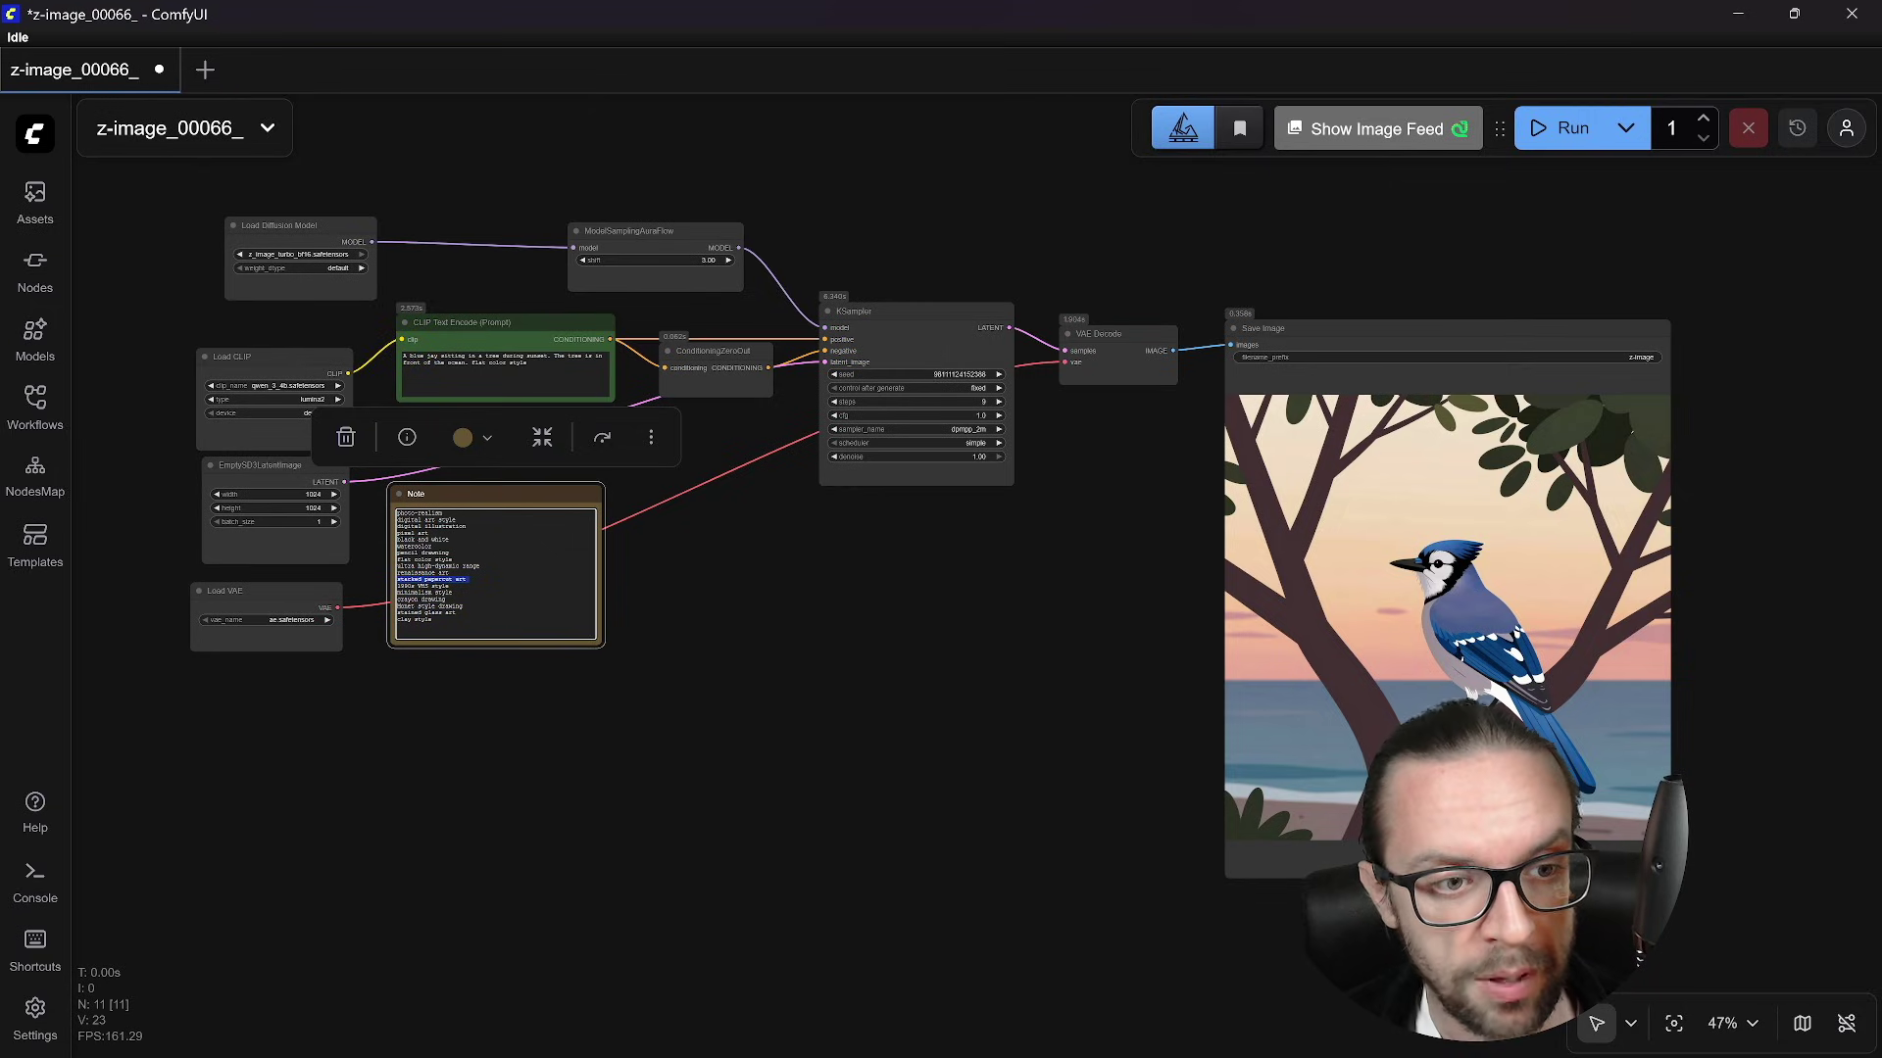
{"action": "left_click", "coordinate": [505, 387]}
{"action": "left_click_drag", "start_coordinate": [472, 363], "coordinate": [528, 362]}
{"action": "key", "text": "ctrl+v"}
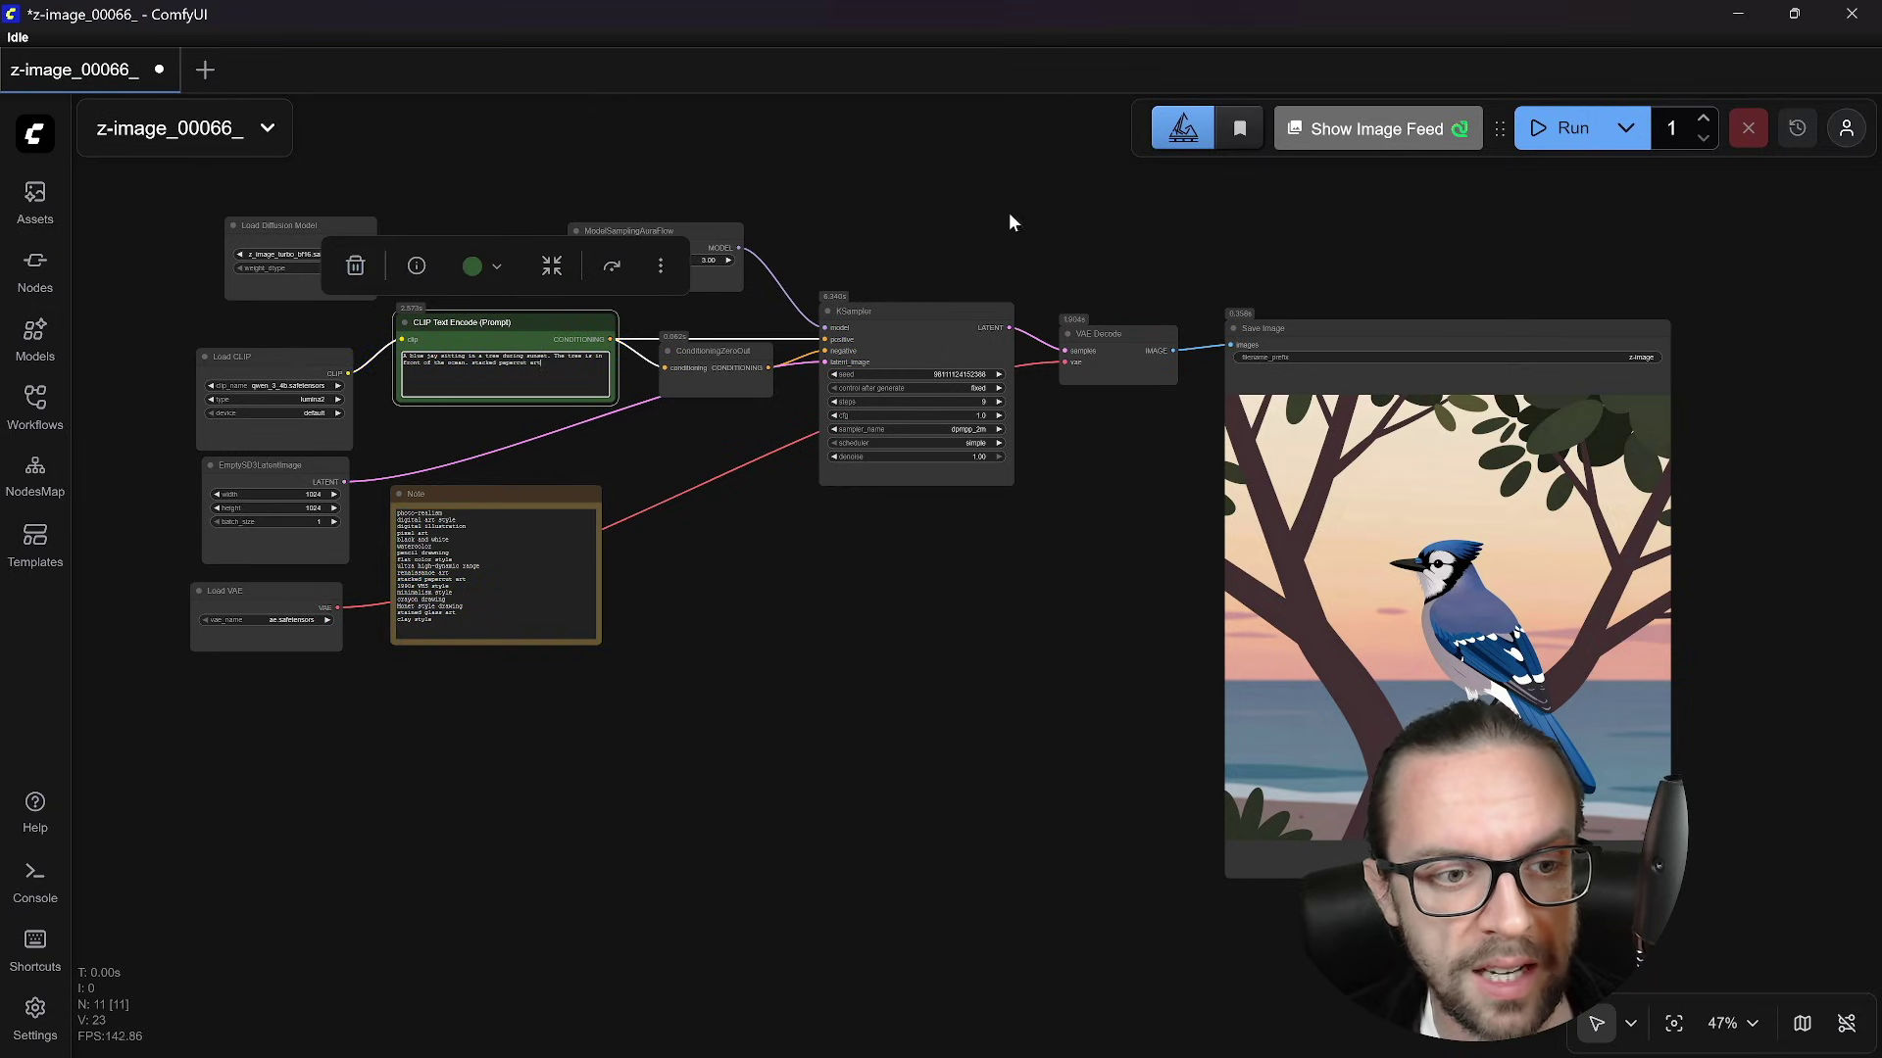
{"action": "left_click", "coordinate": [1565, 129]}
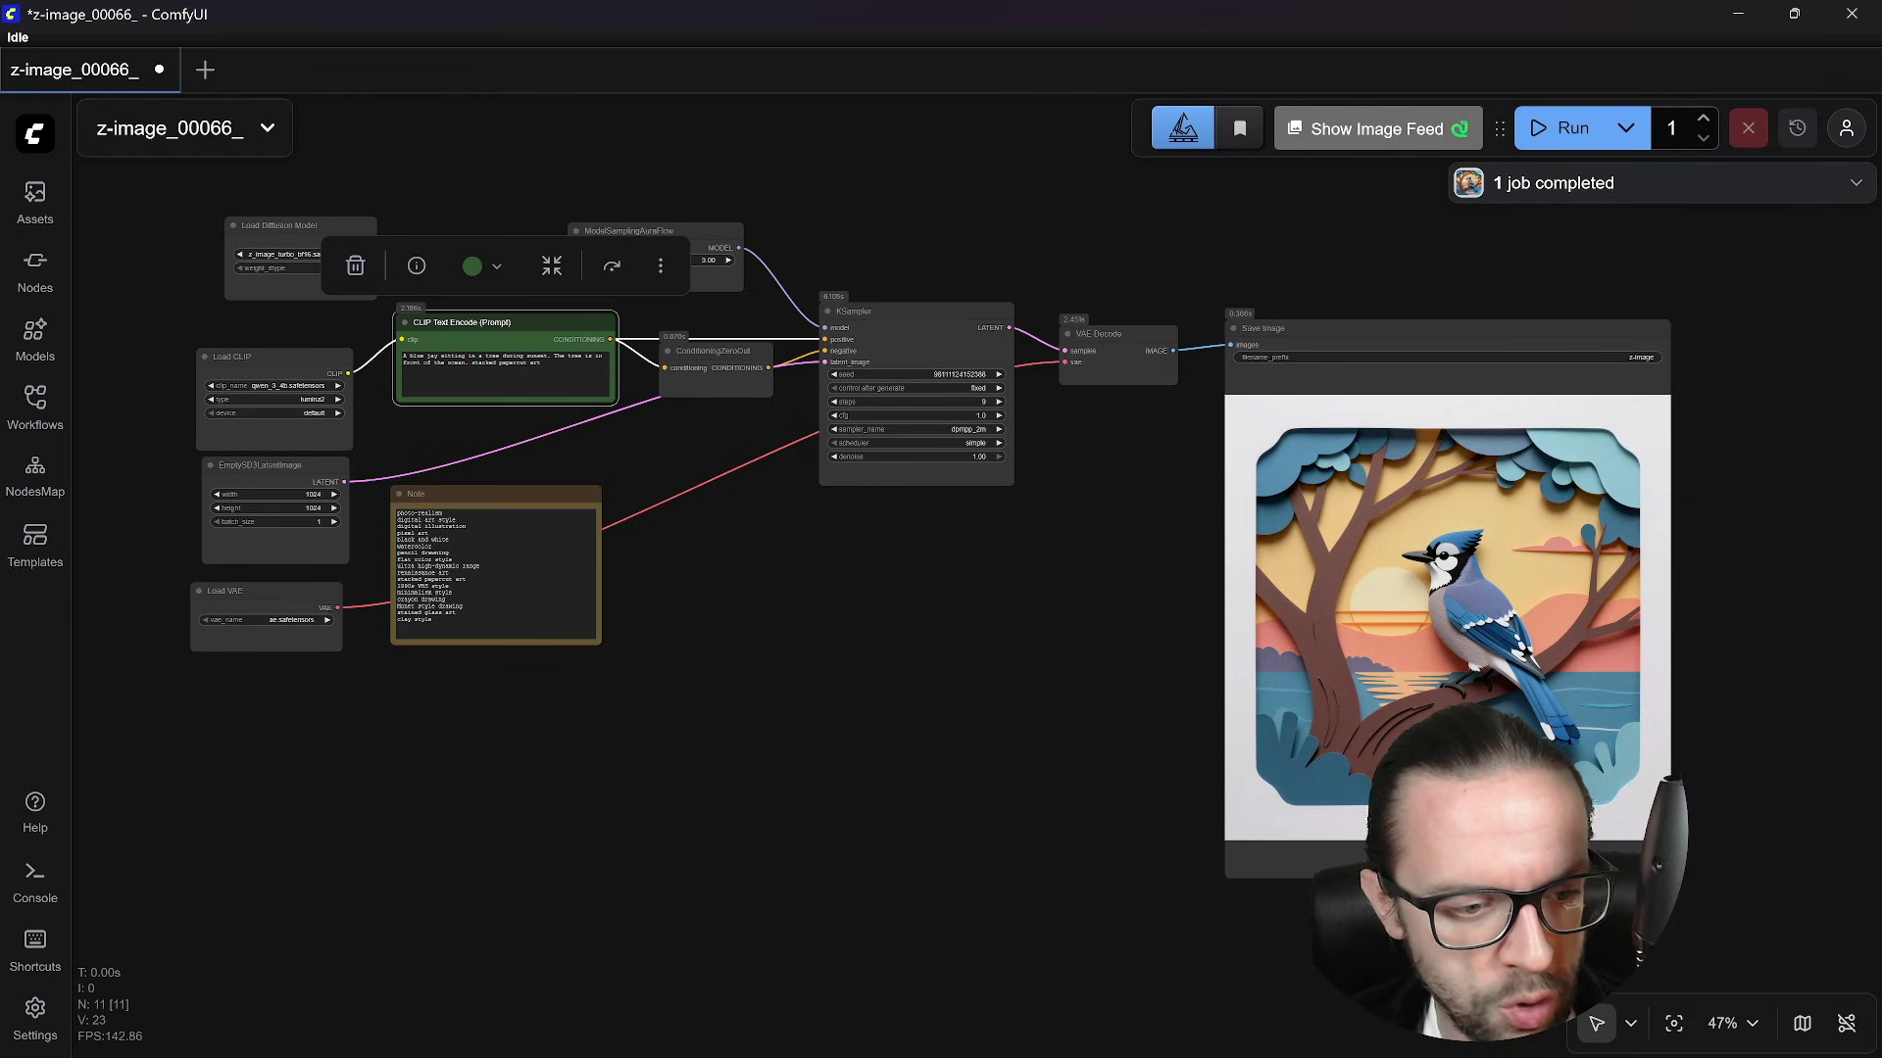
- Copy 'crayon drawing' from the Note over 'stacked papercut art' in the prompt and generate
{"action": "mouse_move", "coordinate": [397, 599]}
{"action": "left_mouse_down"}
{"action": "mouse_move", "coordinate": [384, 552]}
{"action": "mouse_move", "coordinate": [420, 599]}
{"action": "mouse_move", "coordinate": [449, 600]}
{"action": "left_mouse_up"}
{"action": "key", "text": "ctrl+c"}
{"action": "left_click_drag", "start_coordinate": [539, 363], "coordinate": [471, 362]}
{"action": "key", "text": "ctrl+v"}
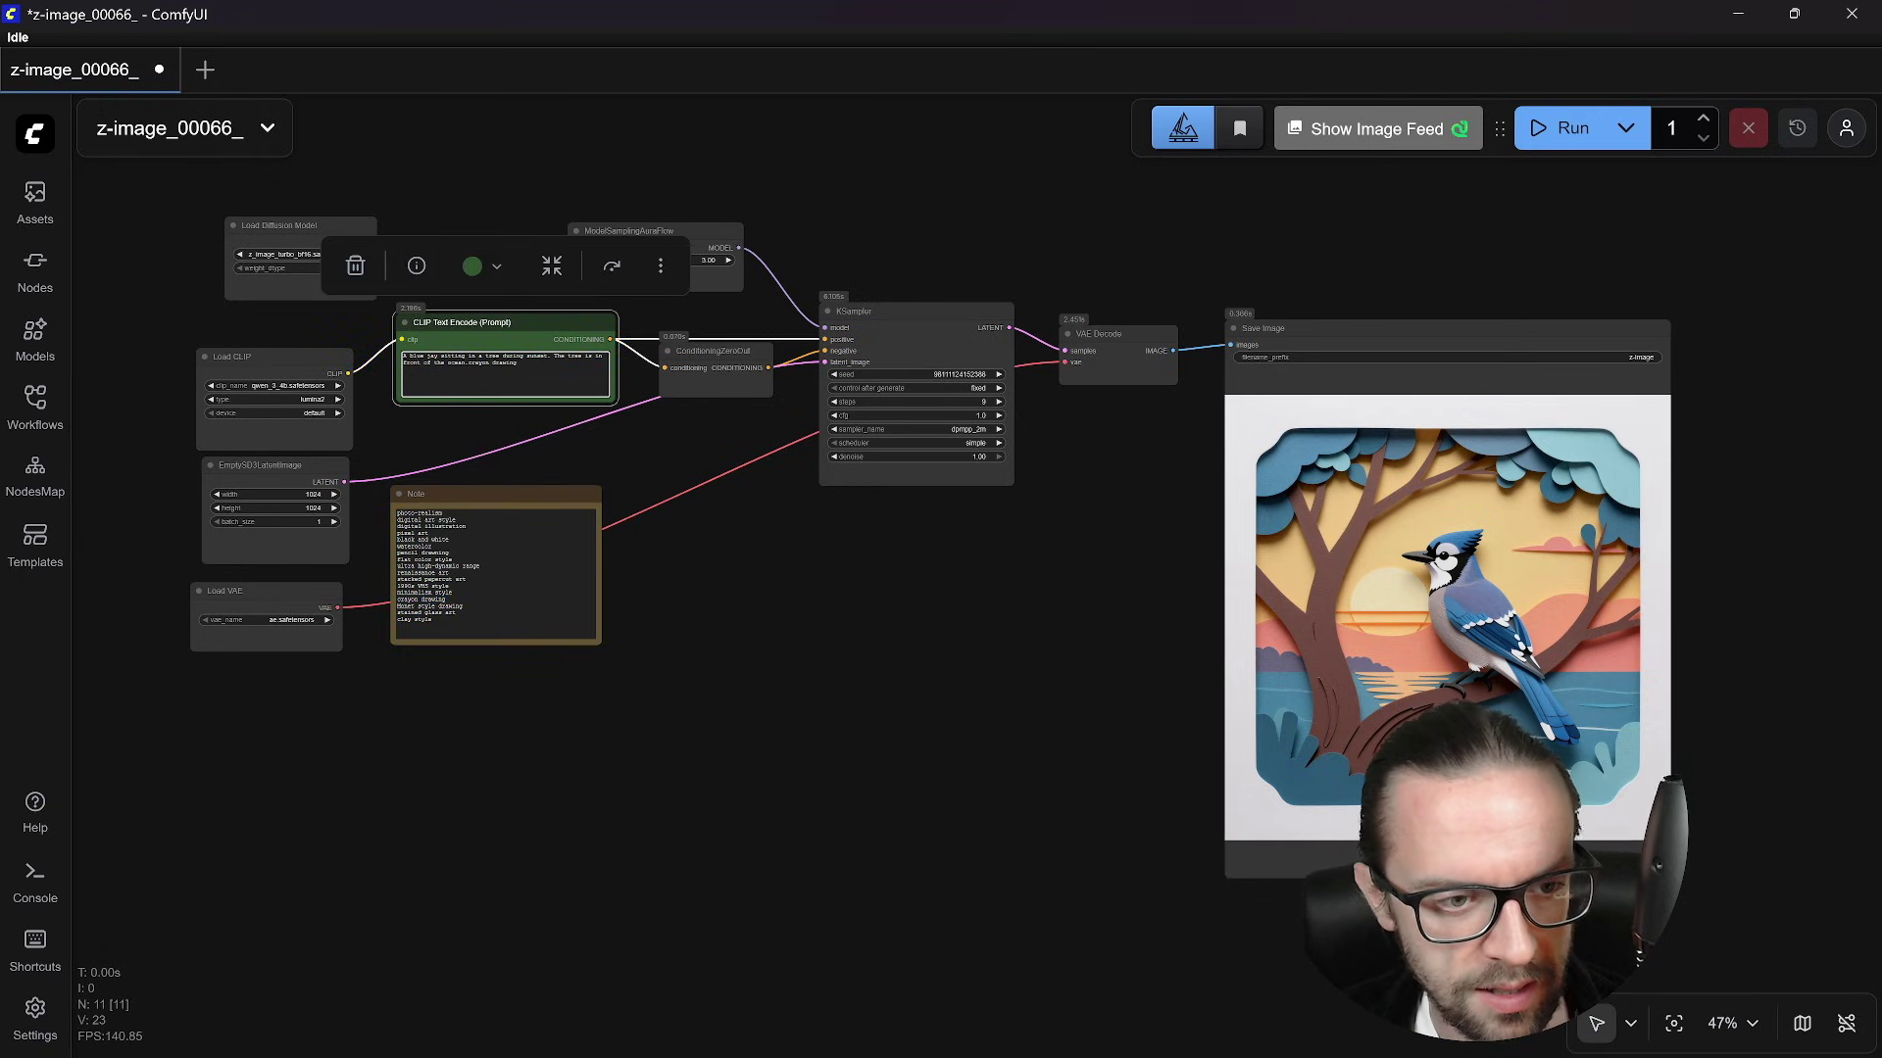
{"action": "left_click", "coordinate": [1566, 129]}
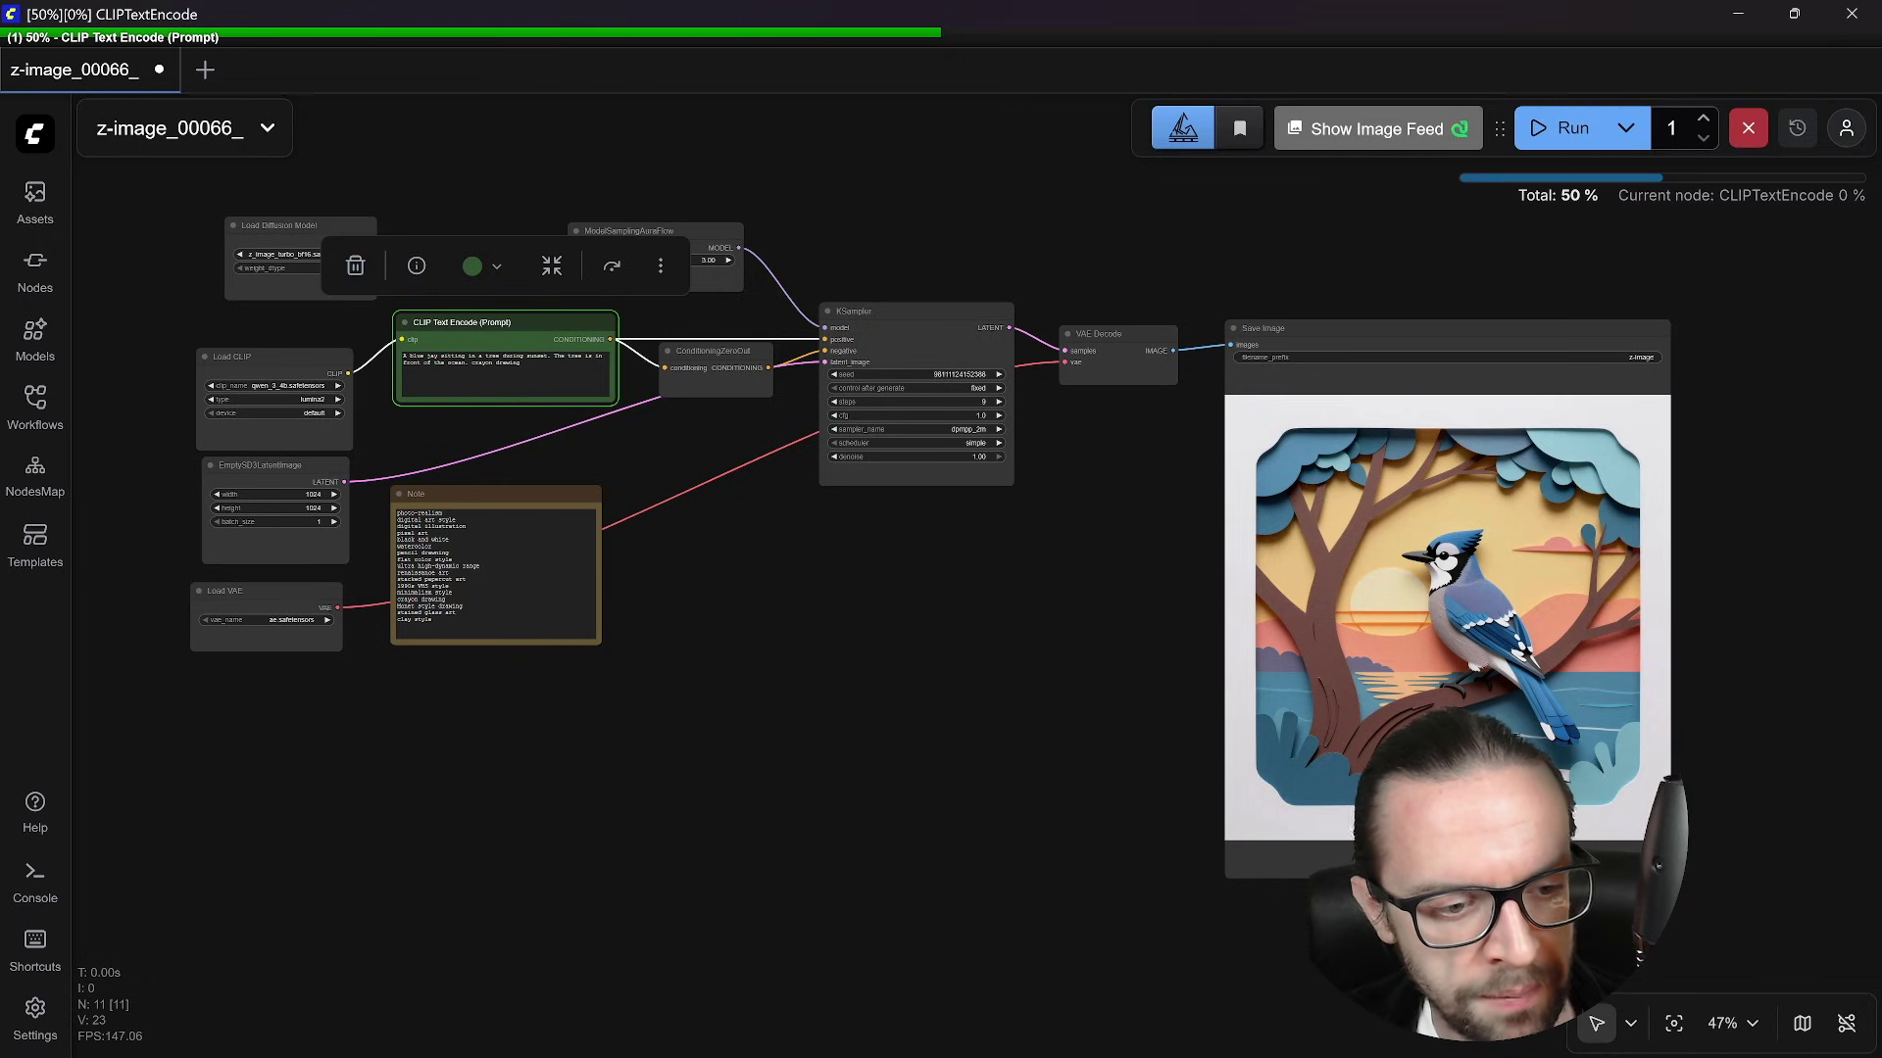
- Select 'stained glass art' in the Note and 'crayon drawing' at the prompt's end
{"action": "left_click_drag", "start_coordinate": [397, 613], "coordinate": [456, 613]}
{"action": "key", "text": "ctrl+c"}
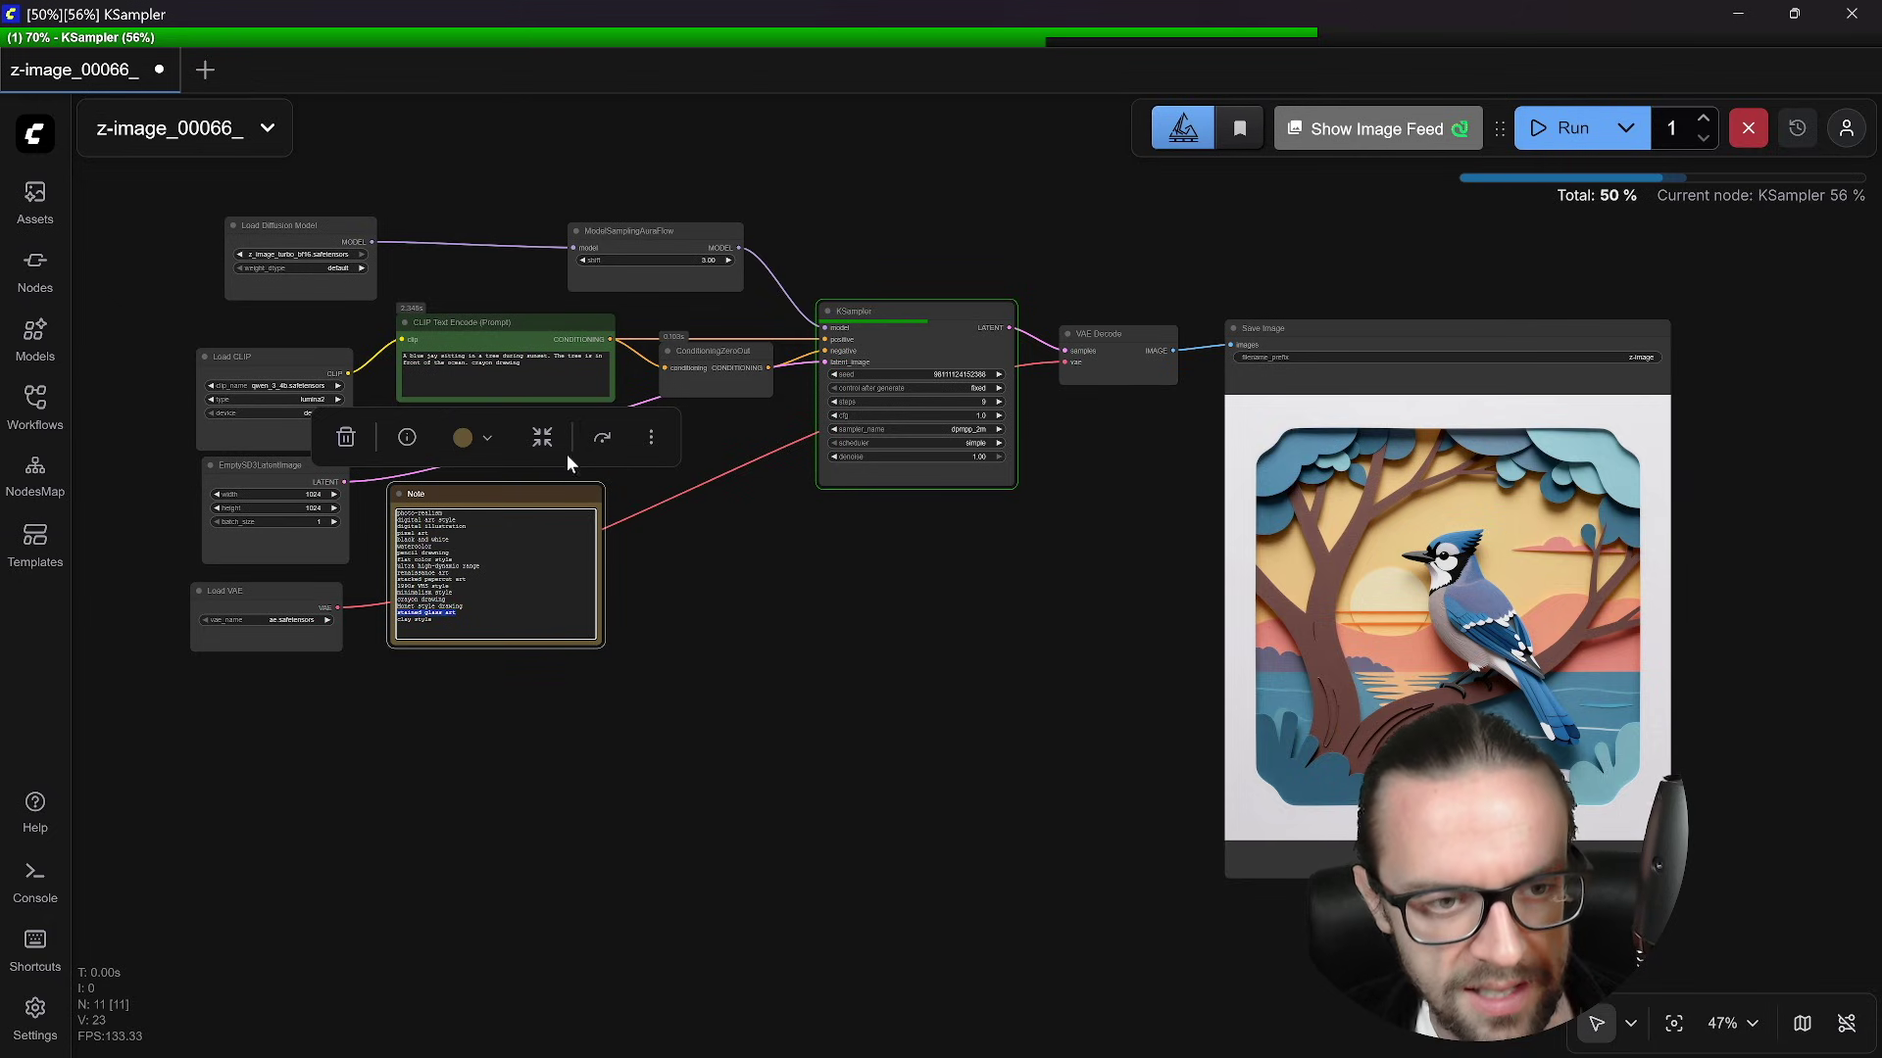
{"action": "left_click", "coordinate": [507, 362]}
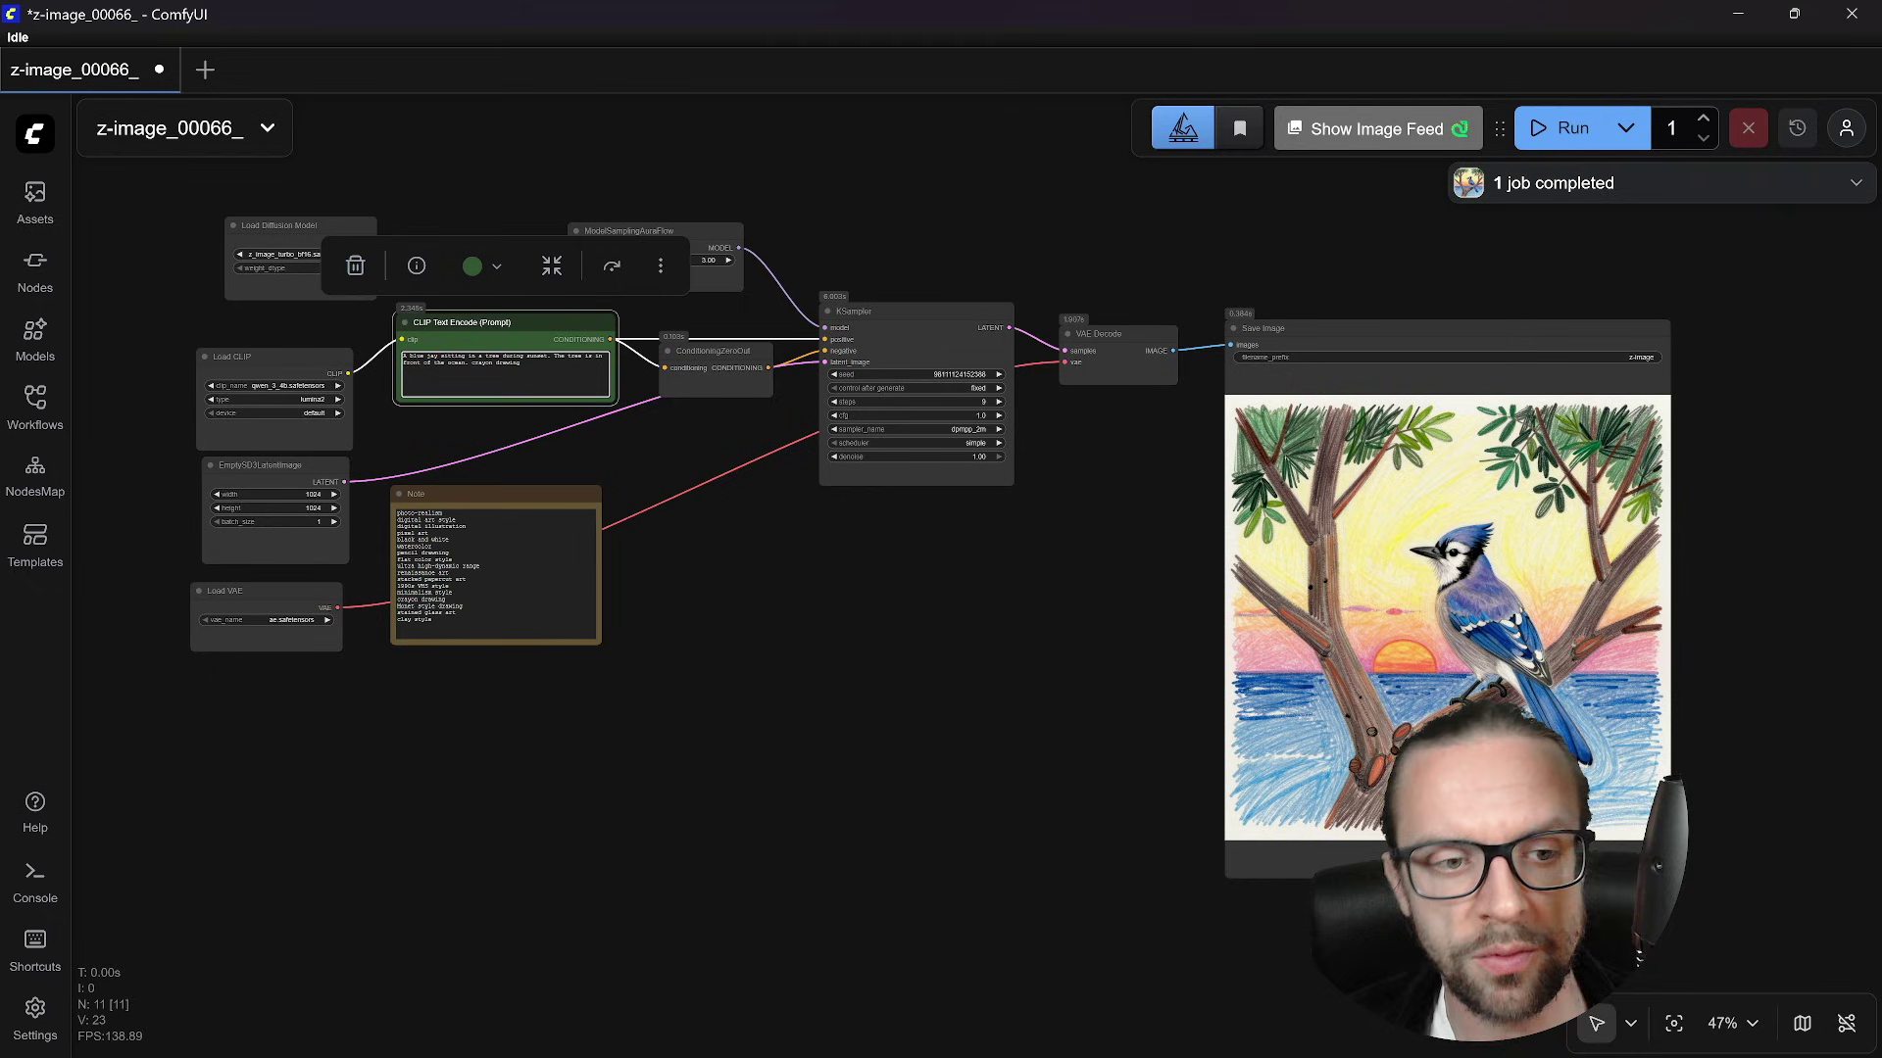
{"action": "left_click_drag", "start_coordinate": [403, 356], "coordinate": [520, 364]}
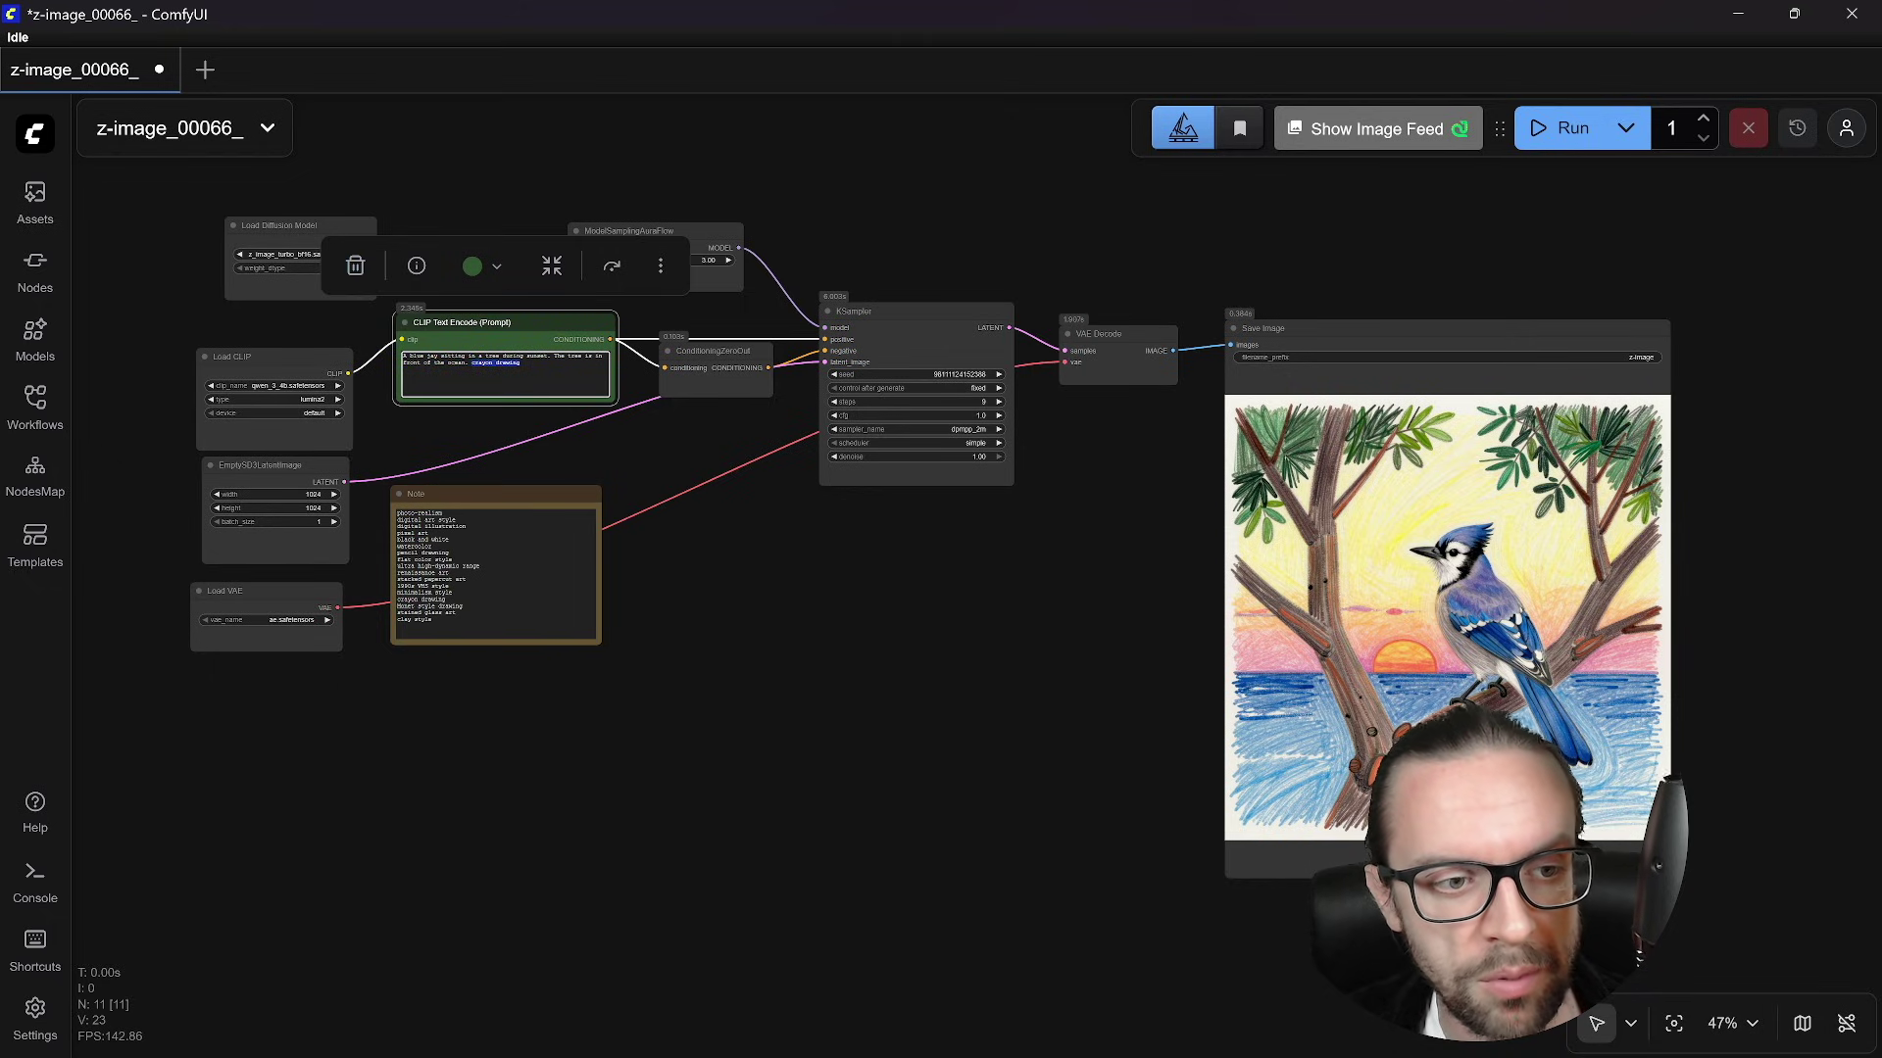
- Paste 'stained glass art' over 'crayon drawing', generate, and nudge Save Image left
{"action": "key", "text": "ctrl+v"}
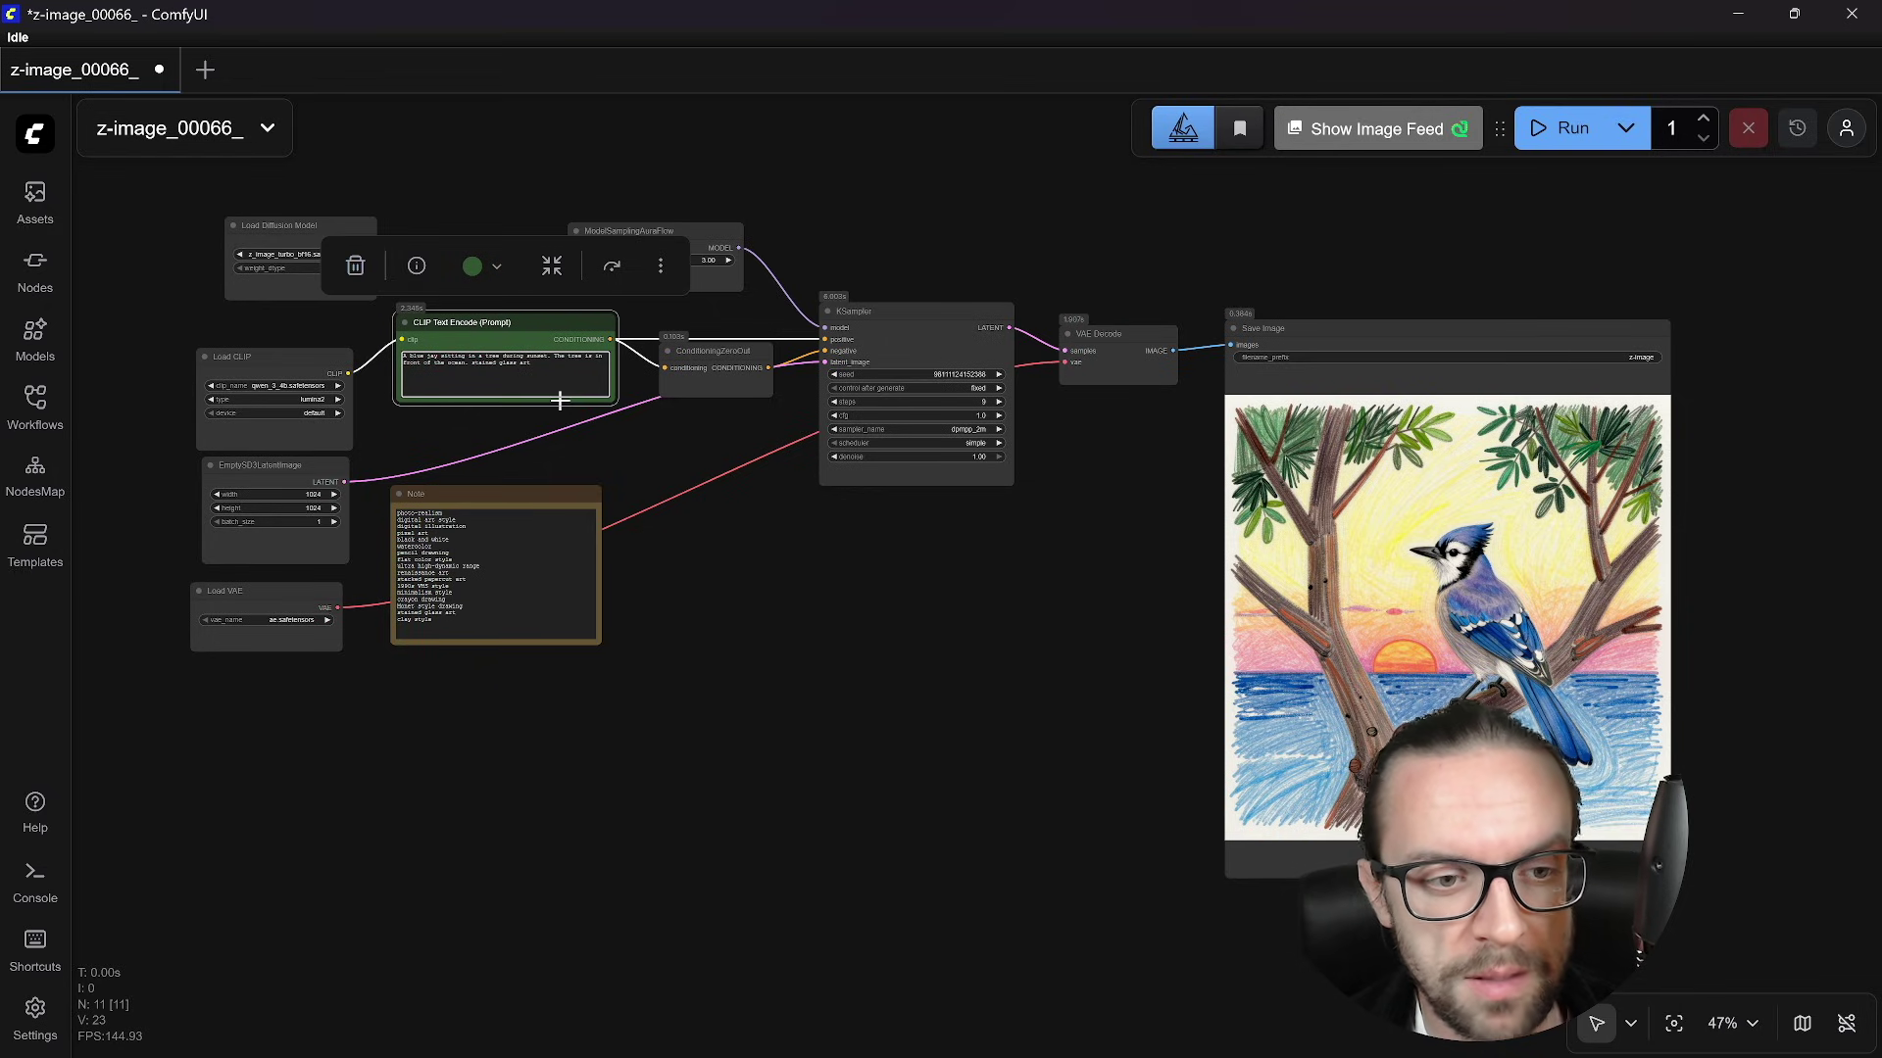
{"action": "left_click", "coordinate": [1566, 128]}
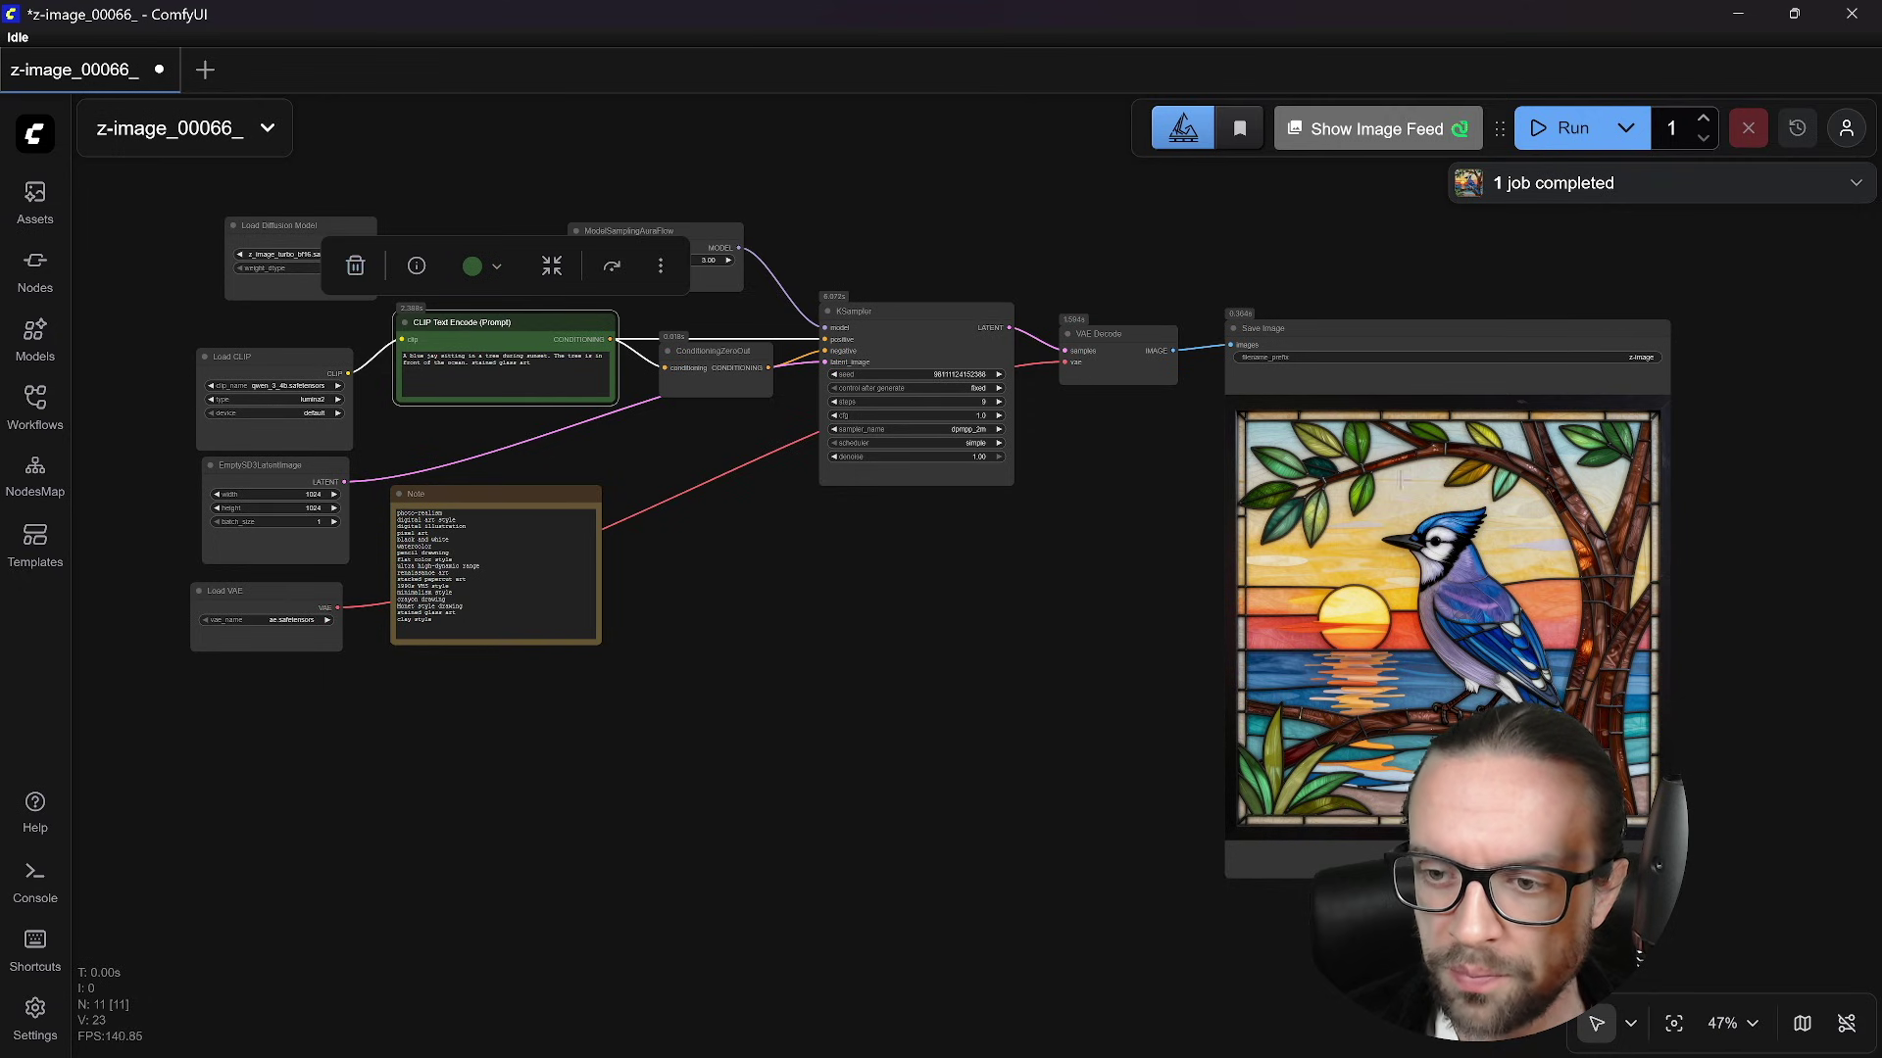
{"action": "left_click_drag", "start_coordinate": [1430, 327], "coordinate": [1424, 335]}
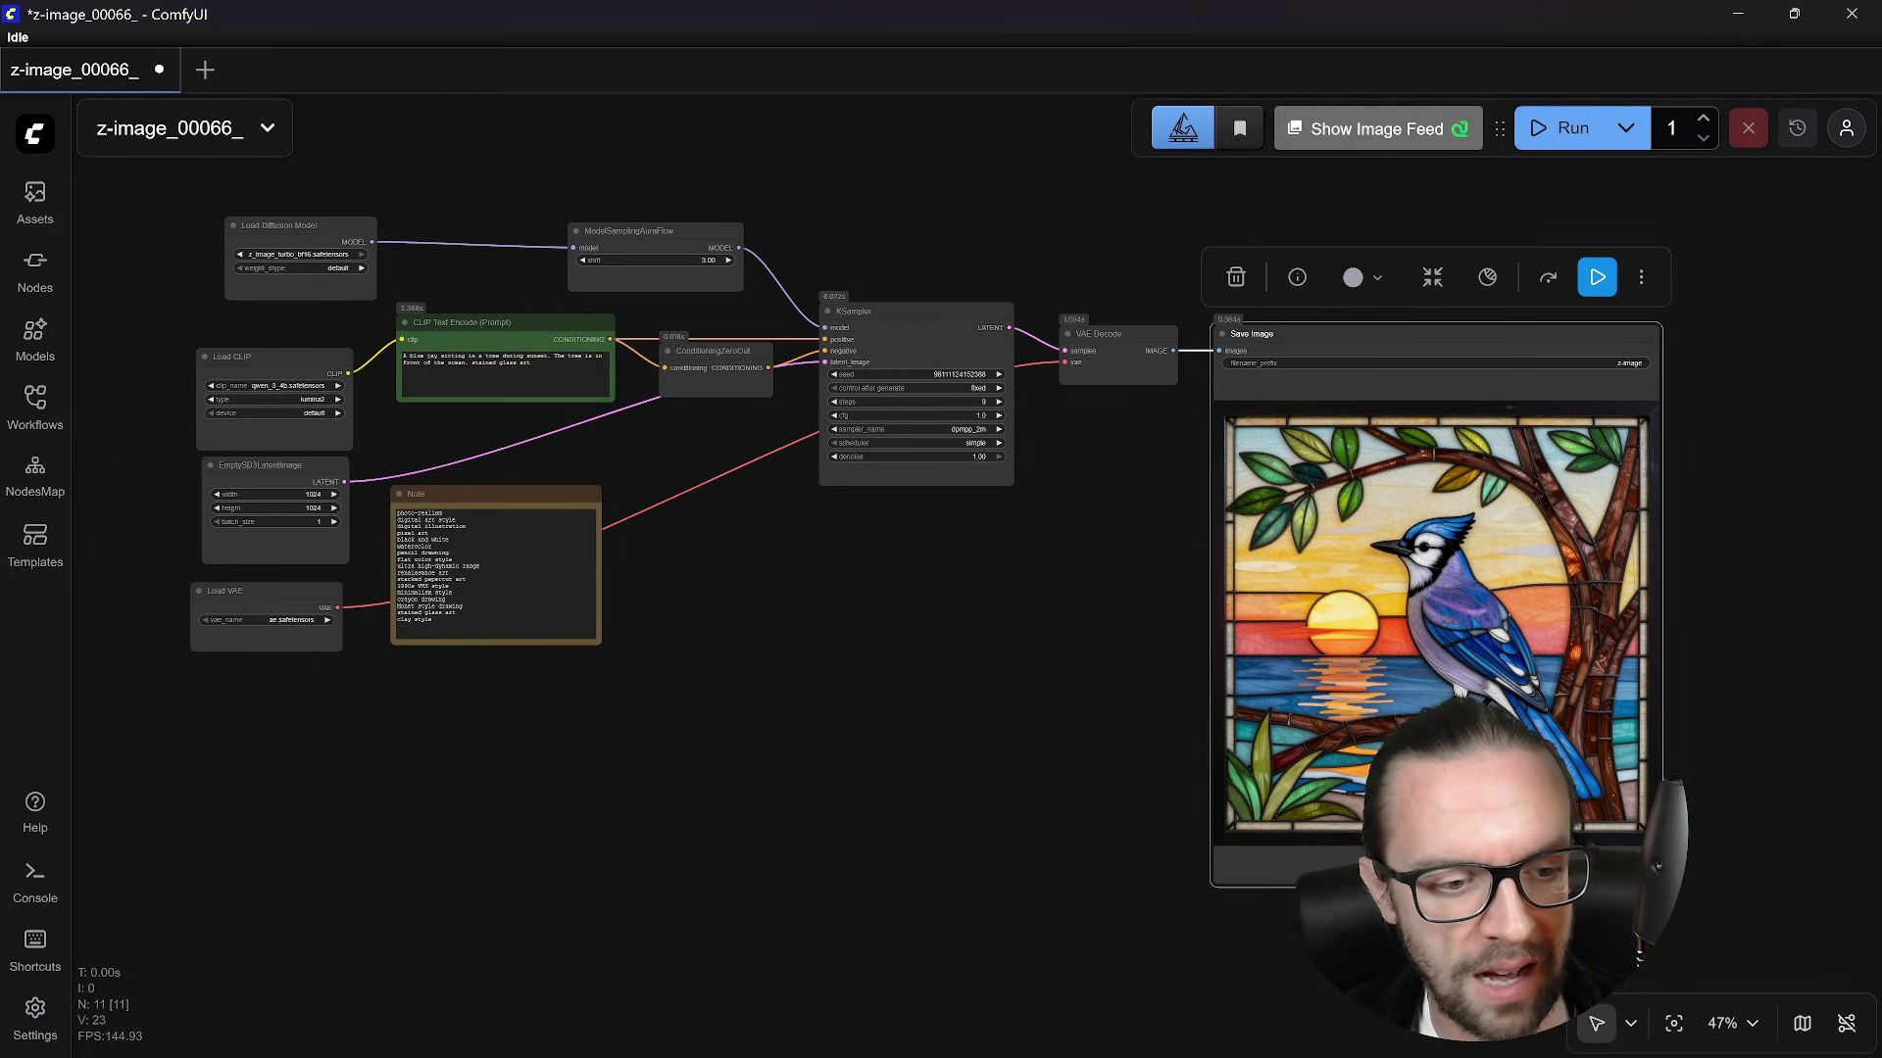
{"action": "mouse_move", "coordinate": [433, 620]}
{"action": "left_mouse_down"}
{"action": "mouse_move", "coordinate": [392, 564]}
{"action": "mouse_move", "coordinate": [396, 620]}
{"action": "left_mouse_up"}
{"action": "key", "text": "ctrl+c"}
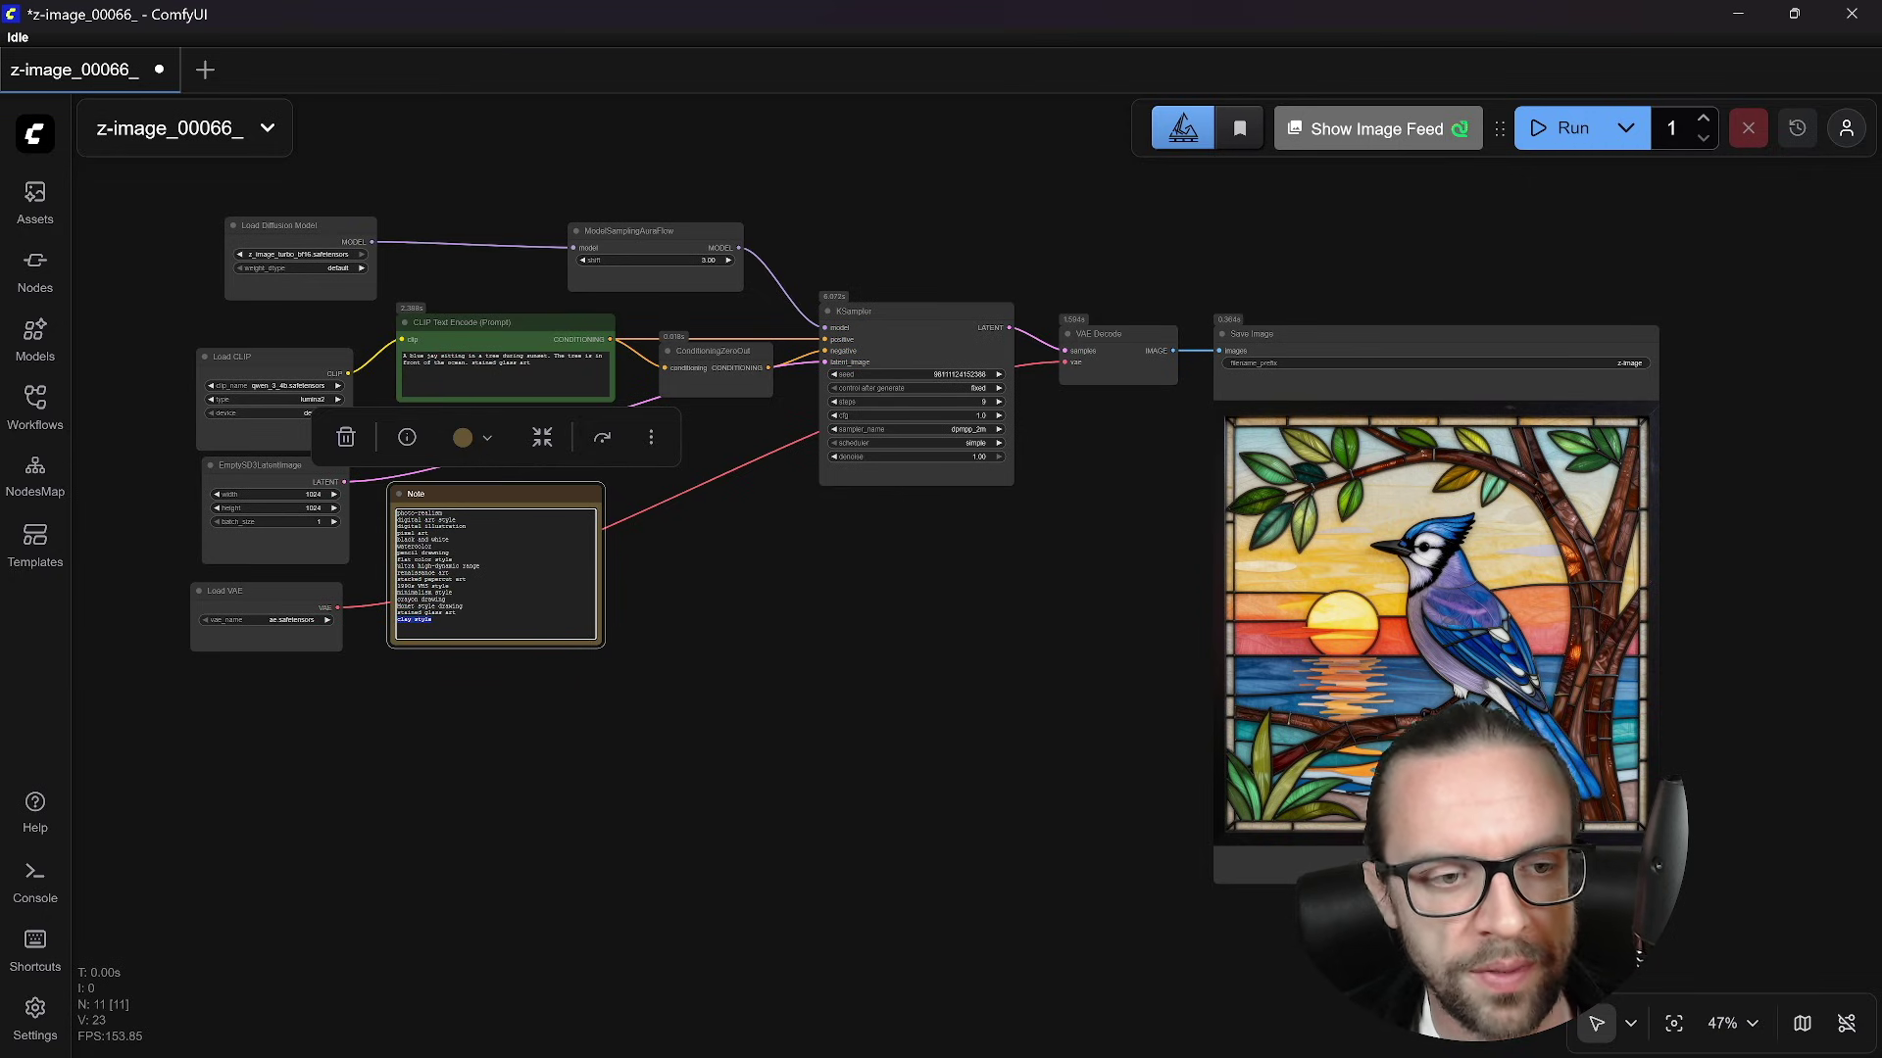
- Replace 'stained glass art' with 'clay style' in the prompt and generate a clay-style blue jay
{"action": "double_click", "coordinate": [525, 363]}
{"action": "key", "text": "ctrl+v"}
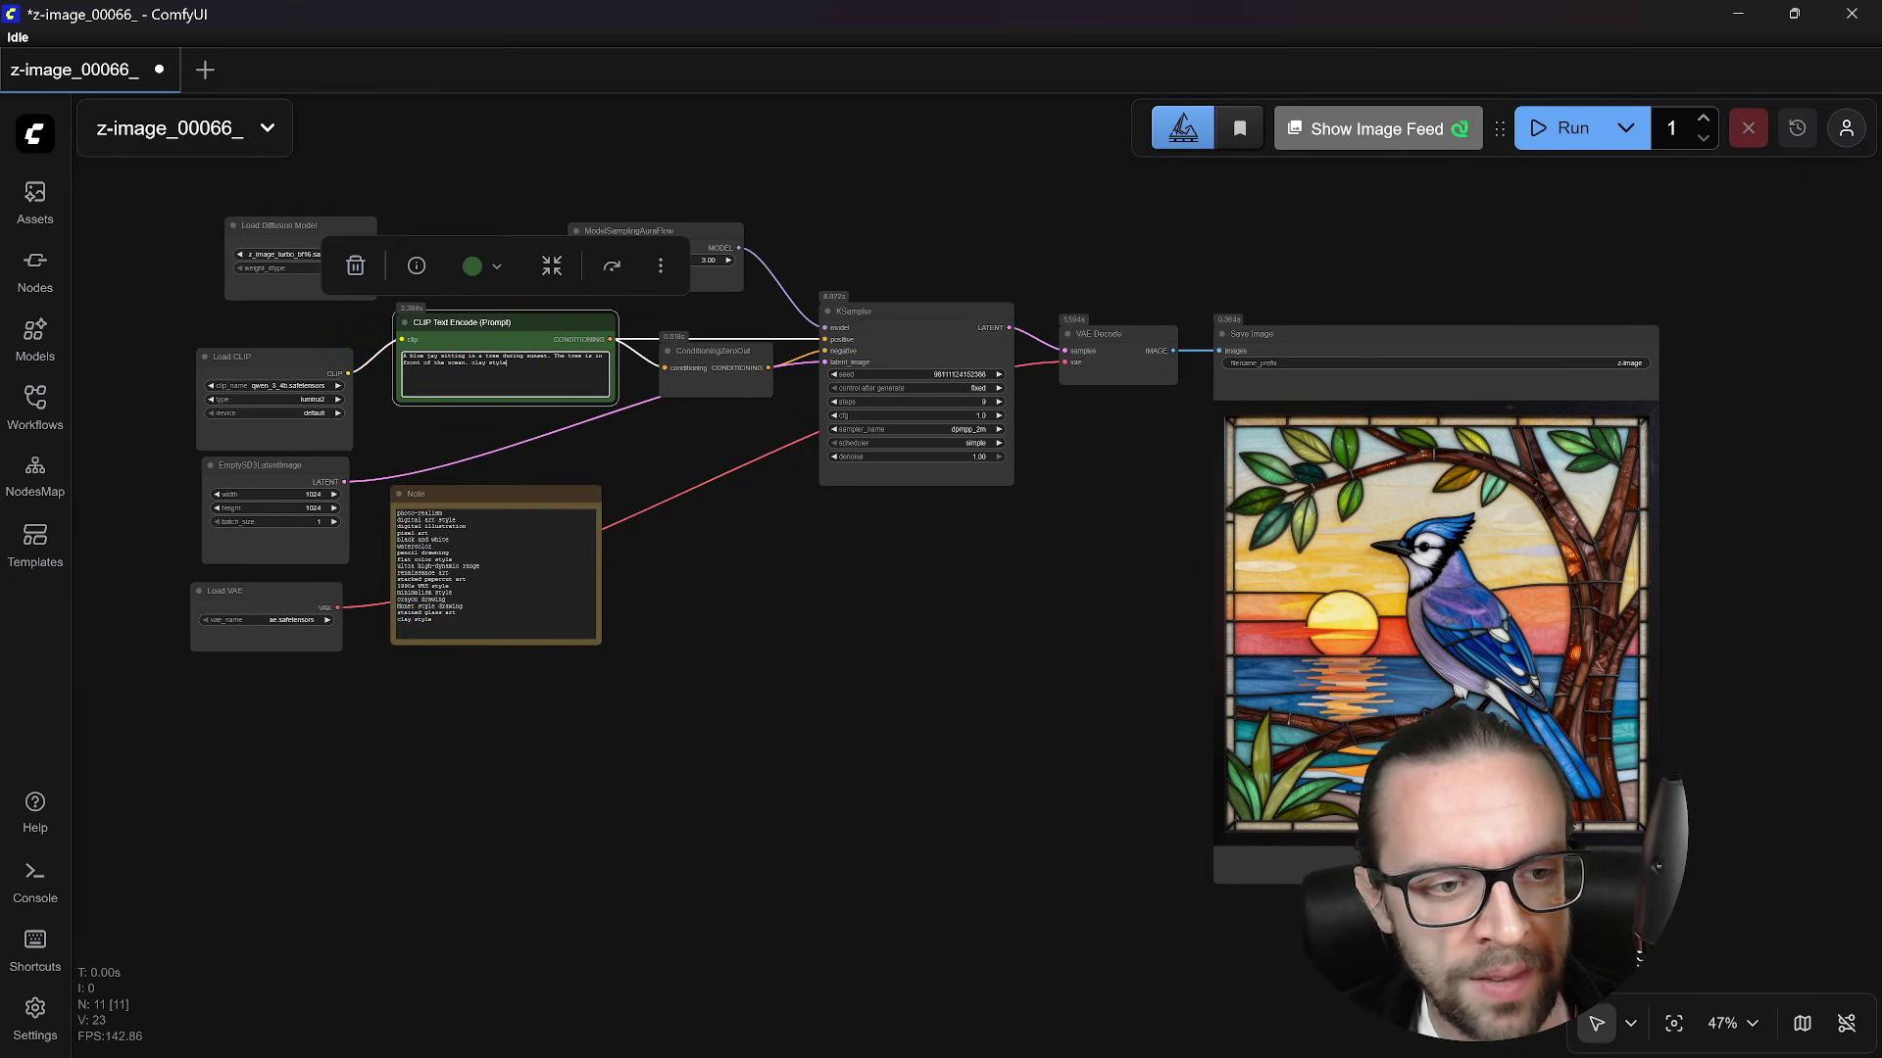
{"action": "left_click", "coordinate": [1567, 128]}
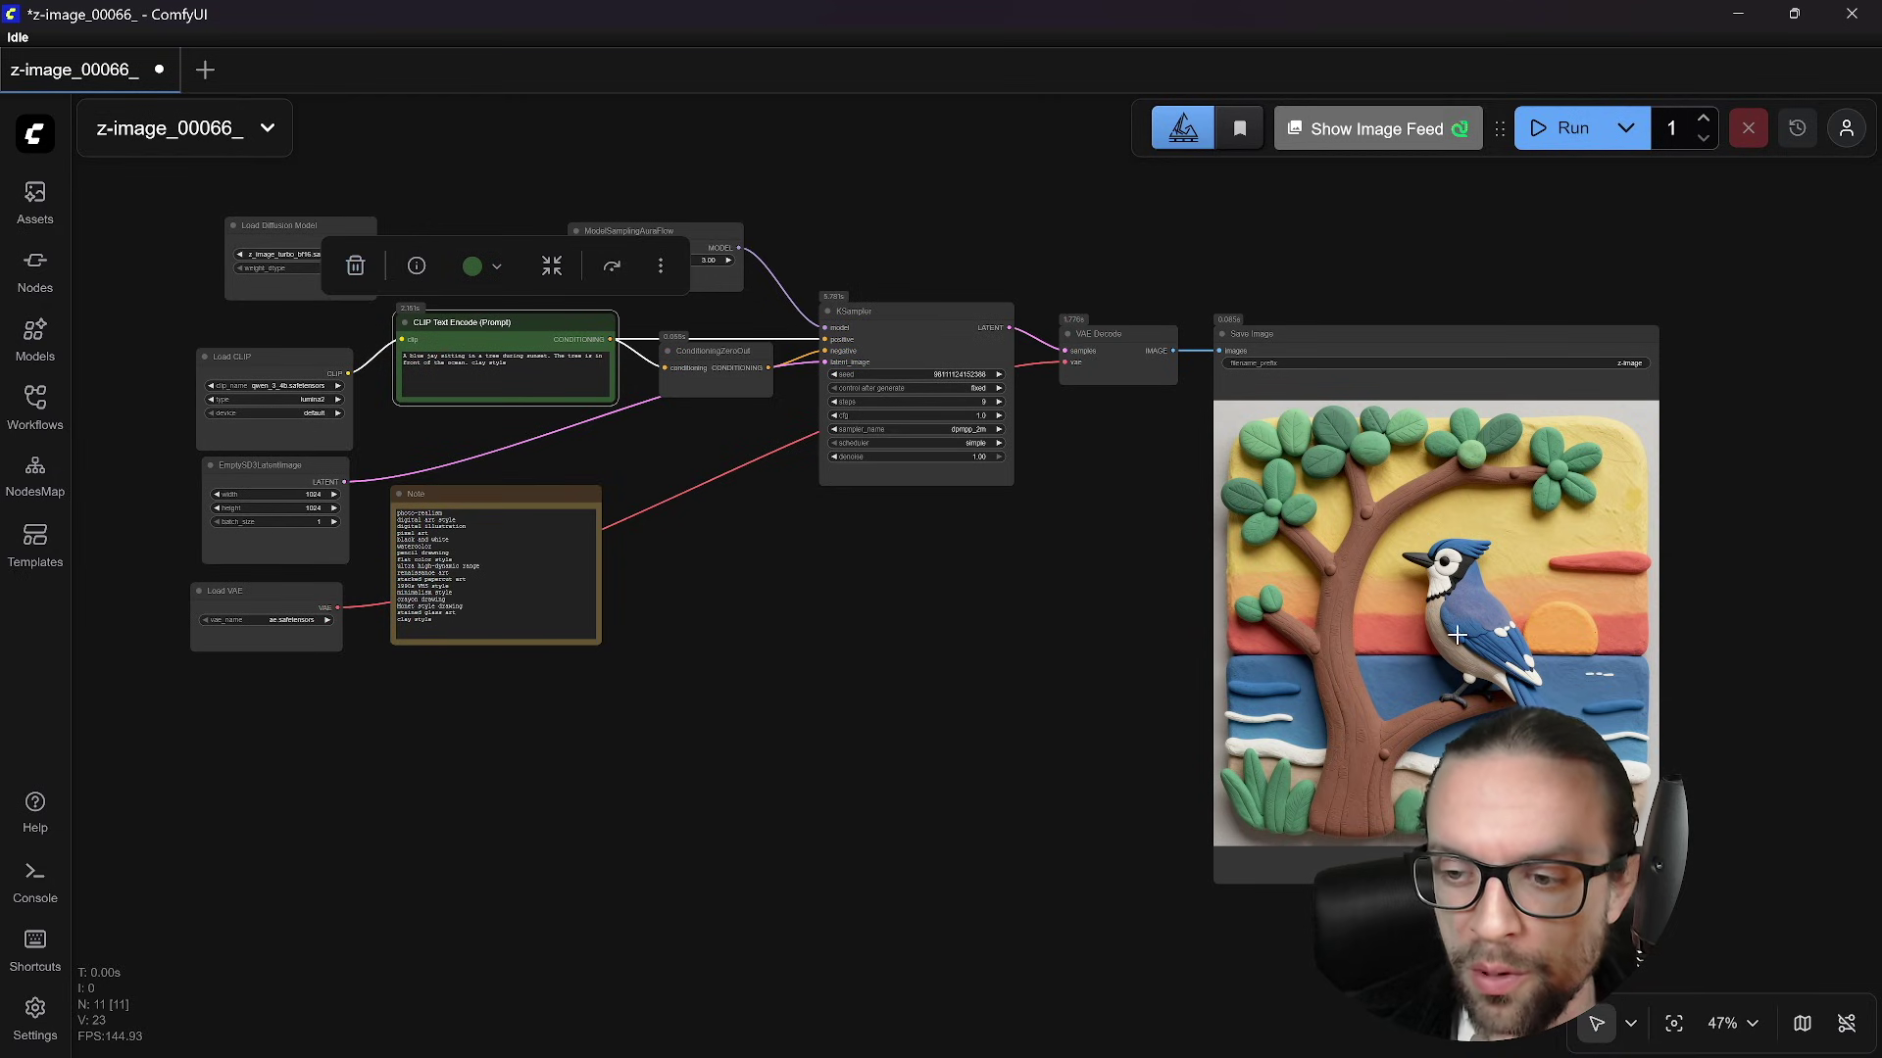
{"action": "scroll", "coordinate": [1449, 627], "scroll_direction": "down", "scroll_amount": 1}
{"action": "scroll", "coordinate": [1461, 625], "scroll_direction": "up", "scroll_amount": 4}
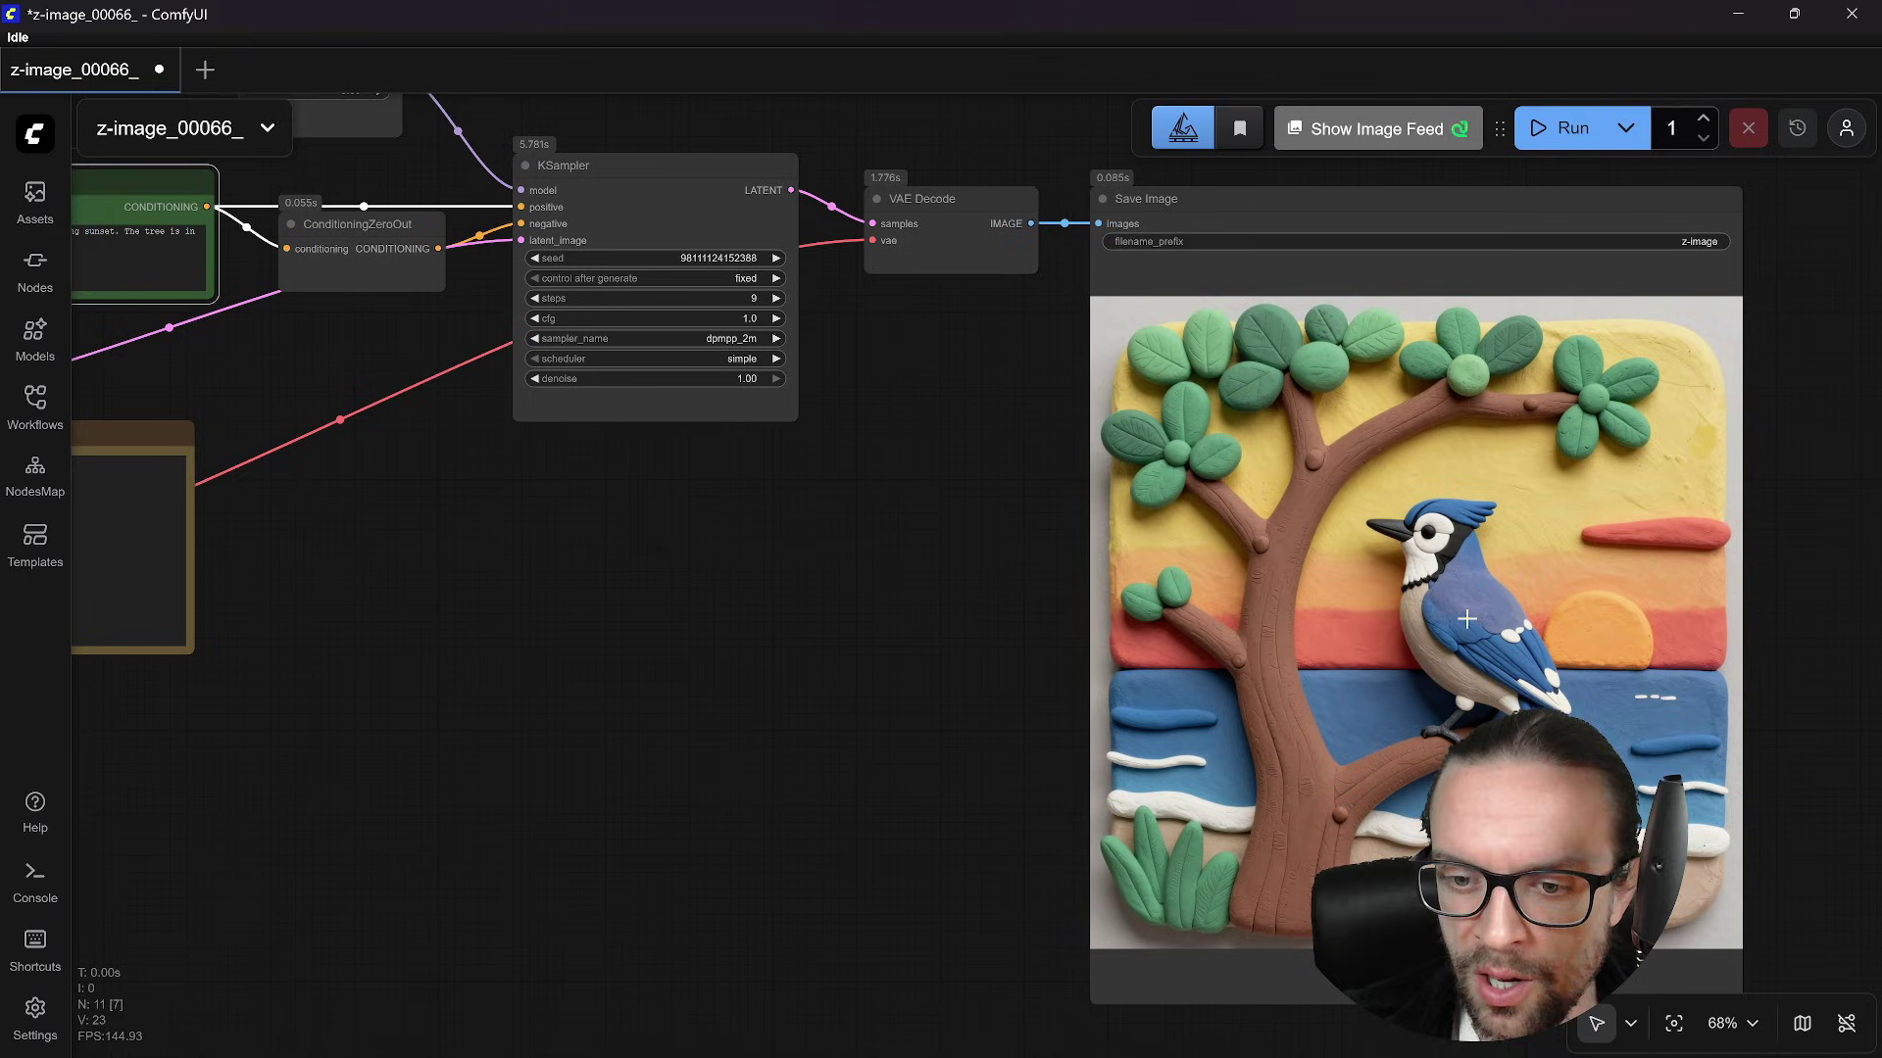
{"action": "scroll", "coordinate": [1478, 625], "scroll_direction": "down", "scroll_amount": 3}
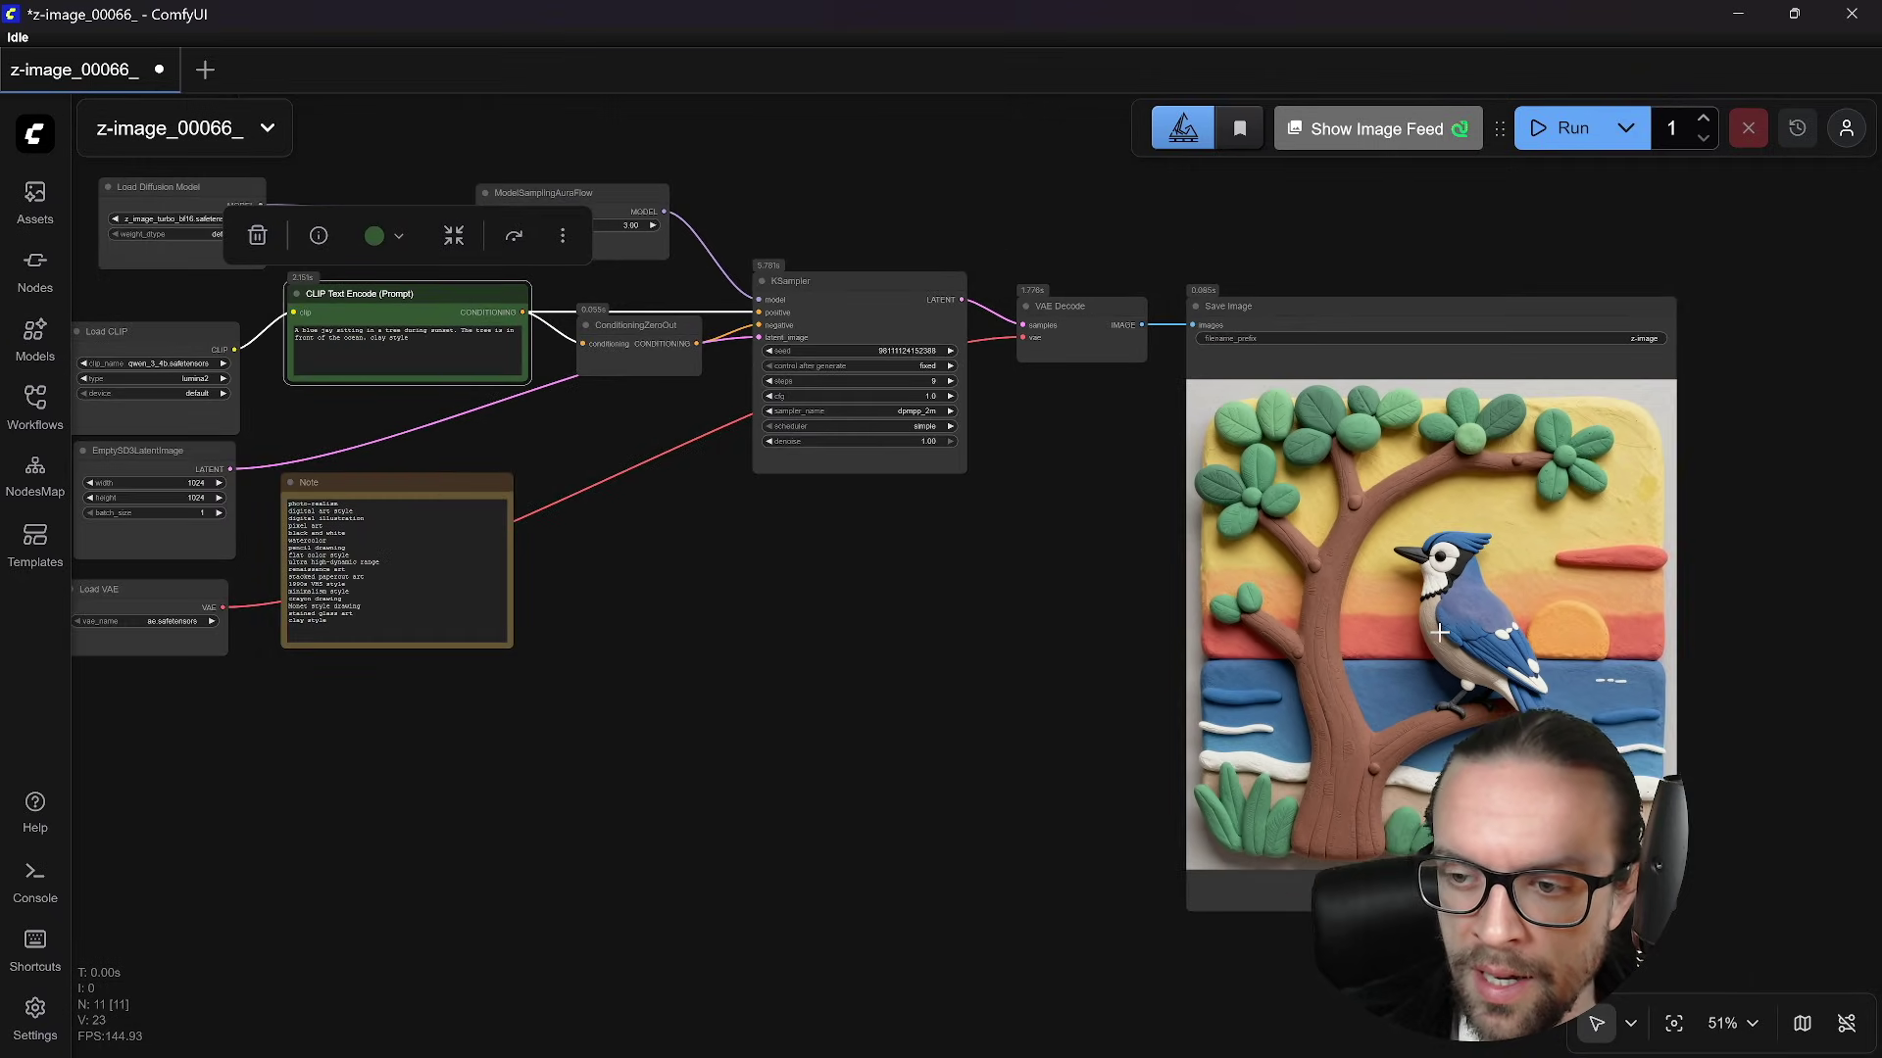
{"action": "scroll", "coordinate": [1480, 635], "scroll_direction": "down", "scroll_amount": 2}
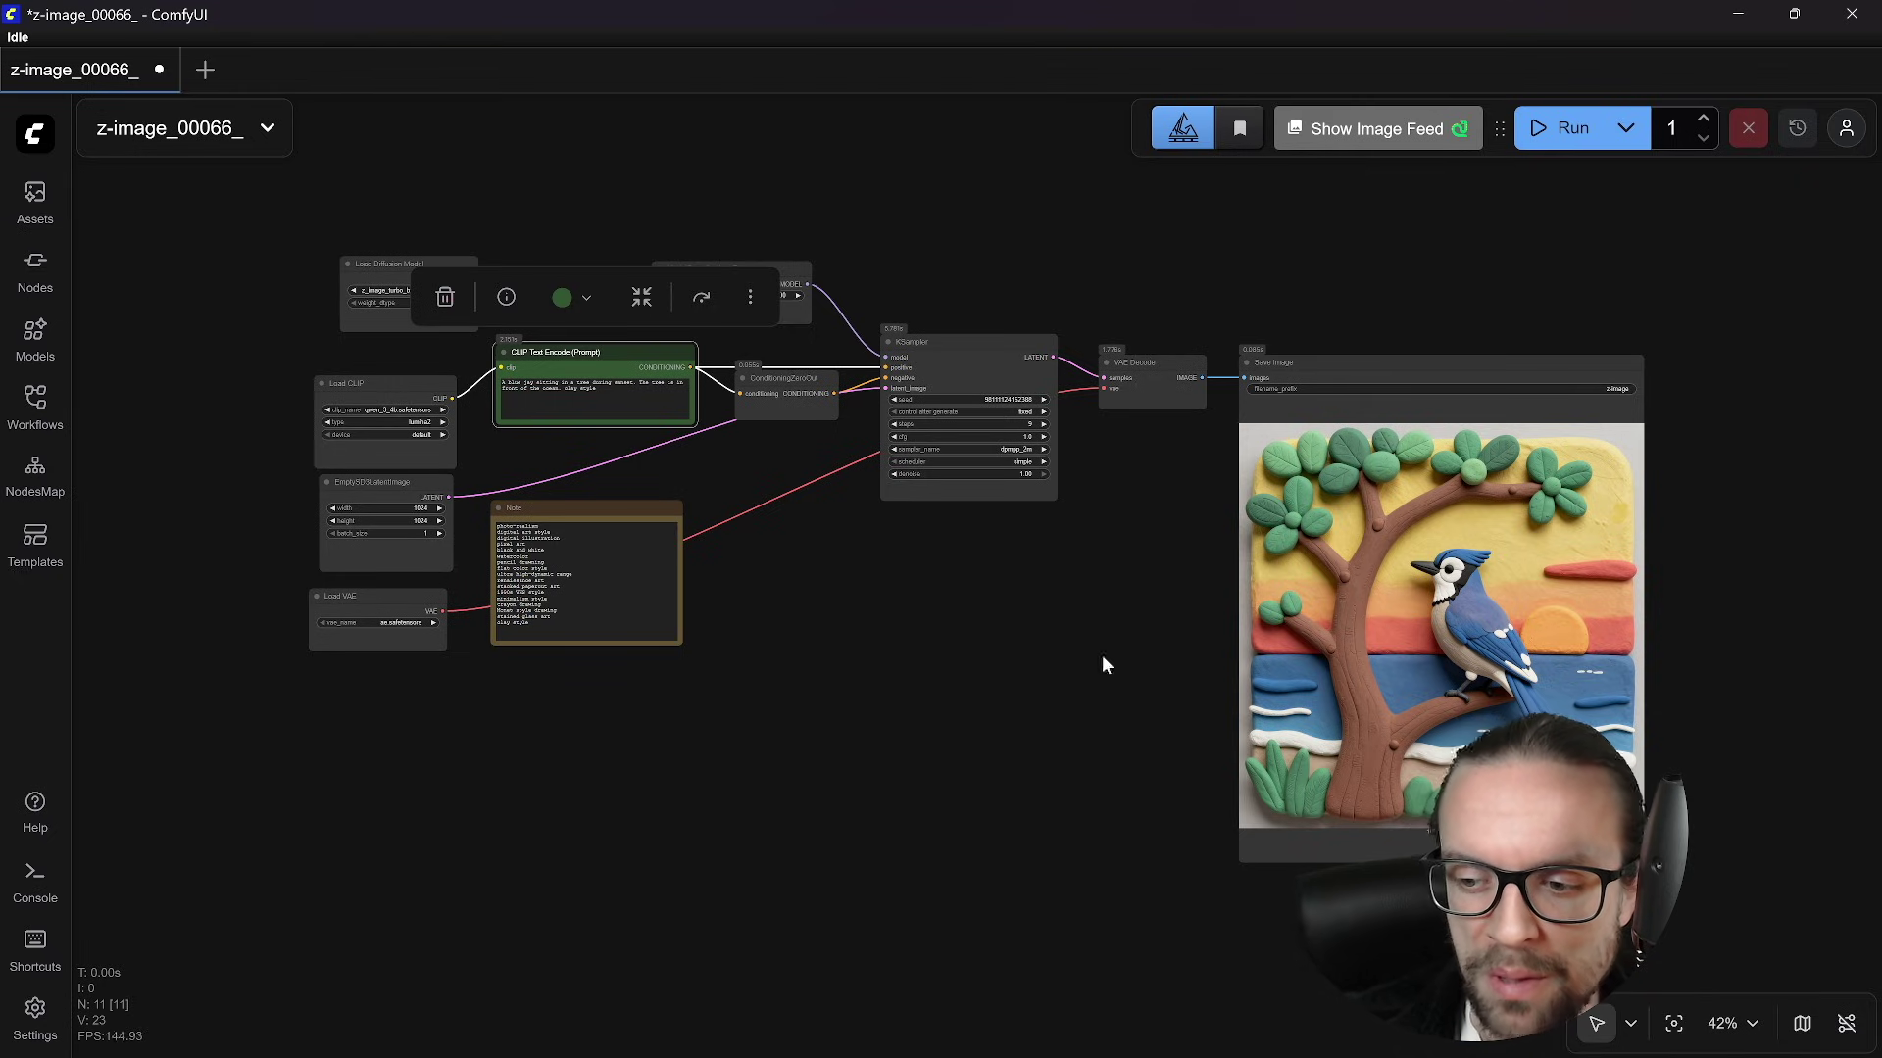
- Swap 'clay style' for 'photo-realism', copied from the Note, at the prompt's end and generate
{"action": "left_click_drag", "start_coordinate": [1159, 667], "coordinate": [1025, 635]}
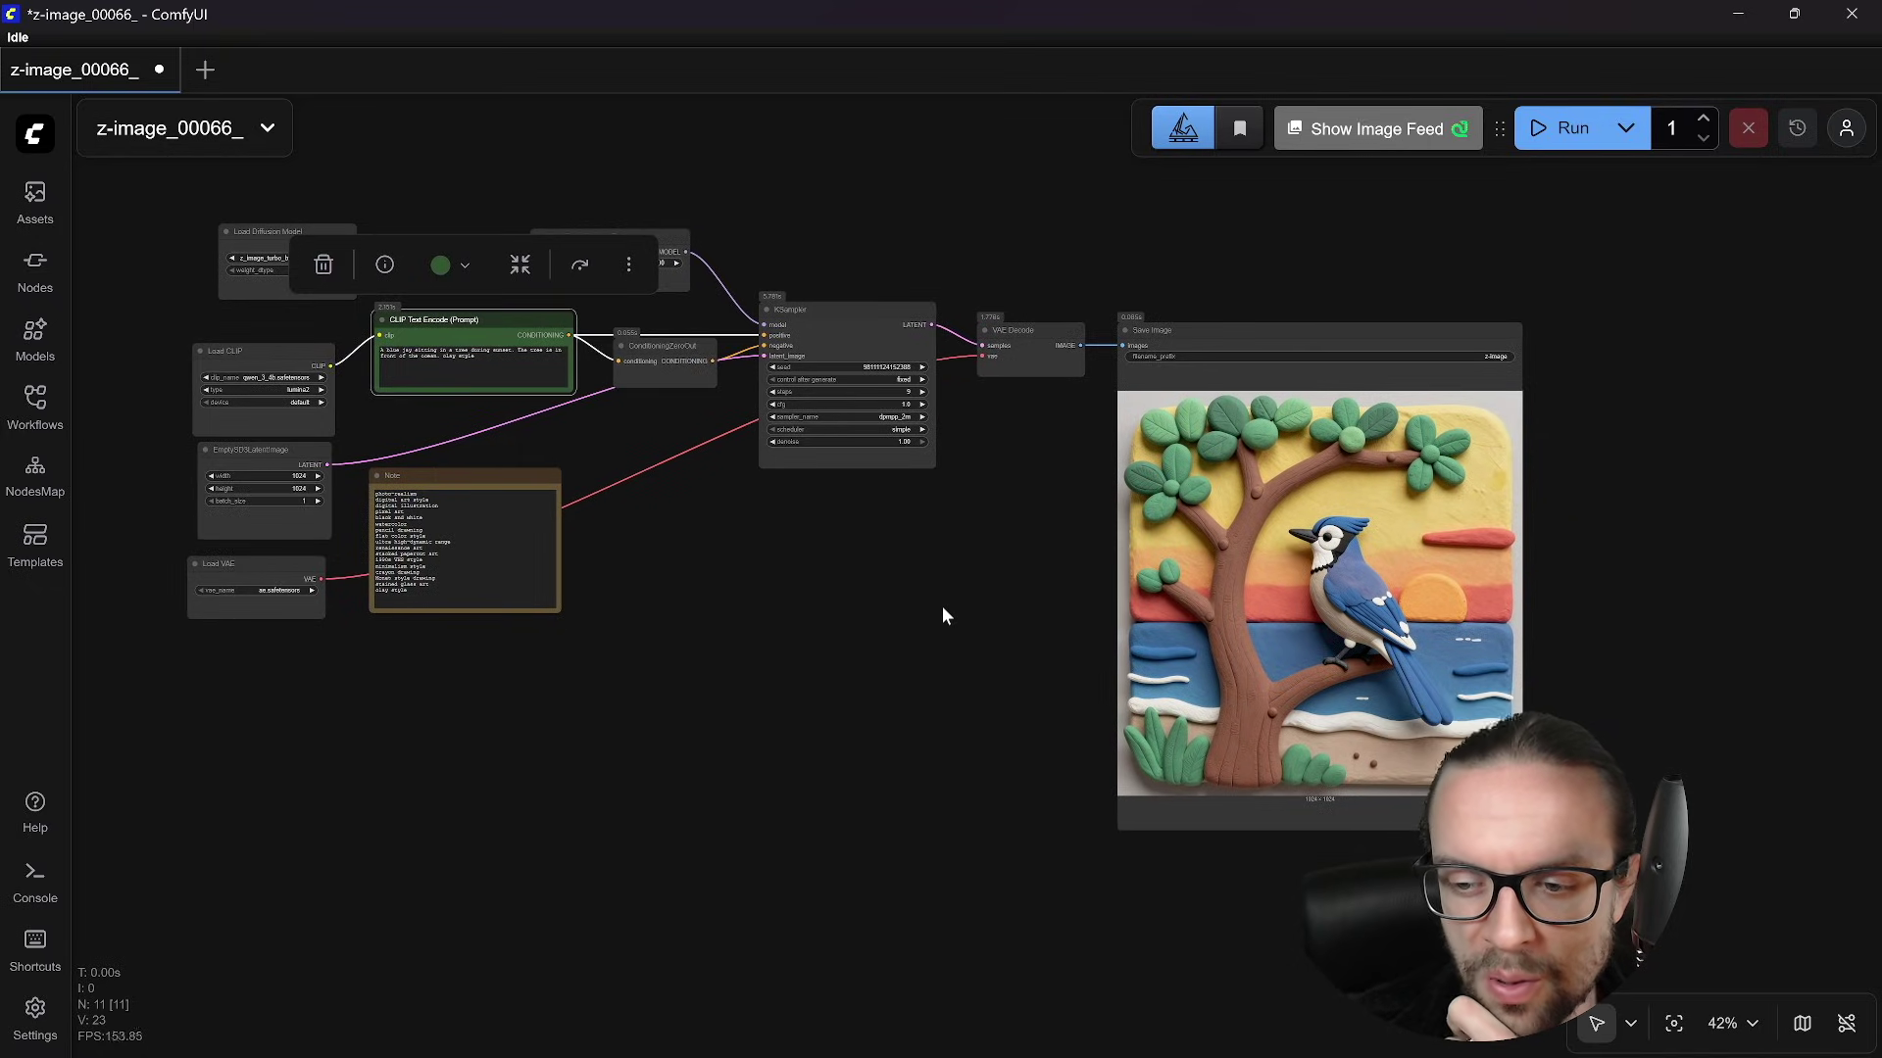
{"action": "left_click_drag", "start_coordinate": [978, 618], "coordinate": [1196, 663]}
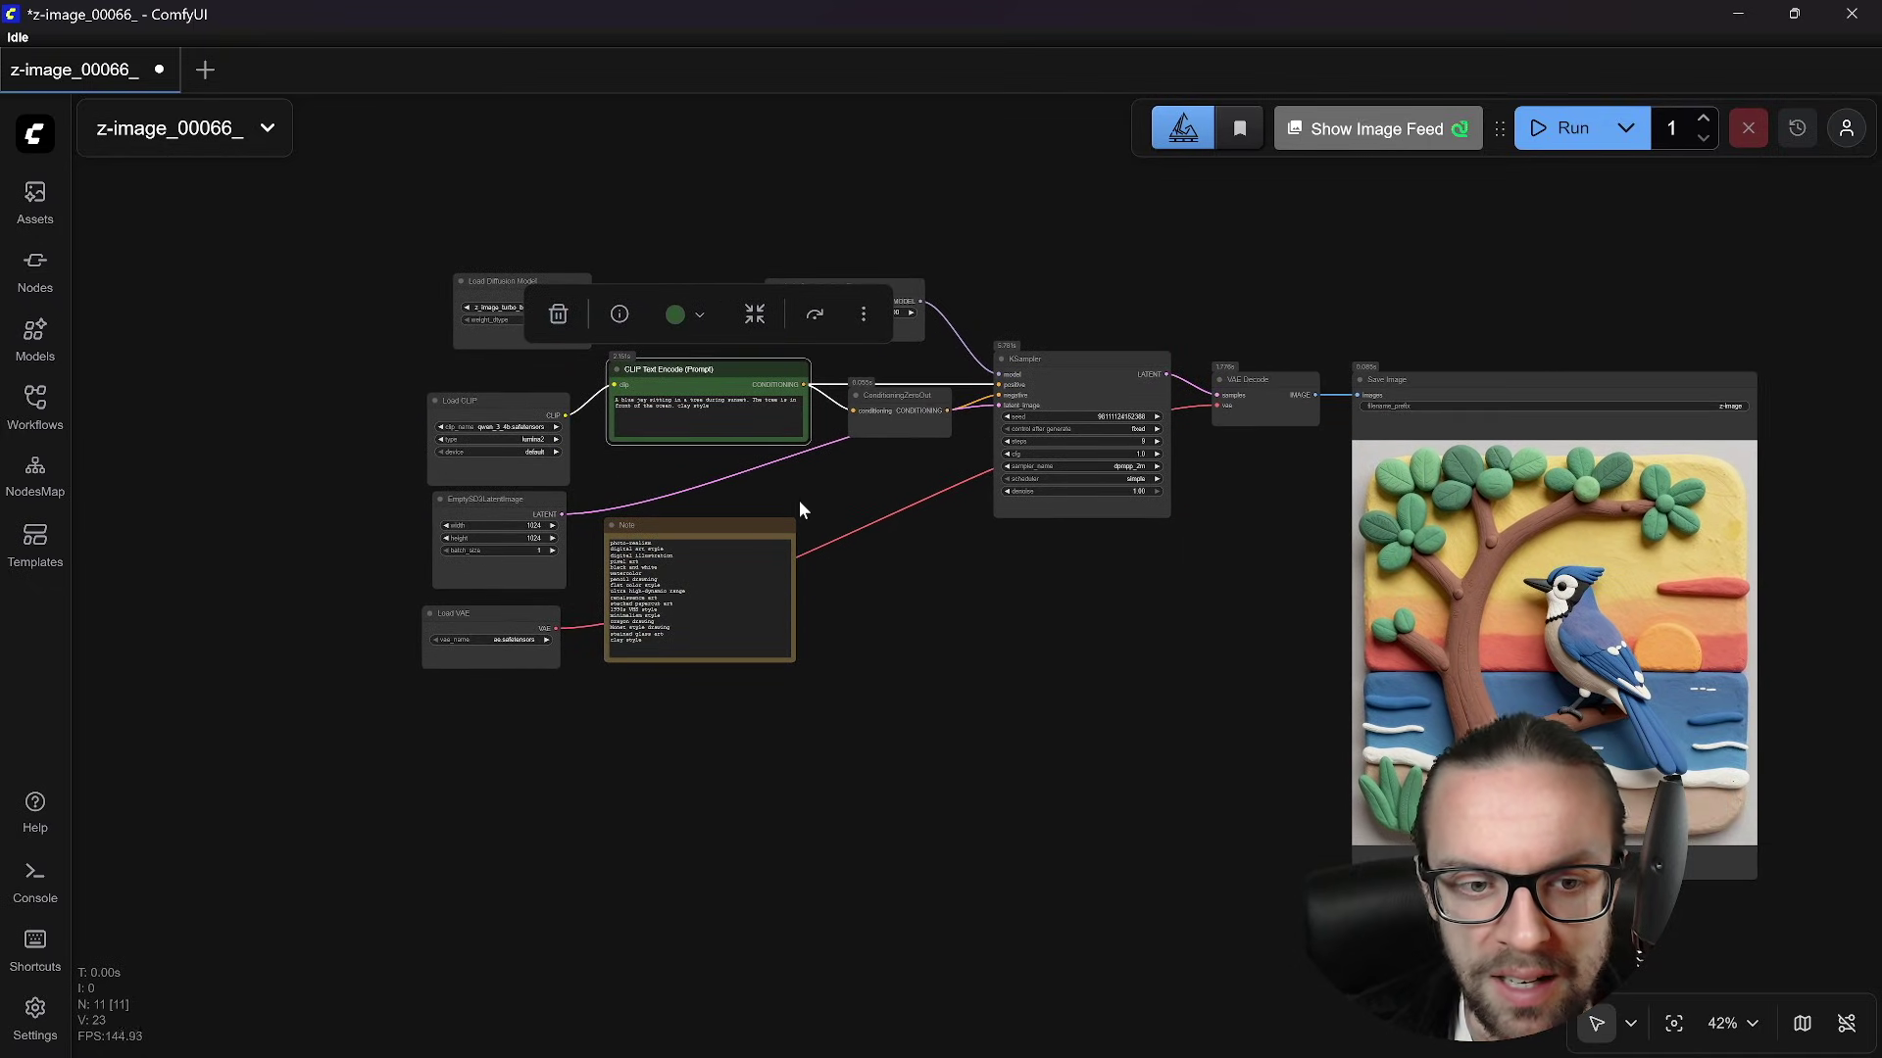
{"action": "double_click", "coordinate": [698, 406]}
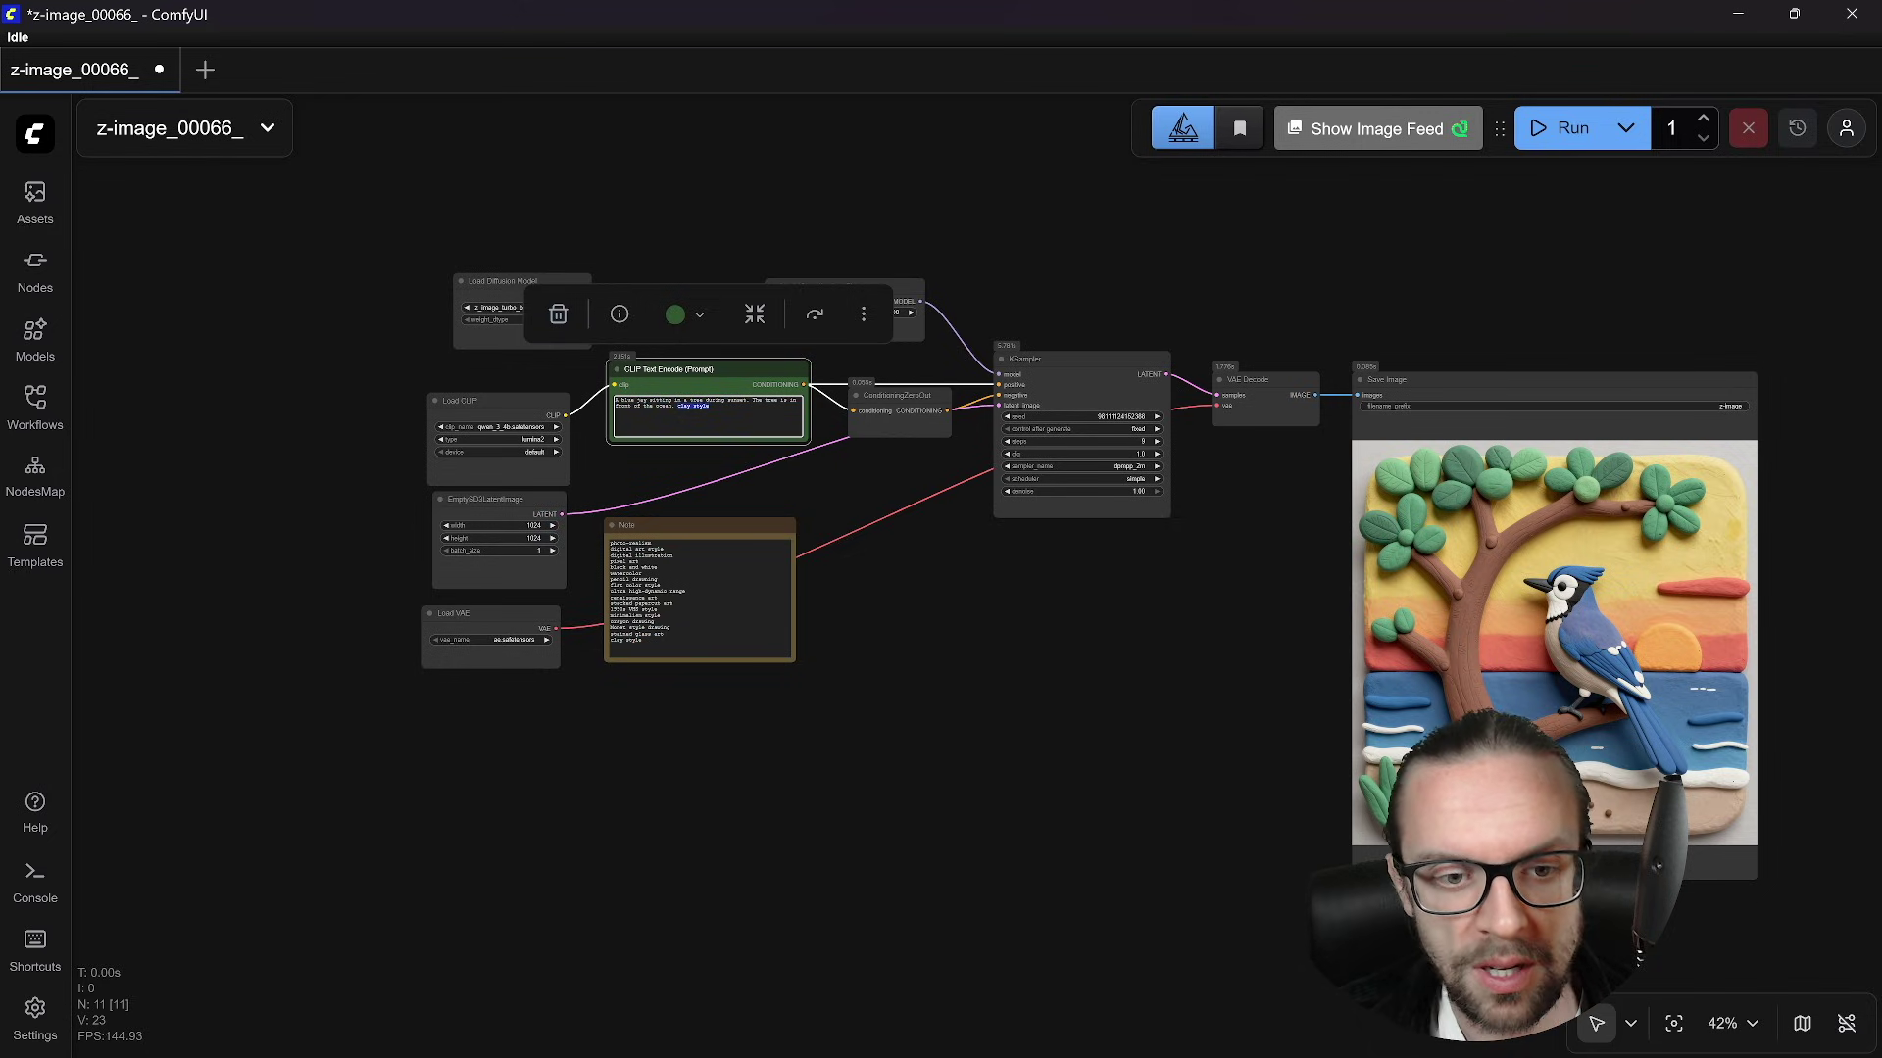
{"action": "key", "text": "BackSpace"}
{"action": "double_click", "coordinate": [618, 543]}
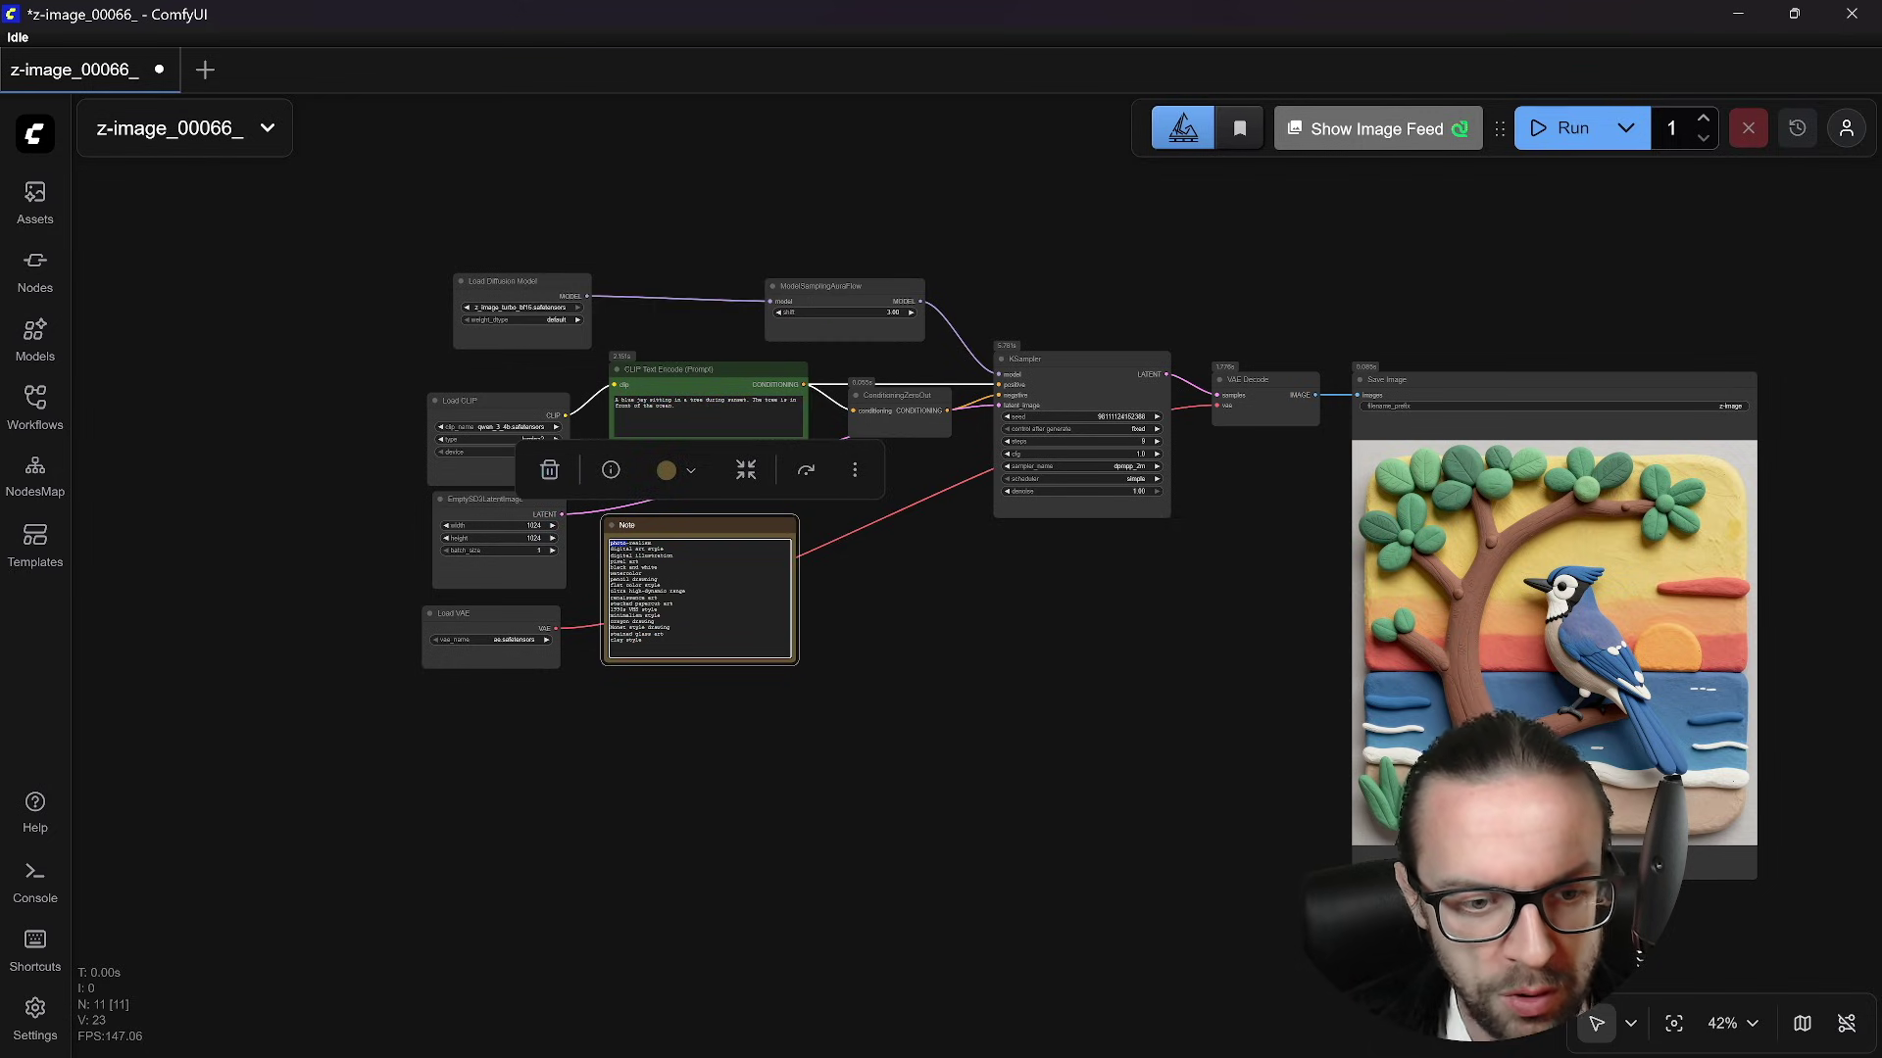
{"action": "key", "text": "ctrl+c"}
{"action": "left_click", "coordinate": [706, 422]}
{"action": "key", "text": "ctrl+v"}
{"action": "left_click", "coordinate": [1565, 136]}
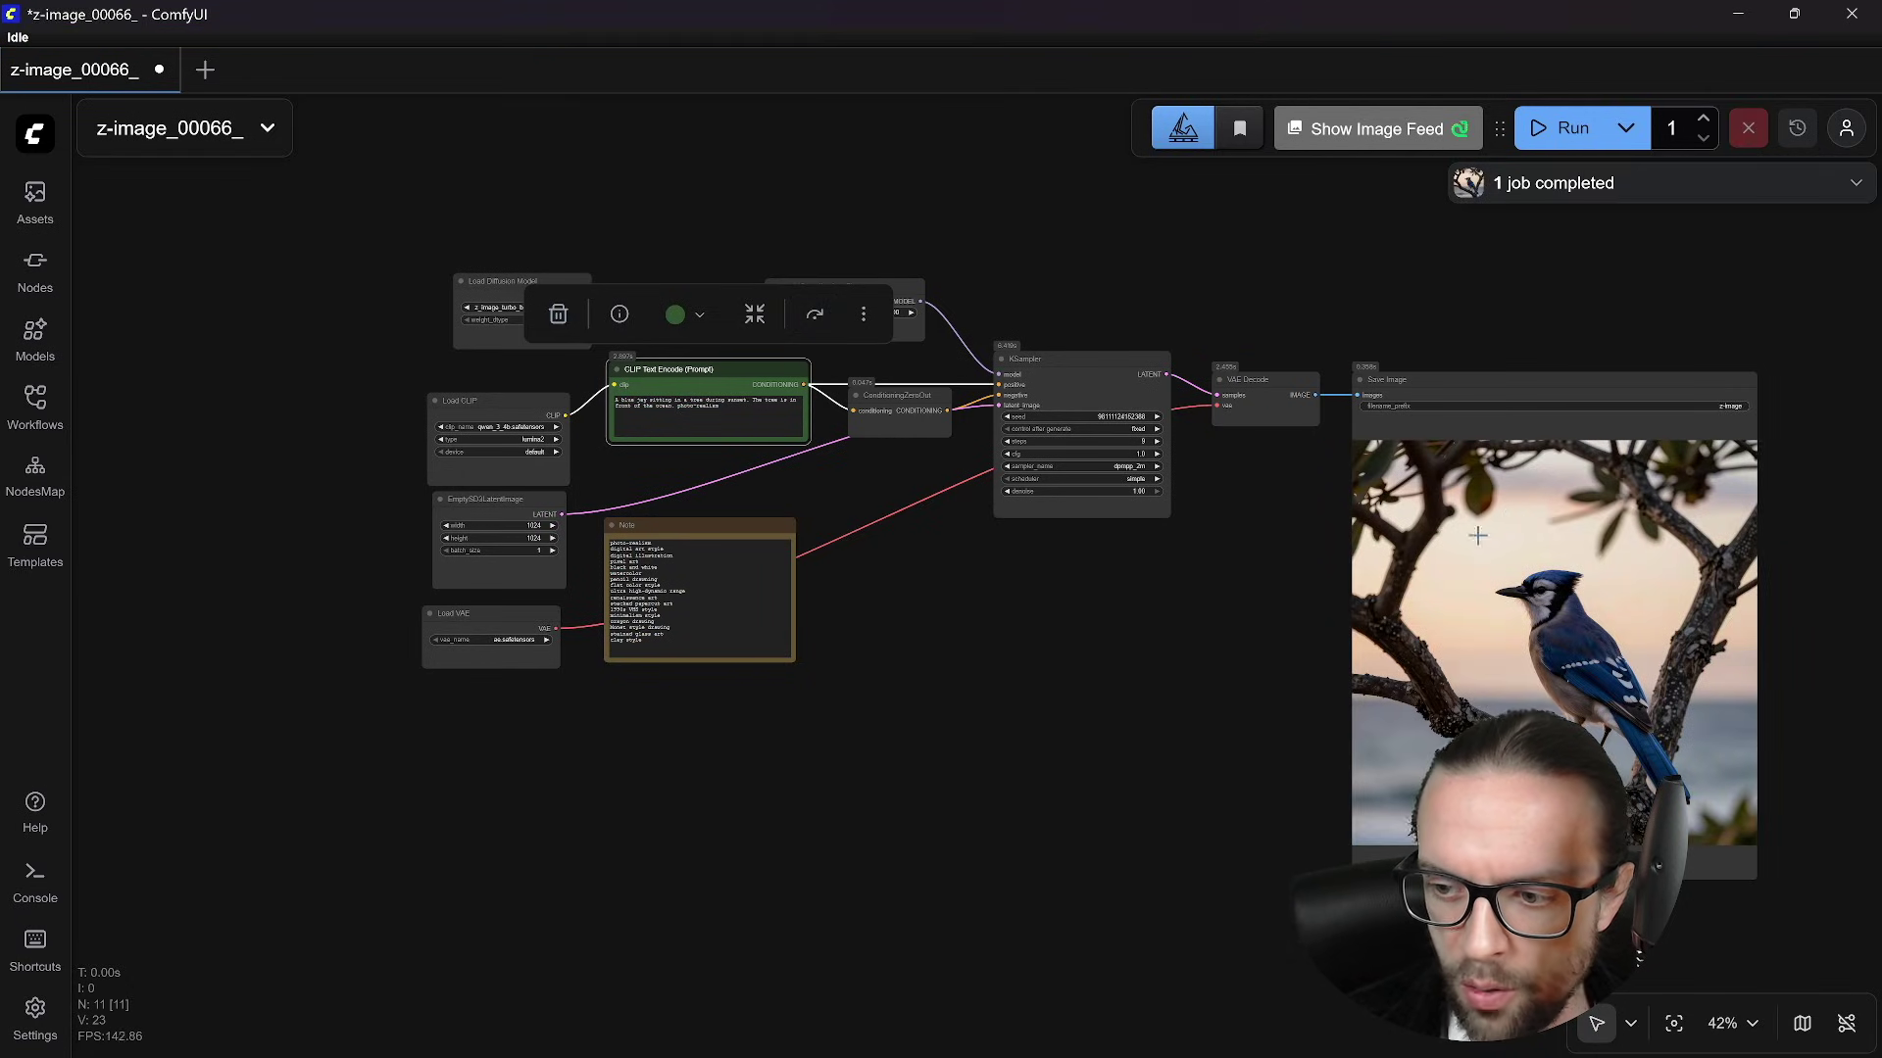
- Set the KSampler seed to randomize after each generation and queue three runs
{"action": "left_click", "coordinate": [1127, 429]}
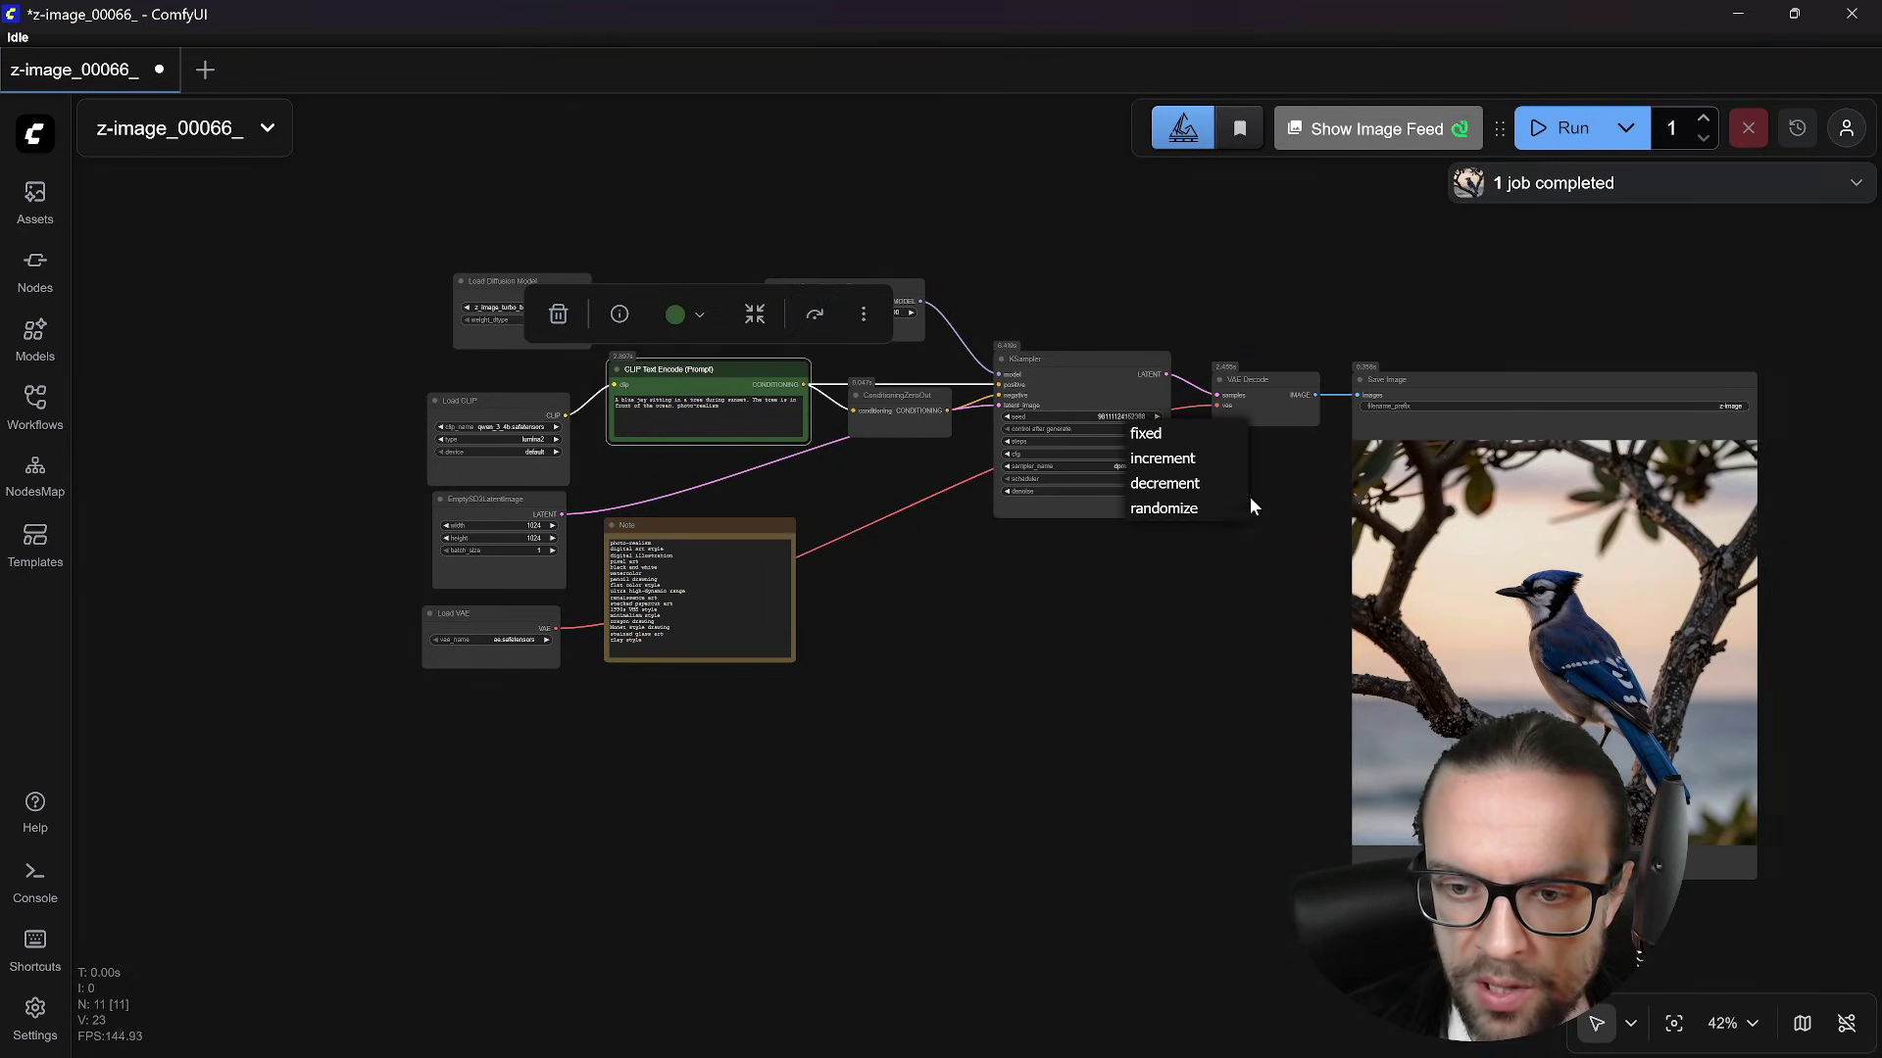
{"action": "left_click", "coordinate": [1165, 512]}
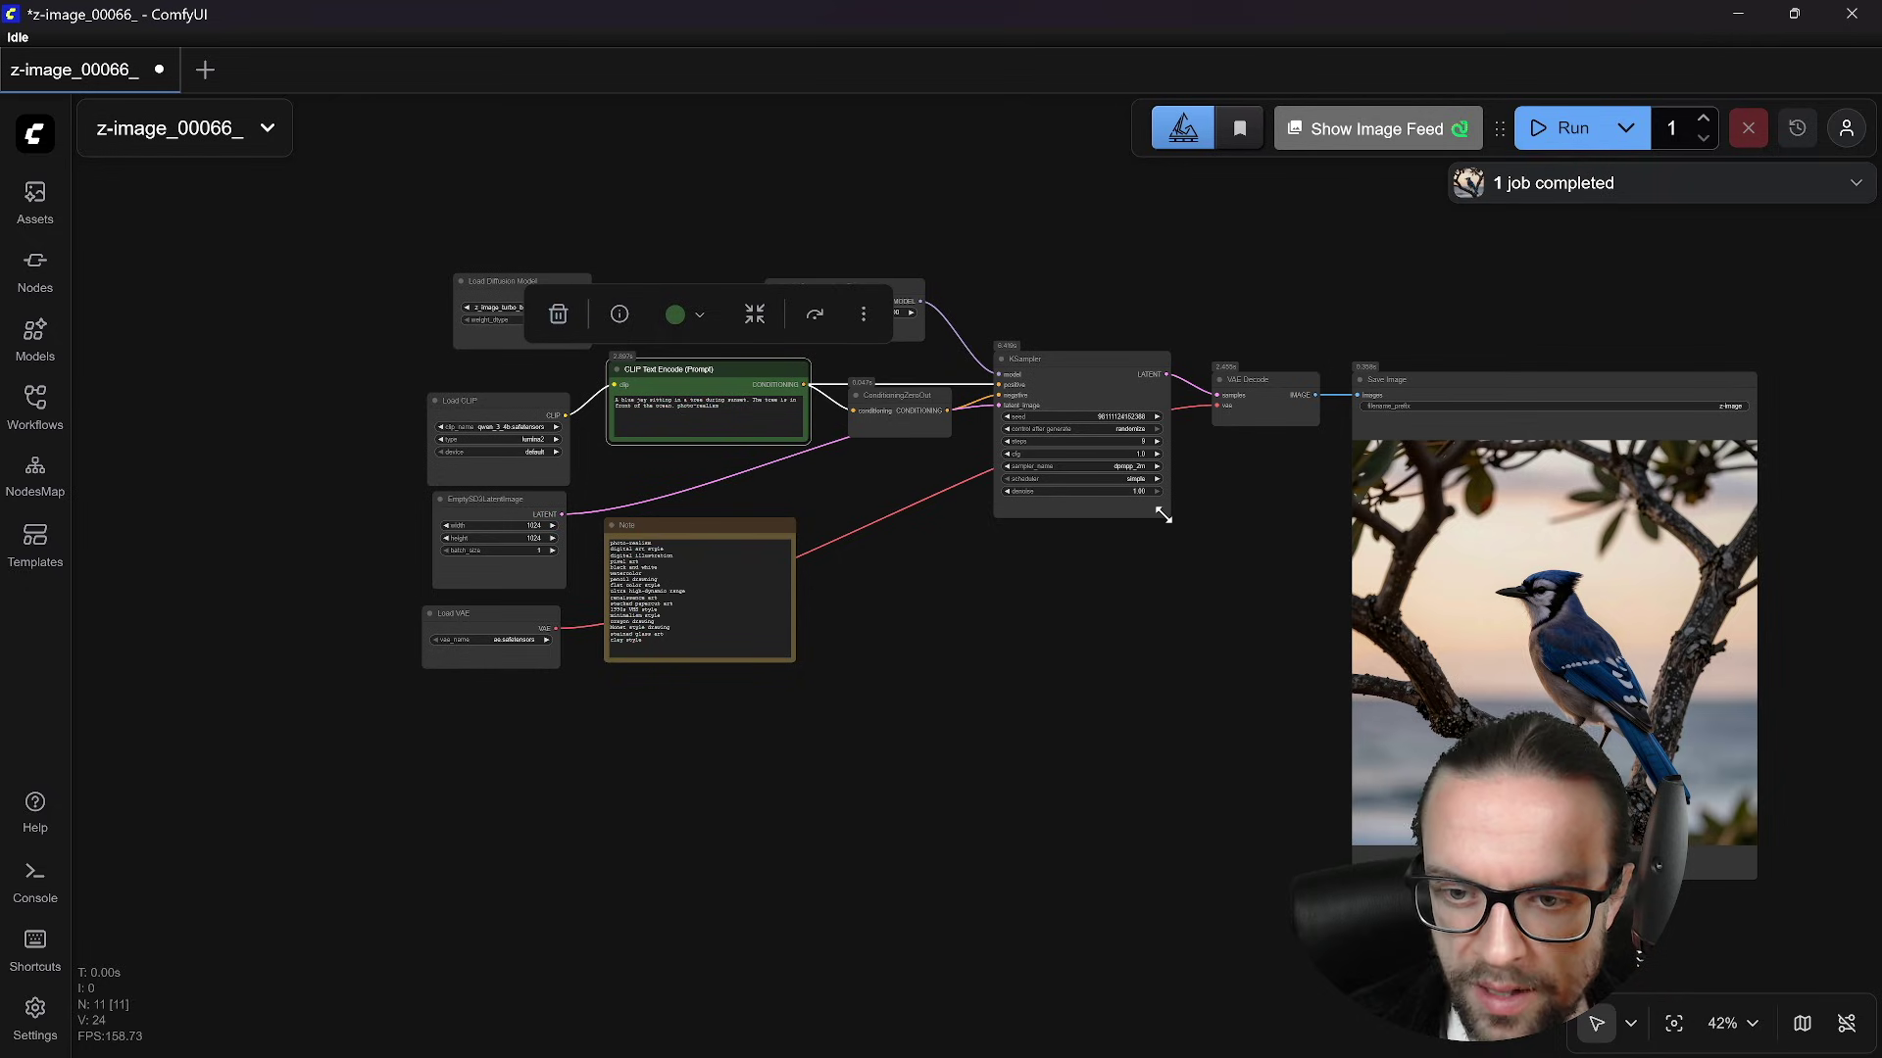
{"action": "left_click", "coordinate": [1565, 130]}
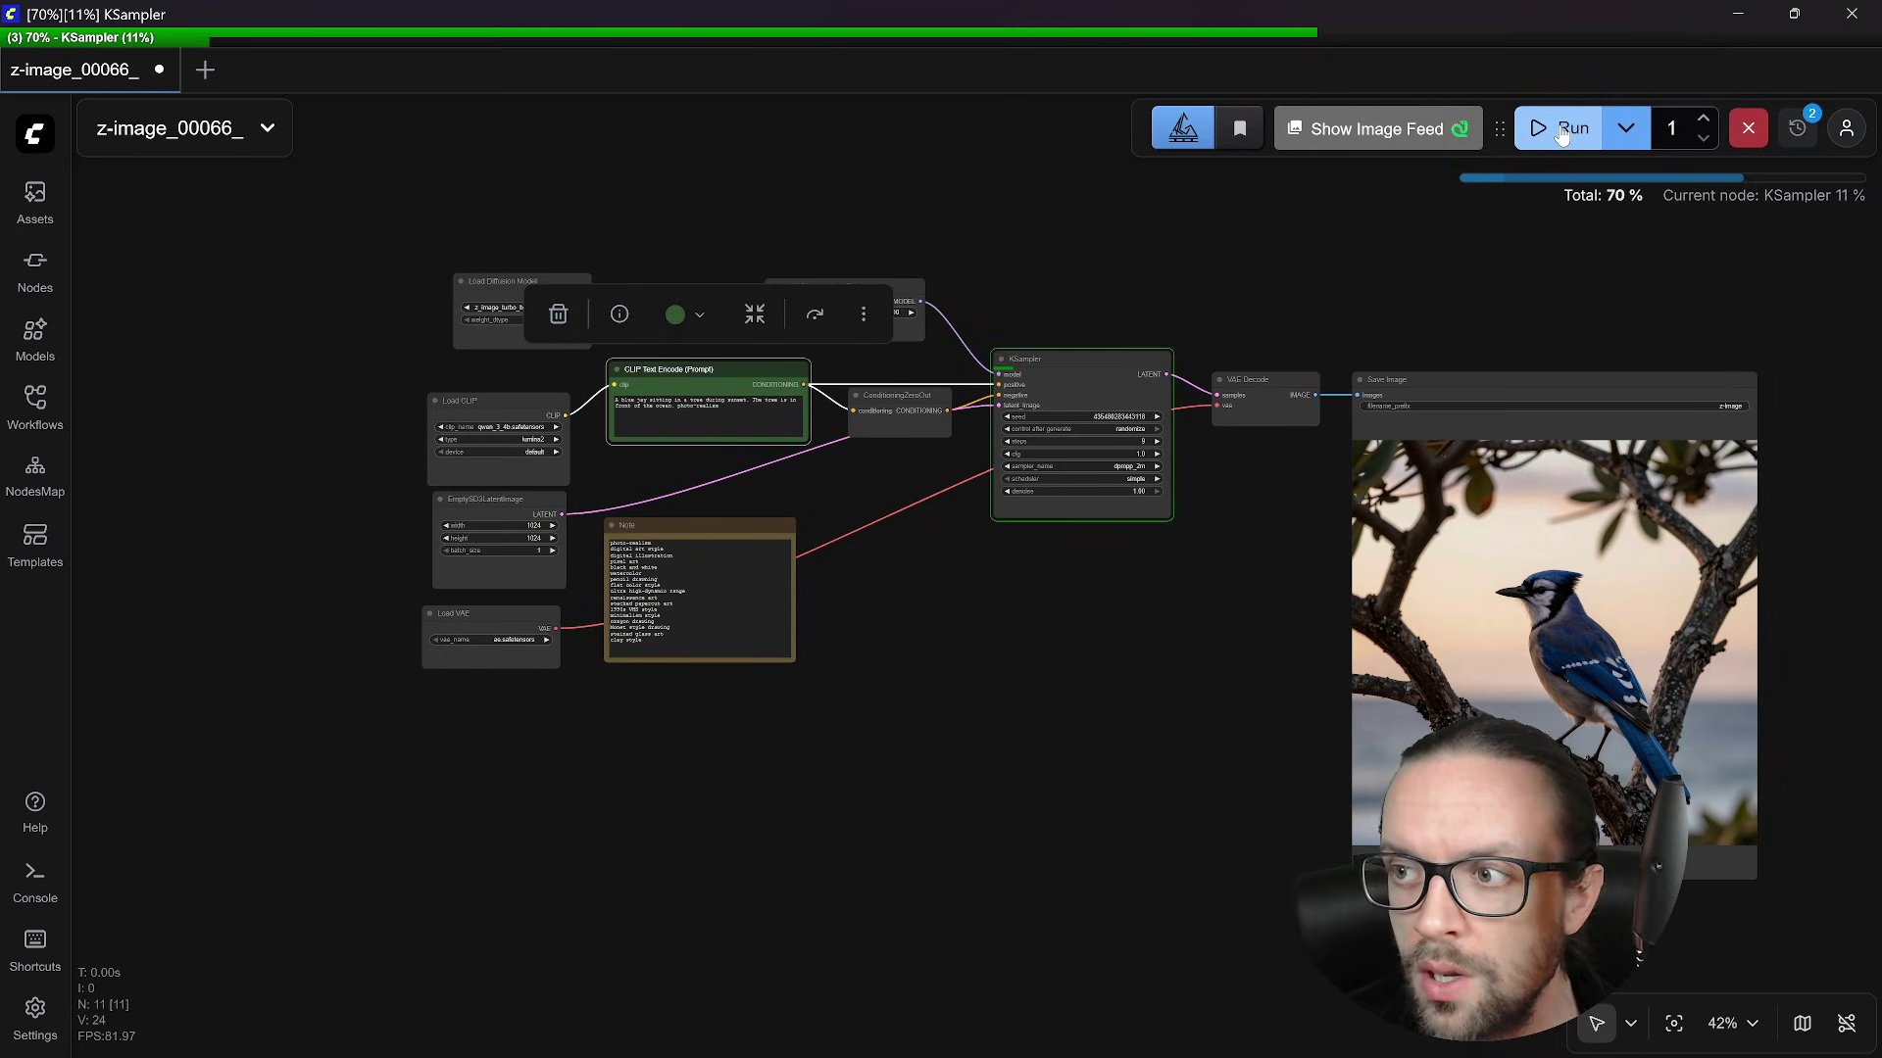
{"action": "left_click", "coordinate": [1562, 133]}
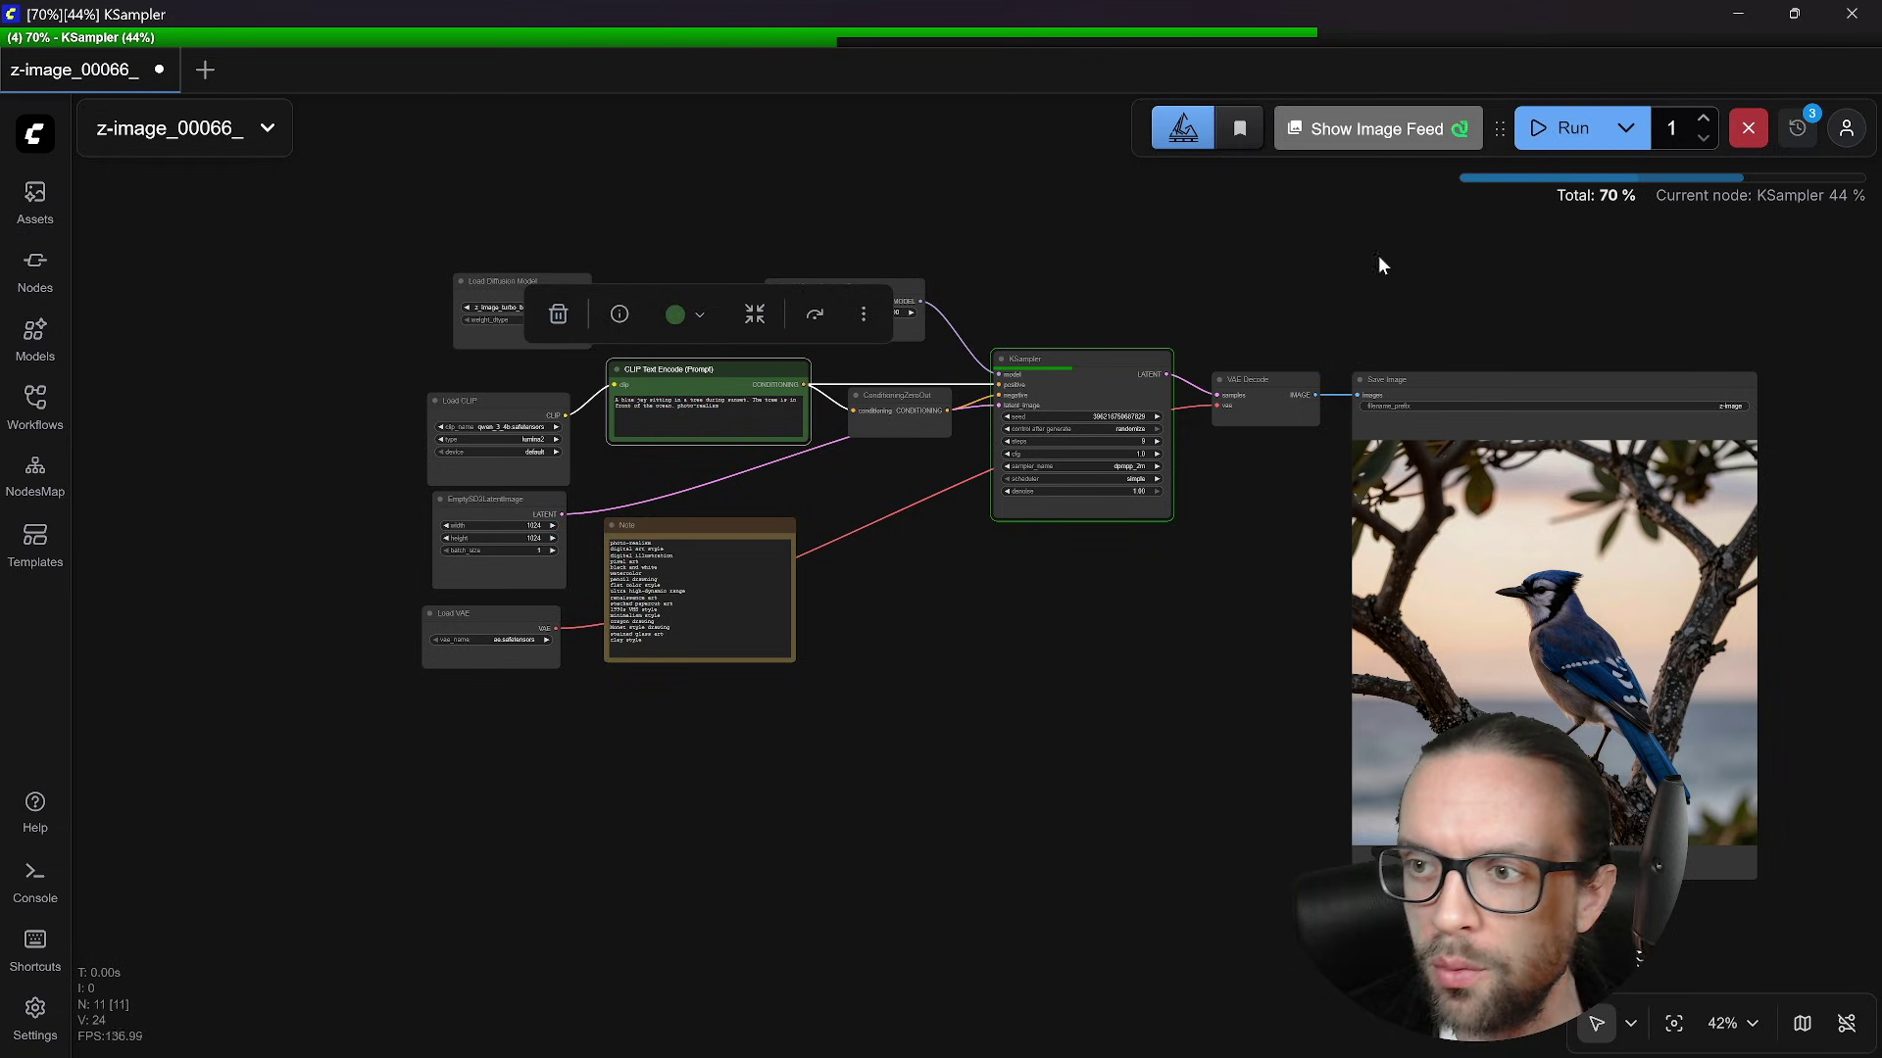
{"action": "left_click", "coordinate": [1565, 130]}
{"action": "left_click", "coordinate": [1565, 130]}
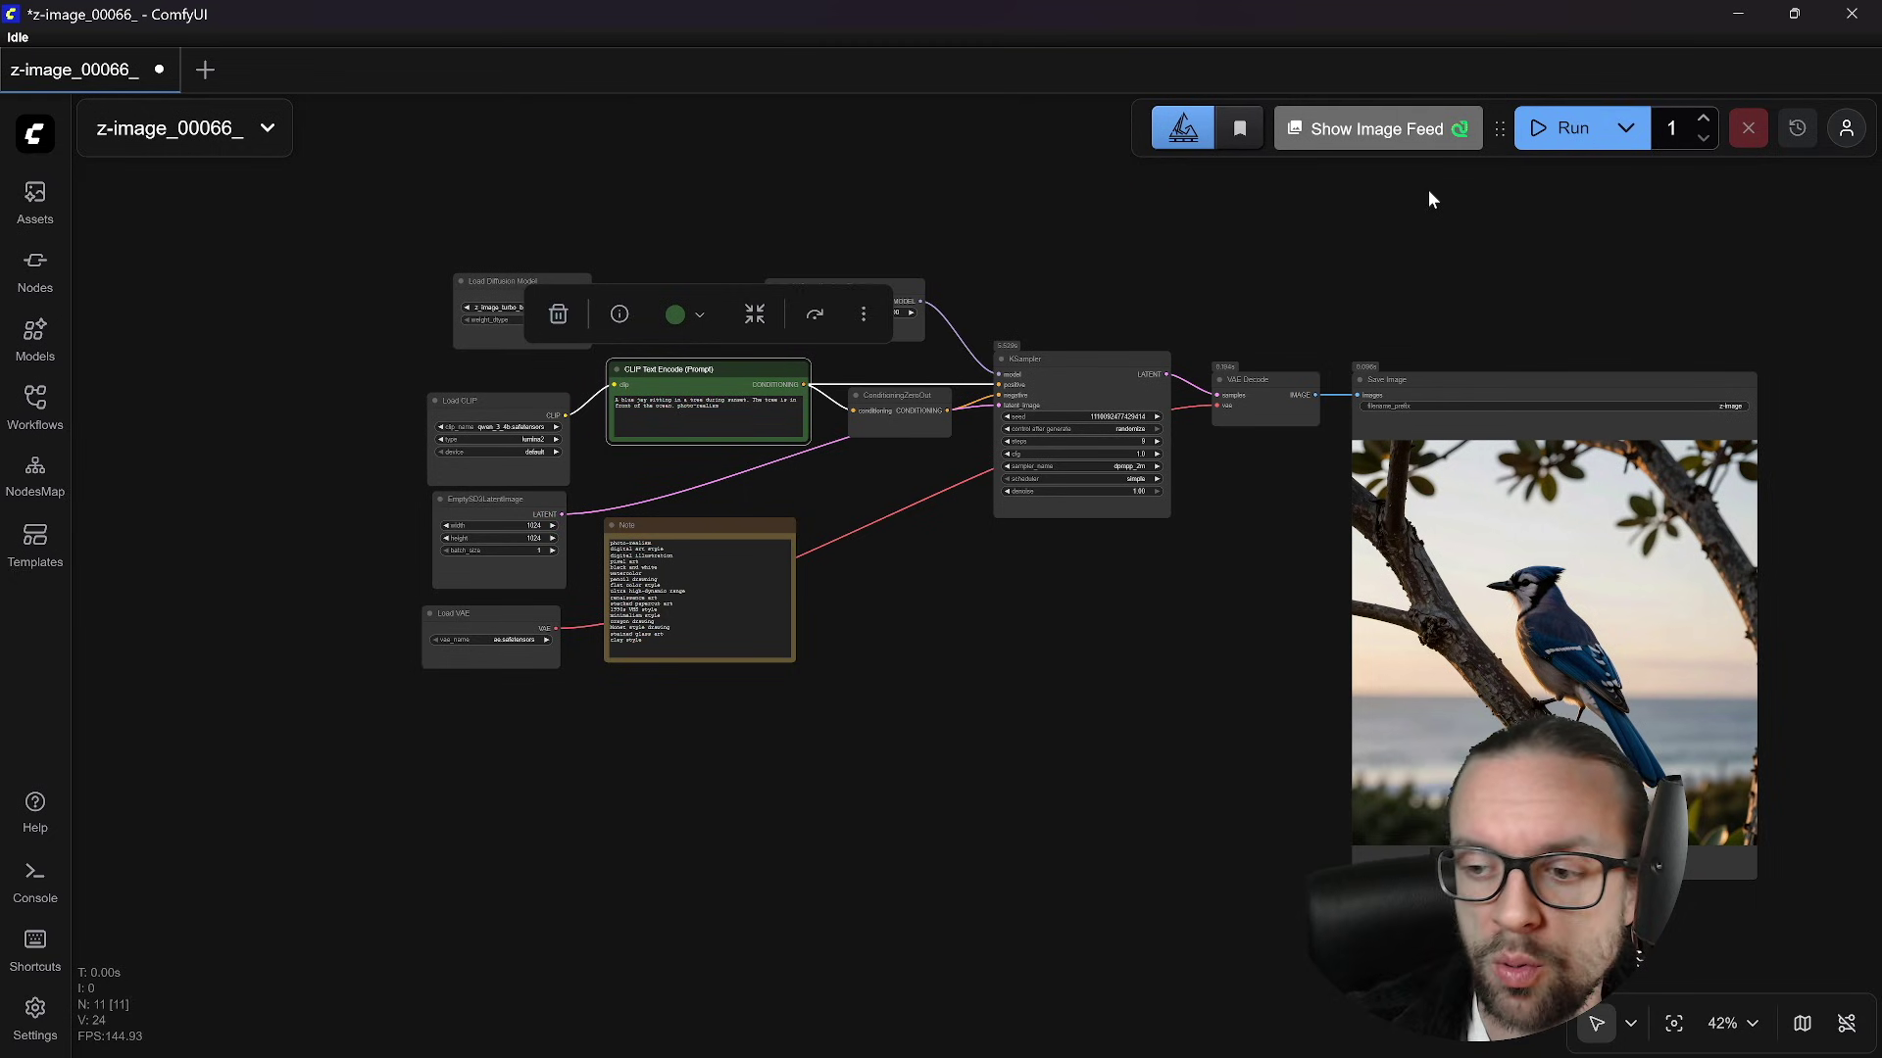
- Shift the nodes to make room and add a SeedVarianceEnhancer node found by searching 'seedva'
{"action": "left_click_drag", "start_coordinate": [1520, 391], "coordinate": [1639, 380]}
{"action": "left_click_drag", "start_coordinate": [1306, 380], "coordinate": [1421, 370]}
{"action": "left_click_drag", "start_coordinate": [1138, 369], "coordinate": [1244, 369]}
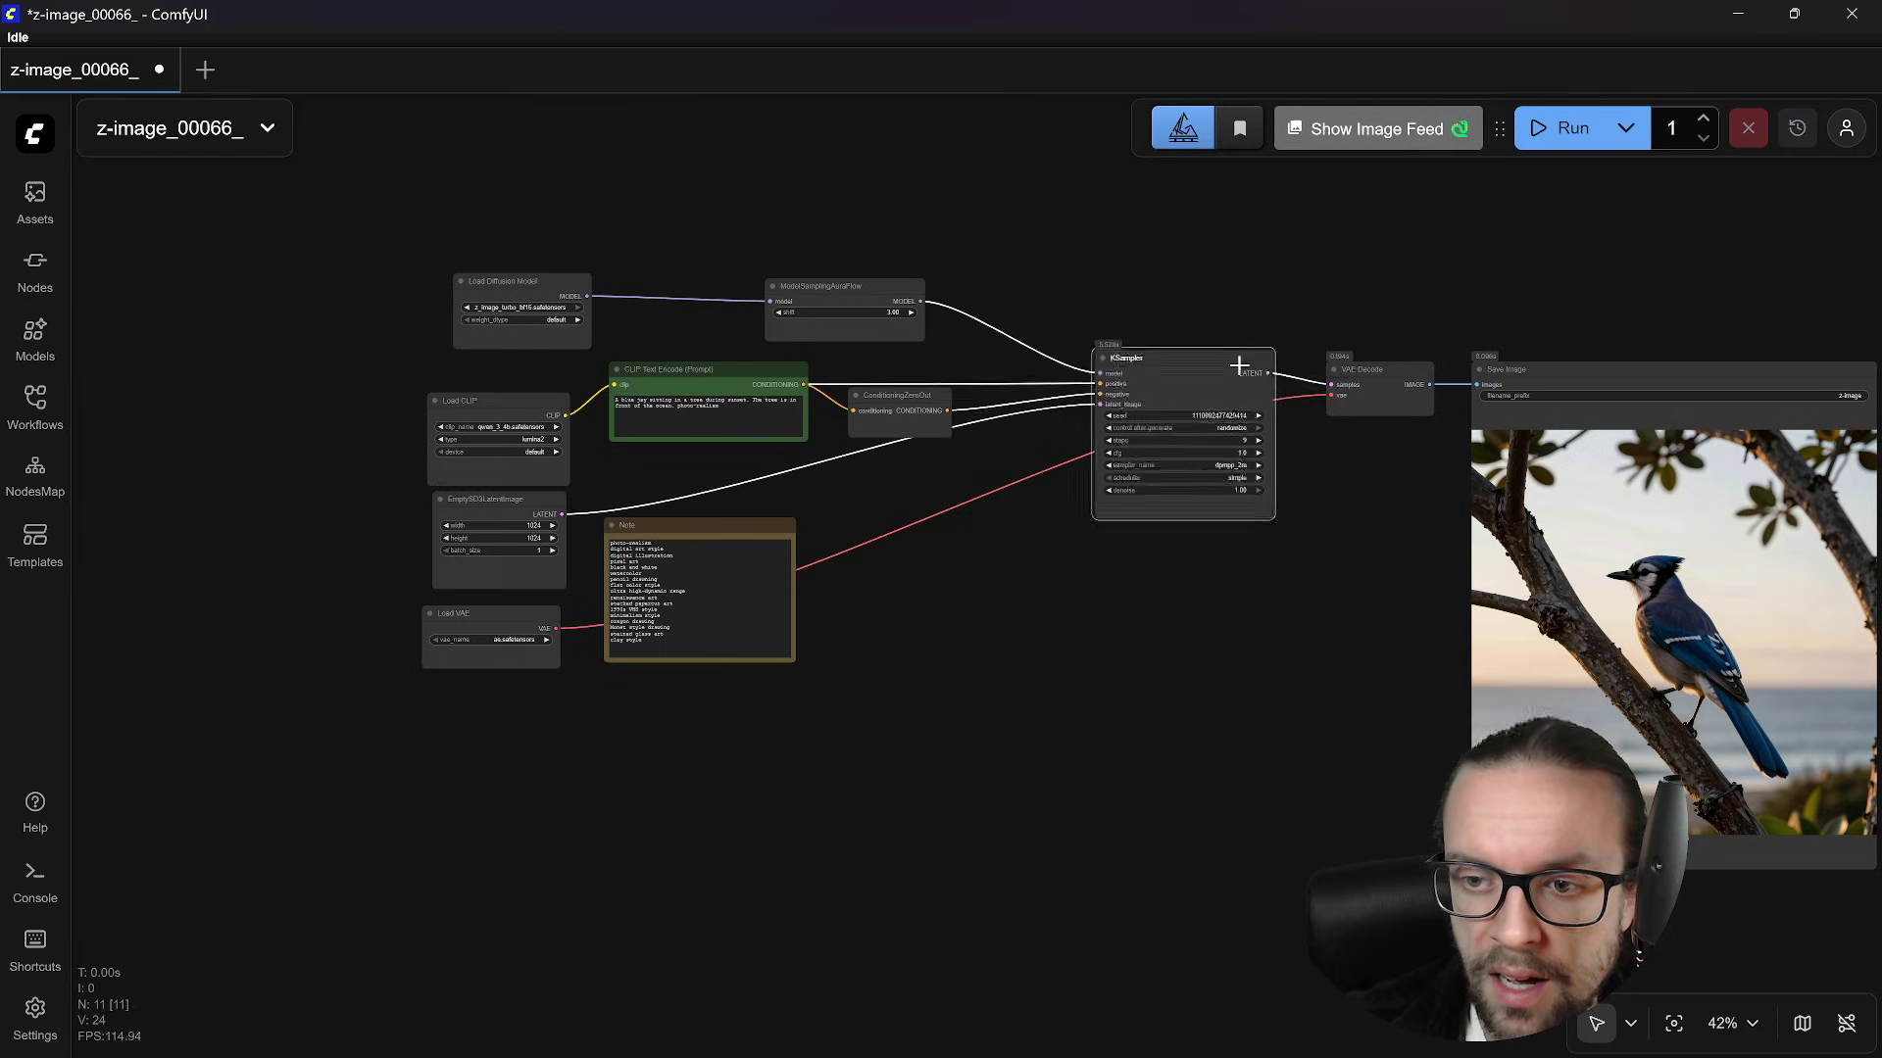
{"action": "left_click_drag", "start_coordinate": [913, 399], "coordinate": [1022, 302]}
{"action": "double_click", "coordinate": [921, 398]}
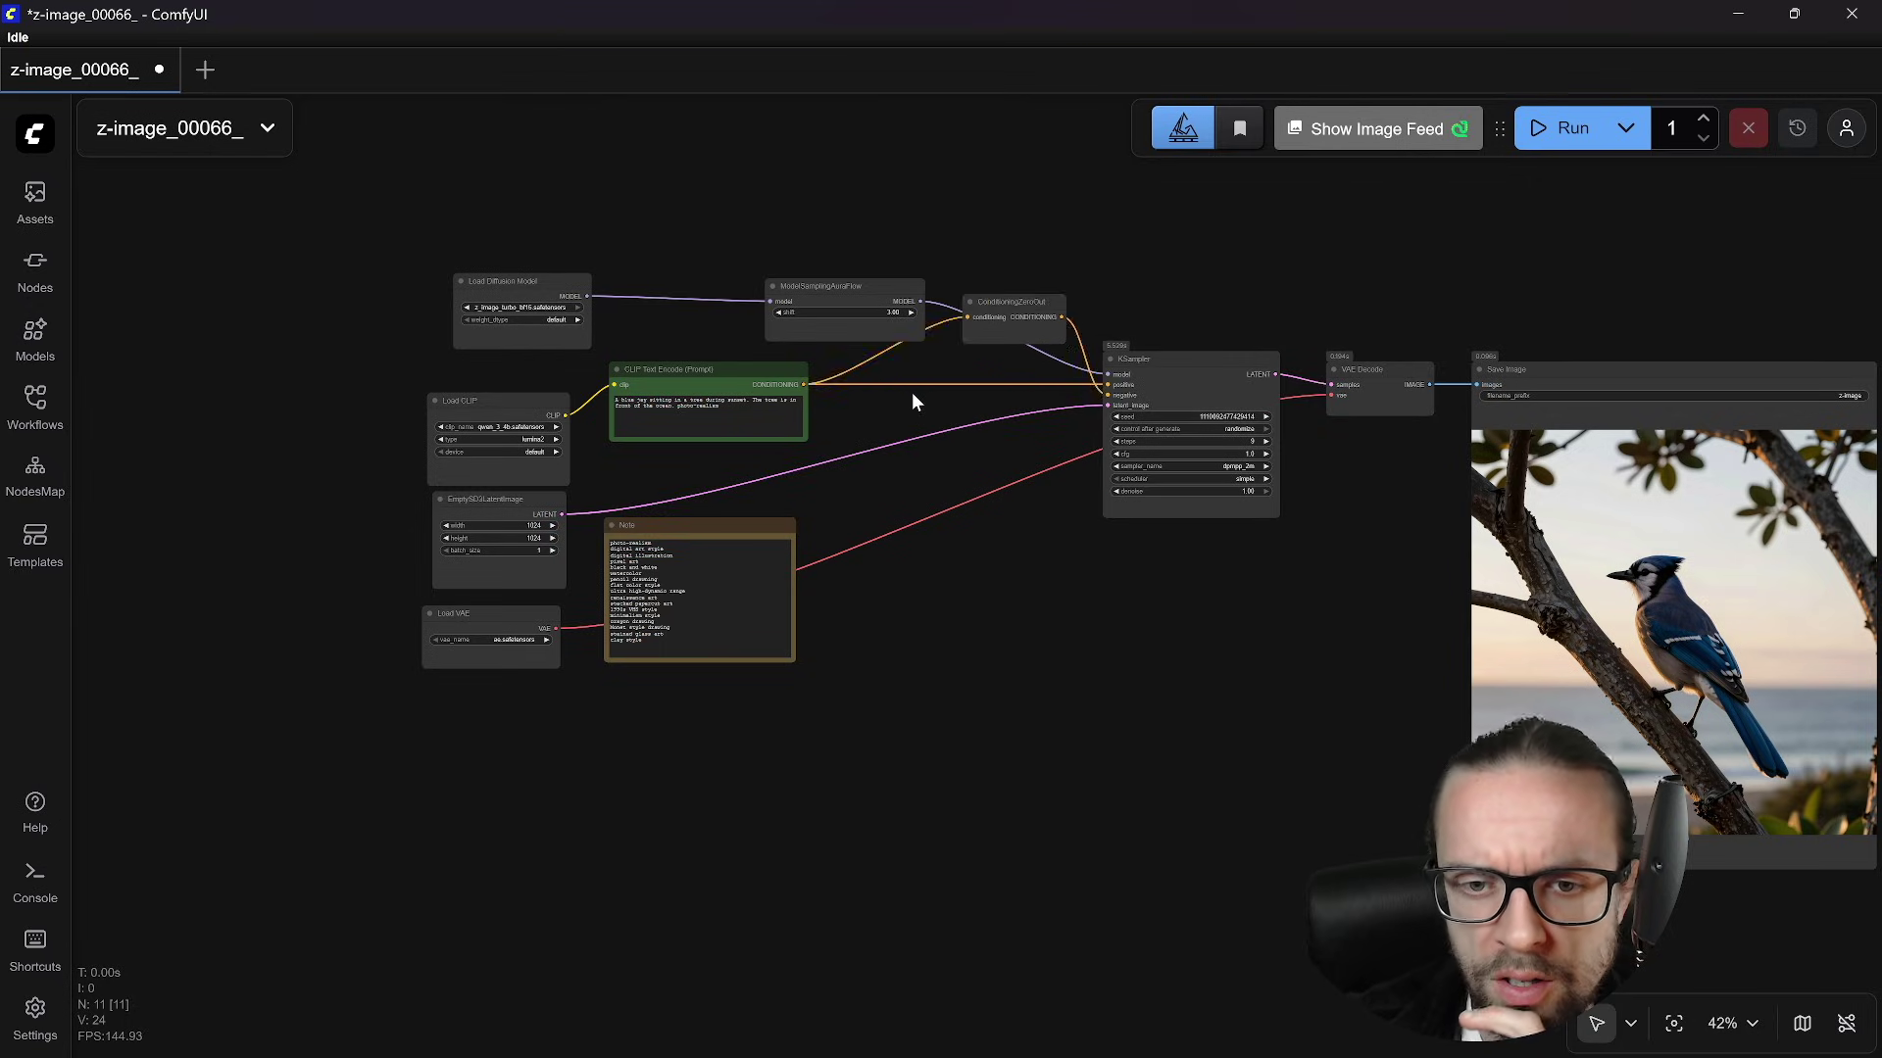
{"action": "type", "text": "s"}
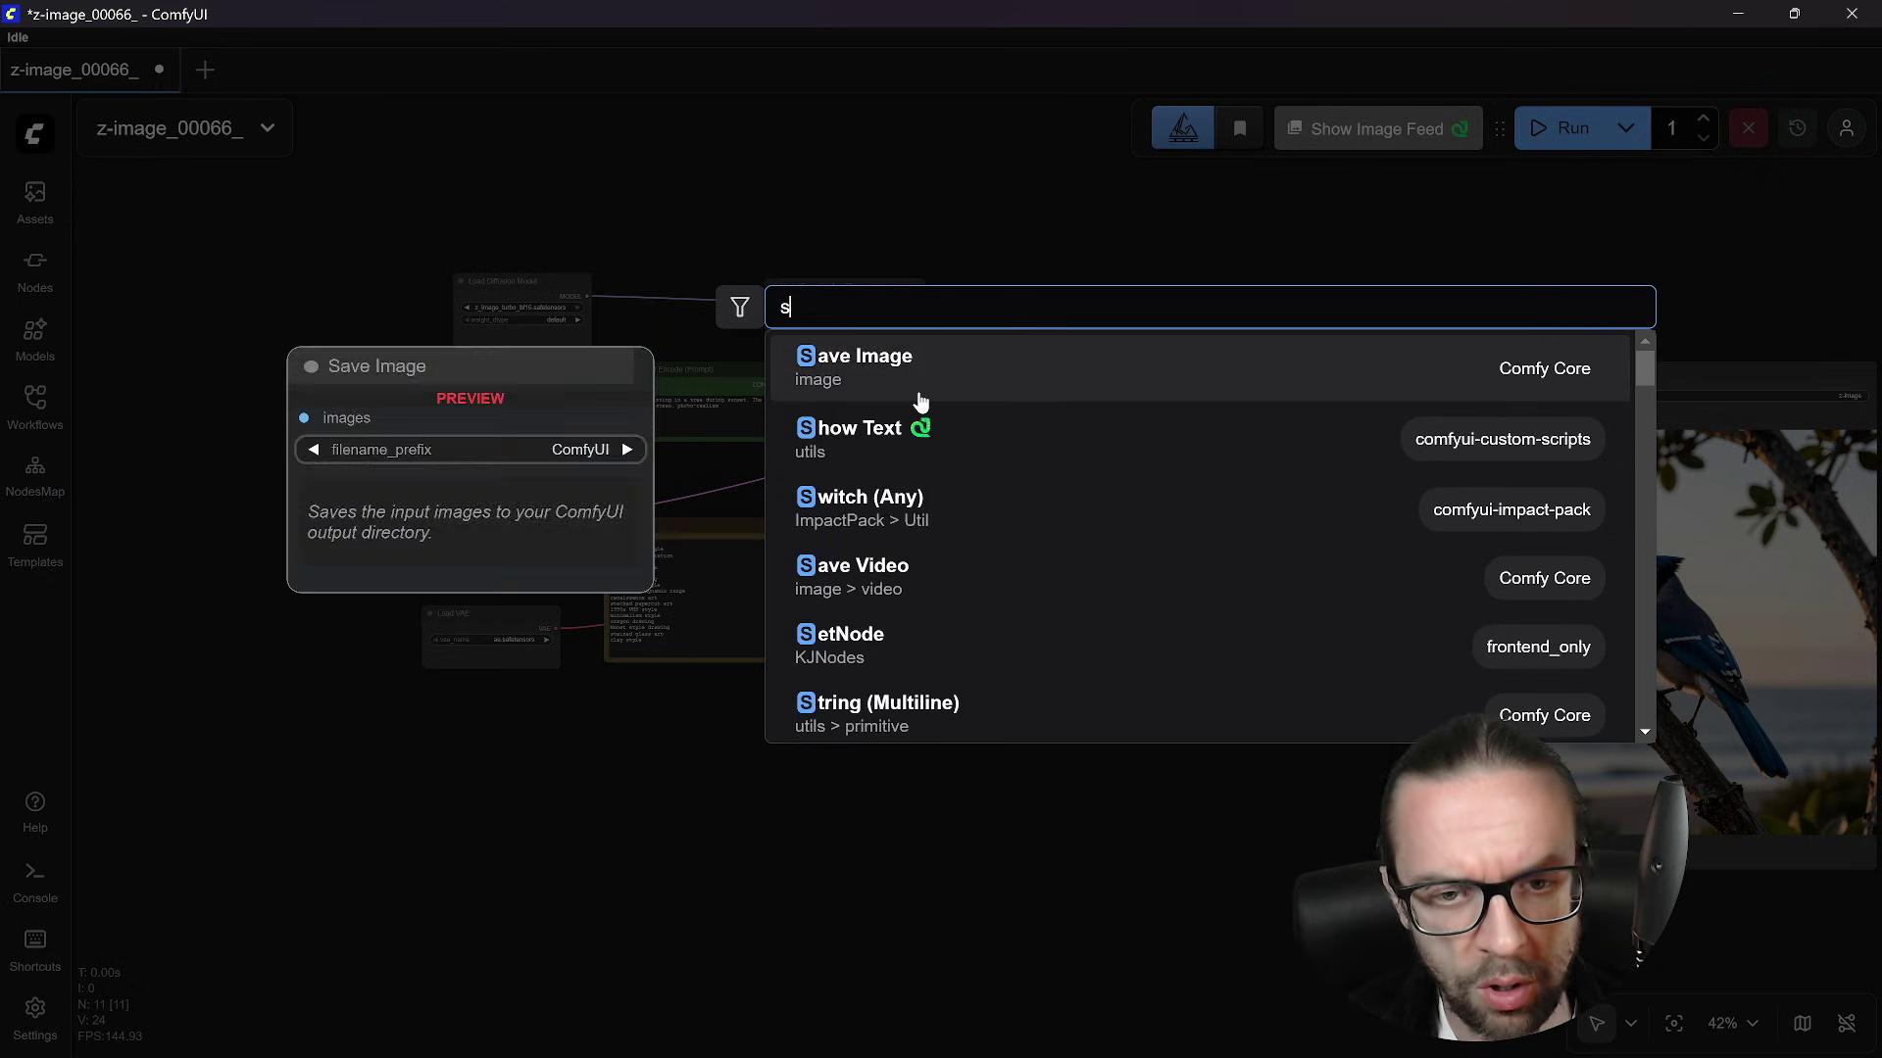
{"action": "type", "text": "eedva"}
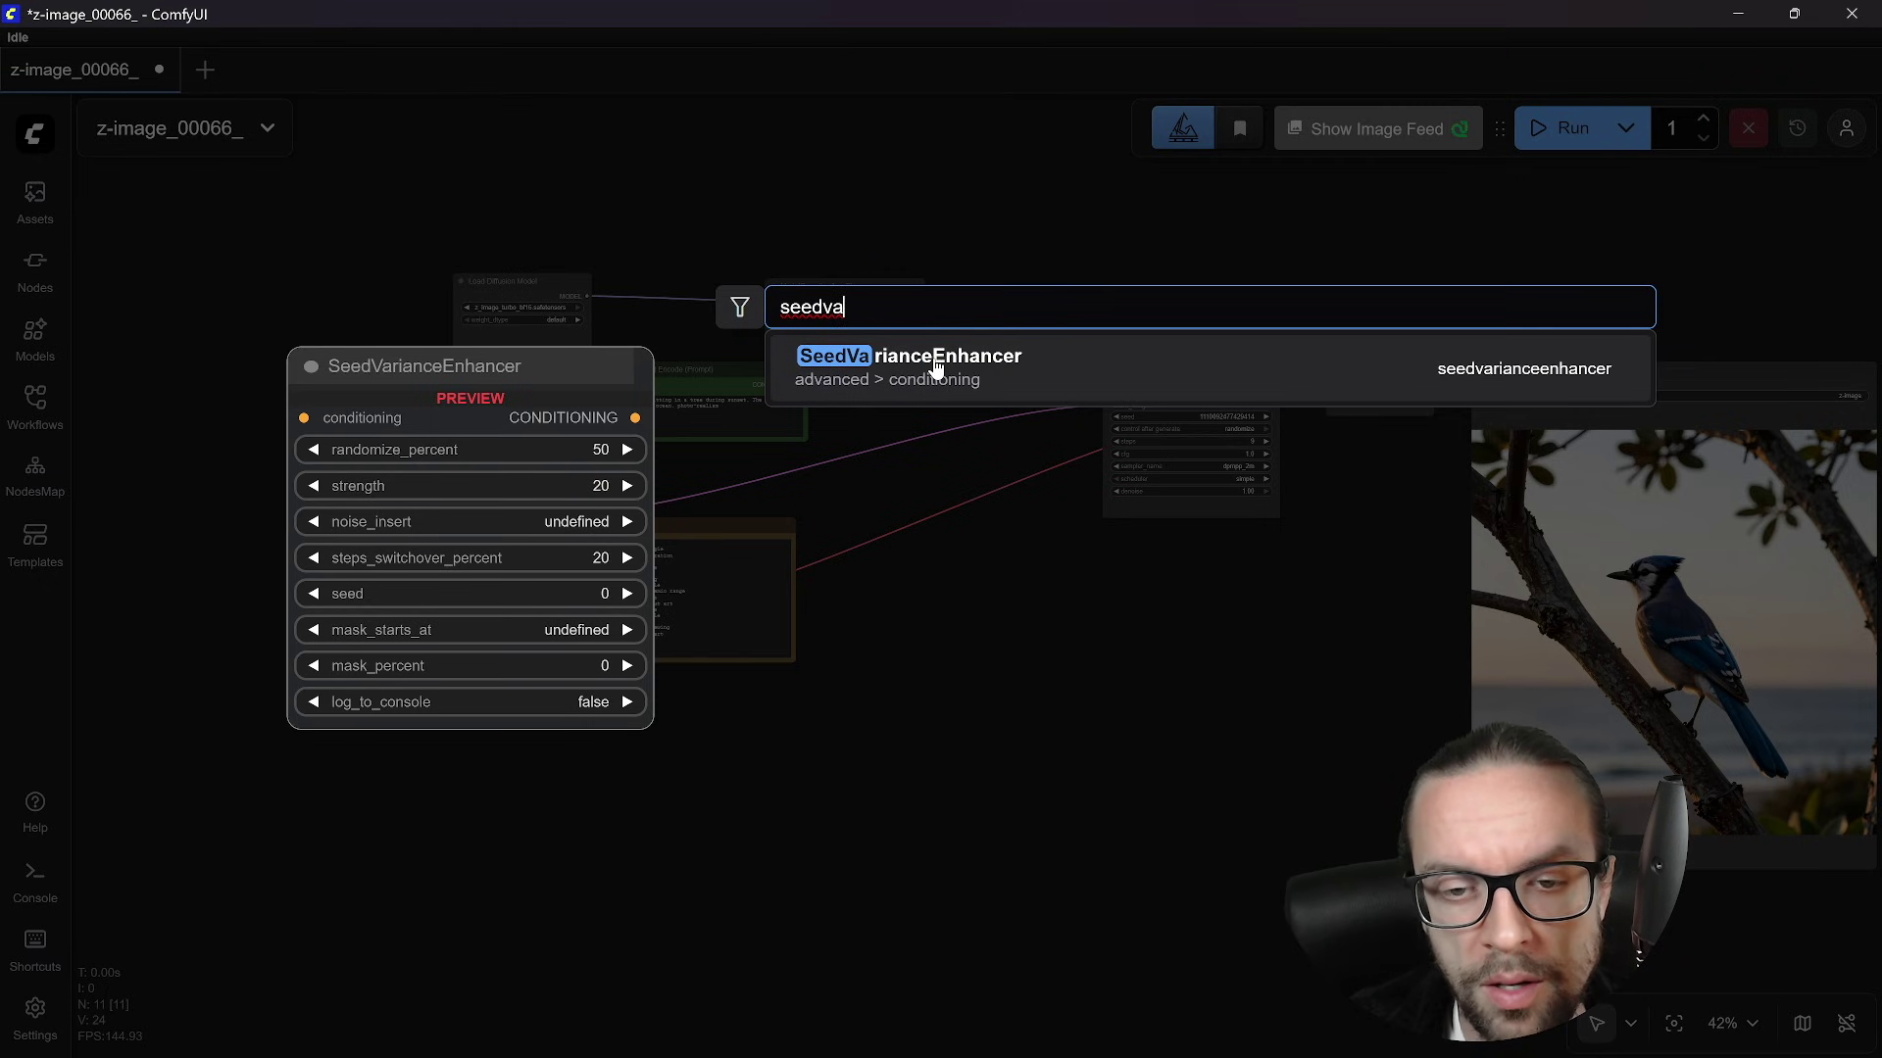
{"action": "left_click", "coordinate": [936, 366]}
{"action": "left_click_drag", "start_coordinate": [941, 397], "coordinate": [918, 404]}
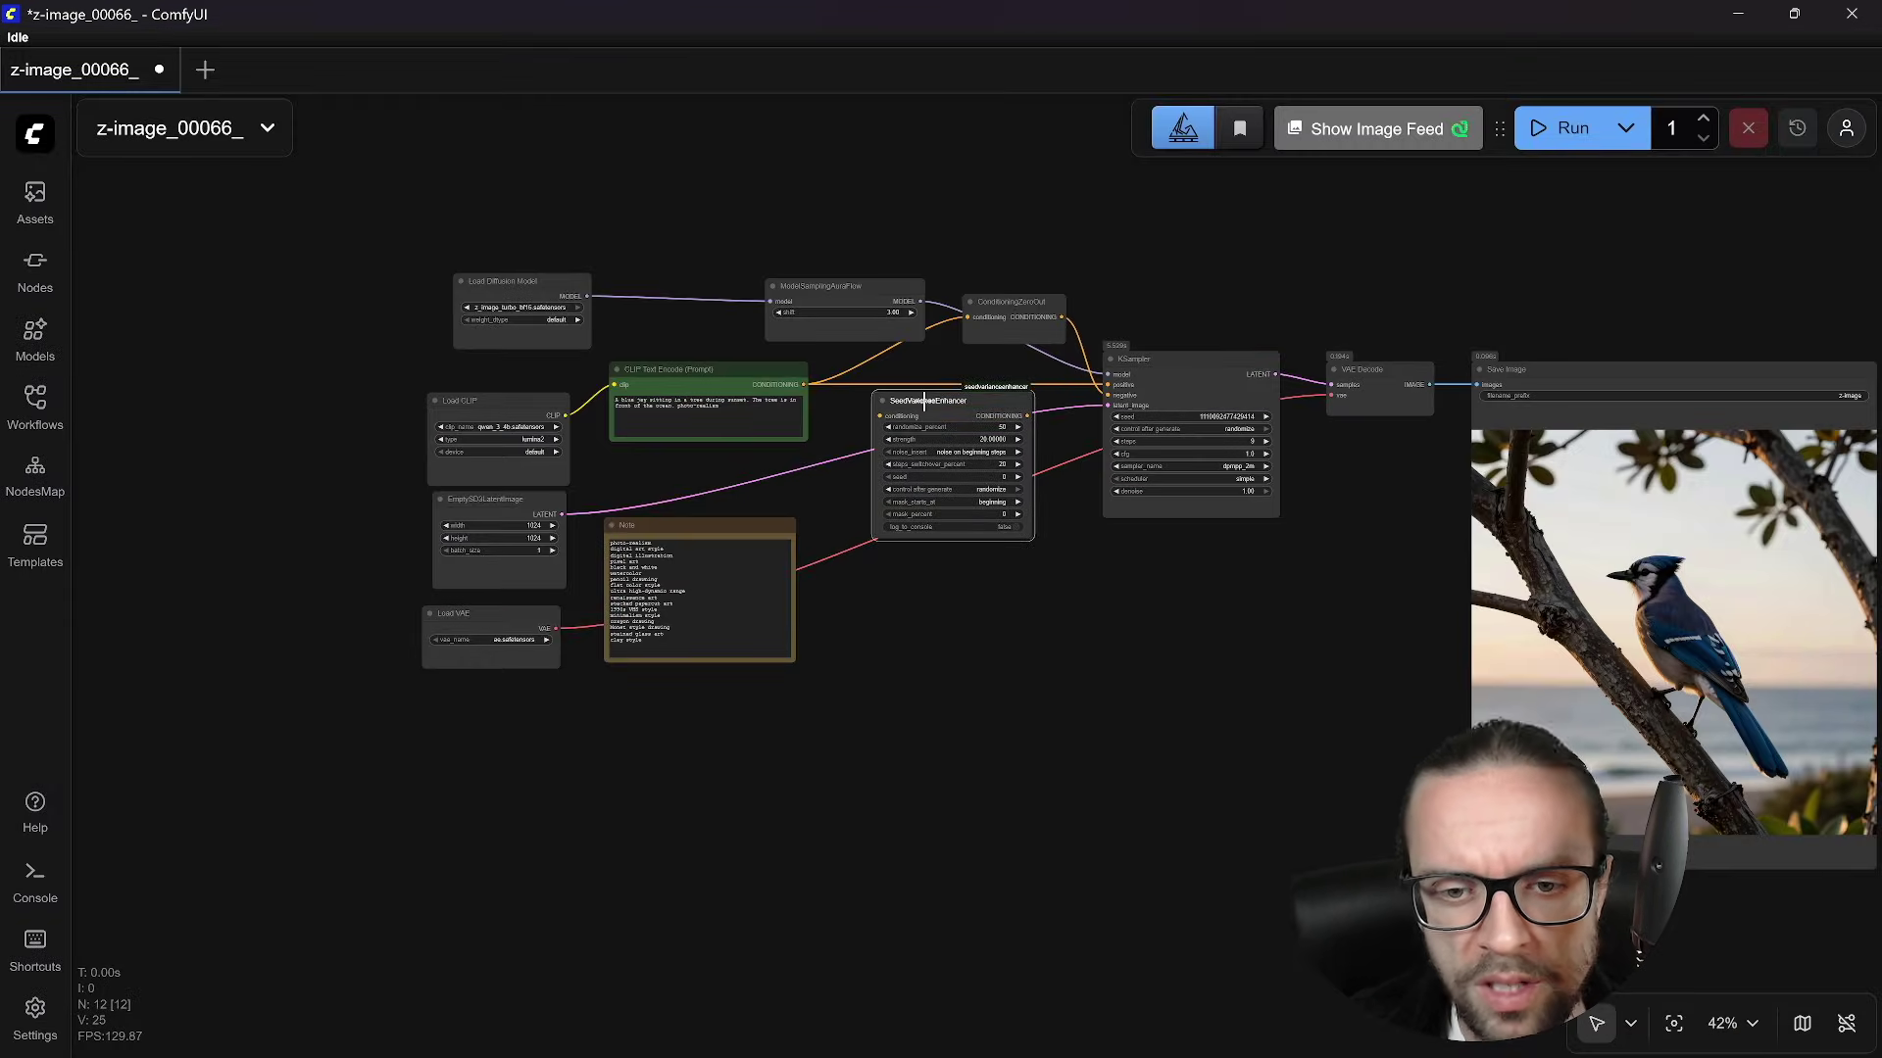
- Wire the prompt conditioning through SeedVarianceEnhancer into the KSampler's positive input
{"action": "left_click", "coordinate": [34, 132]}
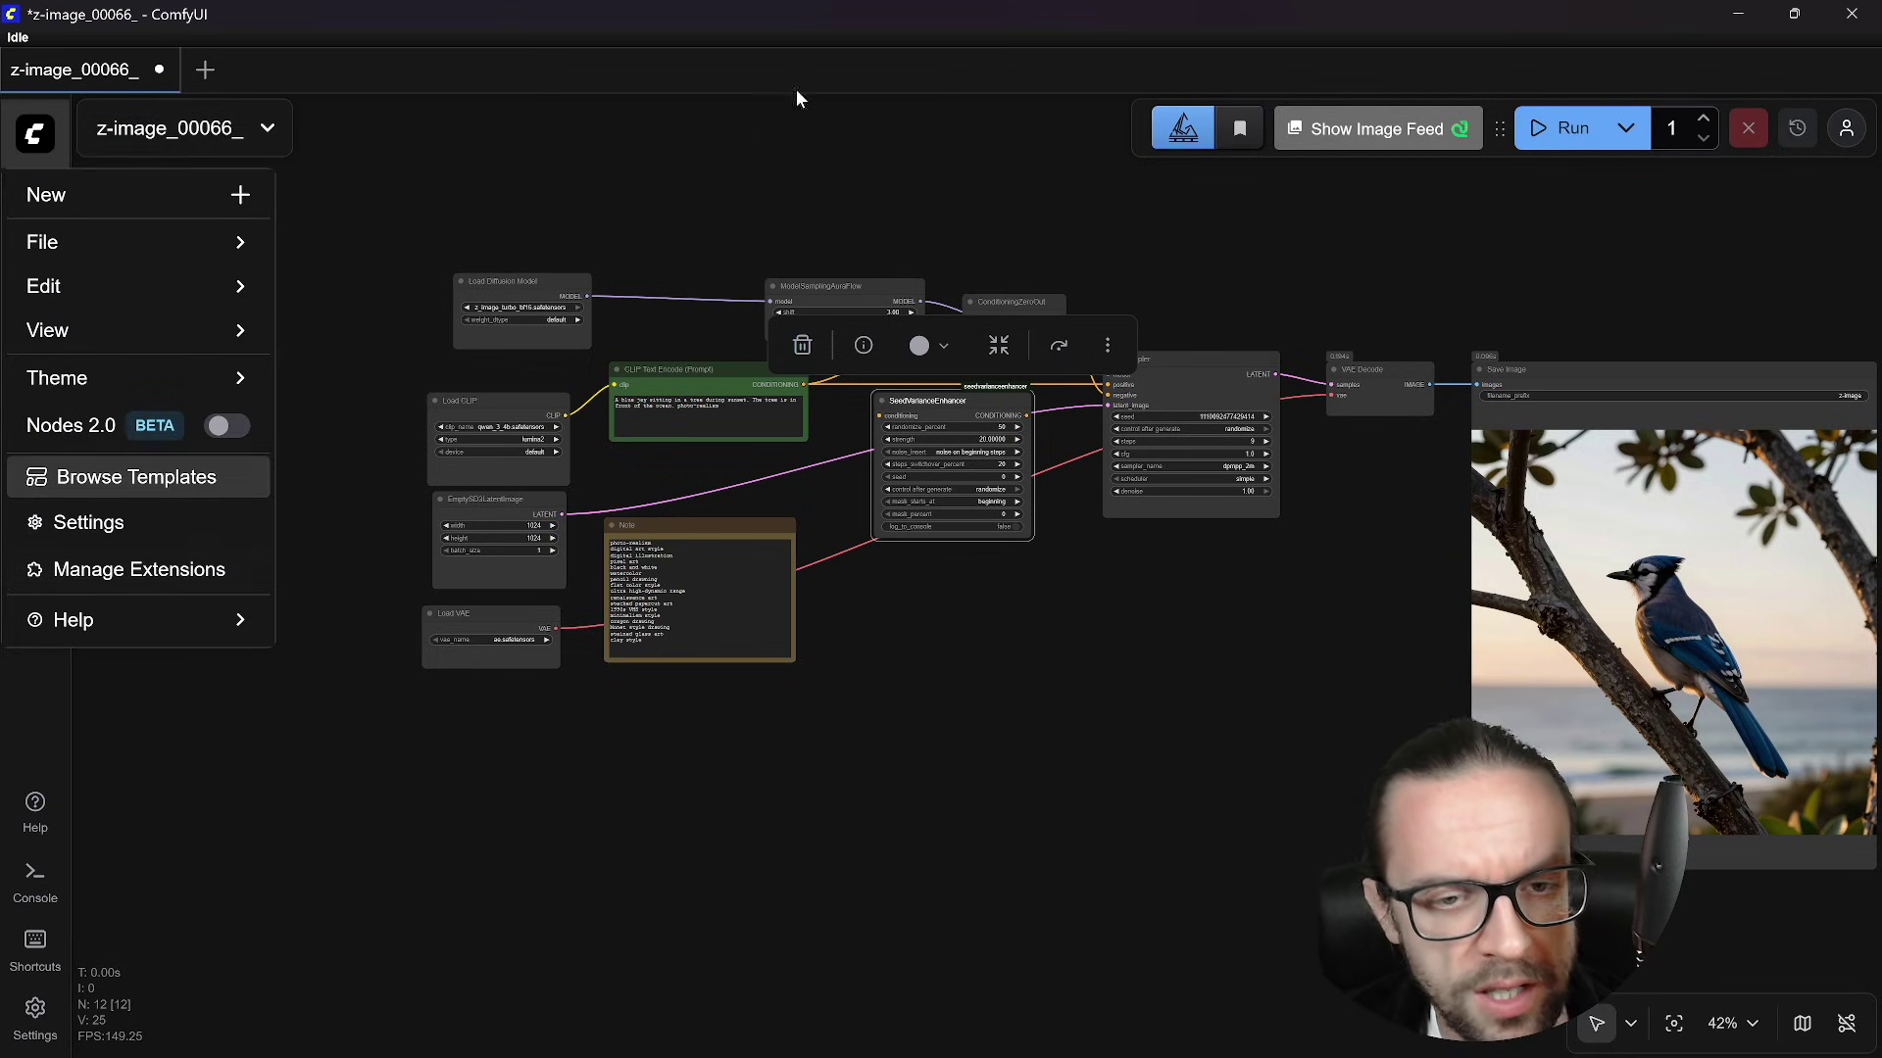
{"action": "left_click", "coordinate": [890, 206]}
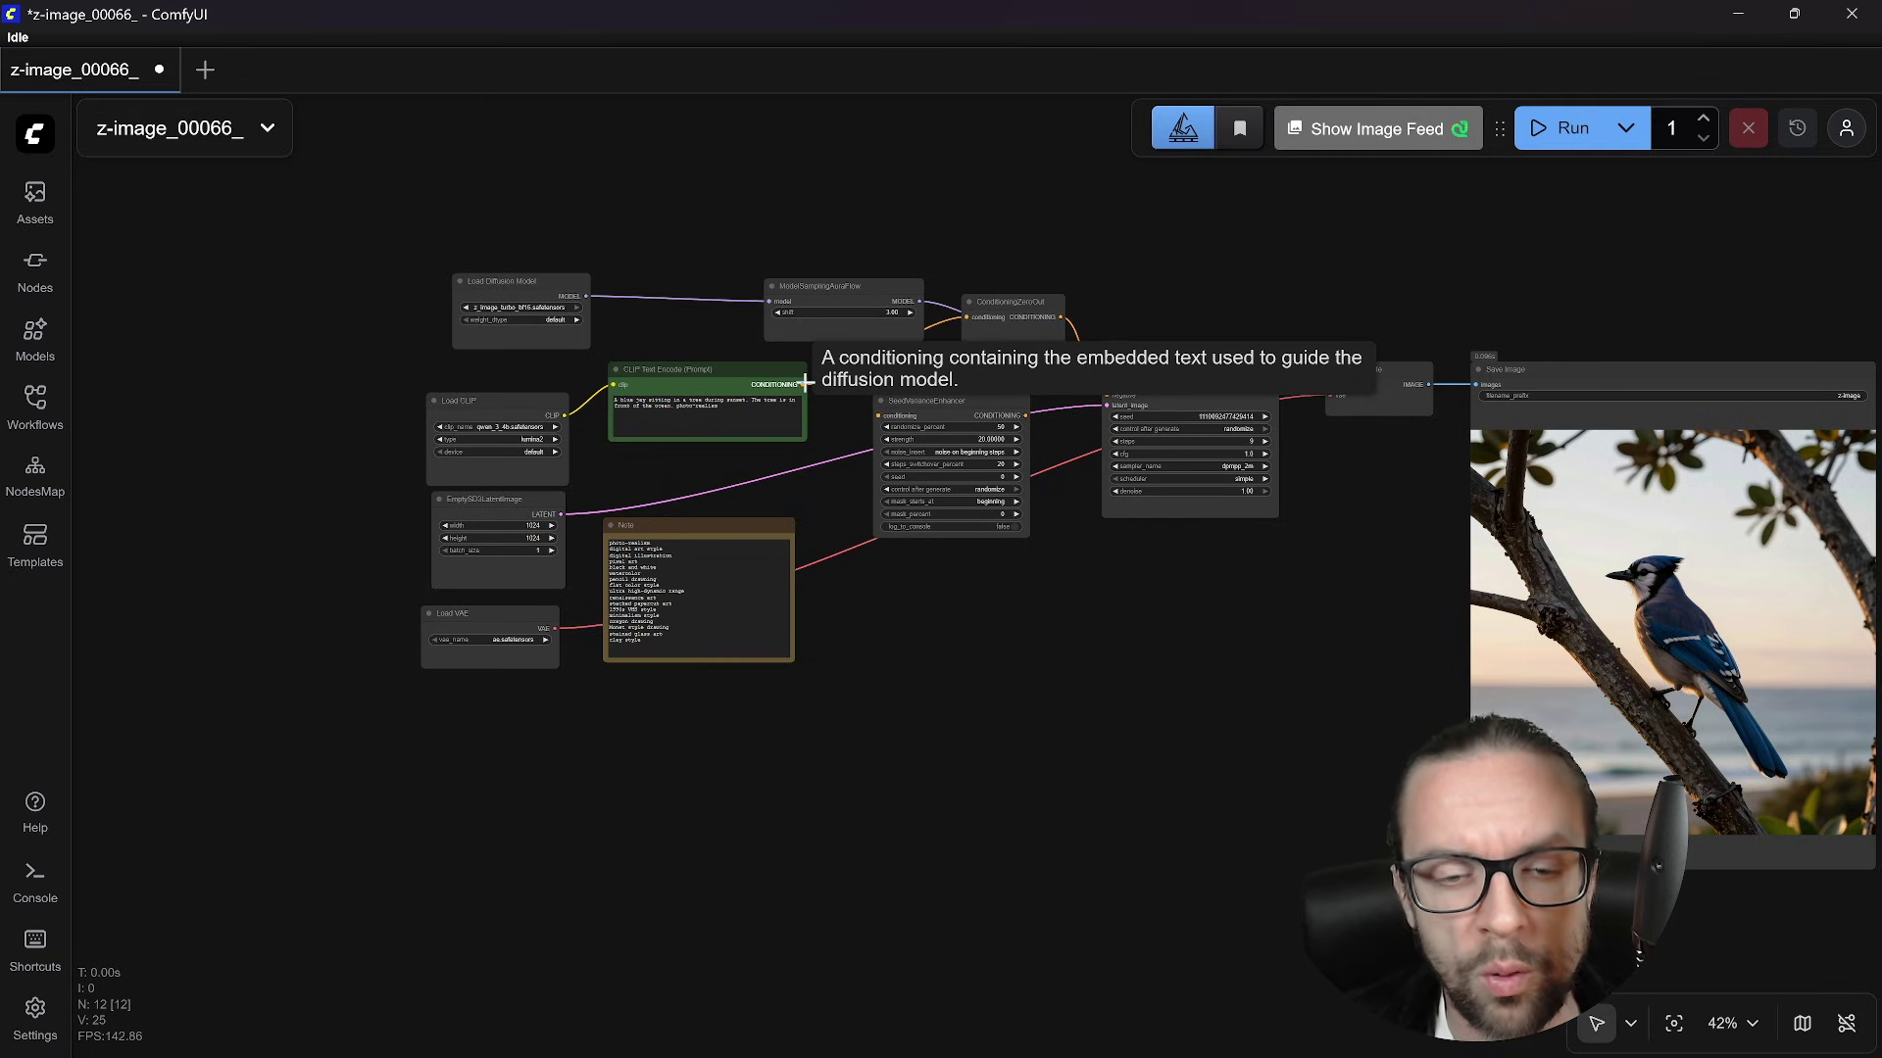
{"action": "left_click_drag", "start_coordinate": [804, 382], "coordinate": [882, 416]}
{"action": "left_click_drag", "start_coordinate": [1025, 415], "coordinate": [1107, 384]}
{"action": "left_click_drag", "start_coordinate": [974, 400], "coordinate": [980, 389]}
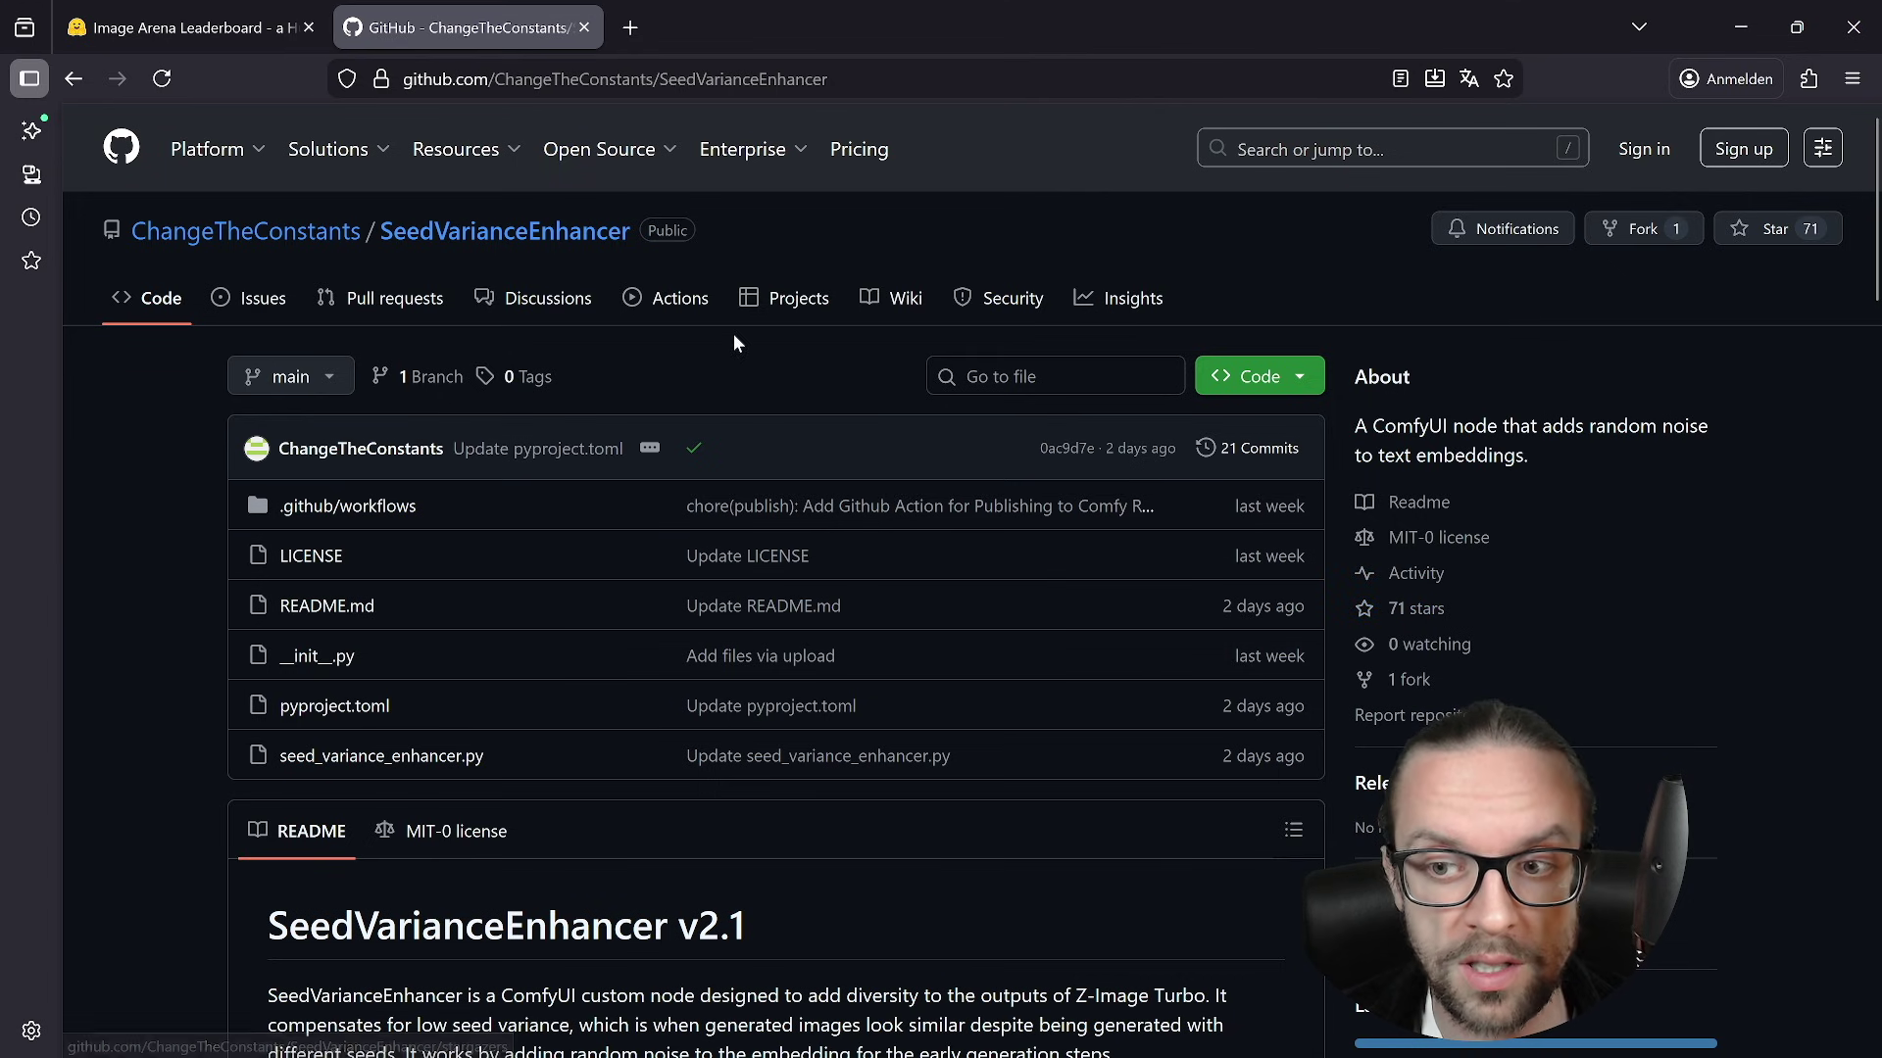
- Highlight the SeedVarianceEnhancer name and its note about adding diversity to Z-Image Turbo
{"action": "scroll", "coordinate": [745, 362], "scroll_direction": "down", "scroll_amount": 5}
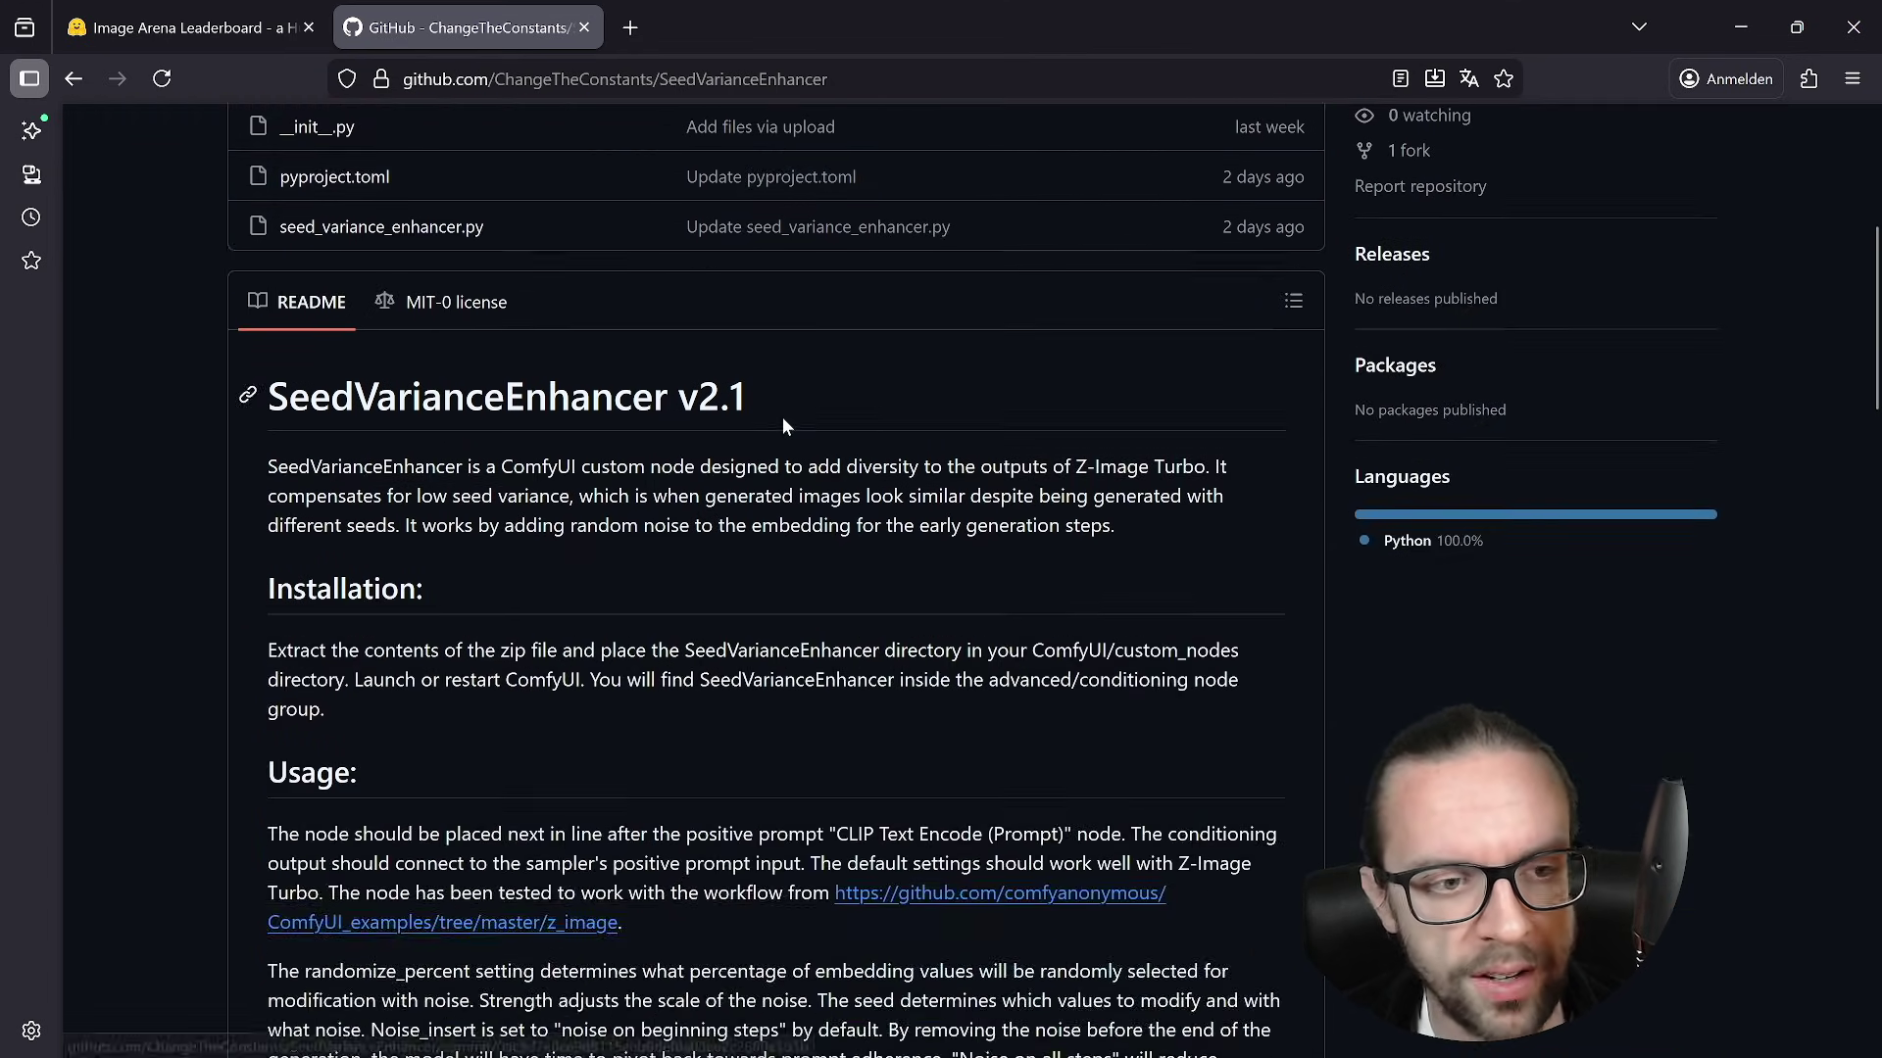
{"action": "scroll", "coordinate": [783, 416], "scroll_direction": "up", "scroll_amount": 5}
{"action": "scroll", "coordinate": [943, 651], "scroll_direction": "down", "scroll_amount": 2}
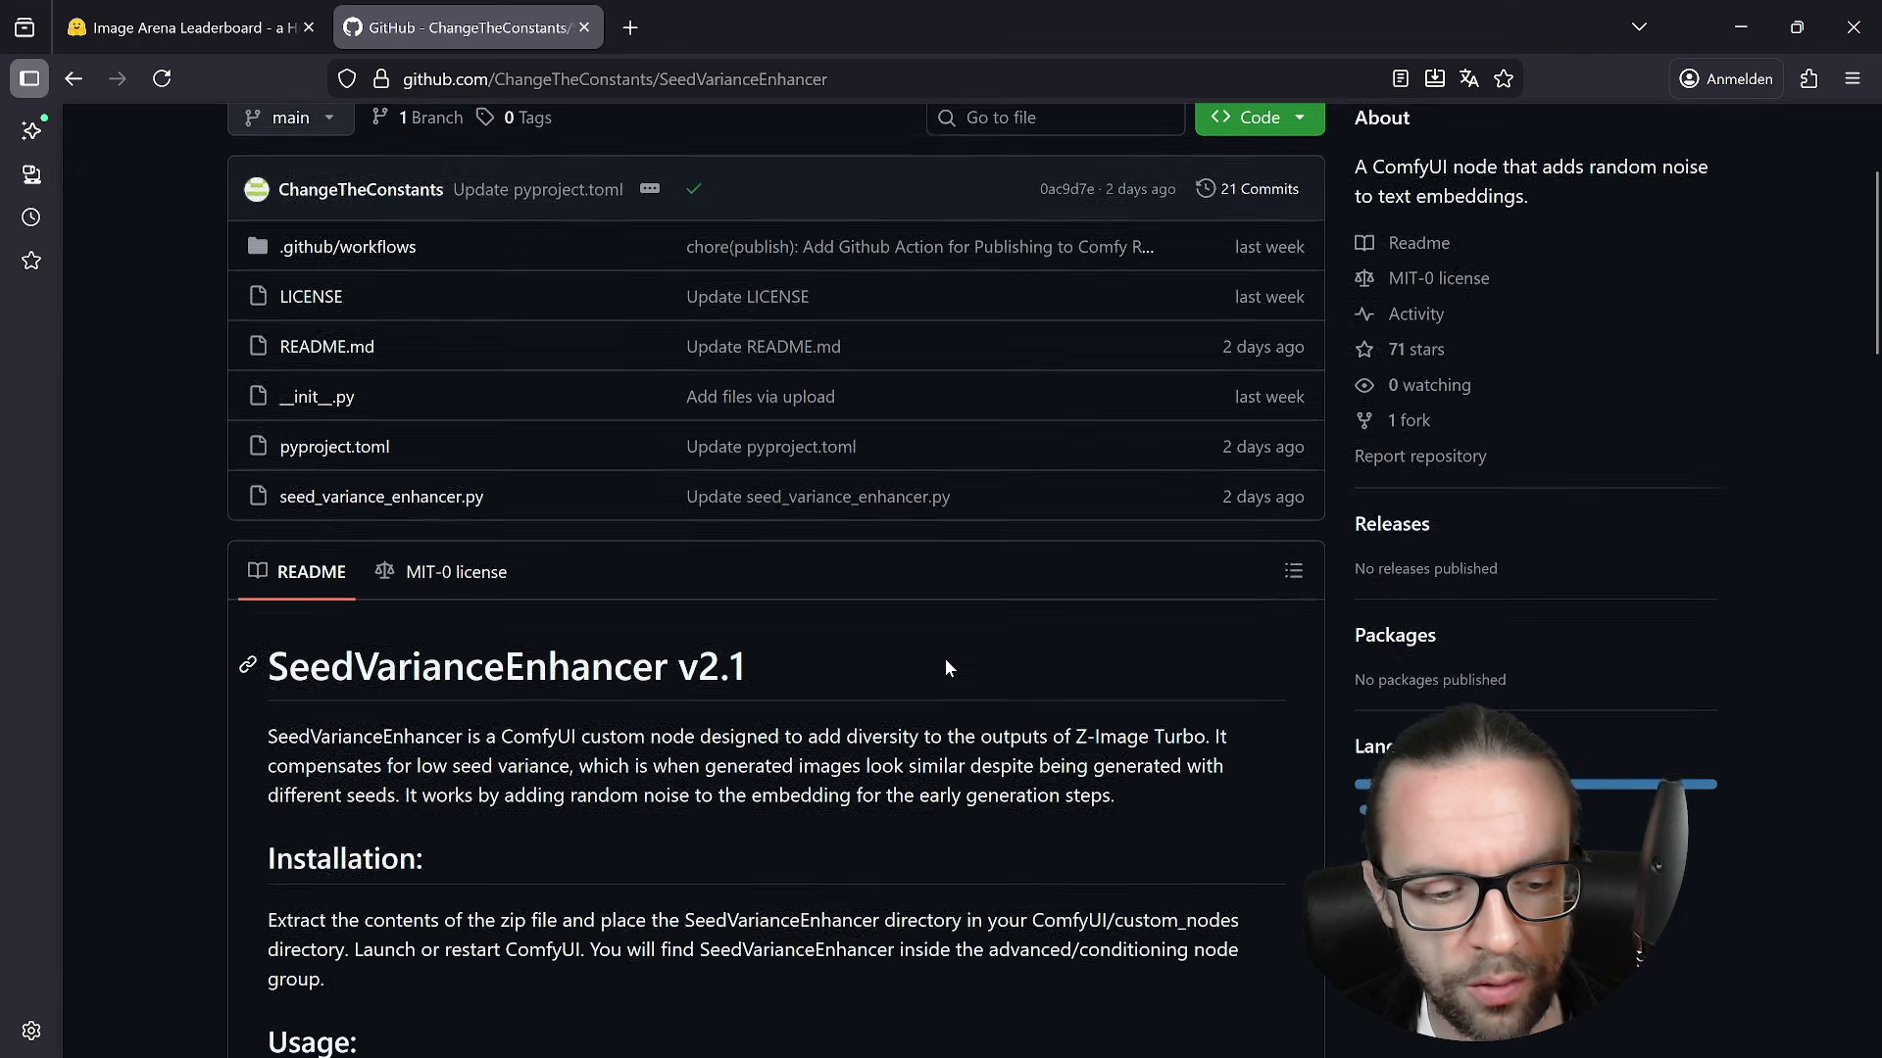
{"action": "scroll", "coordinate": [943, 651], "scroll_direction": "down", "scroll_amount": 3}
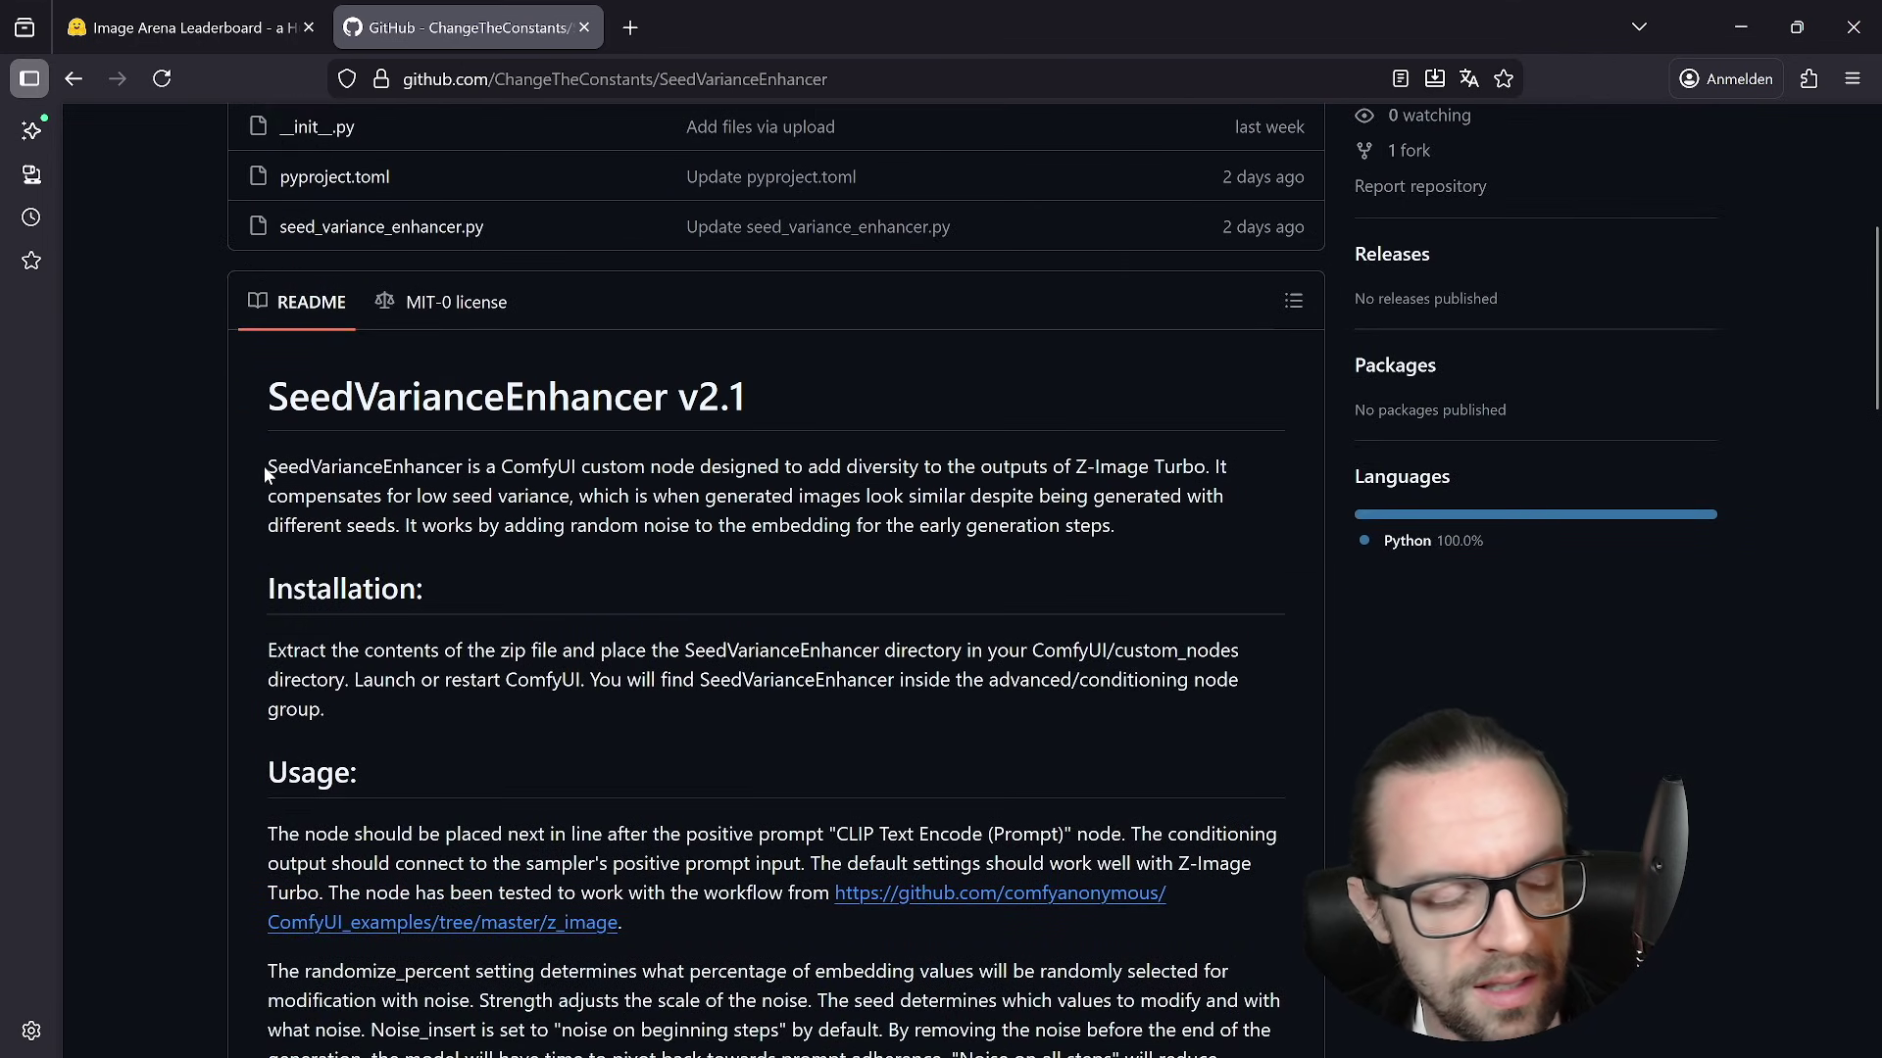
{"action": "left_click_drag", "start_coordinate": [267, 465], "coordinate": [487, 467]}
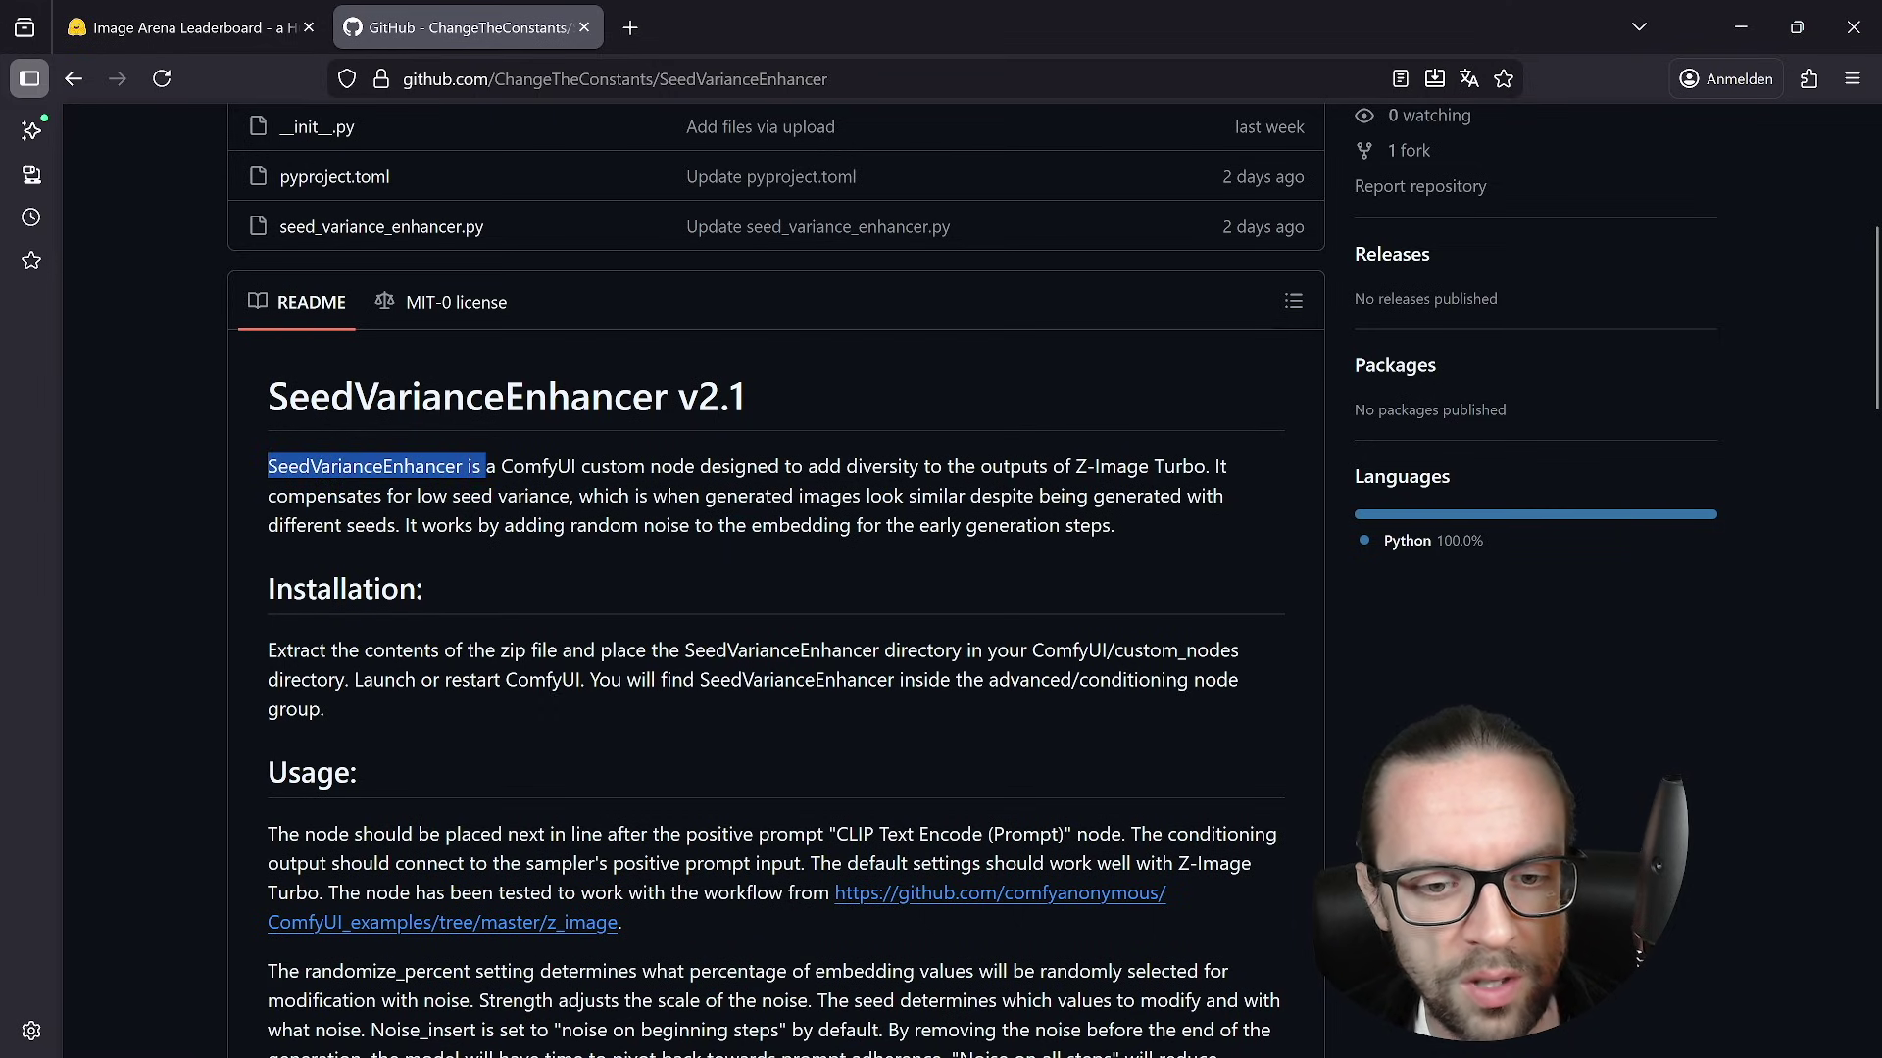
{"action": "left_click_drag", "start_coordinate": [805, 467], "coordinate": [1206, 466]}
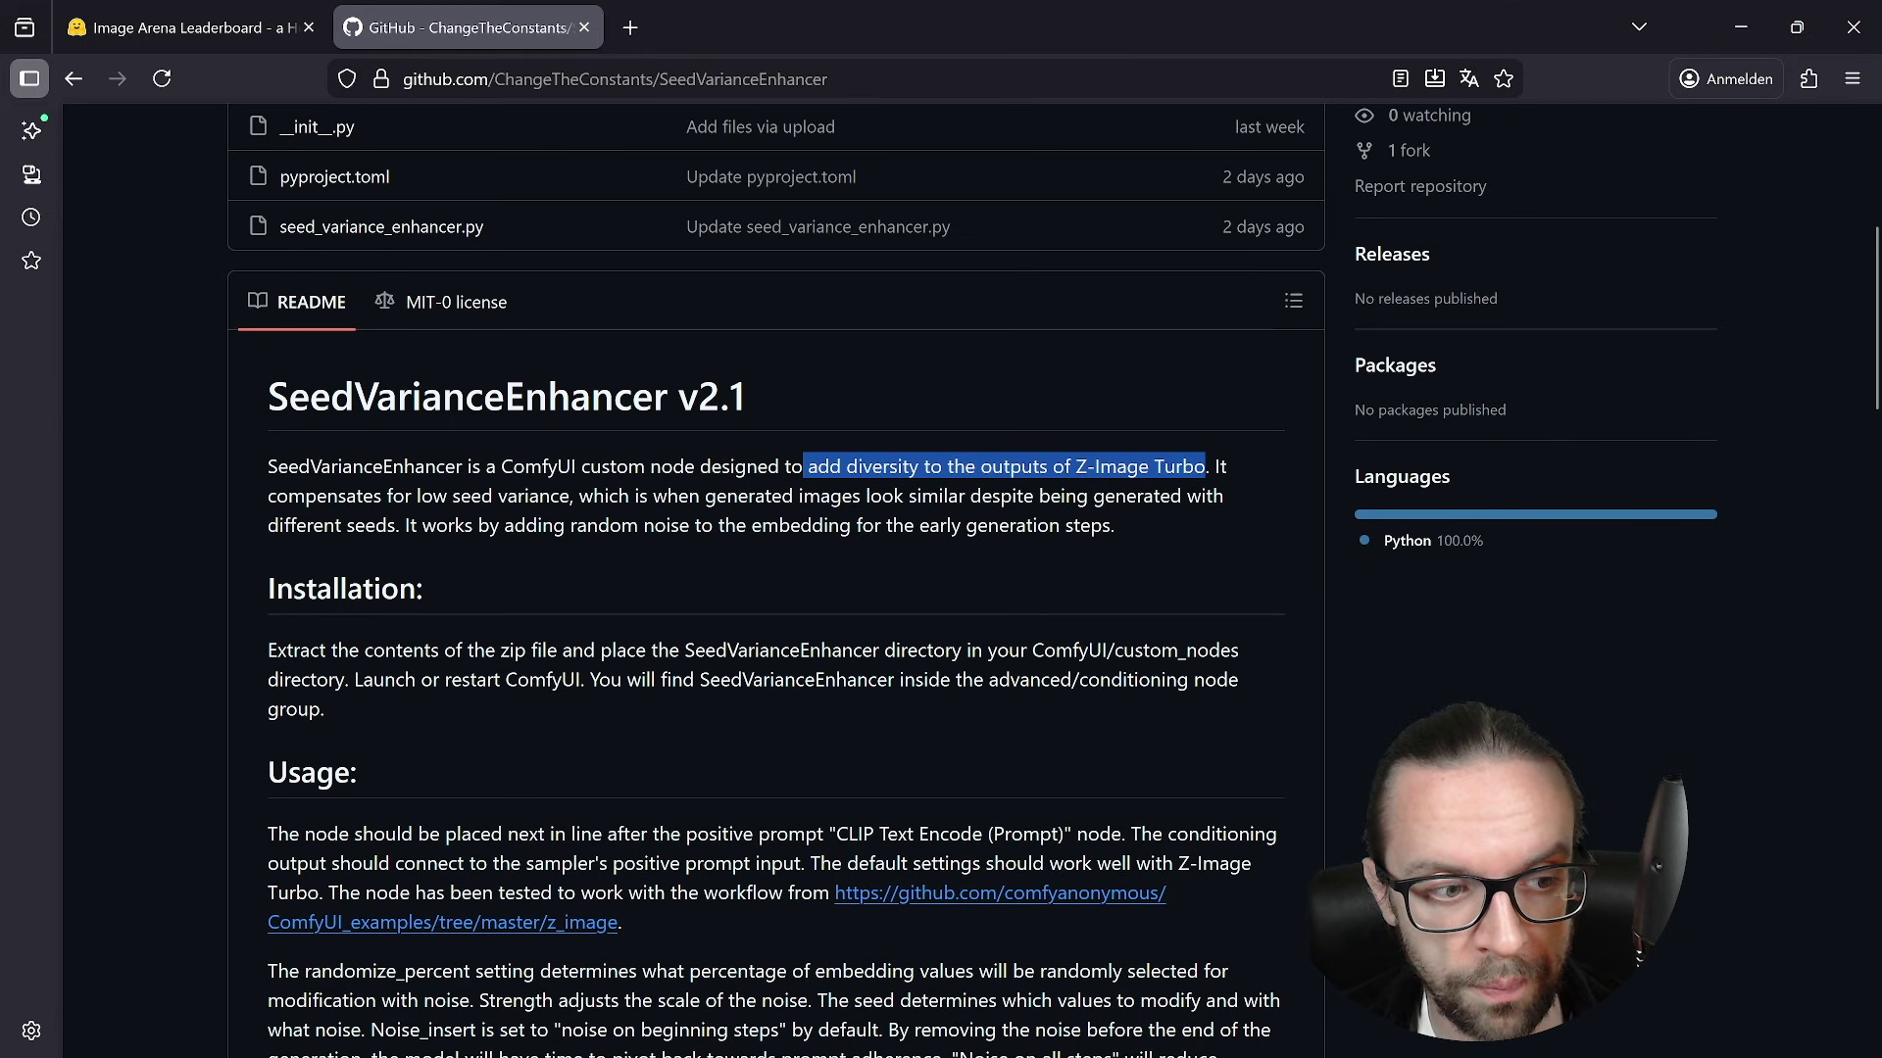
{"action": "left_click_drag", "start_coordinate": [363, 496], "coordinate": [570, 496]}
- Scroll to Usage and highlight the randomize_percent and noise-on-beginning-steps explanations
{"action": "scroll", "coordinate": [673, 525], "scroll_direction": "up", "scroll_amount": 2}
{"action": "scroll", "coordinate": [673, 526], "scroll_direction": "down", "scroll_amount": 2}
{"action": "scroll", "coordinate": [672, 525], "scroll_direction": "down", "scroll_amount": 4}
{"action": "scroll", "coordinate": [673, 525], "scroll_direction": "down", "scroll_amount": 1}
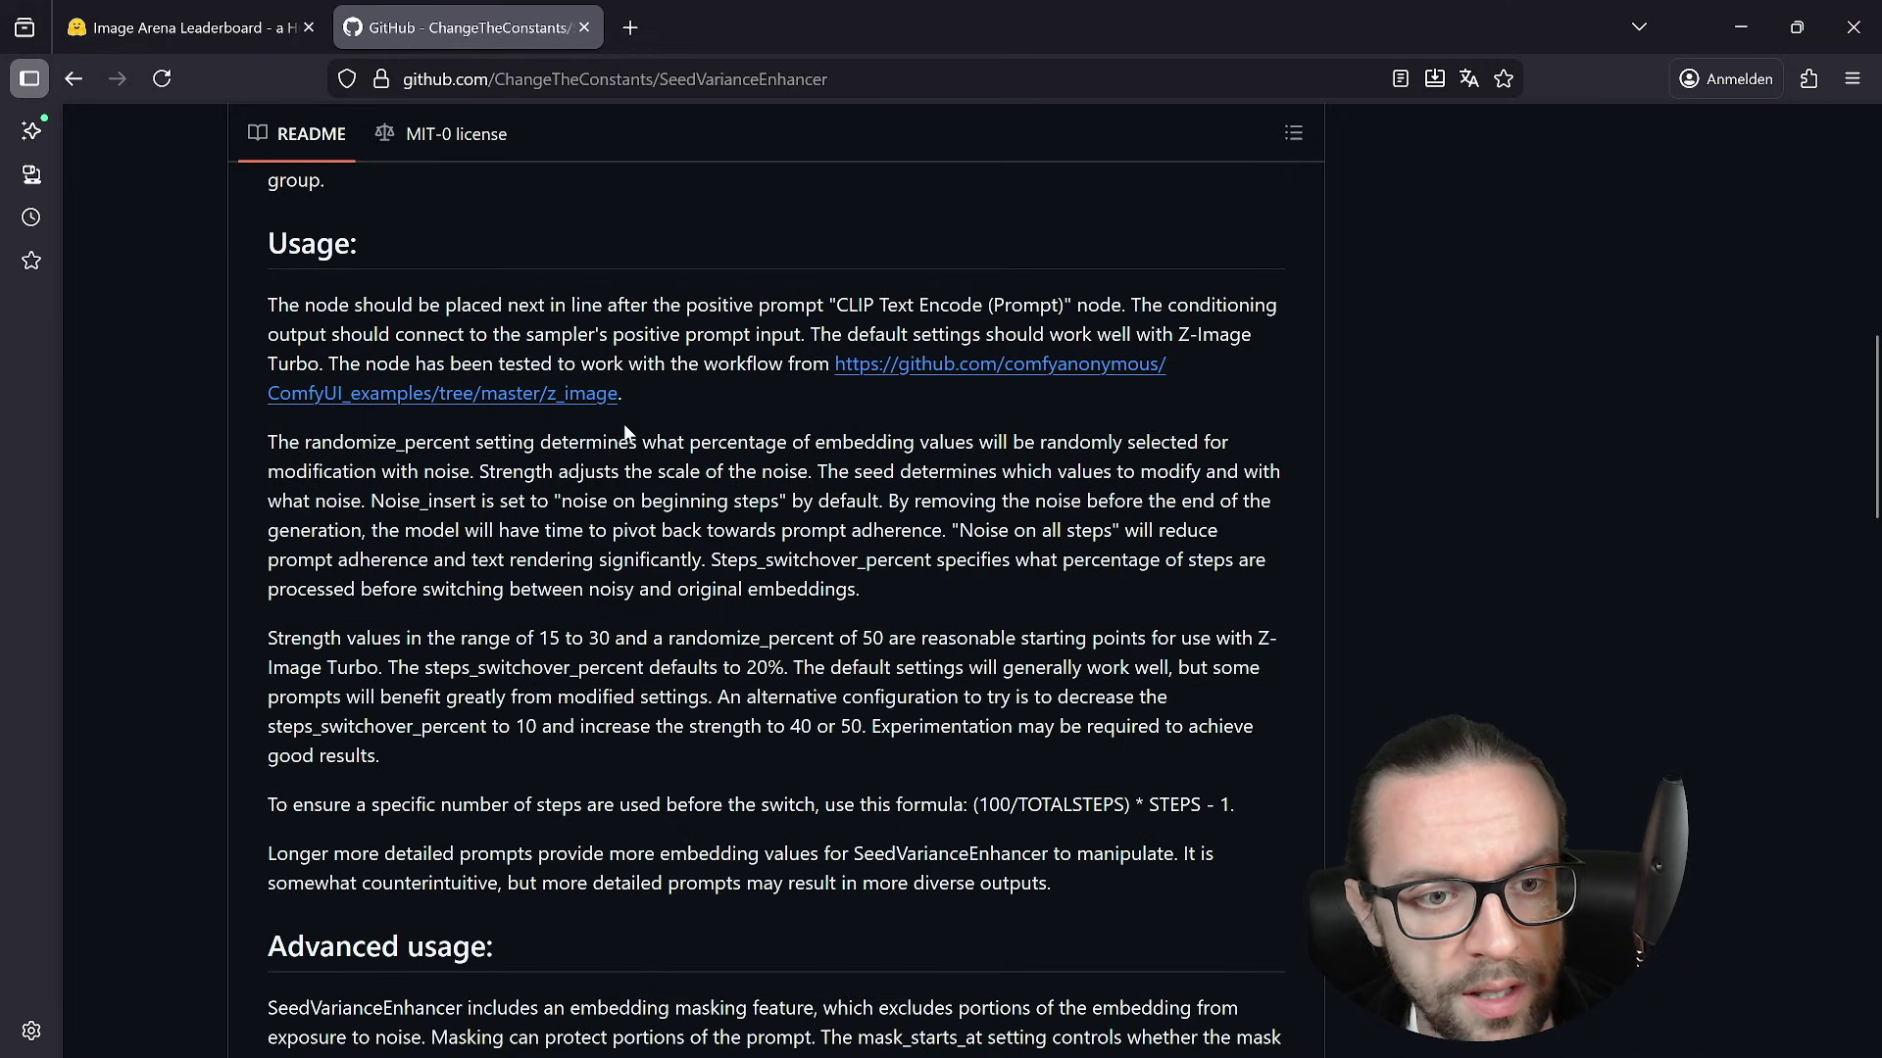
{"action": "left_click_drag", "start_coordinate": [273, 442], "coordinate": [471, 471]}
{"action": "left_click", "coordinate": [470, 472]}
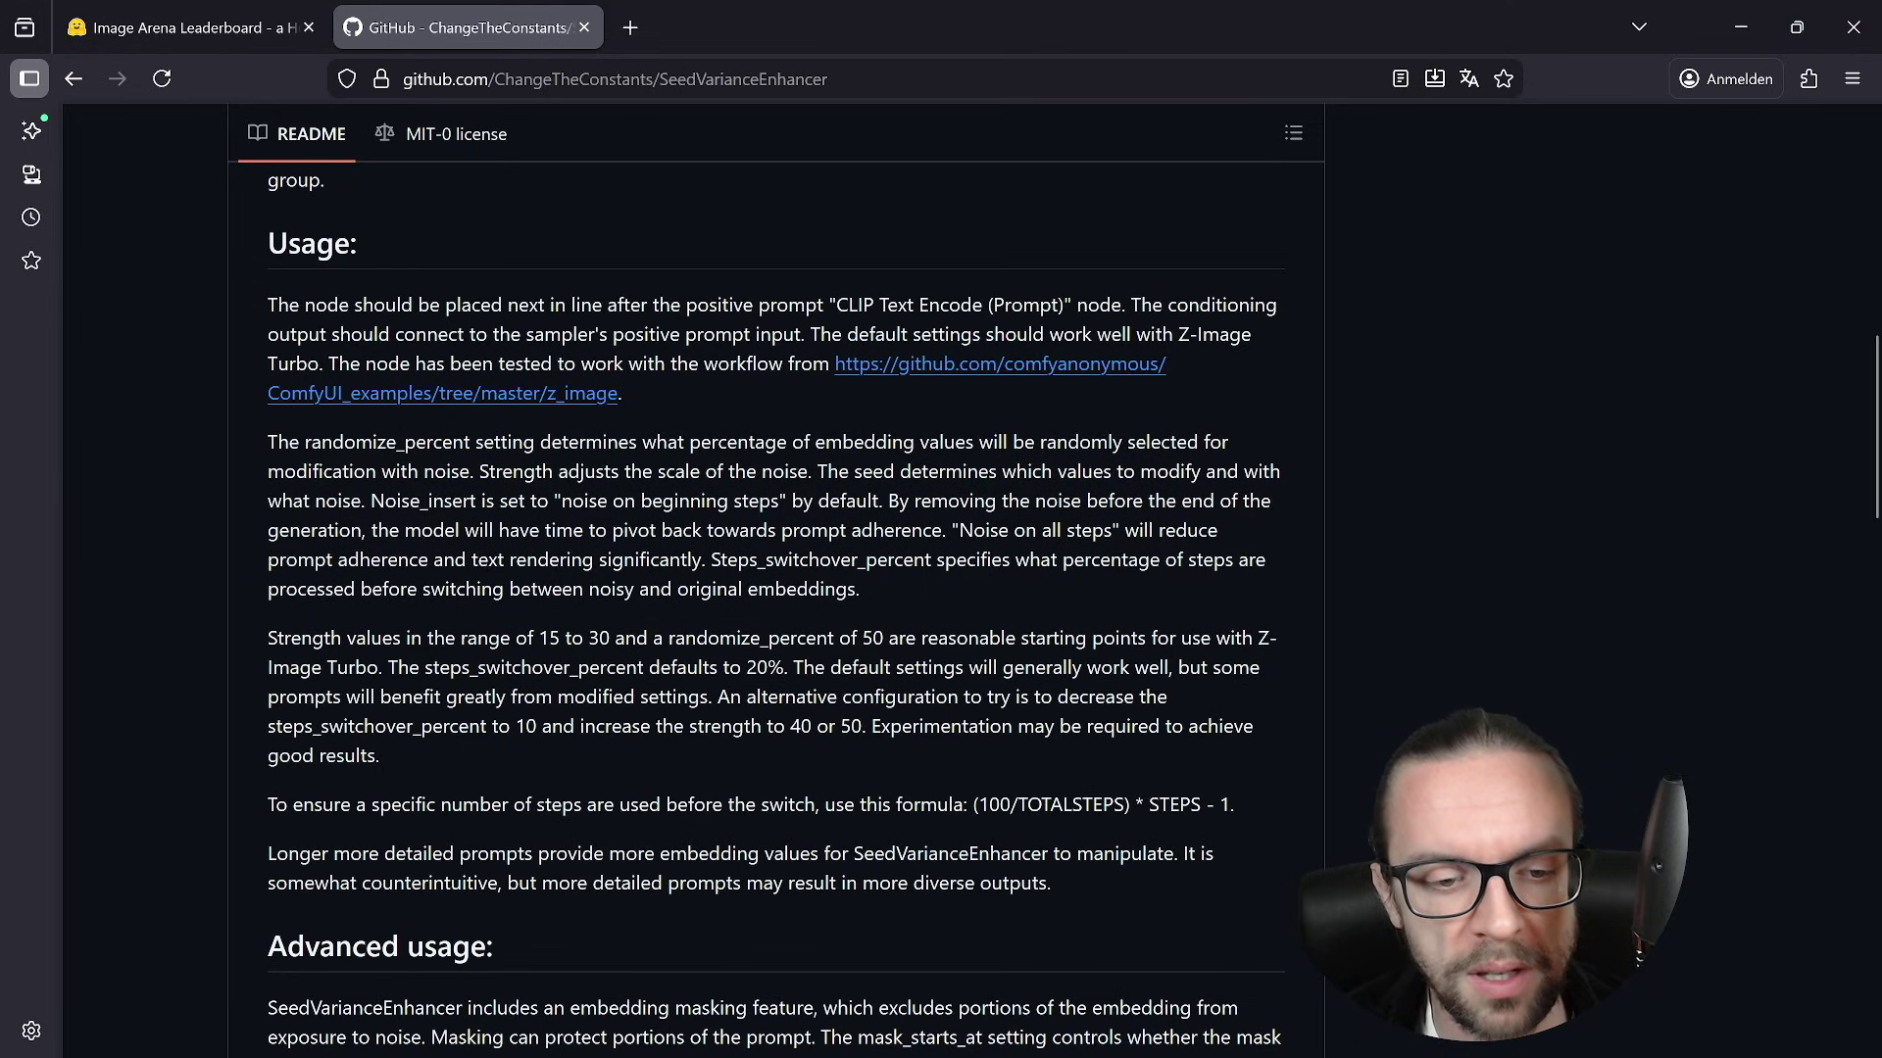
{"action": "left_click_drag", "start_coordinate": [572, 501], "coordinate": [770, 501]}
{"action": "left_click", "coordinate": [770, 501]}
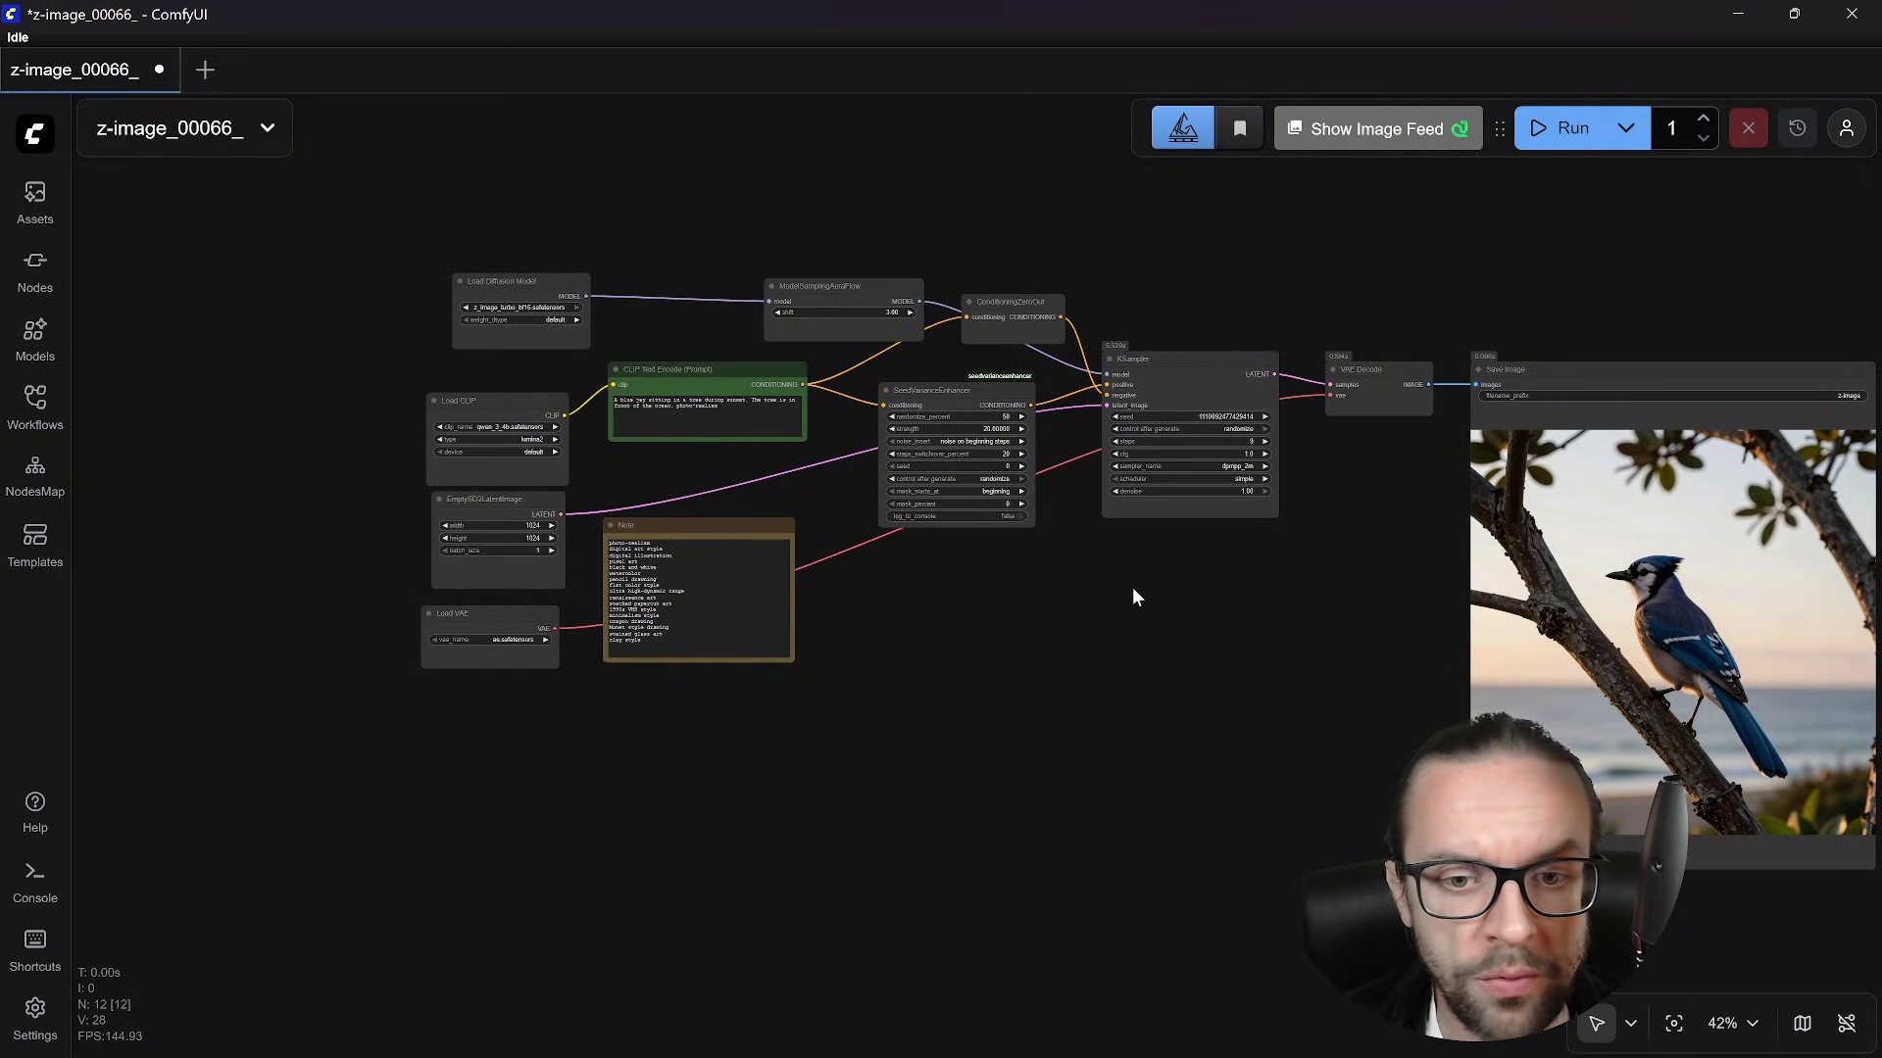
- Set SeedVarianceEnhancer randomize_percent to 30 and keep steps_switchover_percent at 20
{"action": "left_click_drag", "start_coordinate": [1134, 596], "coordinate": [1012, 567]}
{"action": "scroll", "coordinate": [948, 429], "scroll_direction": "down", "scroll_amount": 1}
{"action": "scroll", "coordinate": [949, 429], "scroll_direction": "up", "scroll_amount": 2}
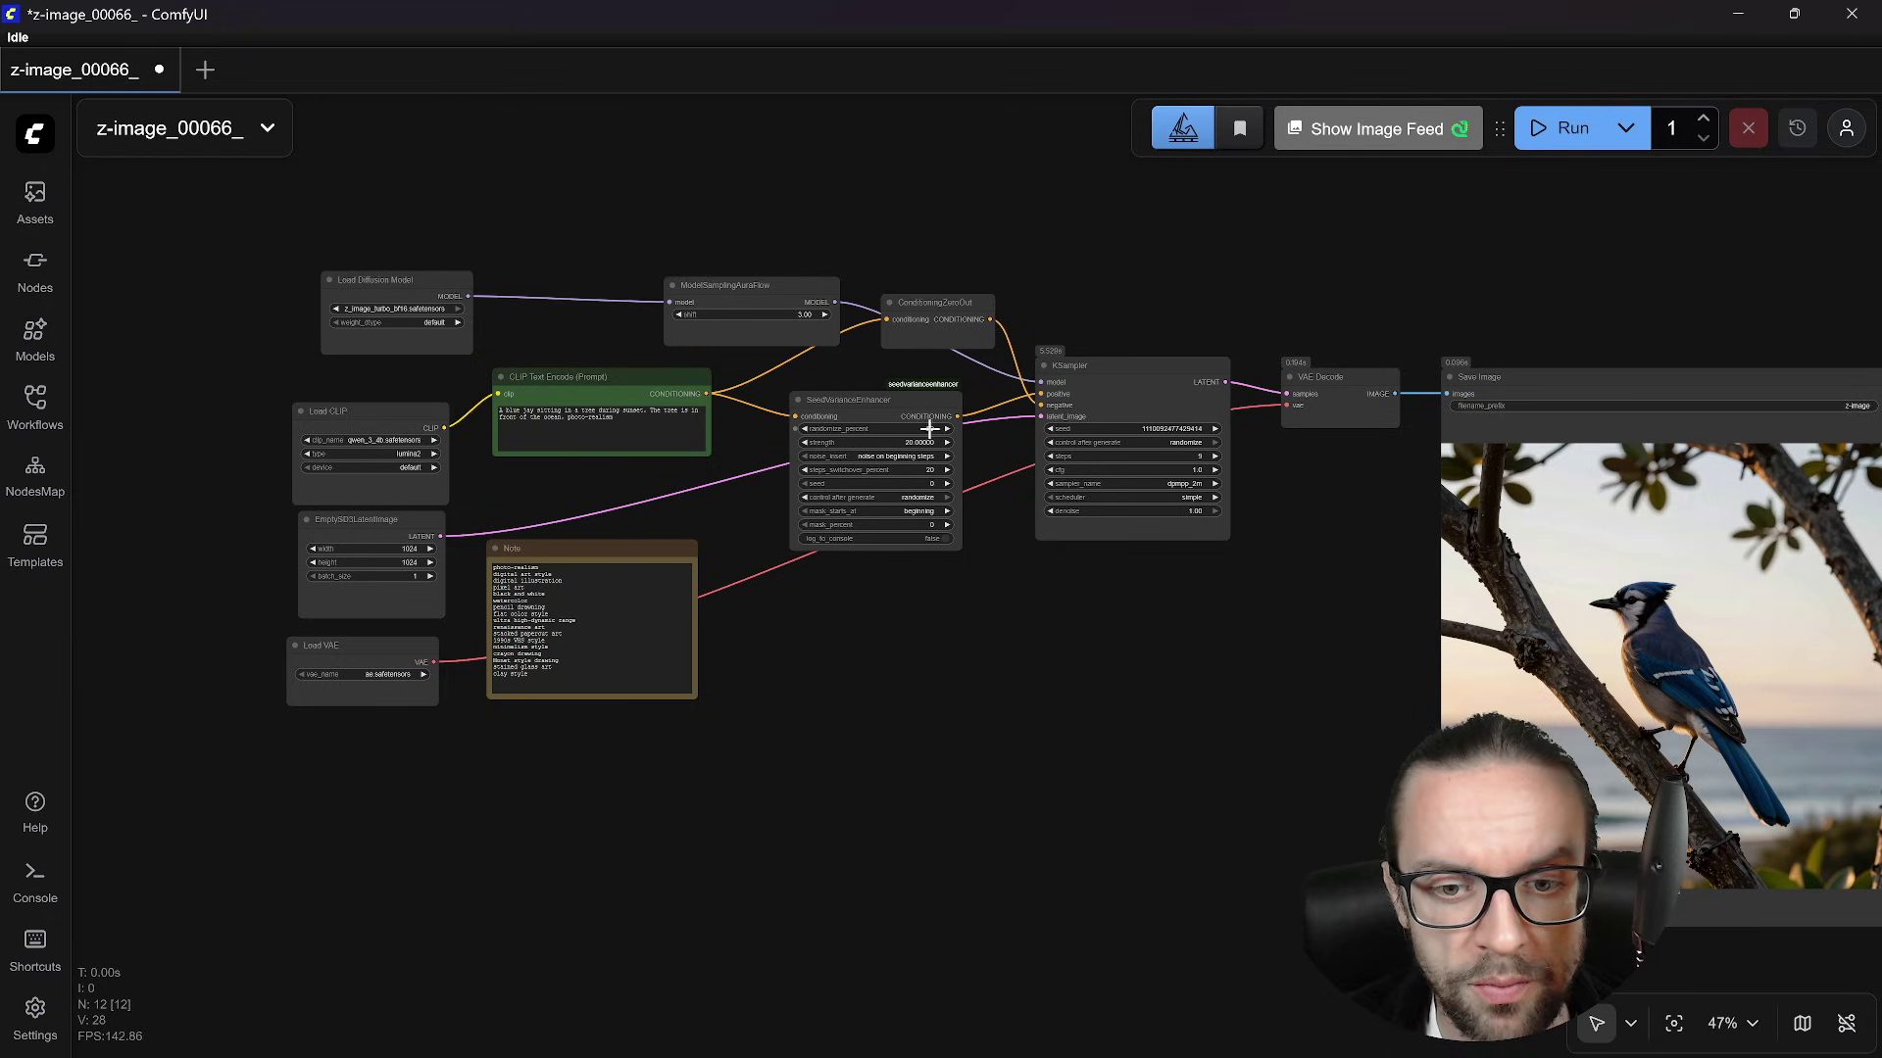
{"action": "left_click", "coordinate": [948, 432]}
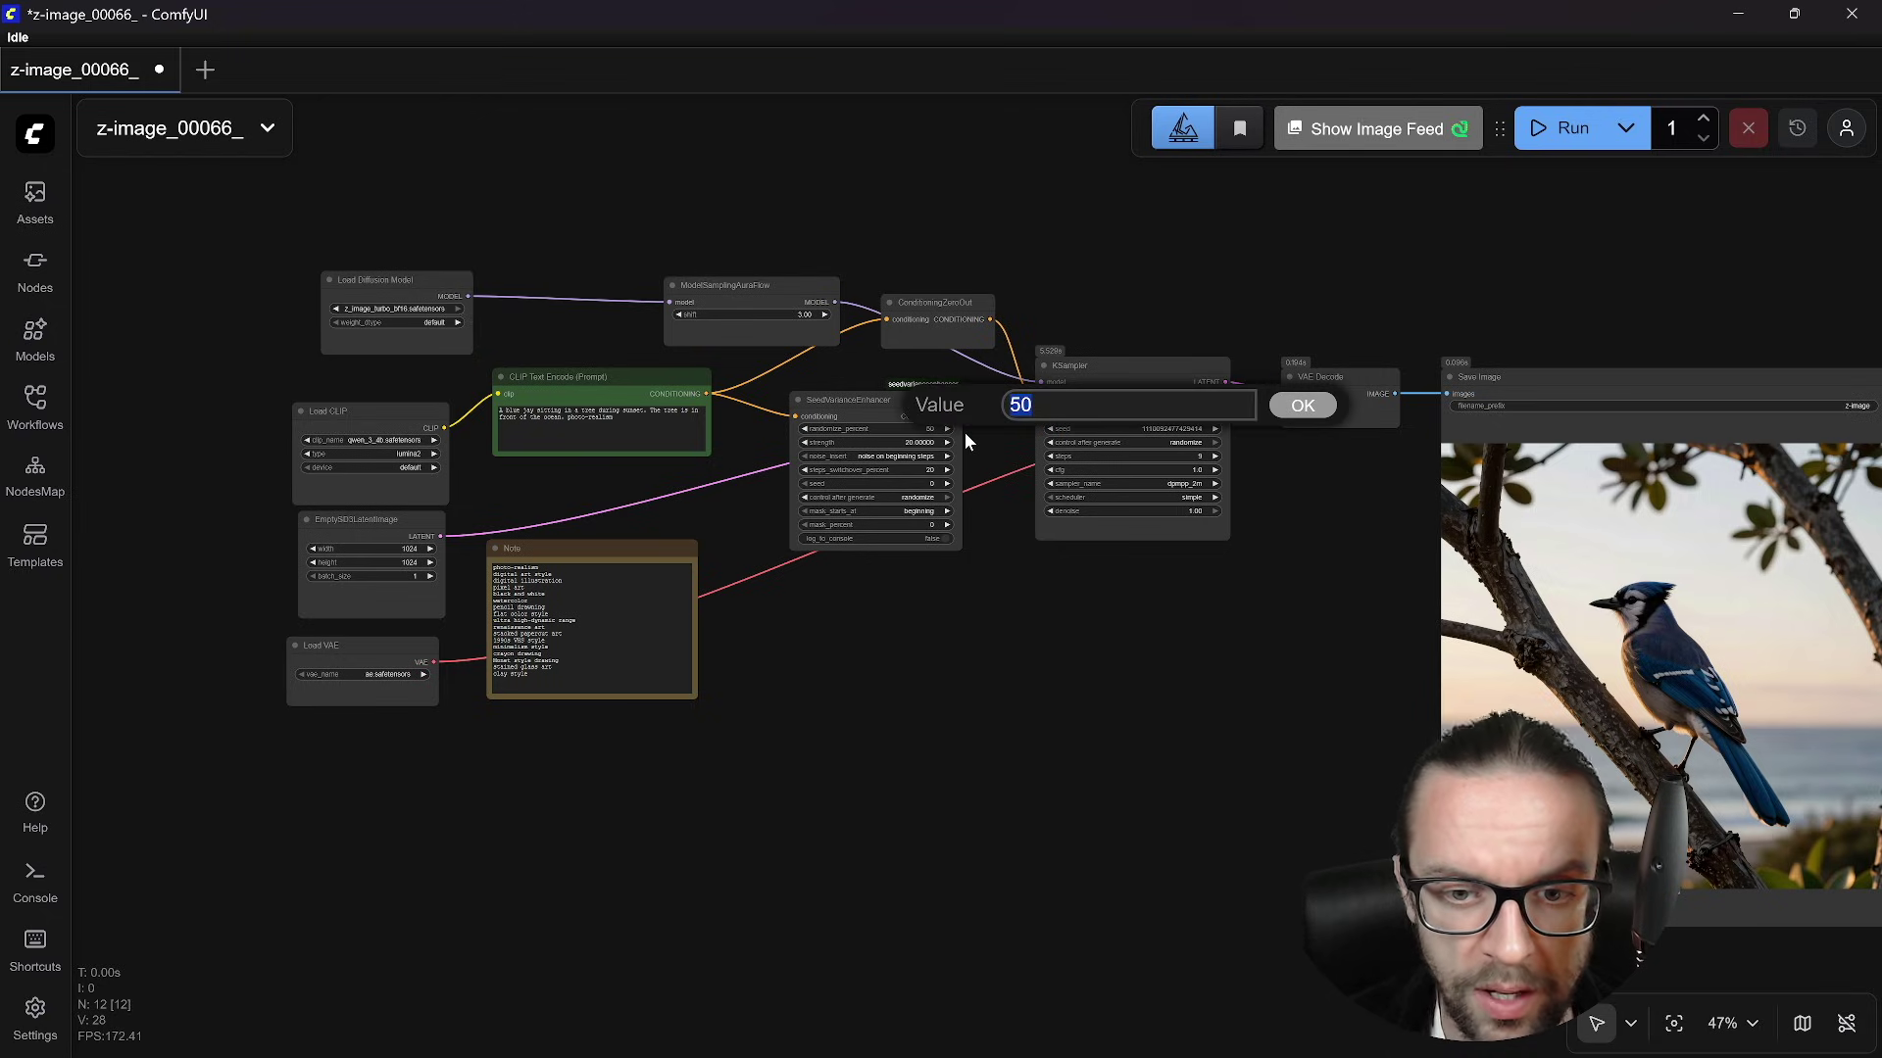
{"action": "type", "text": "30"}
{"action": "key", "text": "Return"}
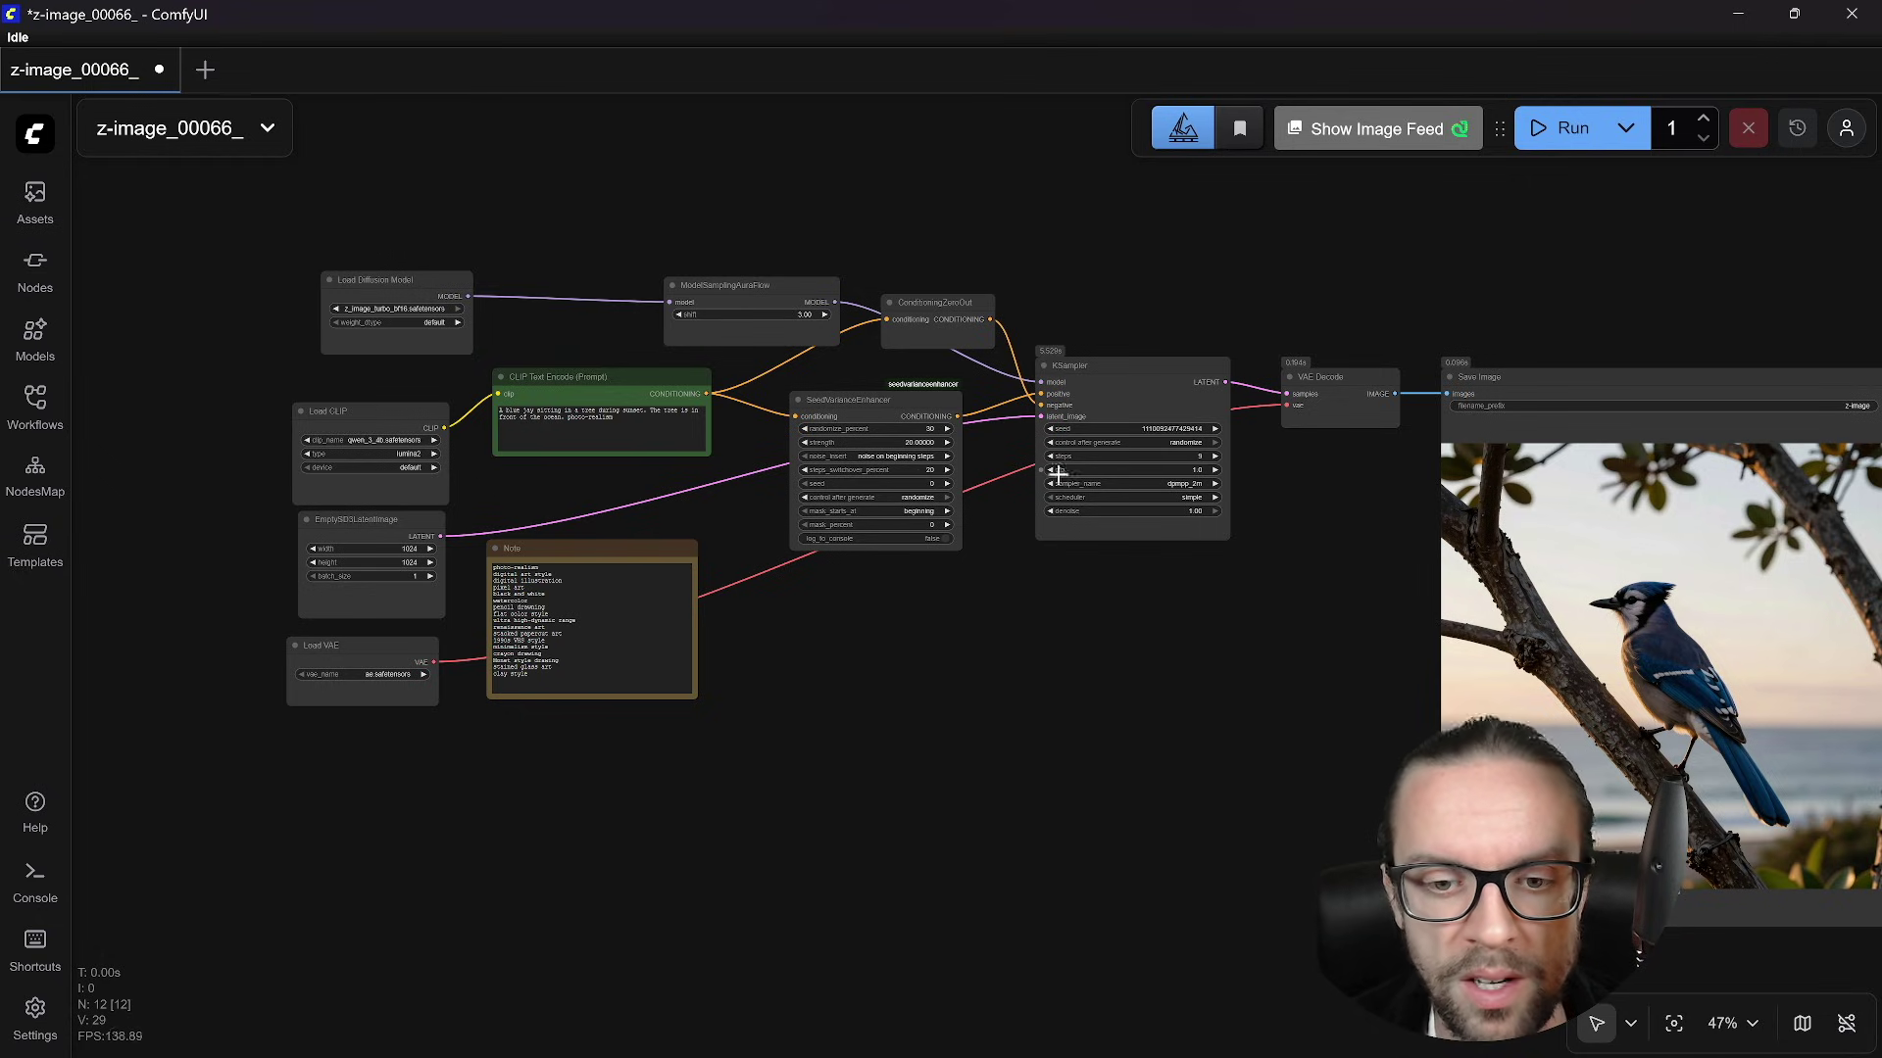
{"action": "left_click", "coordinate": [933, 474]}
{"action": "left_click_drag", "start_coordinate": [947, 679], "coordinate": [953, 674]}
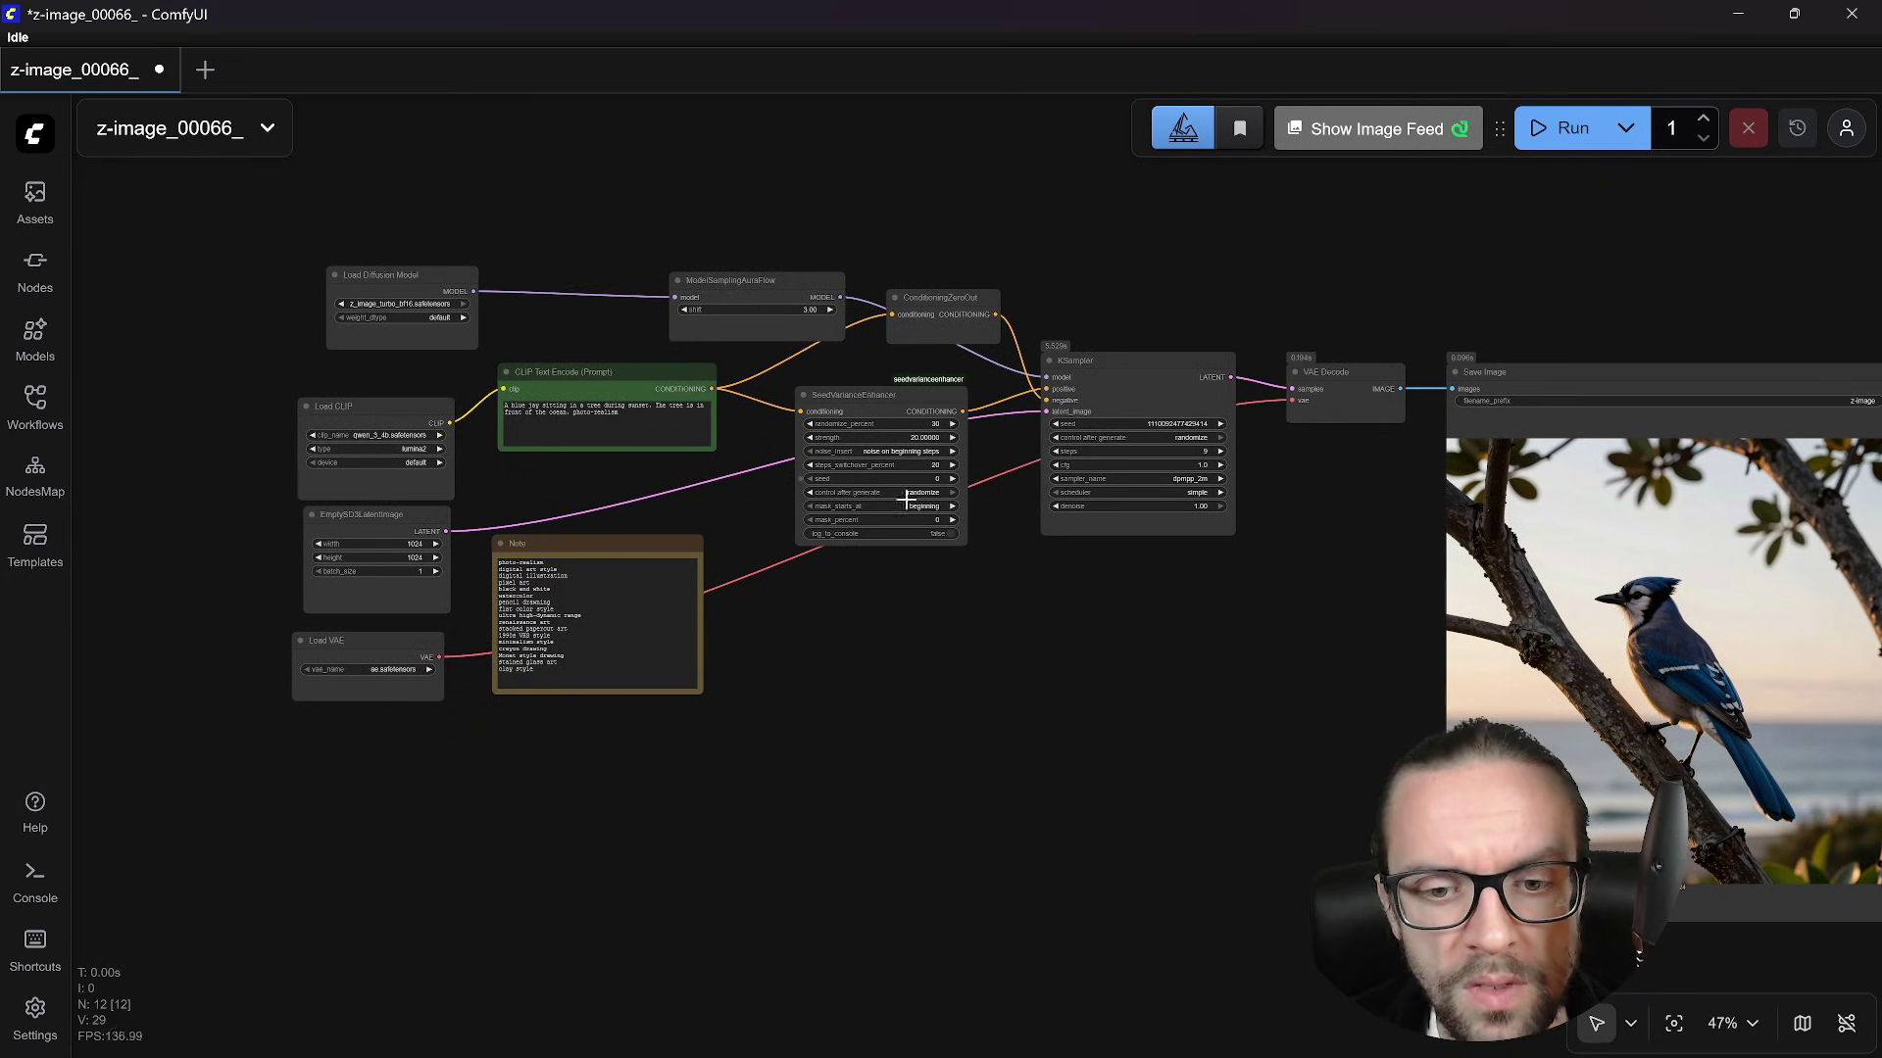
- Generate with the new enhancer settings, then queue three more runs to compare variety
{"action": "scroll", "coordinate": [1068, 558], "scroll_direction": "right", "scroll_amount": 2}
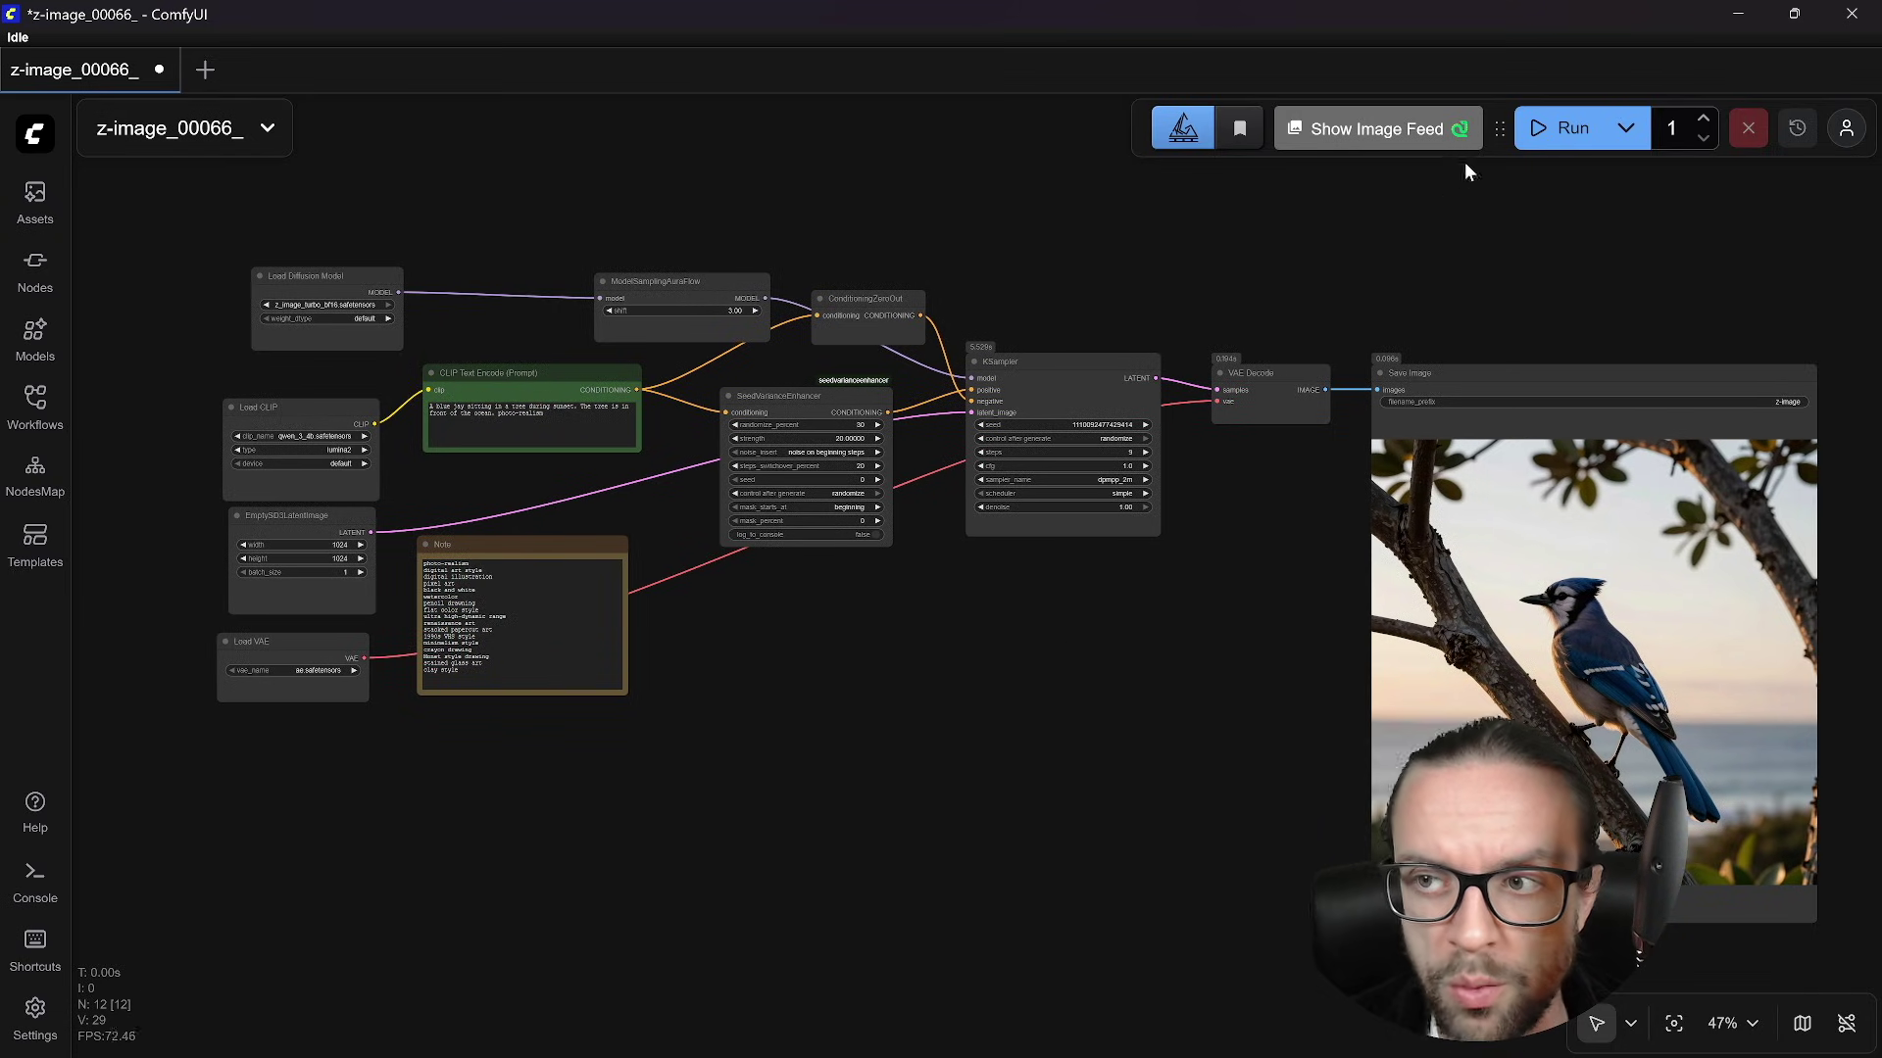
{"action": "left_click", "coordinate": [1566, 128]}
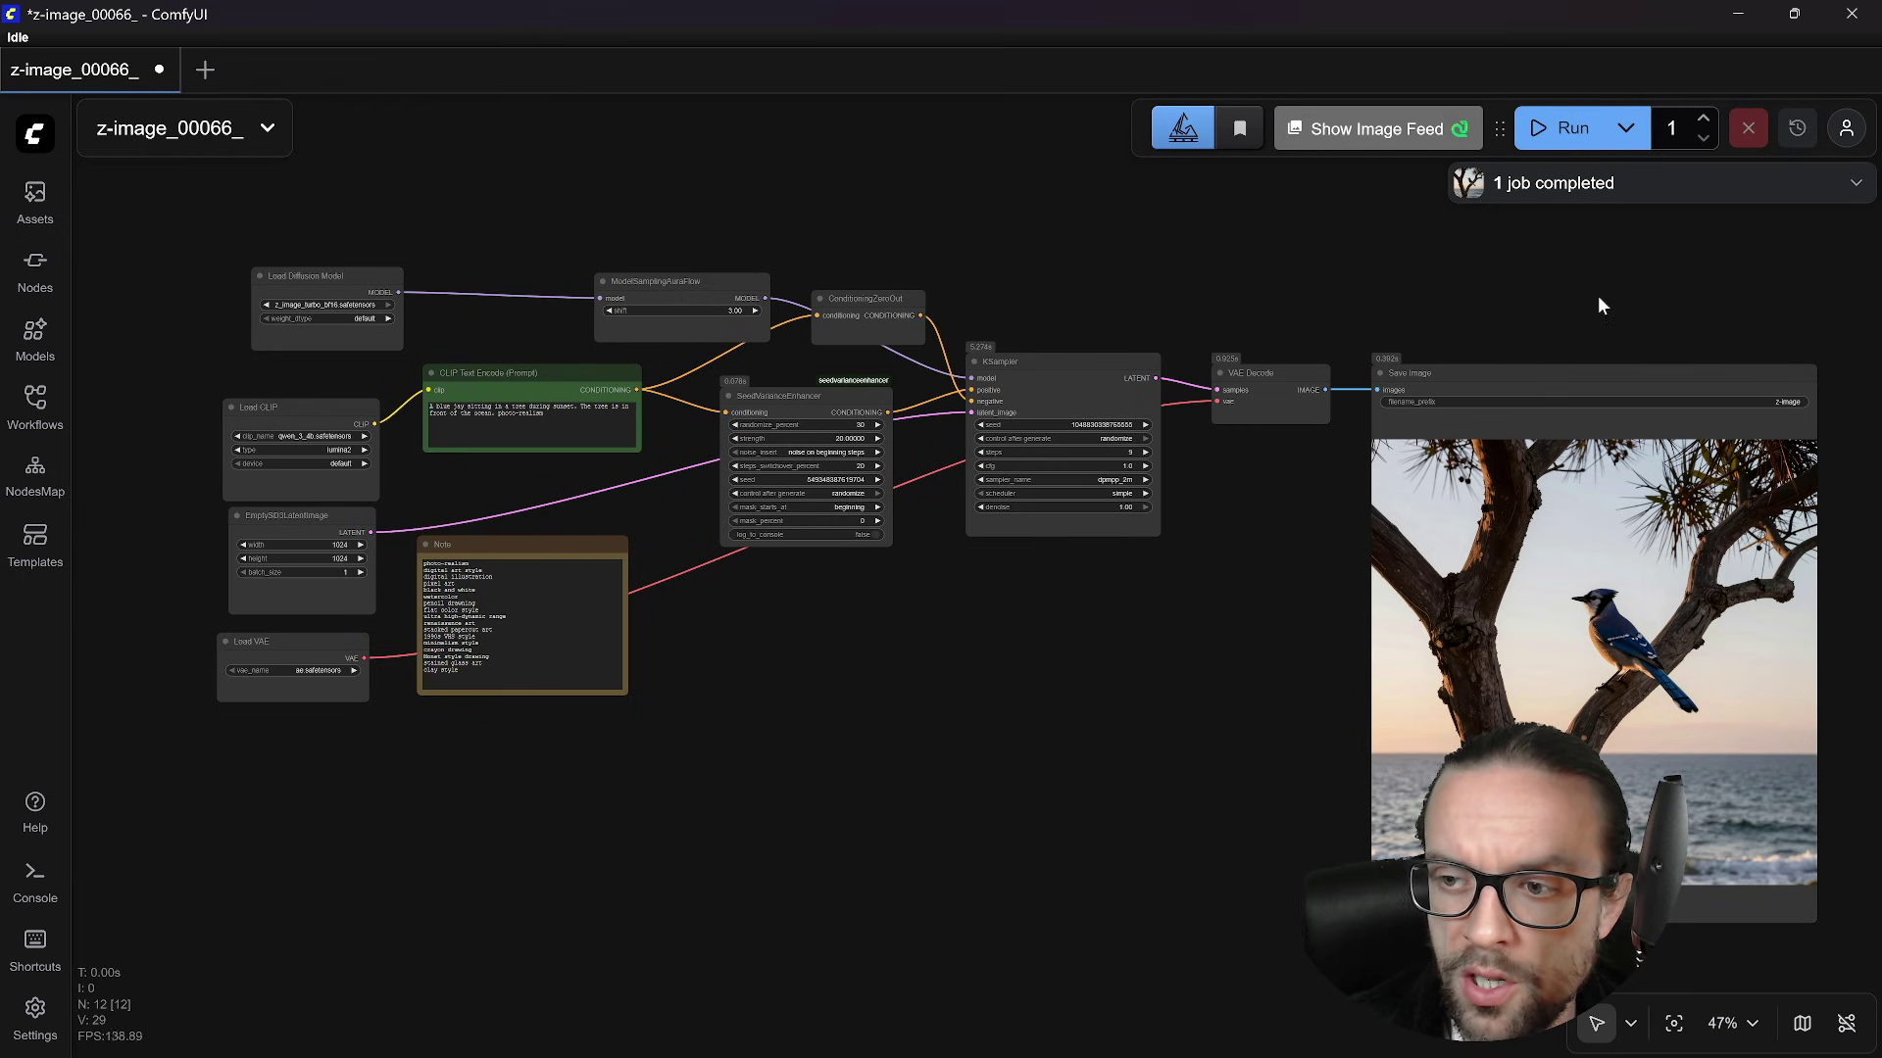
{"action": "left_click_drag", "start_coordinate": [1599, 297], "coordinate": [1243, 251]}
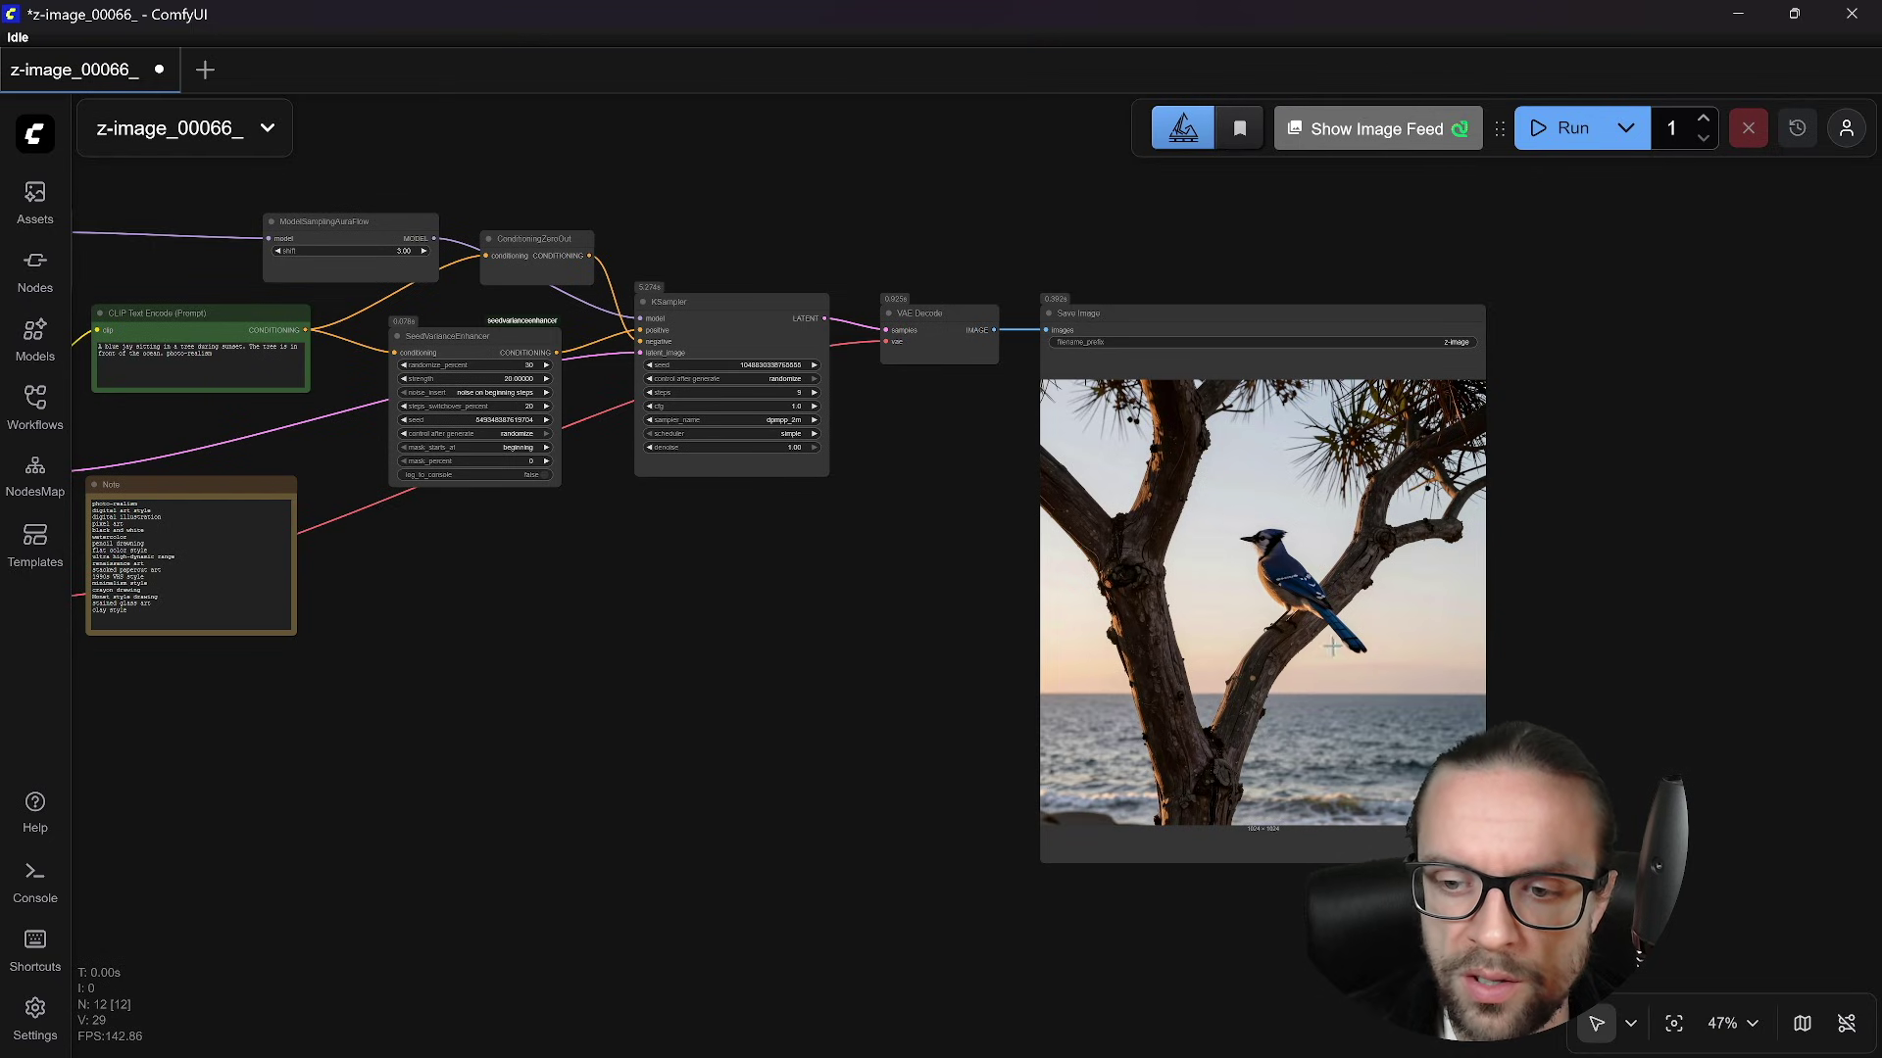
{"action": "left_click", "coordinate": [1572, 137]}
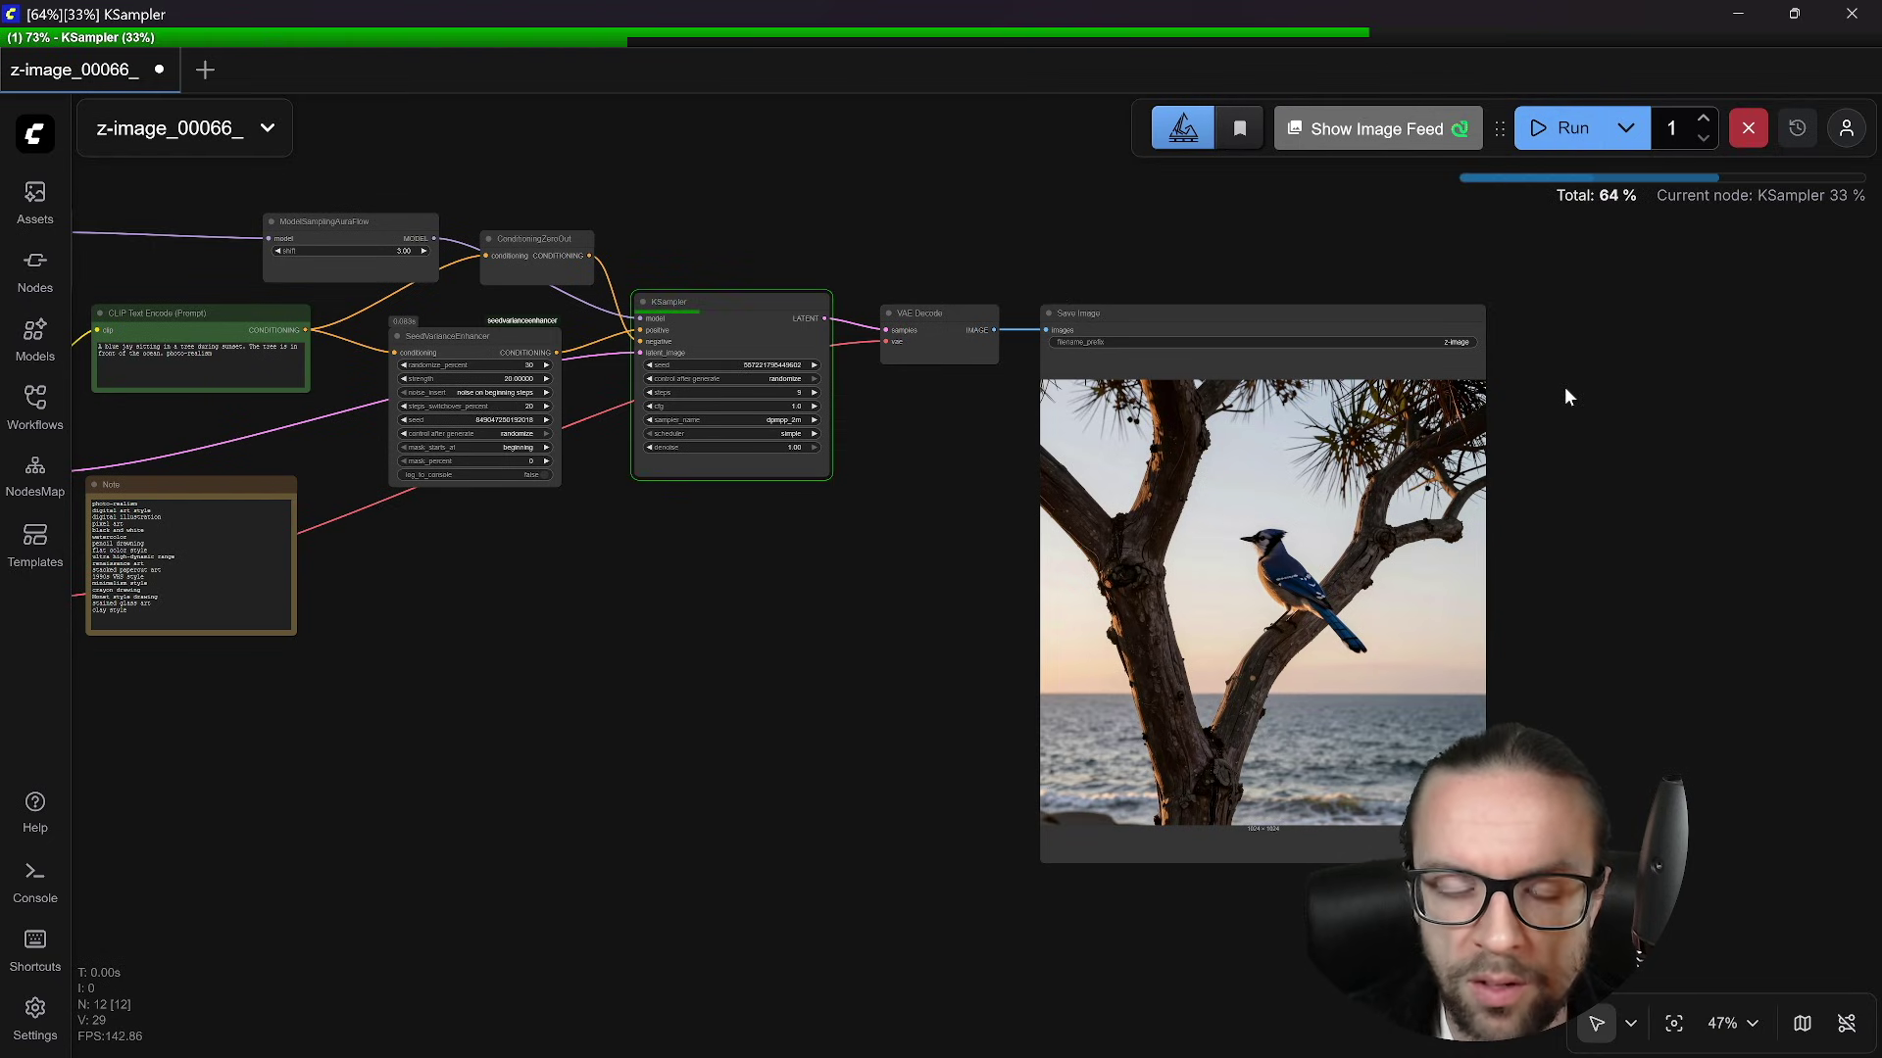
{"action": "left_click", "coordinate": [1572, 128]}
{"action": "left_click", "coordinate": [1572, 128]}
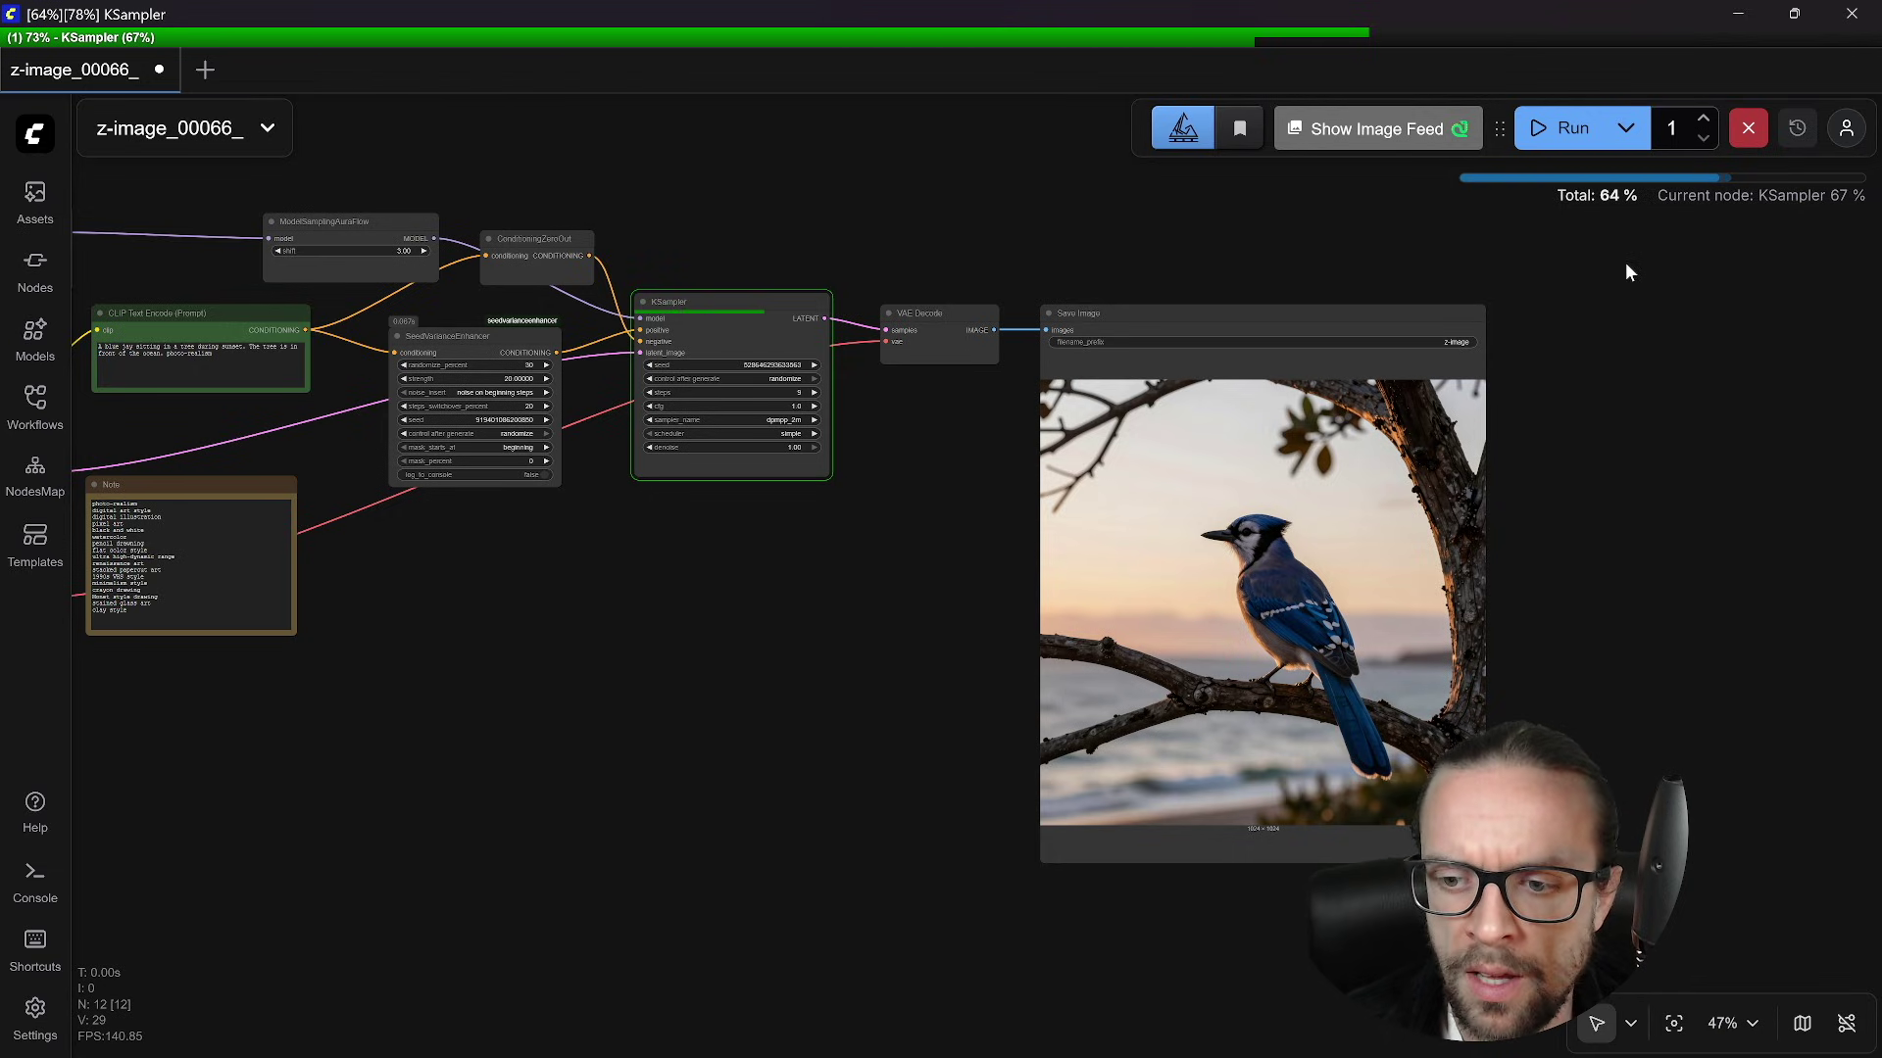
{"action": "mouse_move", "coordinate": [1621, 257]}
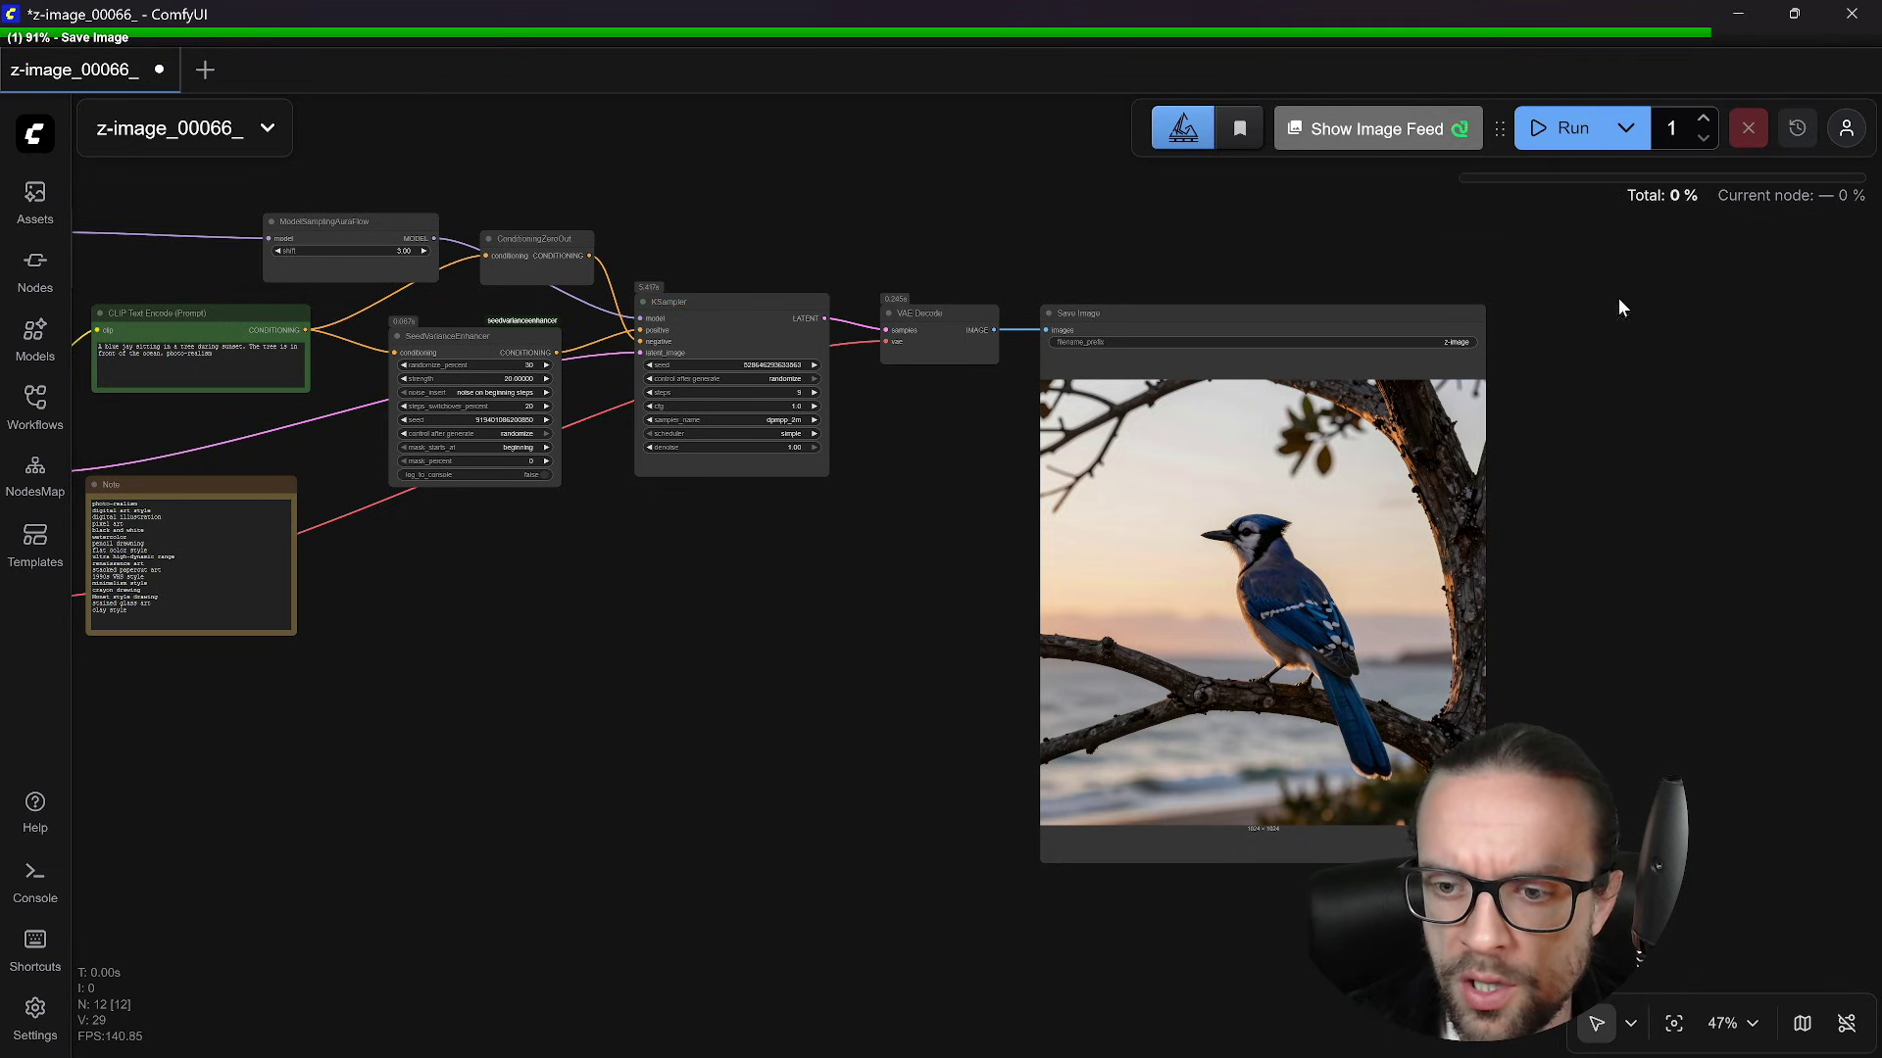
- Set steps_switchover_percent to 40 and queue two generations
{"action": "left_click_drag", "start_coordinate": [770, 643], "coordinate": [1041, 634]}
{"action": "left_click", "coordinate": [747, 363]}
{"action": "key", "text": "Return"}
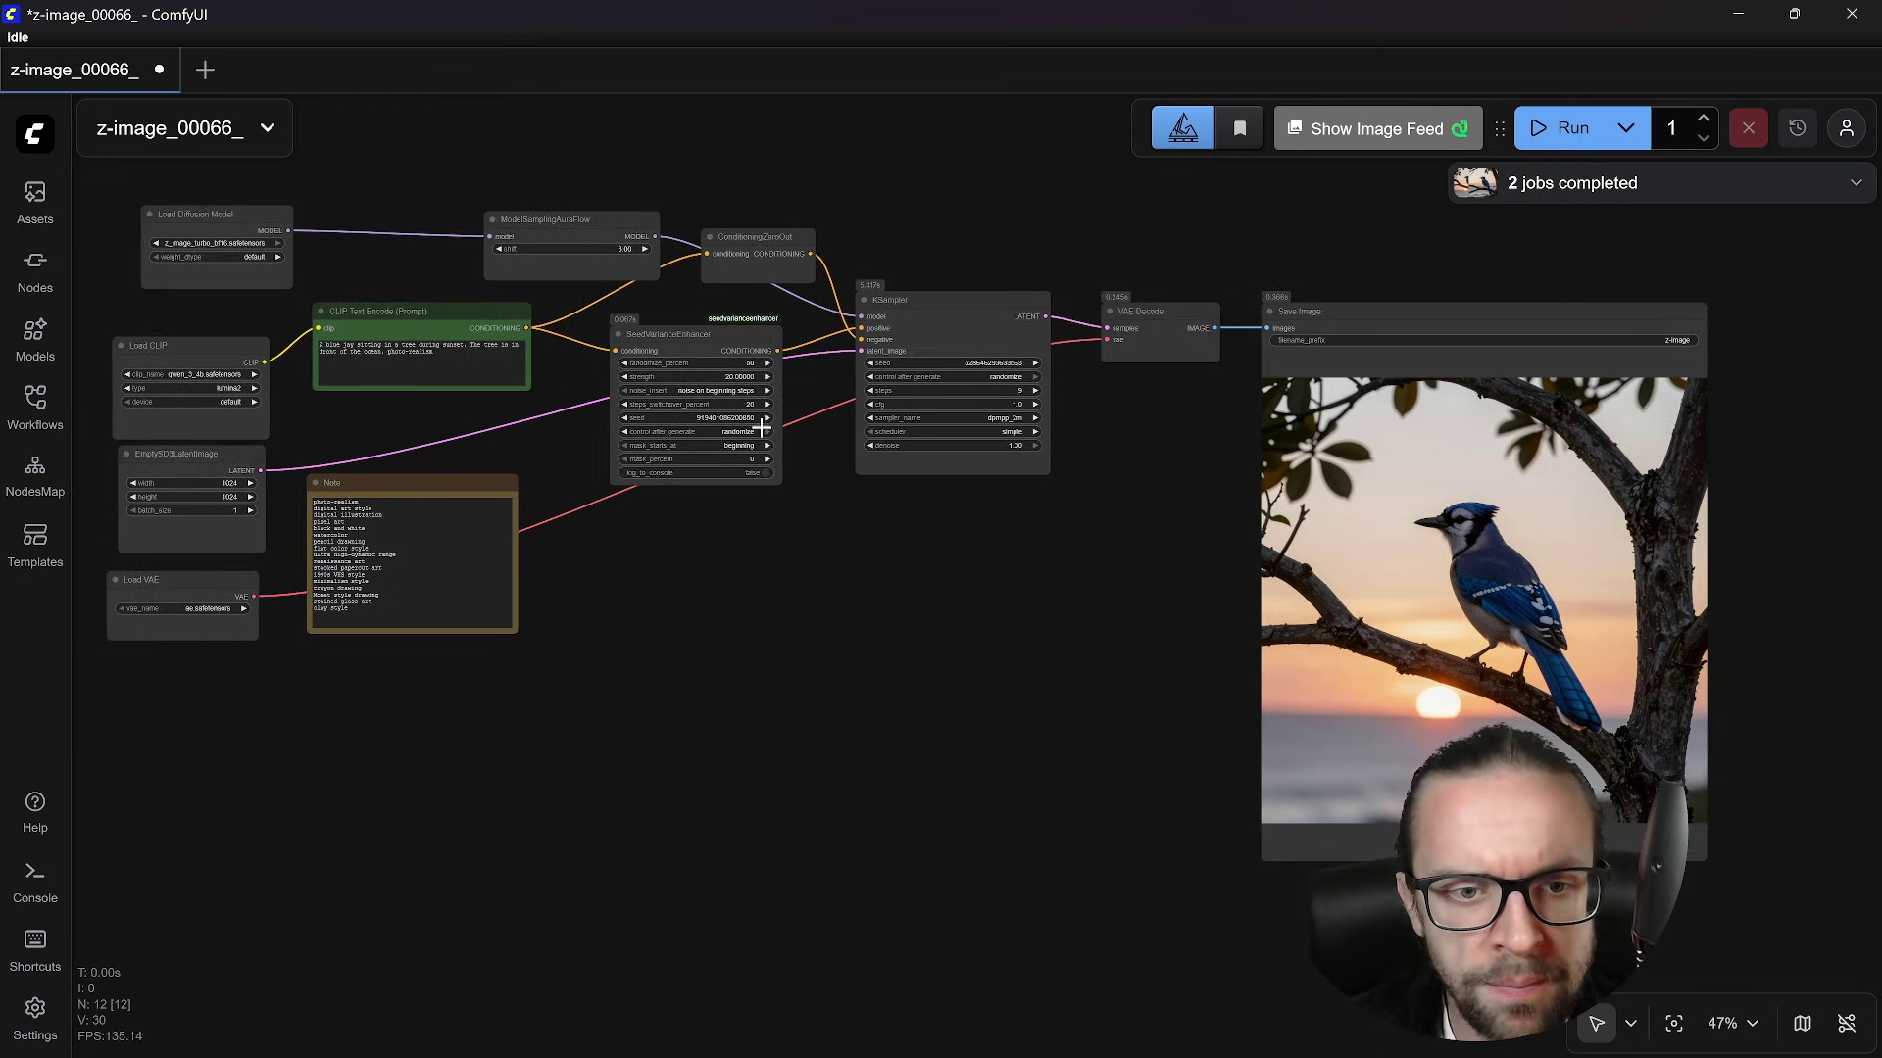
{"action": "left_click", "coordinate": [749, 404]}
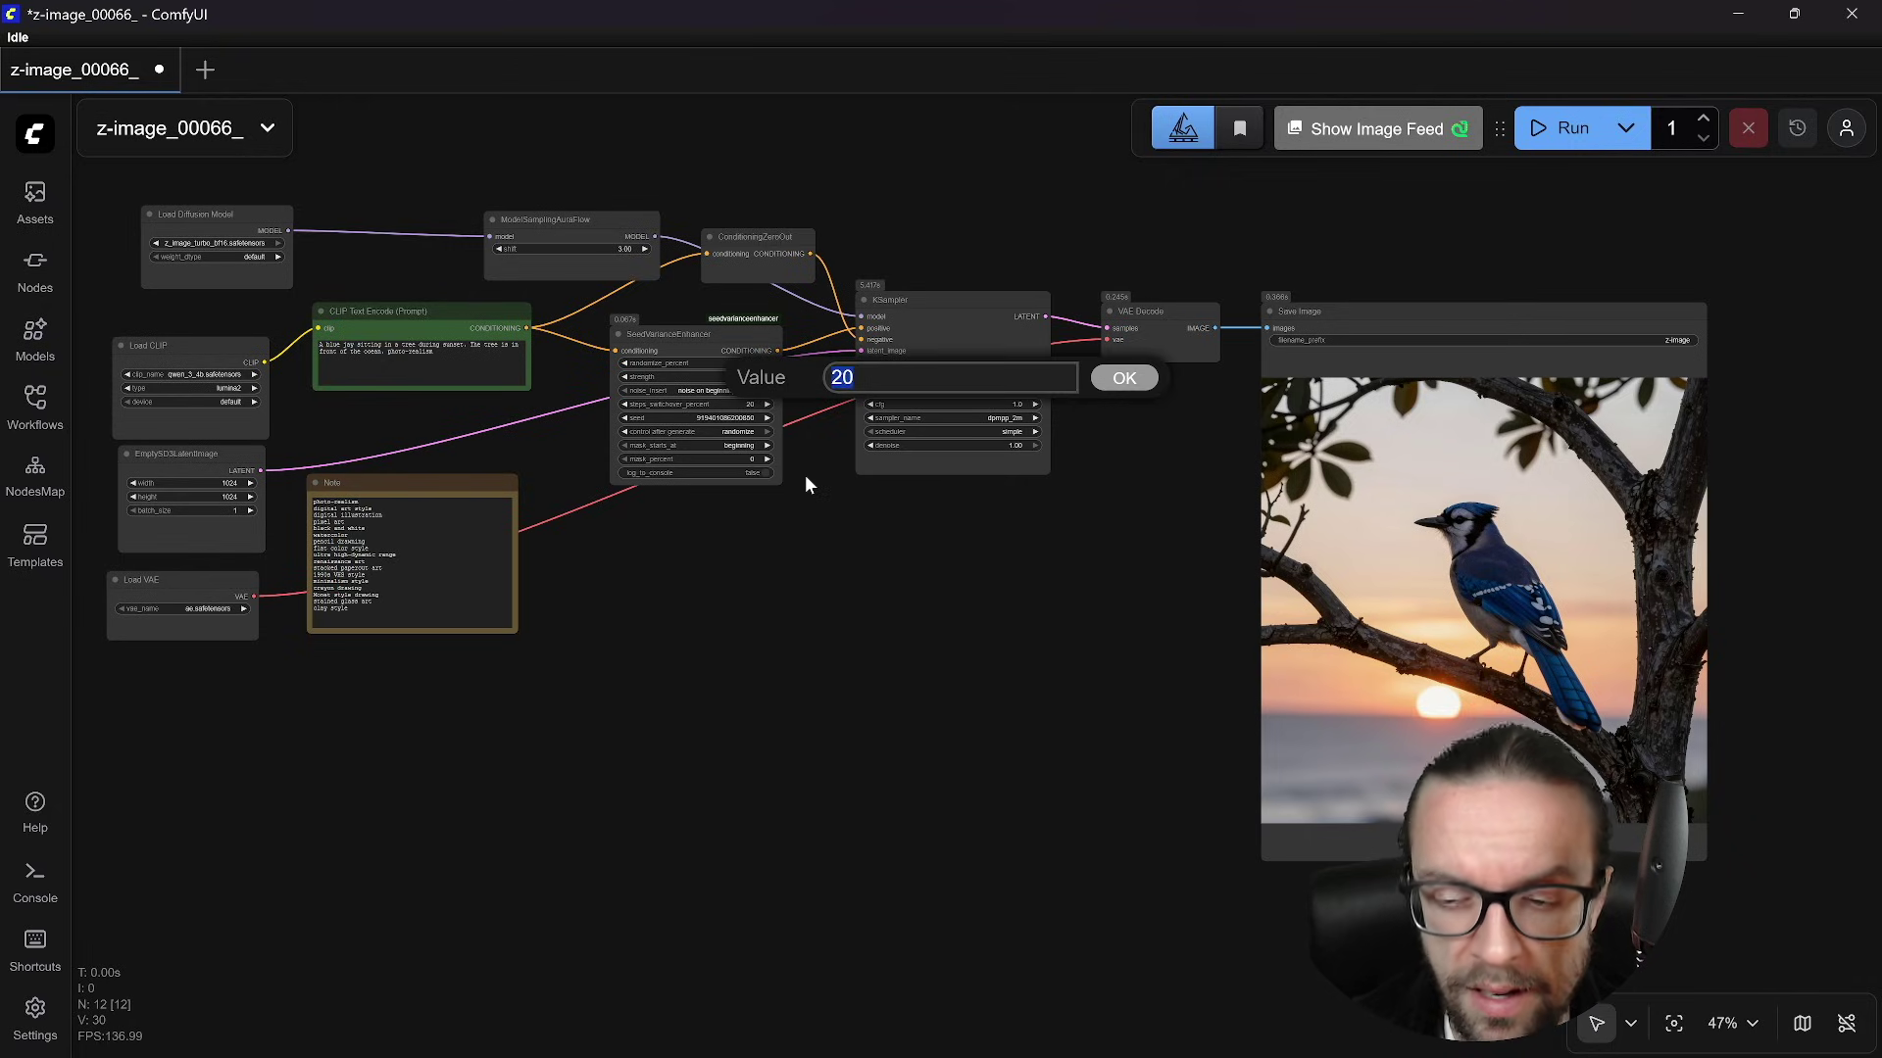
{"action": "type", "text": "40"}
{"action": "key", "text": "Return"}
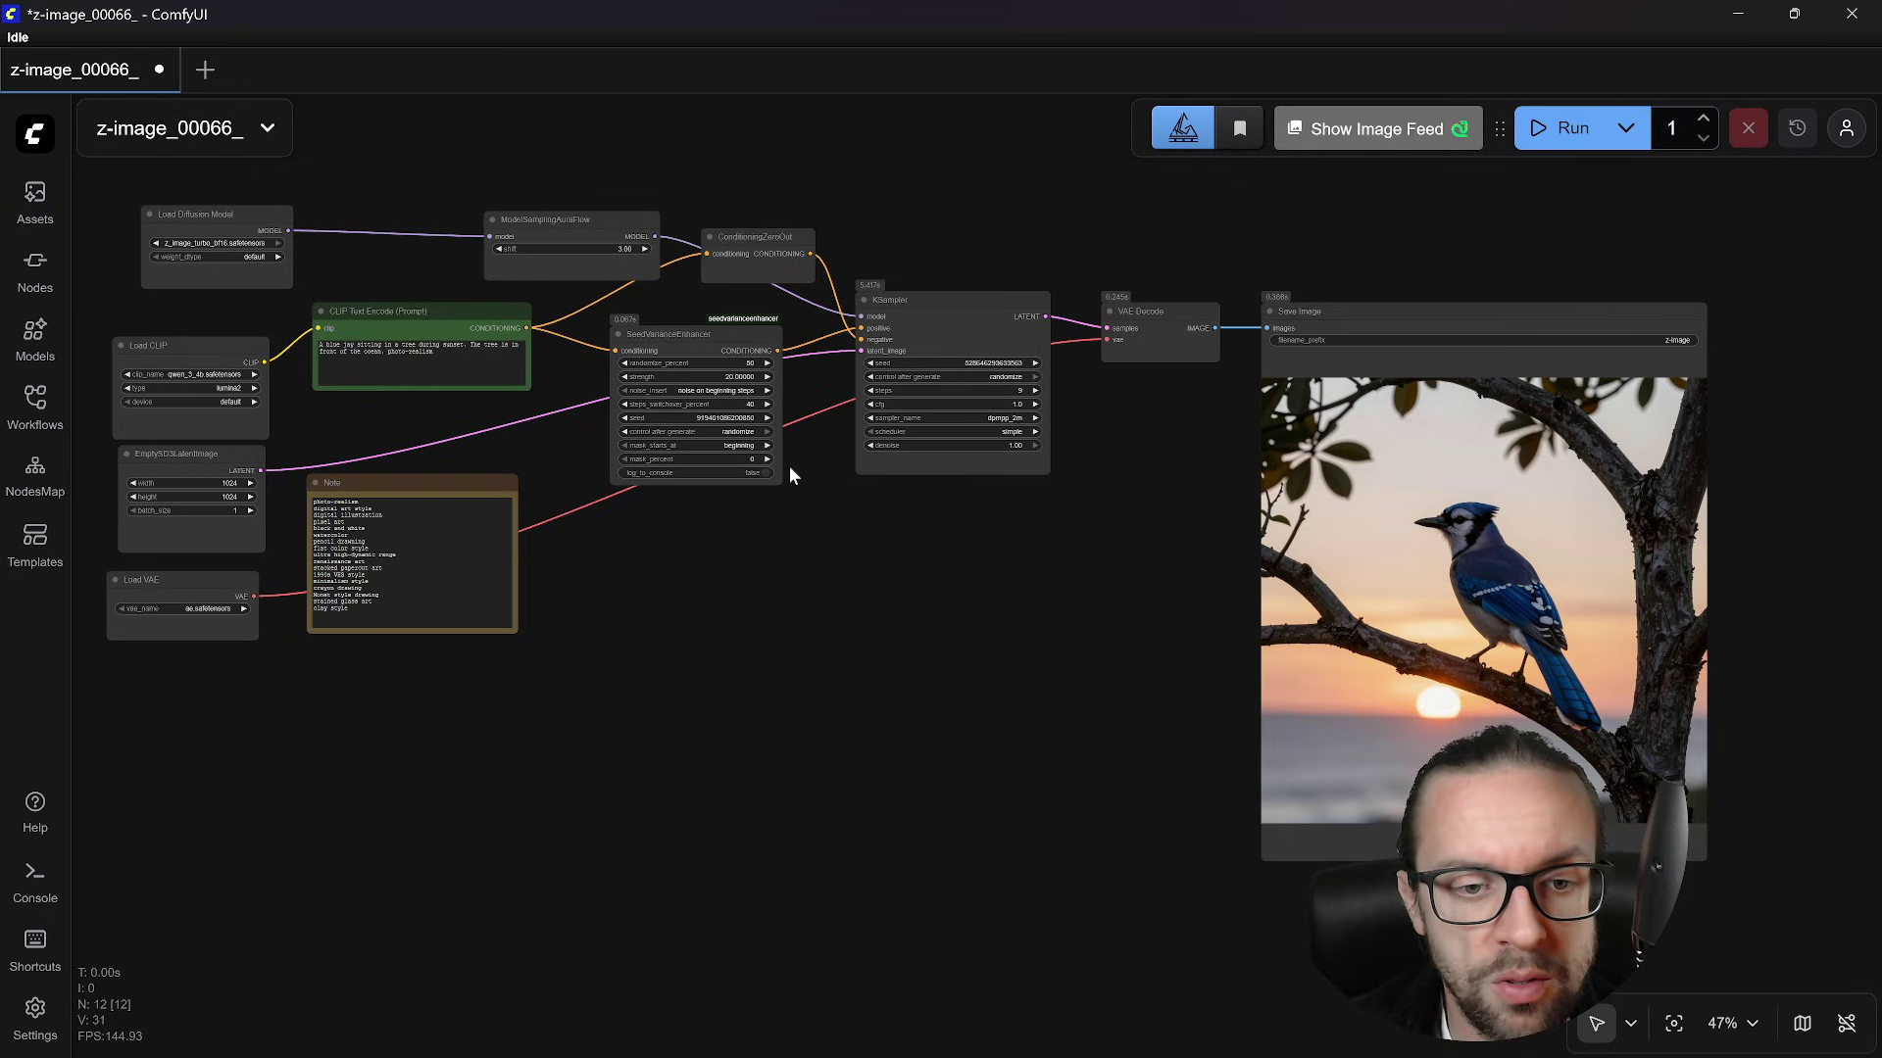
{"action": "left_click", "coordinate": [1554, 132]}
{"action": "left_click", "coordinate": [1556, 130]}
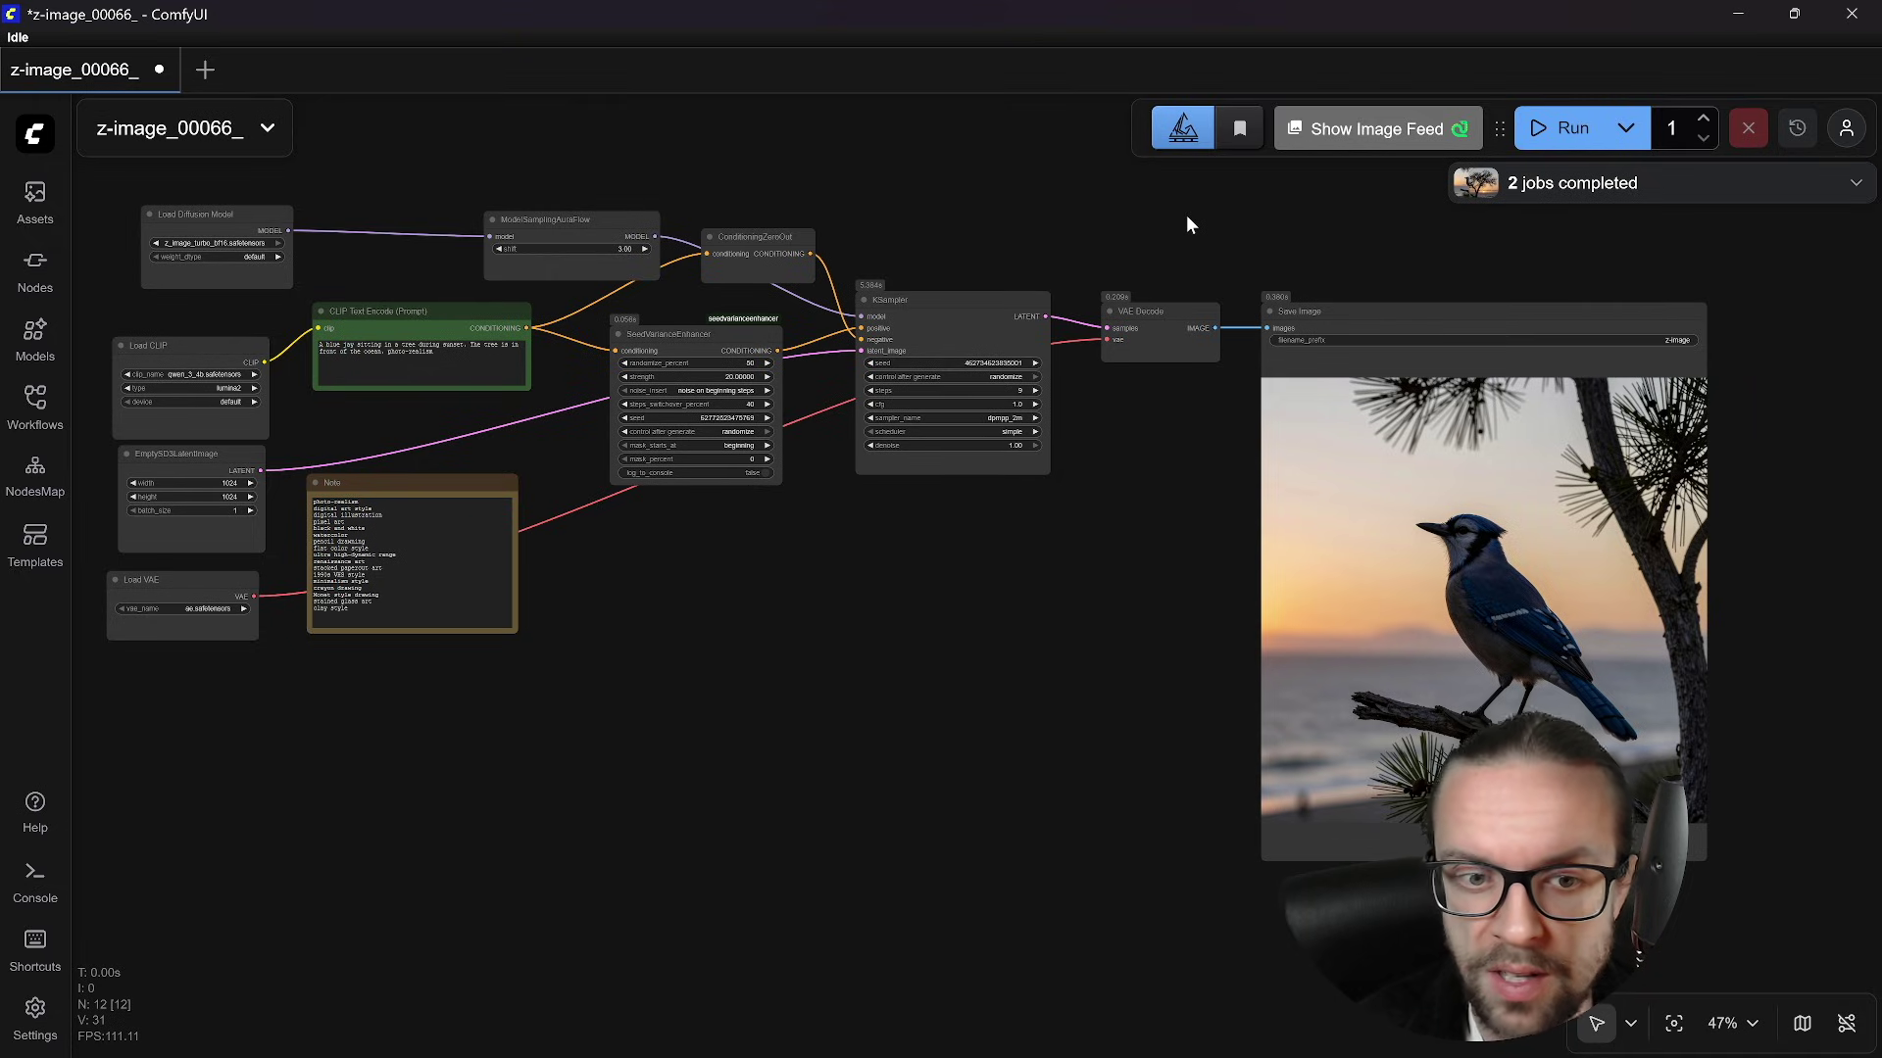
- Set the enhancer strength to 50 and generate an image
{"action": "left_click", "coordinate": [740, 375]}
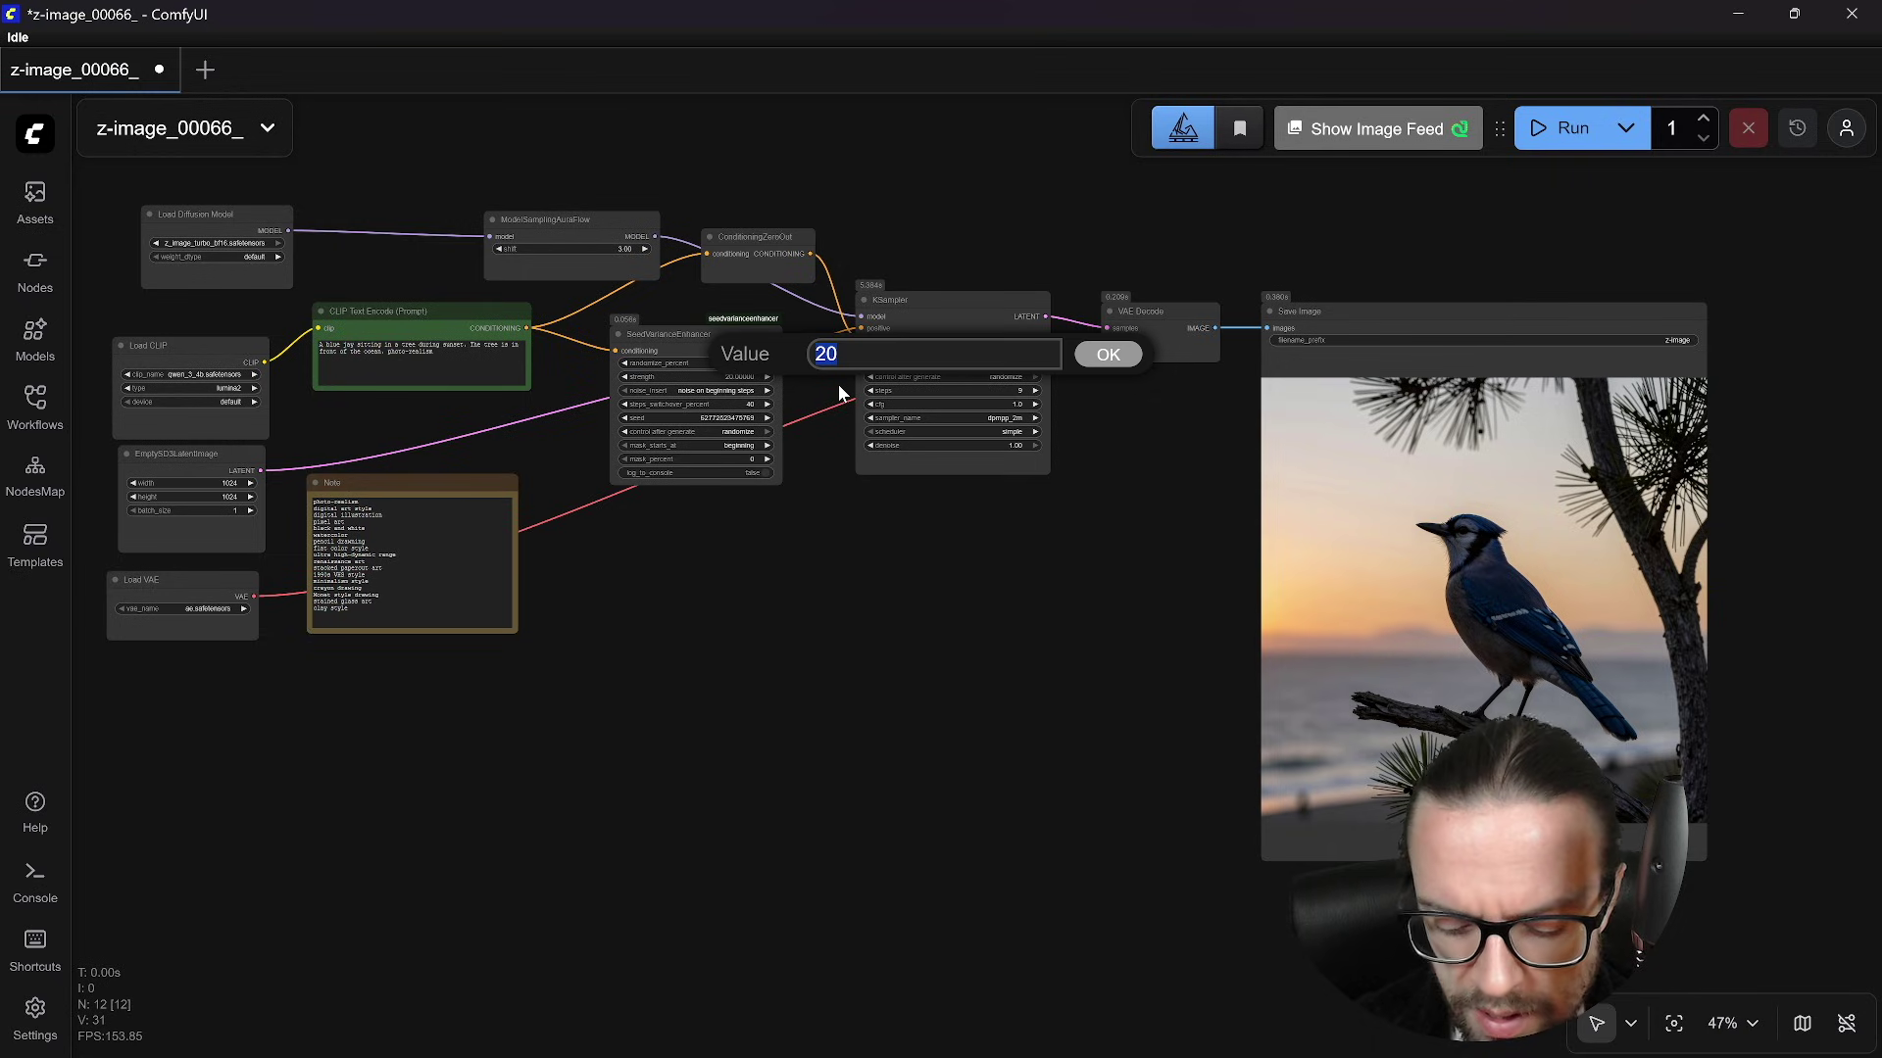
{"action": "key", "text": "Return"}
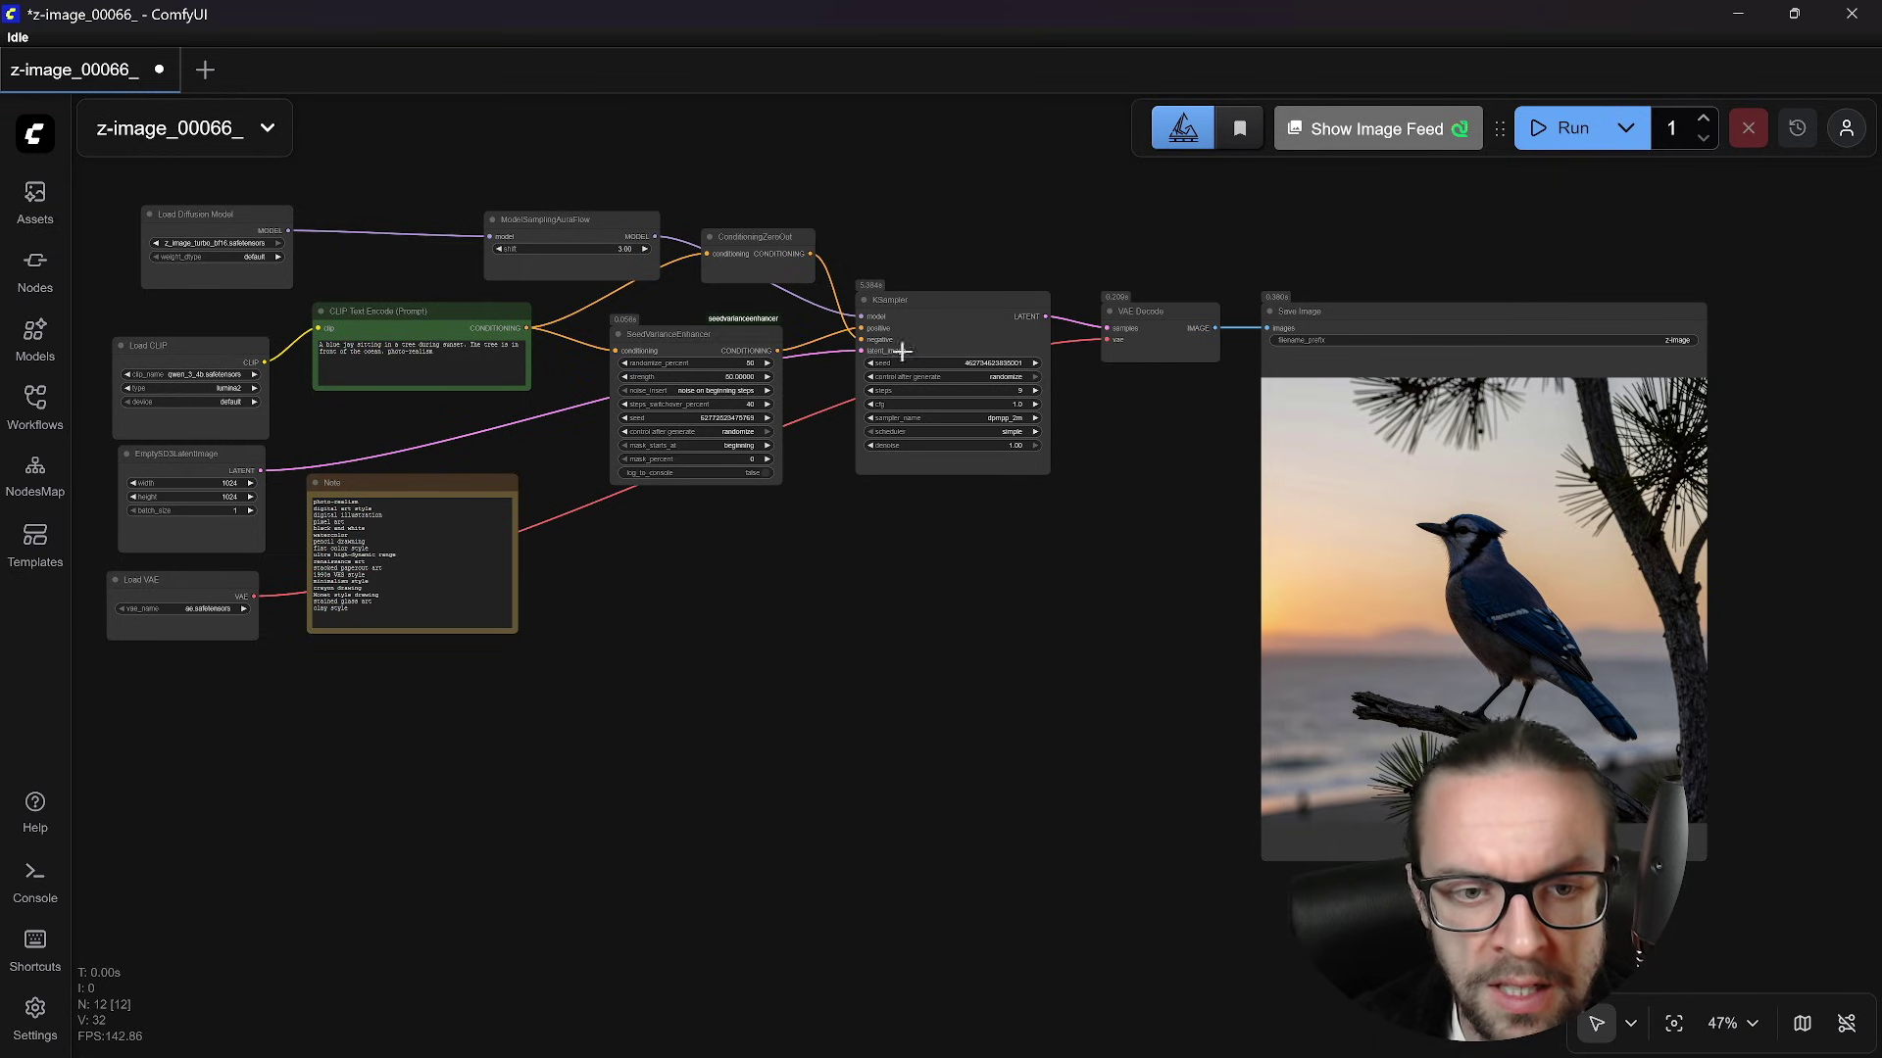
{"action": "left_click", "coordinate": [1568, 142]}
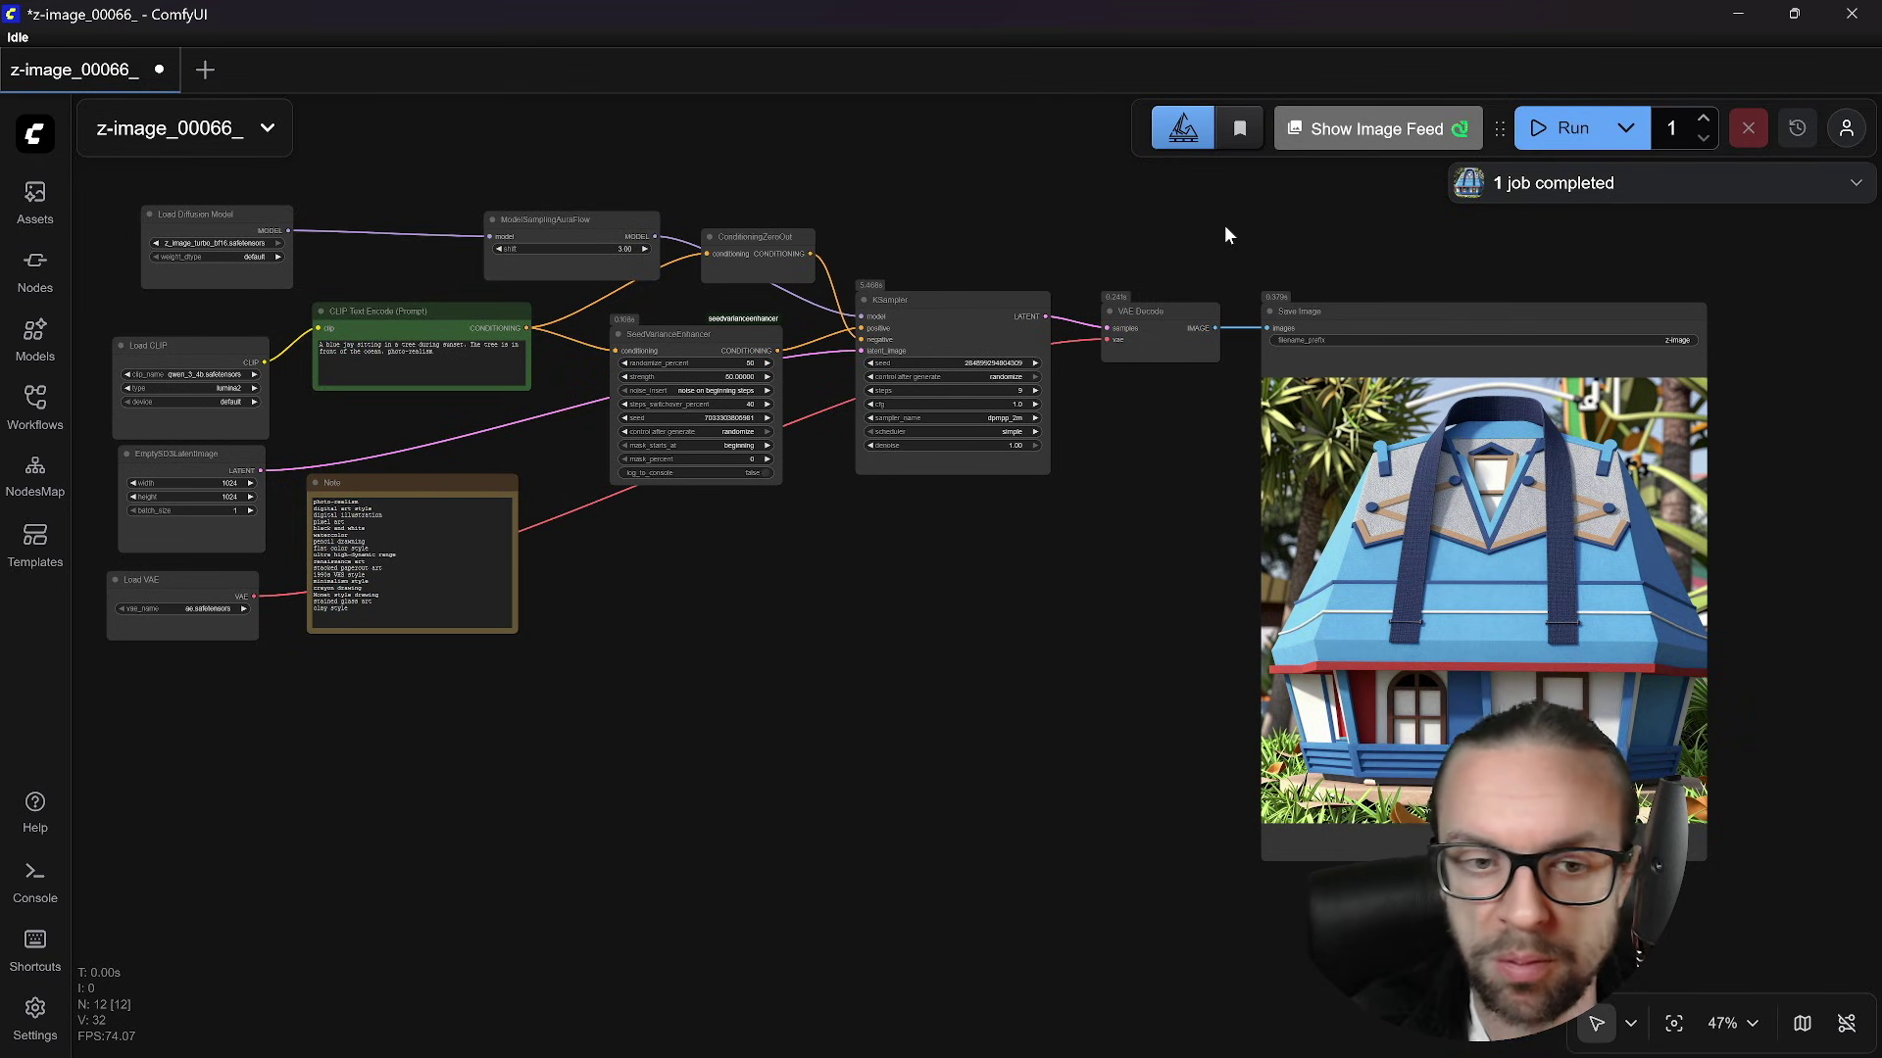
- Return the enhancer strength to 20 and generate two more images
{"action": "left_click", "coordinate": [740, 376]}
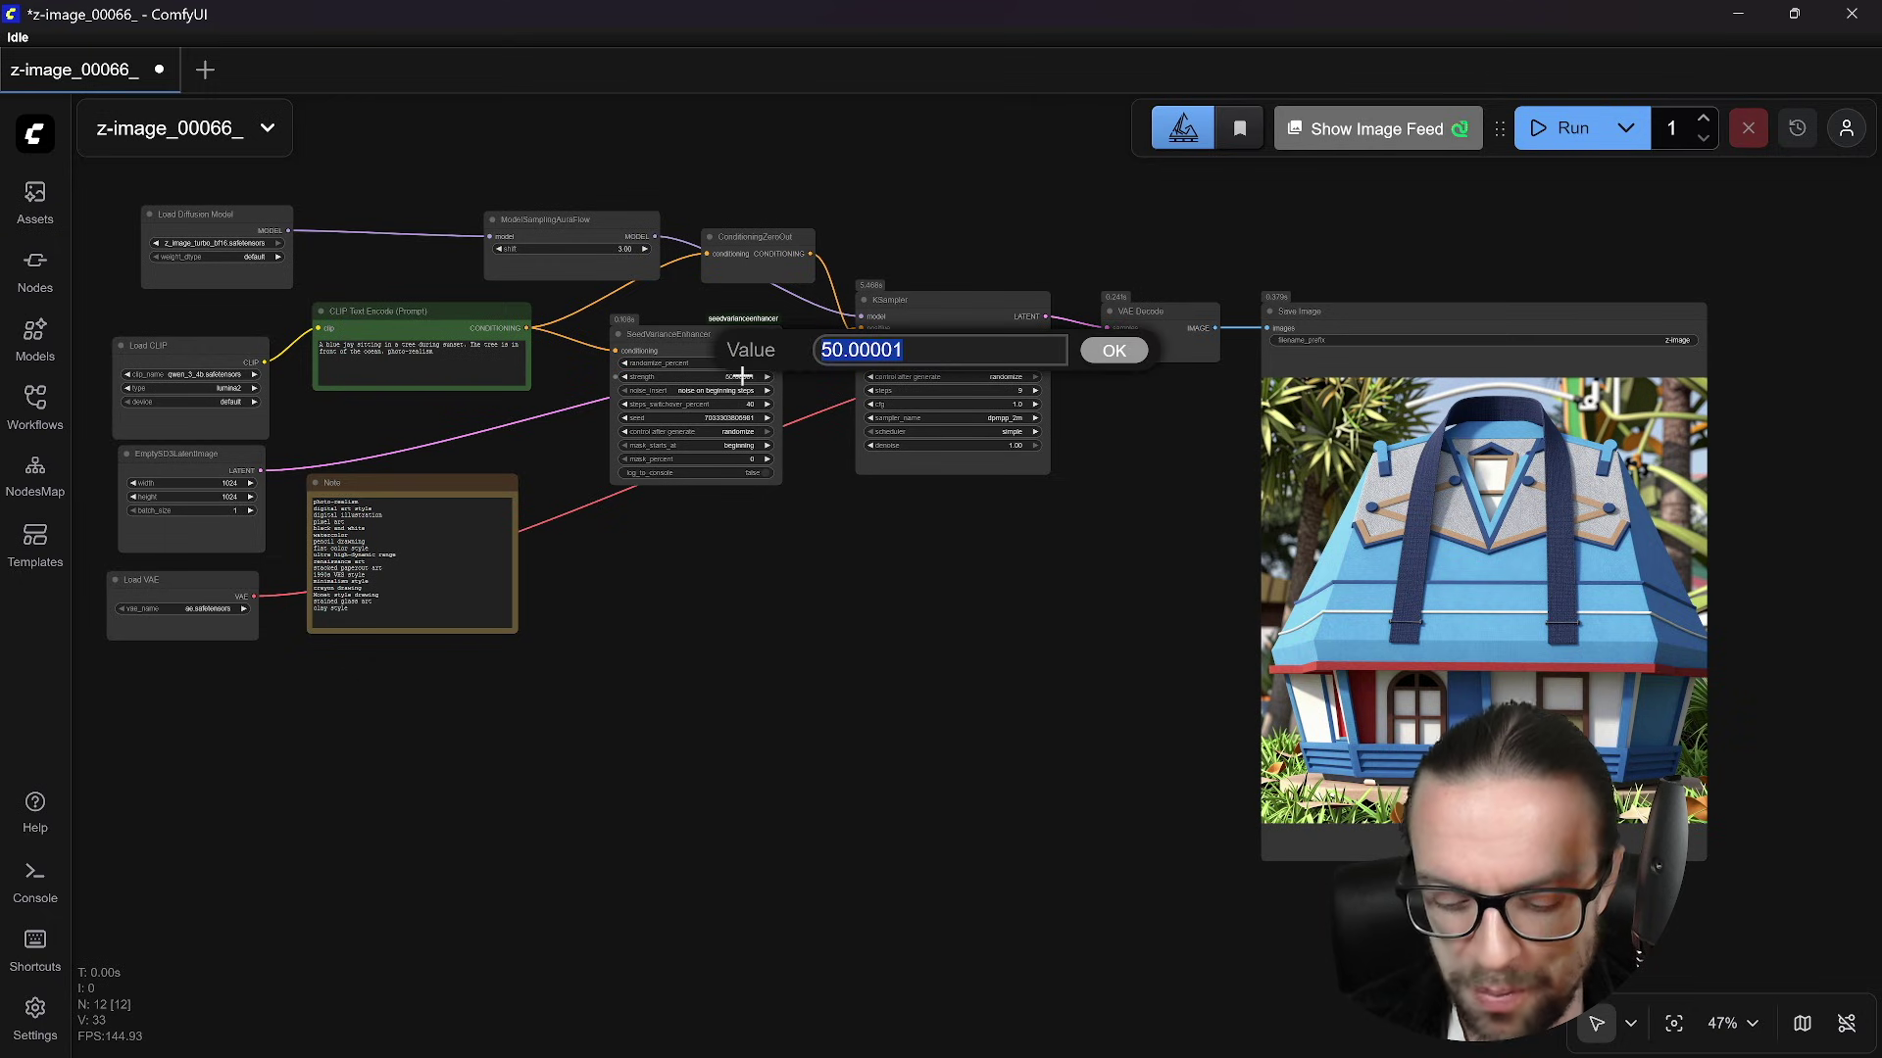
{"action": "type", "text": "20"}
{"action": "key", "text": "Return"}
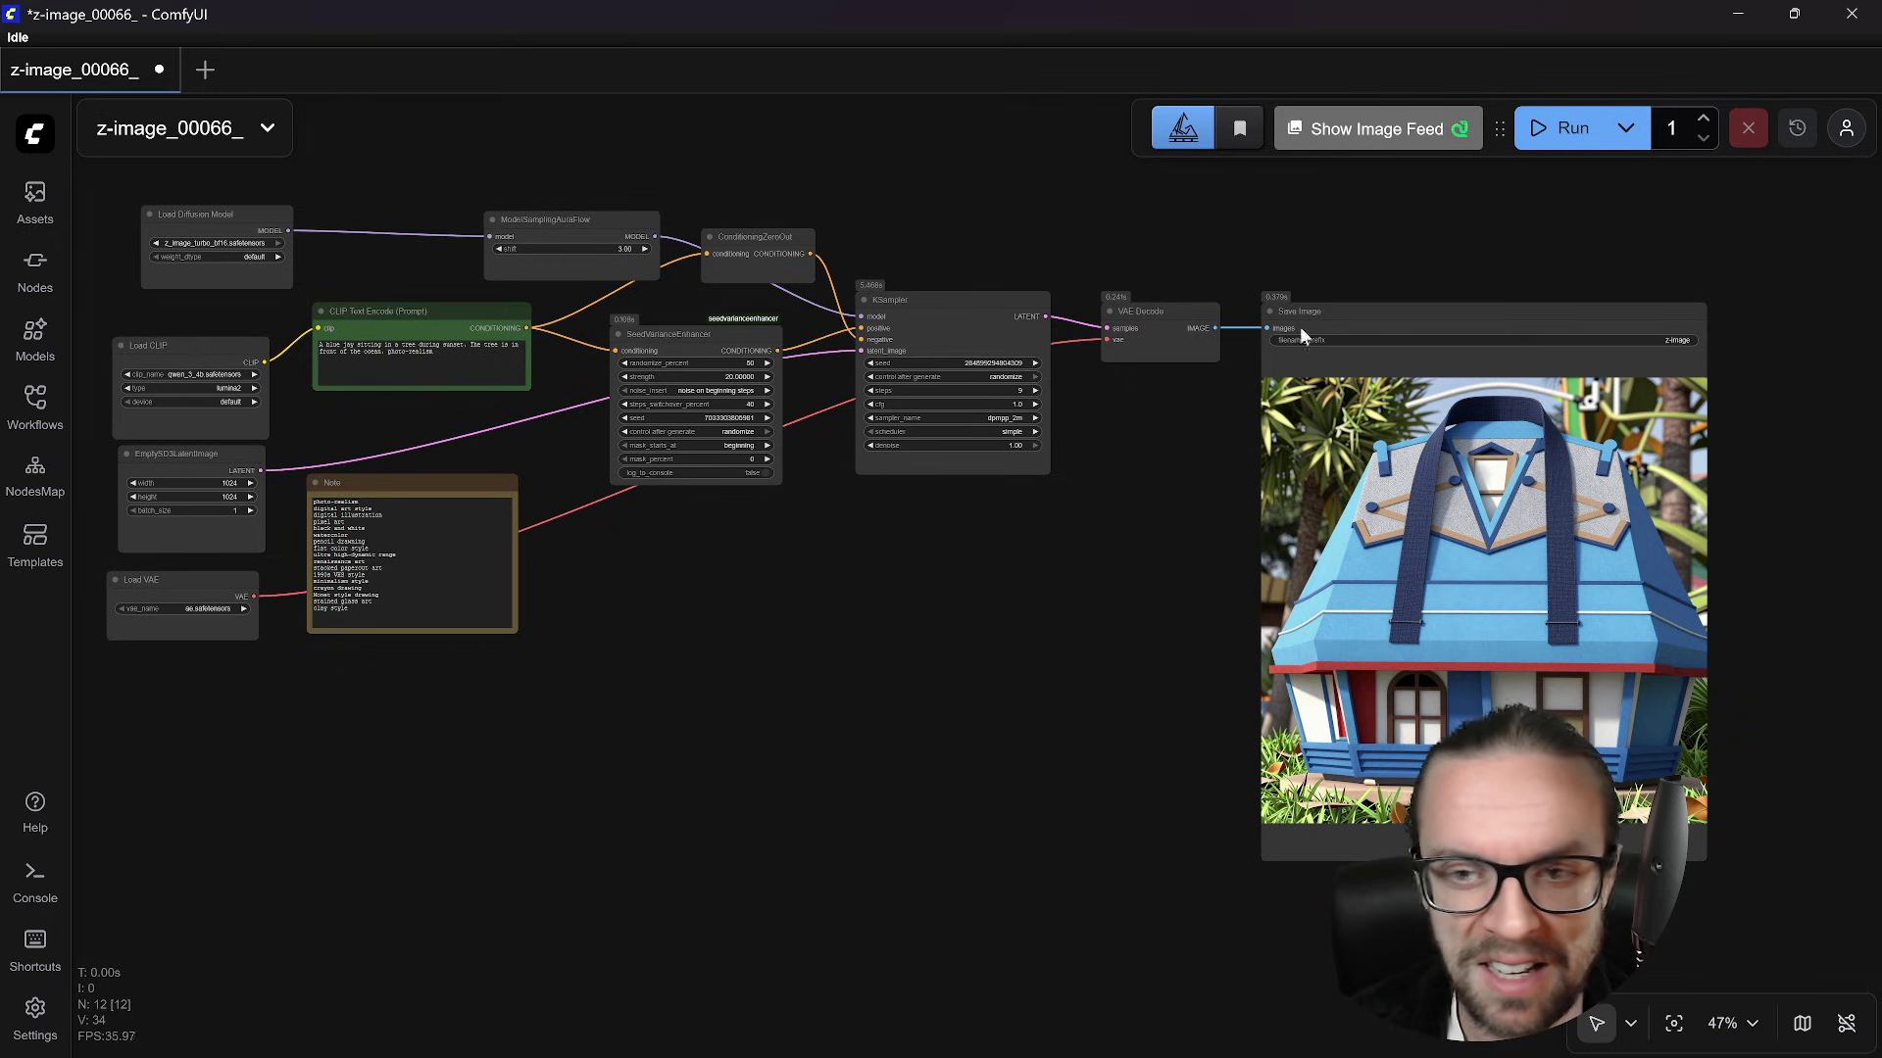
{"action": "left_click", "coordinate": [1543, 137]}
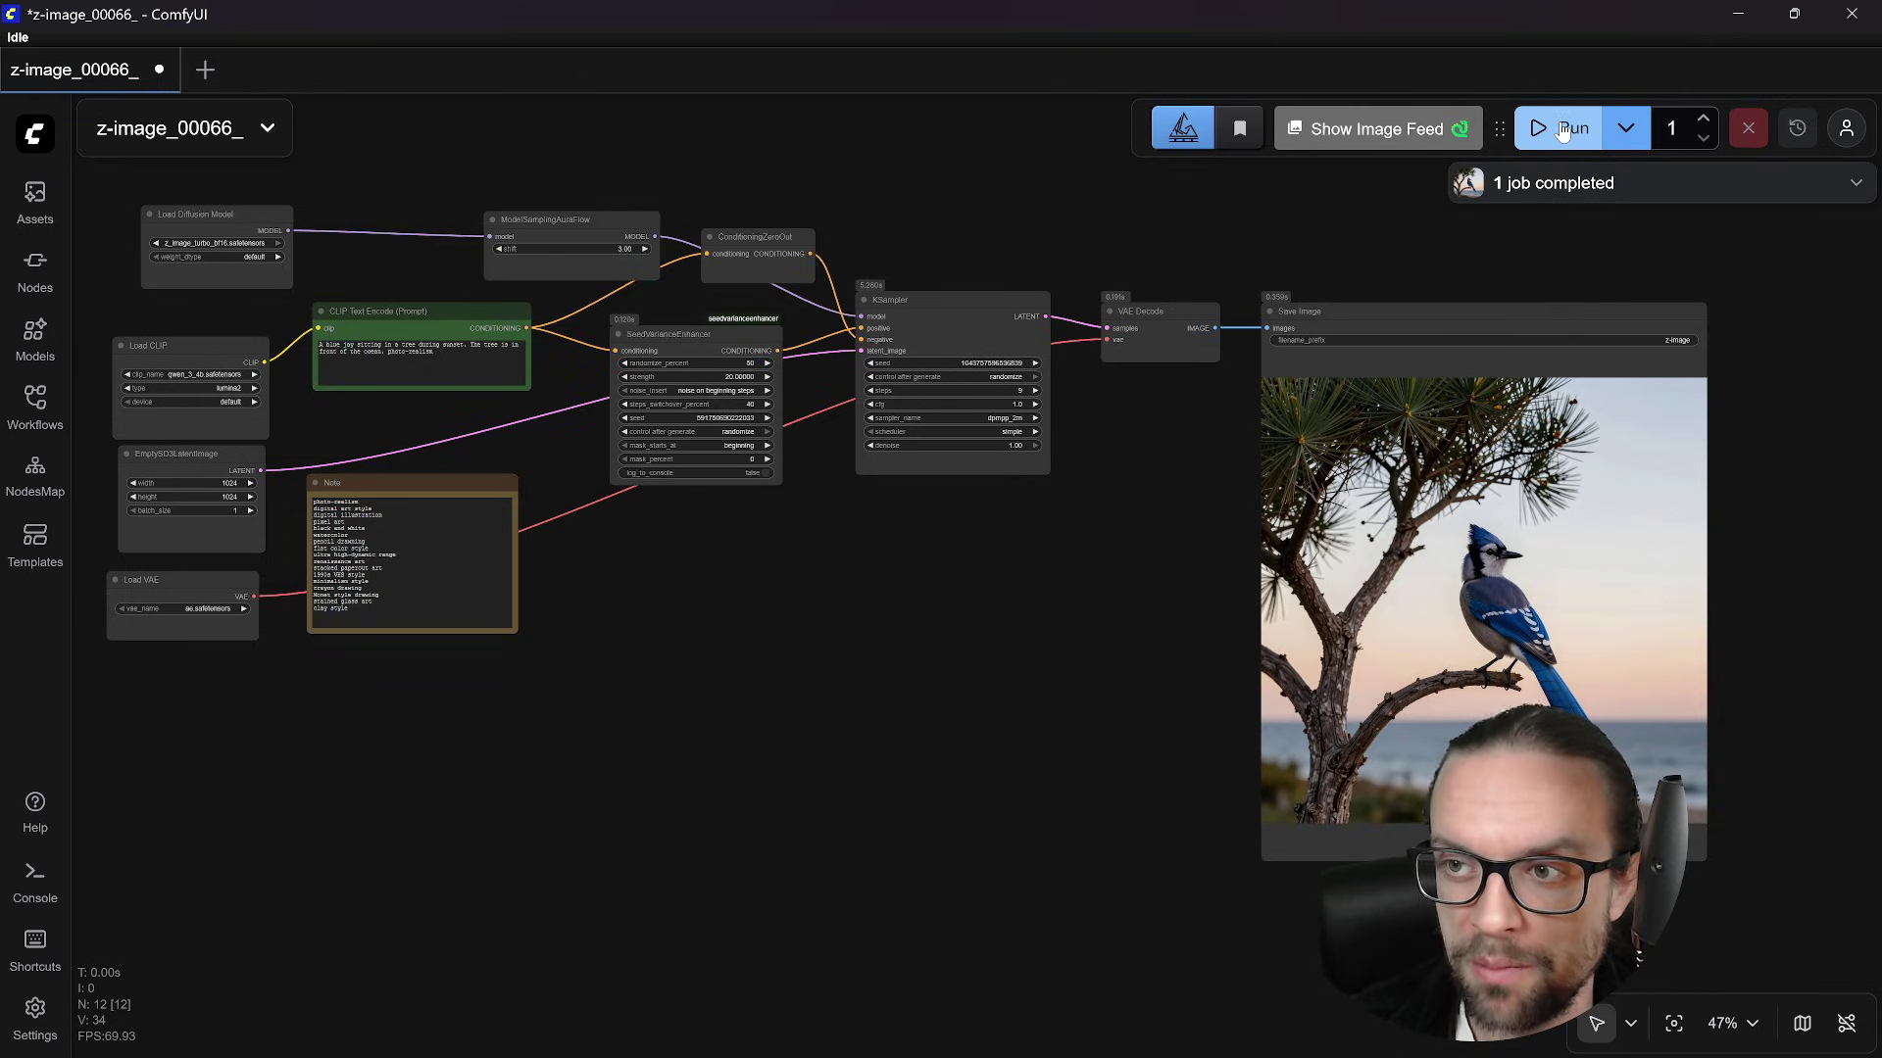
{"action": "left_click", "coordinate": [1556, 131]}
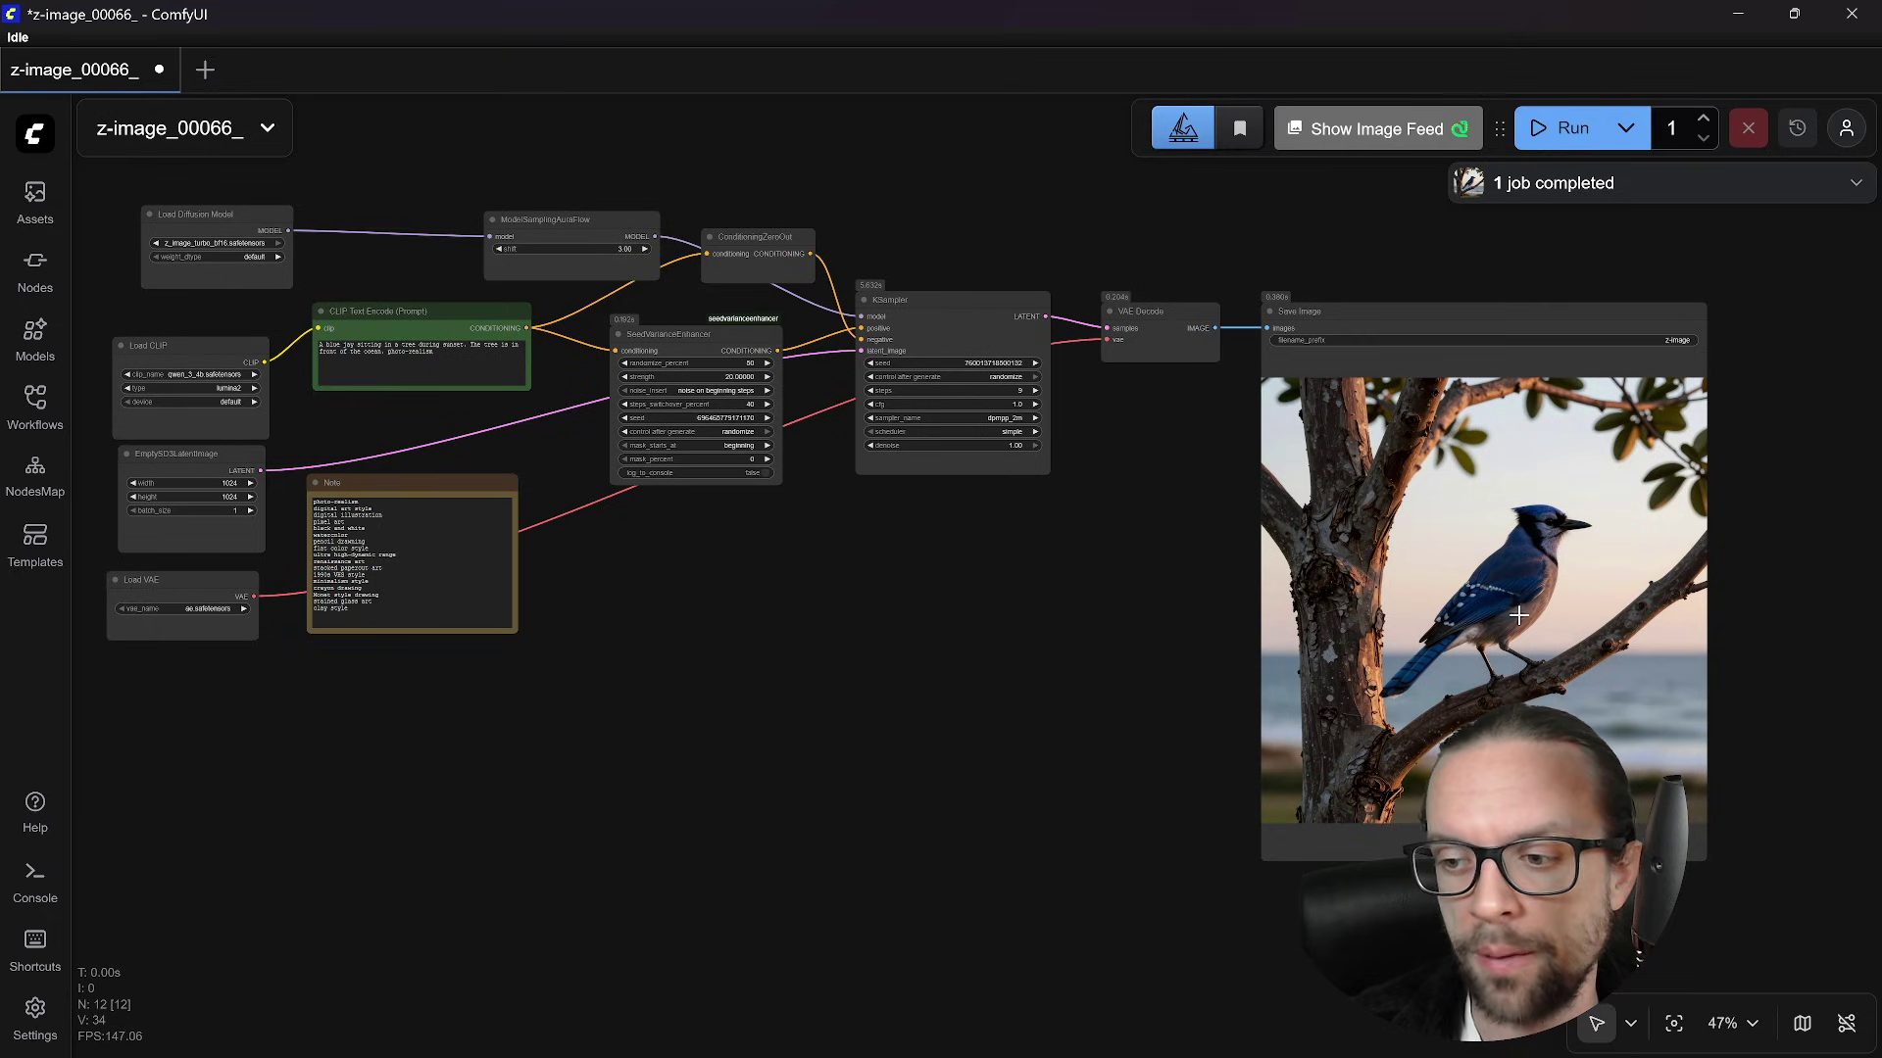
- Set SeedVarianceEnhancer randomize_percent to 80 and generate an image
{"action": "left_click", "coordinate": [752, 365]}
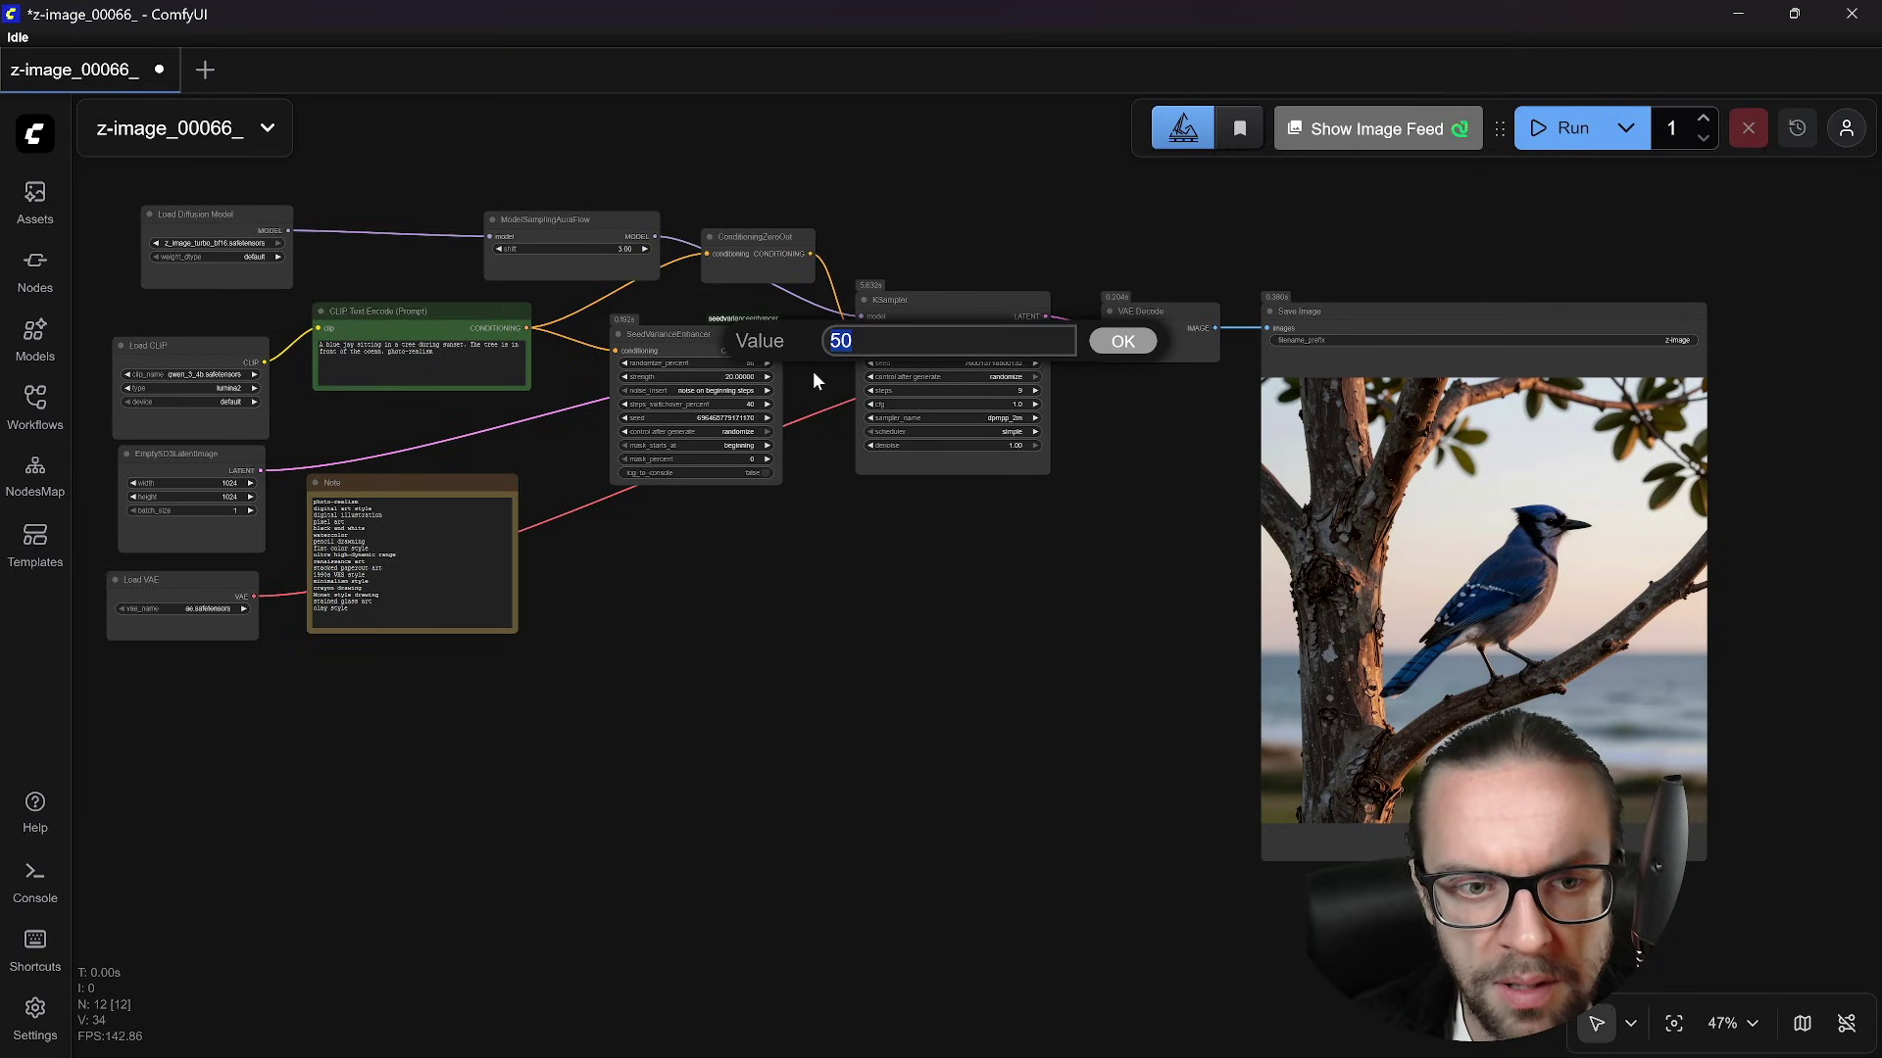
{"action": "type", "text": "80"}
{"action": "key", "text": "Return"}
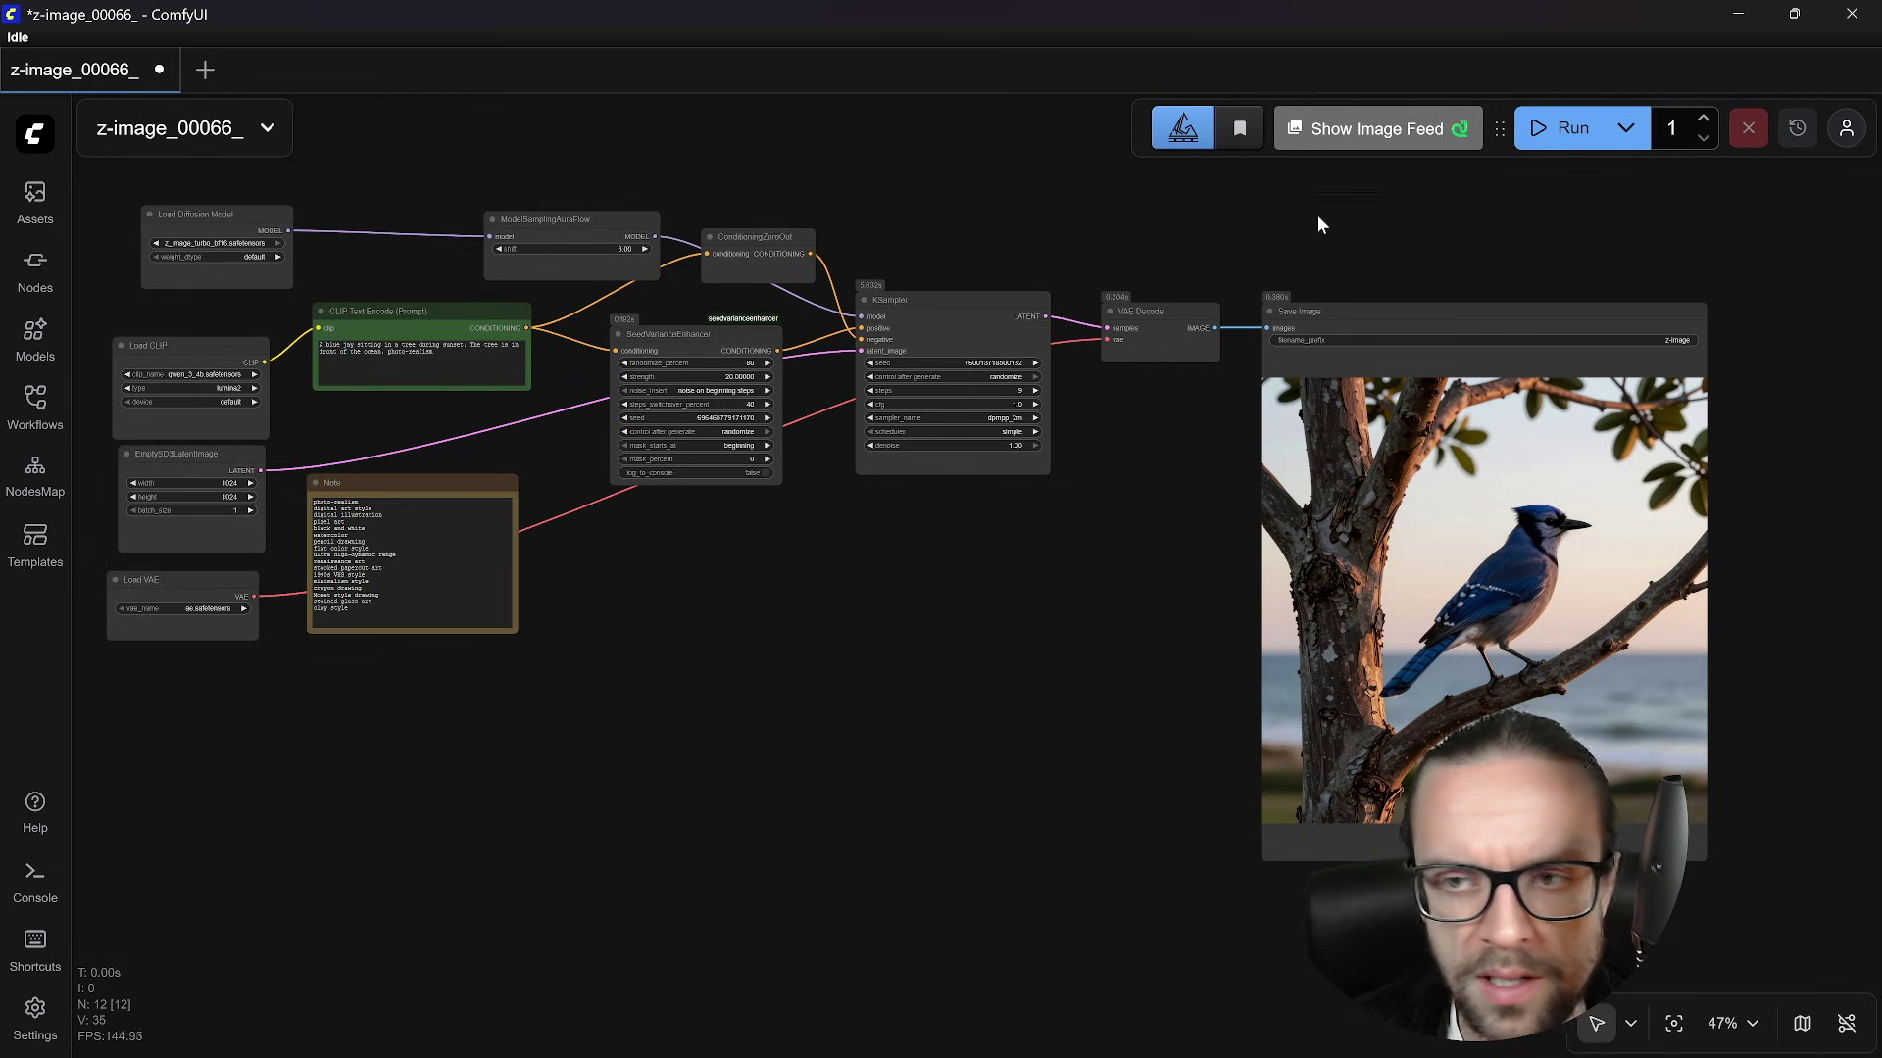
{"action": "left_click", "coordinate": [1568, 128]}
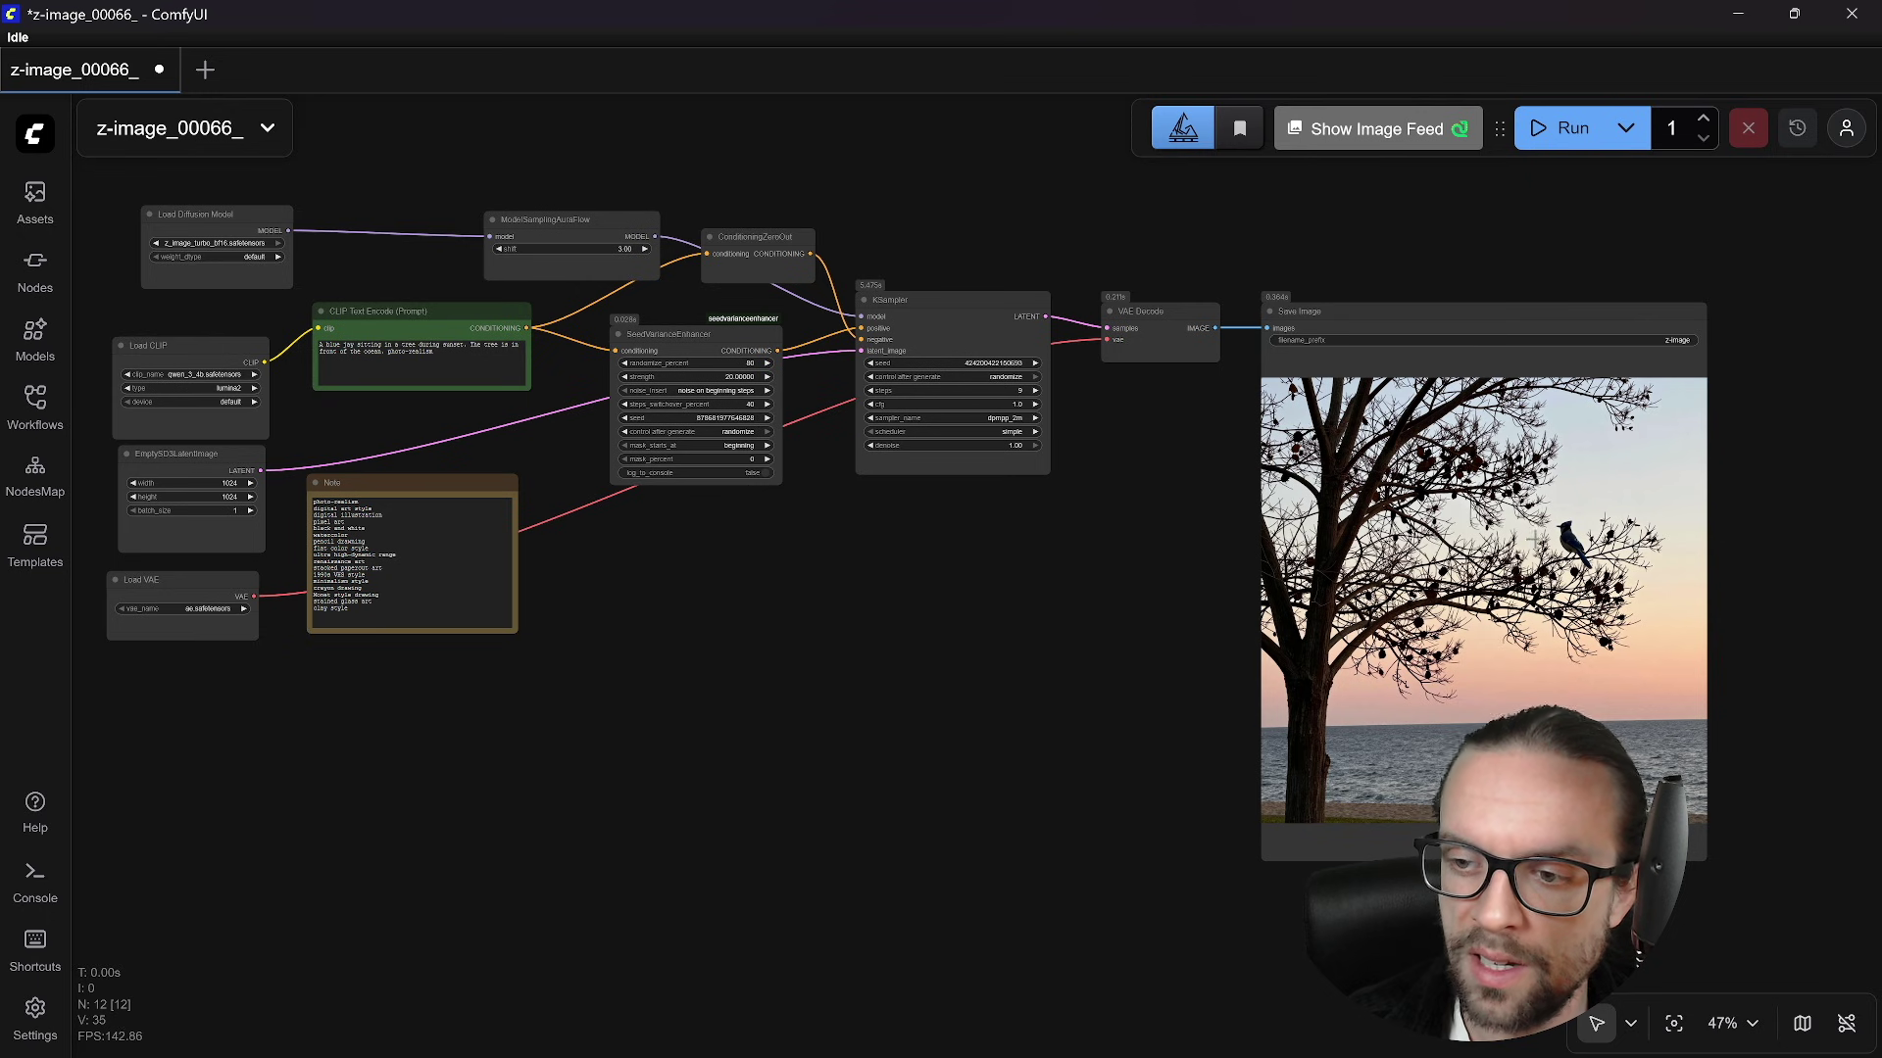
- Inspect the blue jay render, then queue two more generations
{"action": "scroll", "coordinate": [1548, 532], "scroll_direction": "down", "scroll_amount": 5}
{"action": "scroll", "coordinate": [1549, 532], "scroll_direction": "up", "scroll_amount": 15}
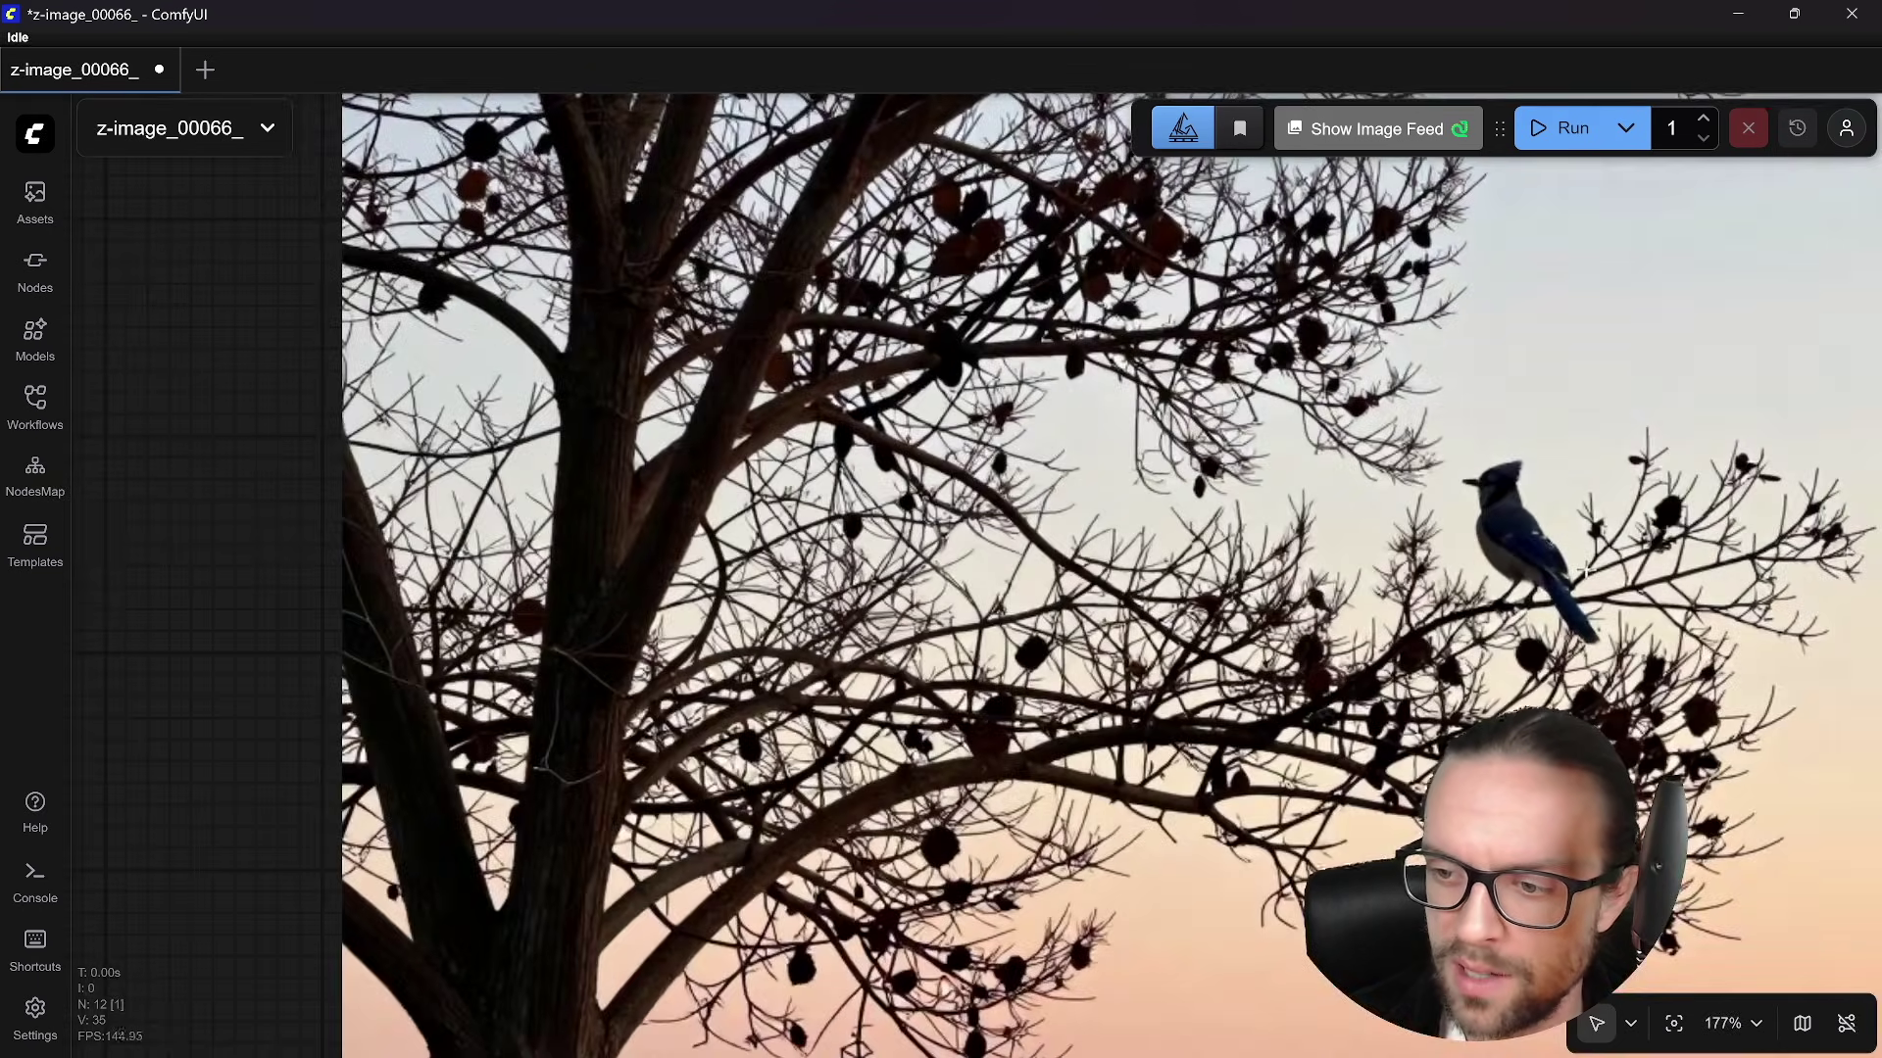
{"action": "scroll", "coordinate": [1583, 569], "scroll_direction": "down", "scroll_amount": 12}
{"action": "left_click", "coordinate": [1565, 137]}
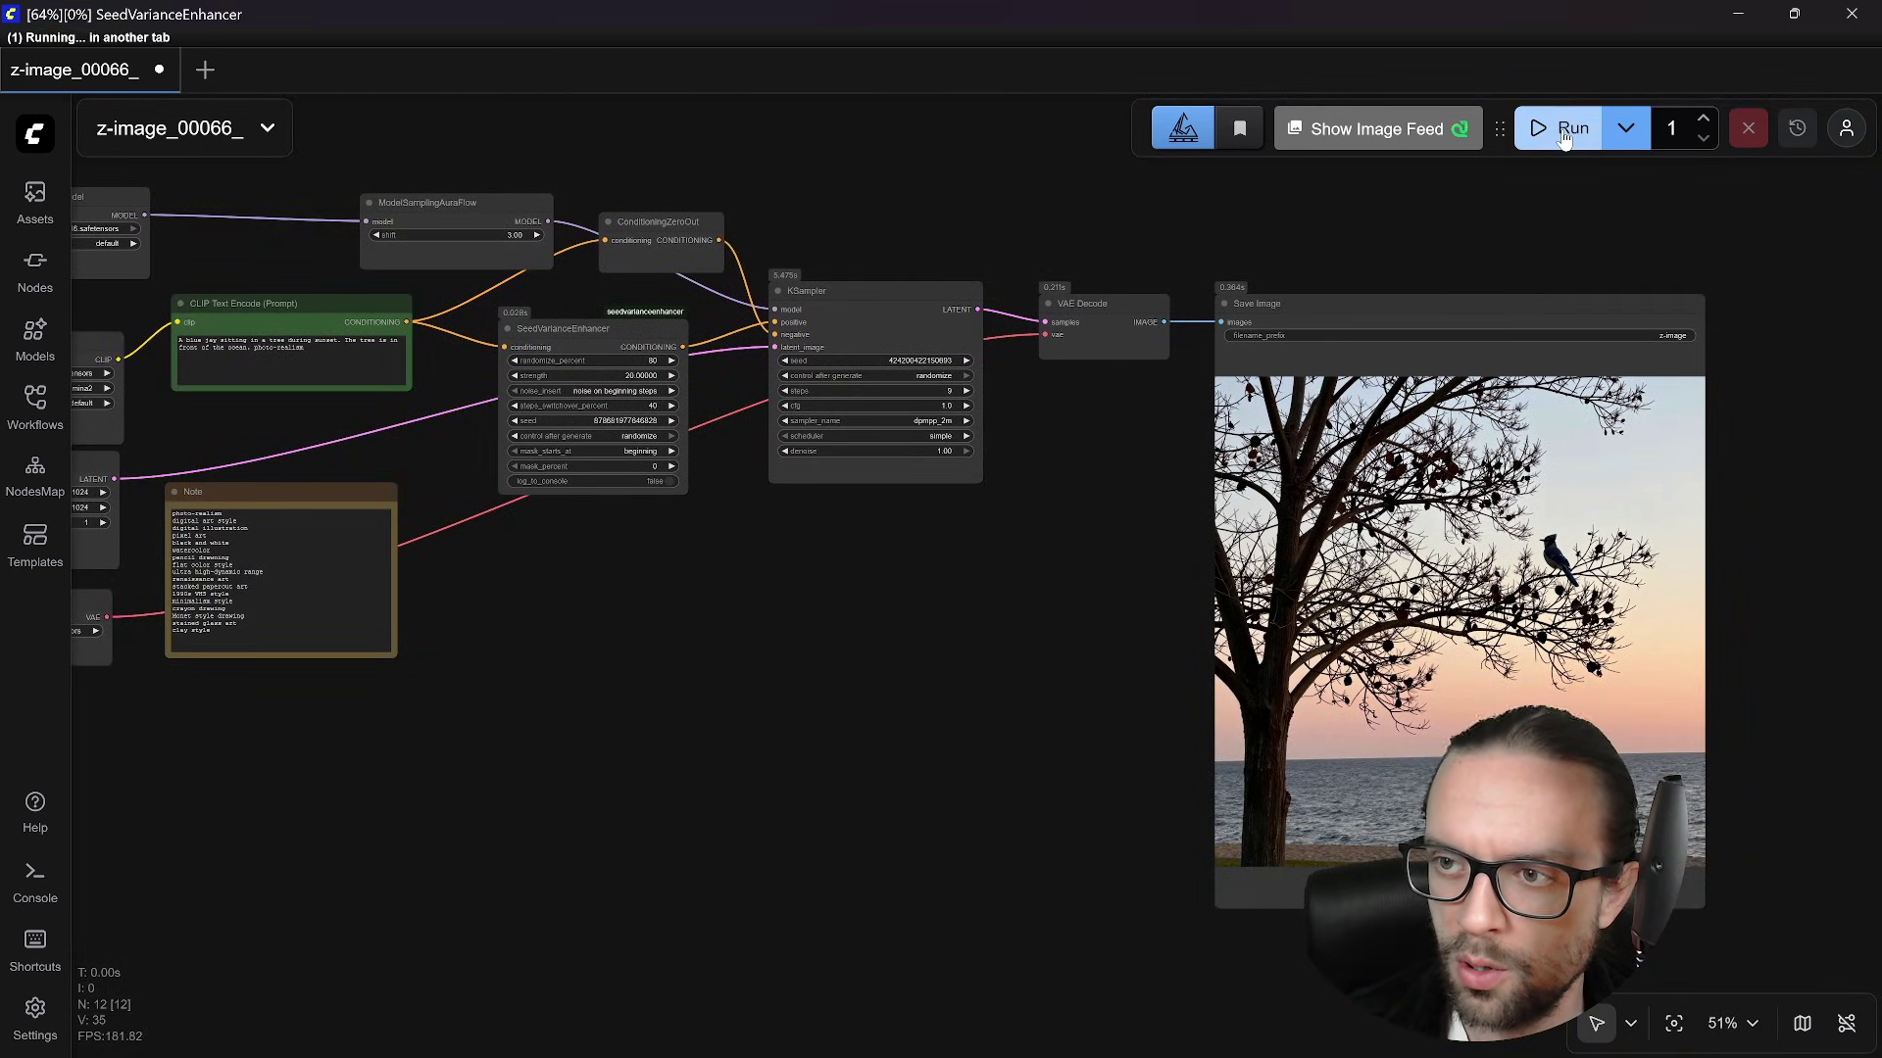
{"action": "left_click", "coordinate": [1564, 137]}
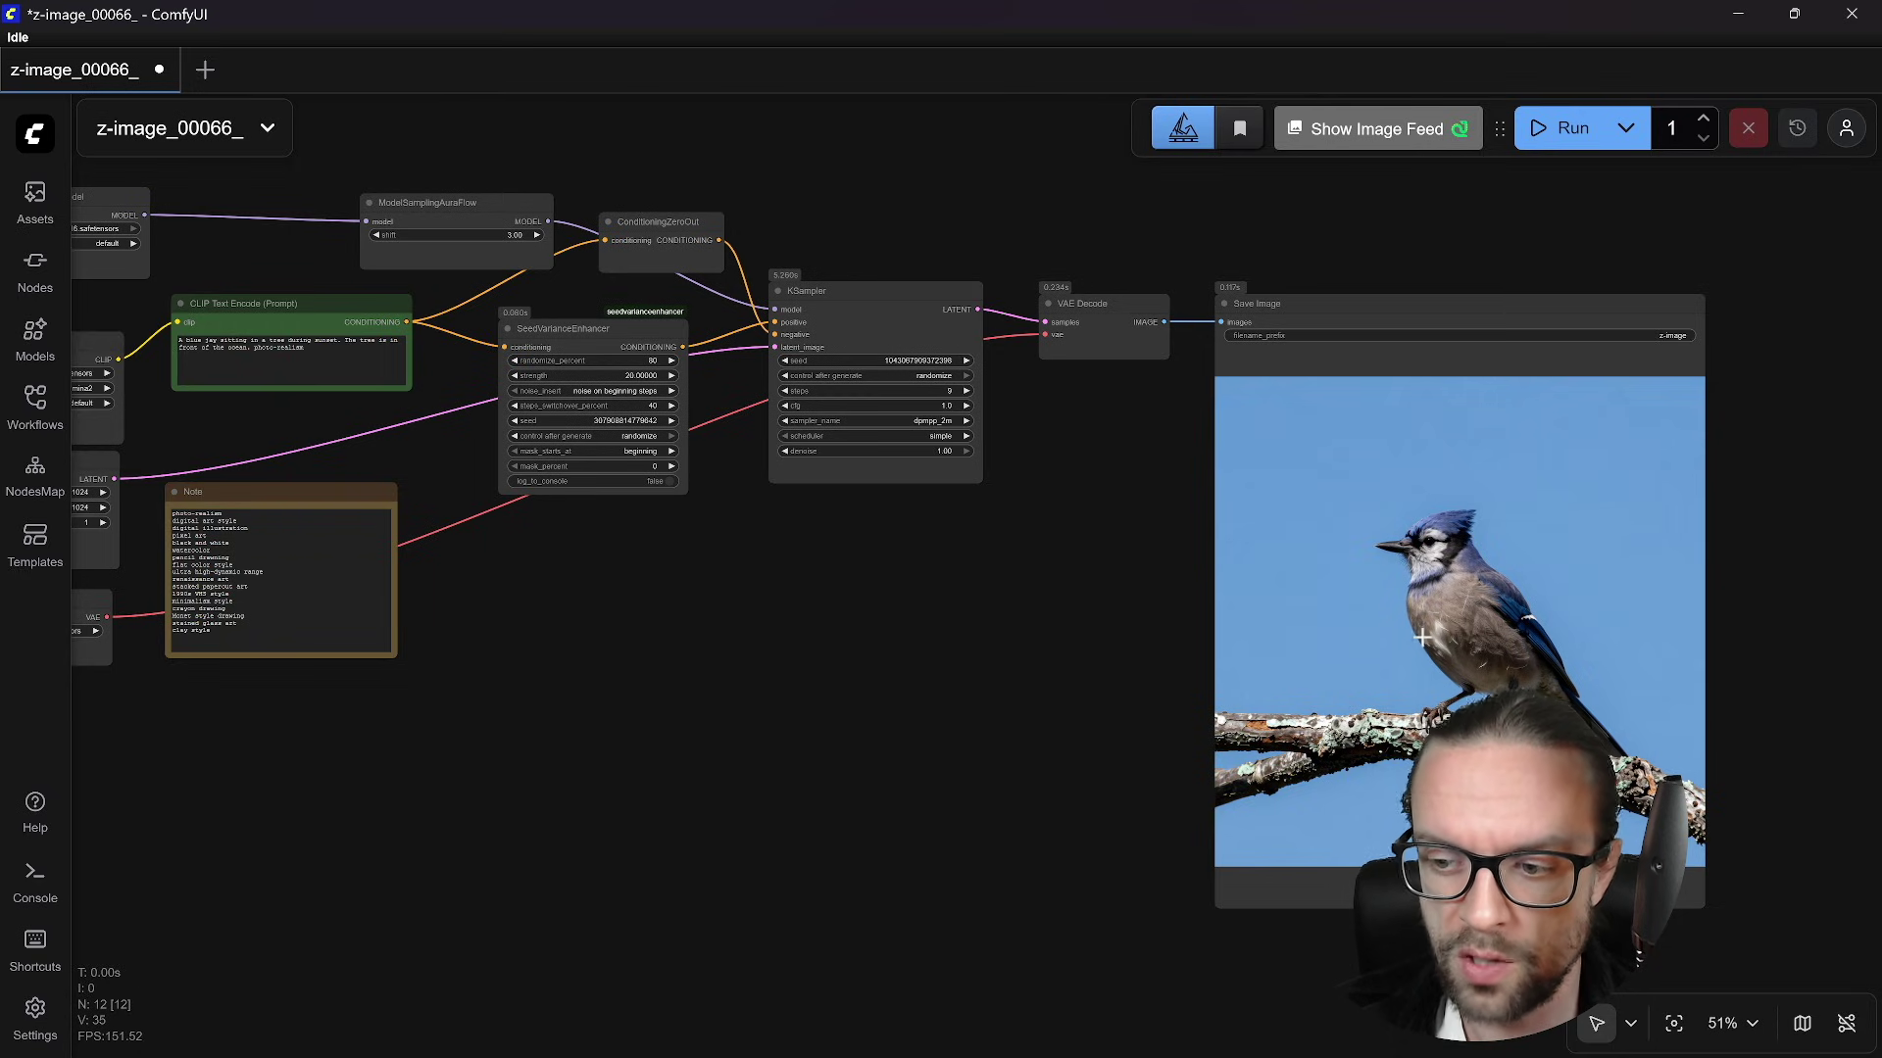
- Set noise_insert to 'noise on ending steps' and generate an image
{"action": "left_click_drag", "start_coordinate": [931, 686], "coordinate": [1054, 658]}
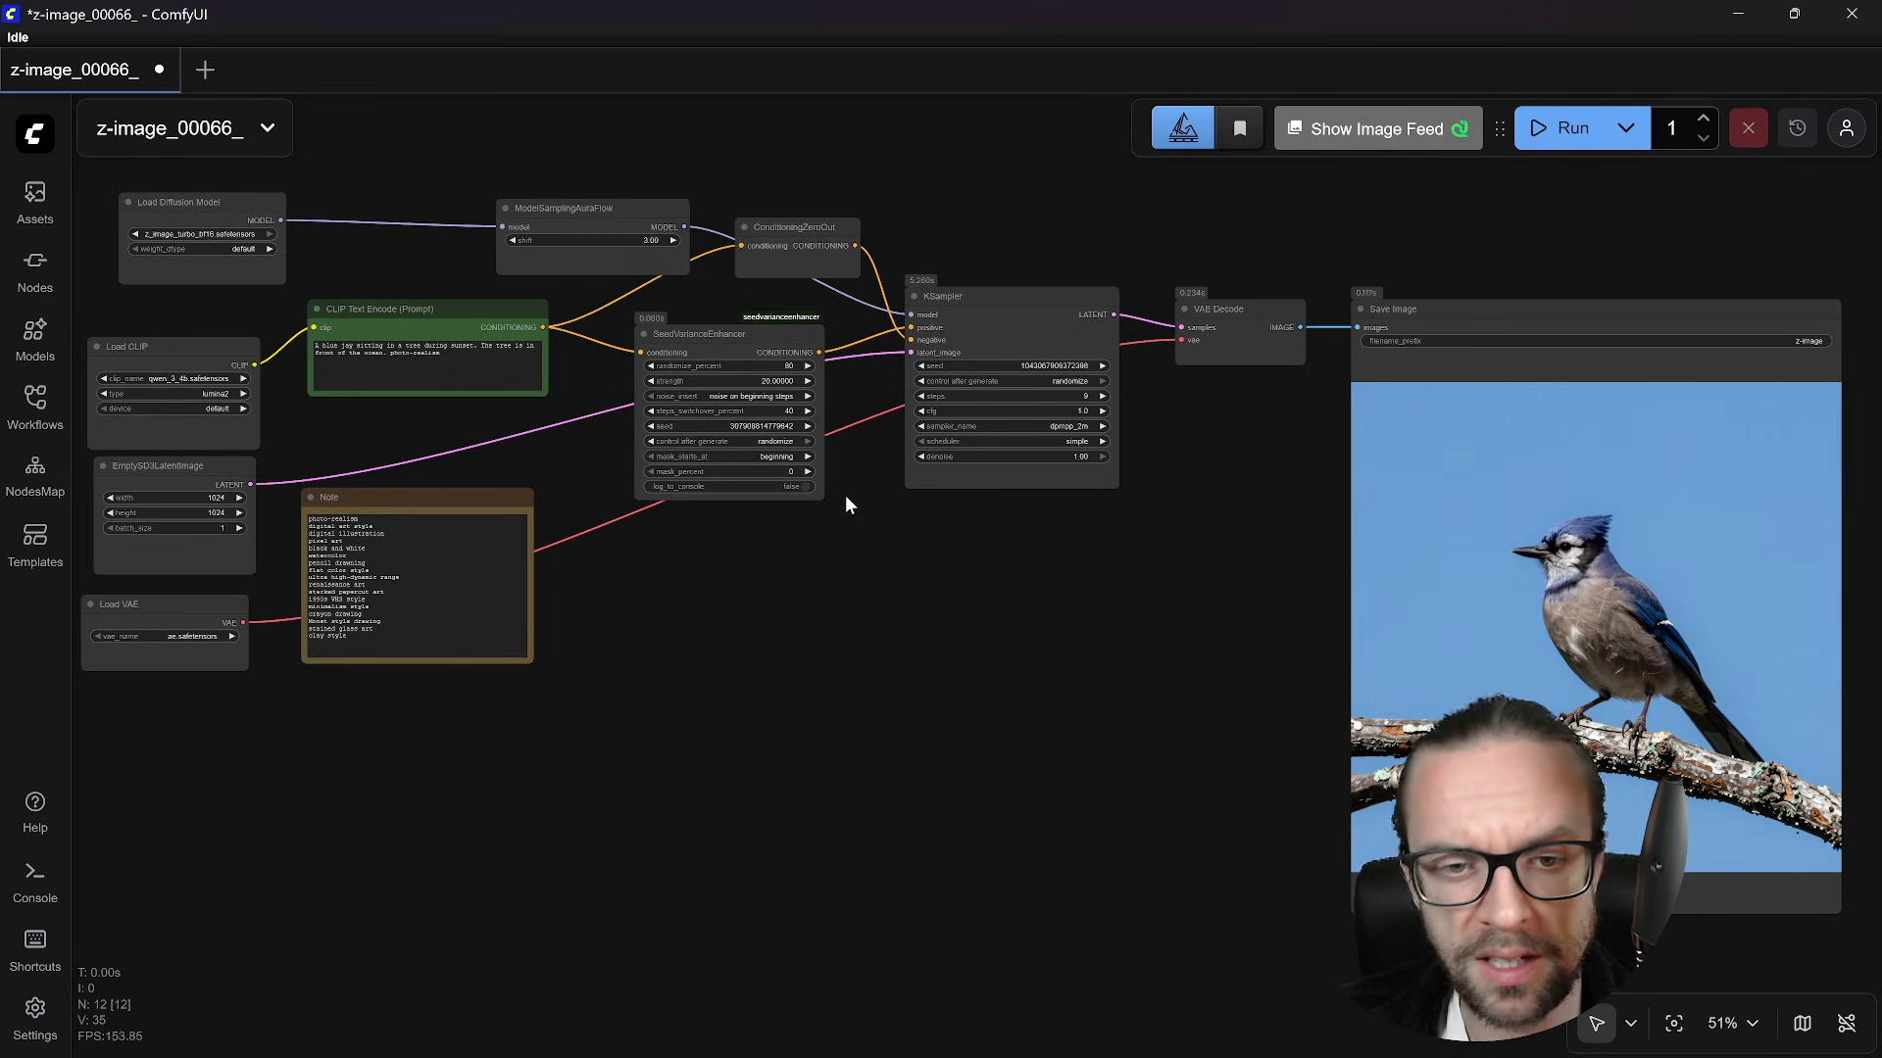
{"action": "left_click", "coordinate": [764, 399]}
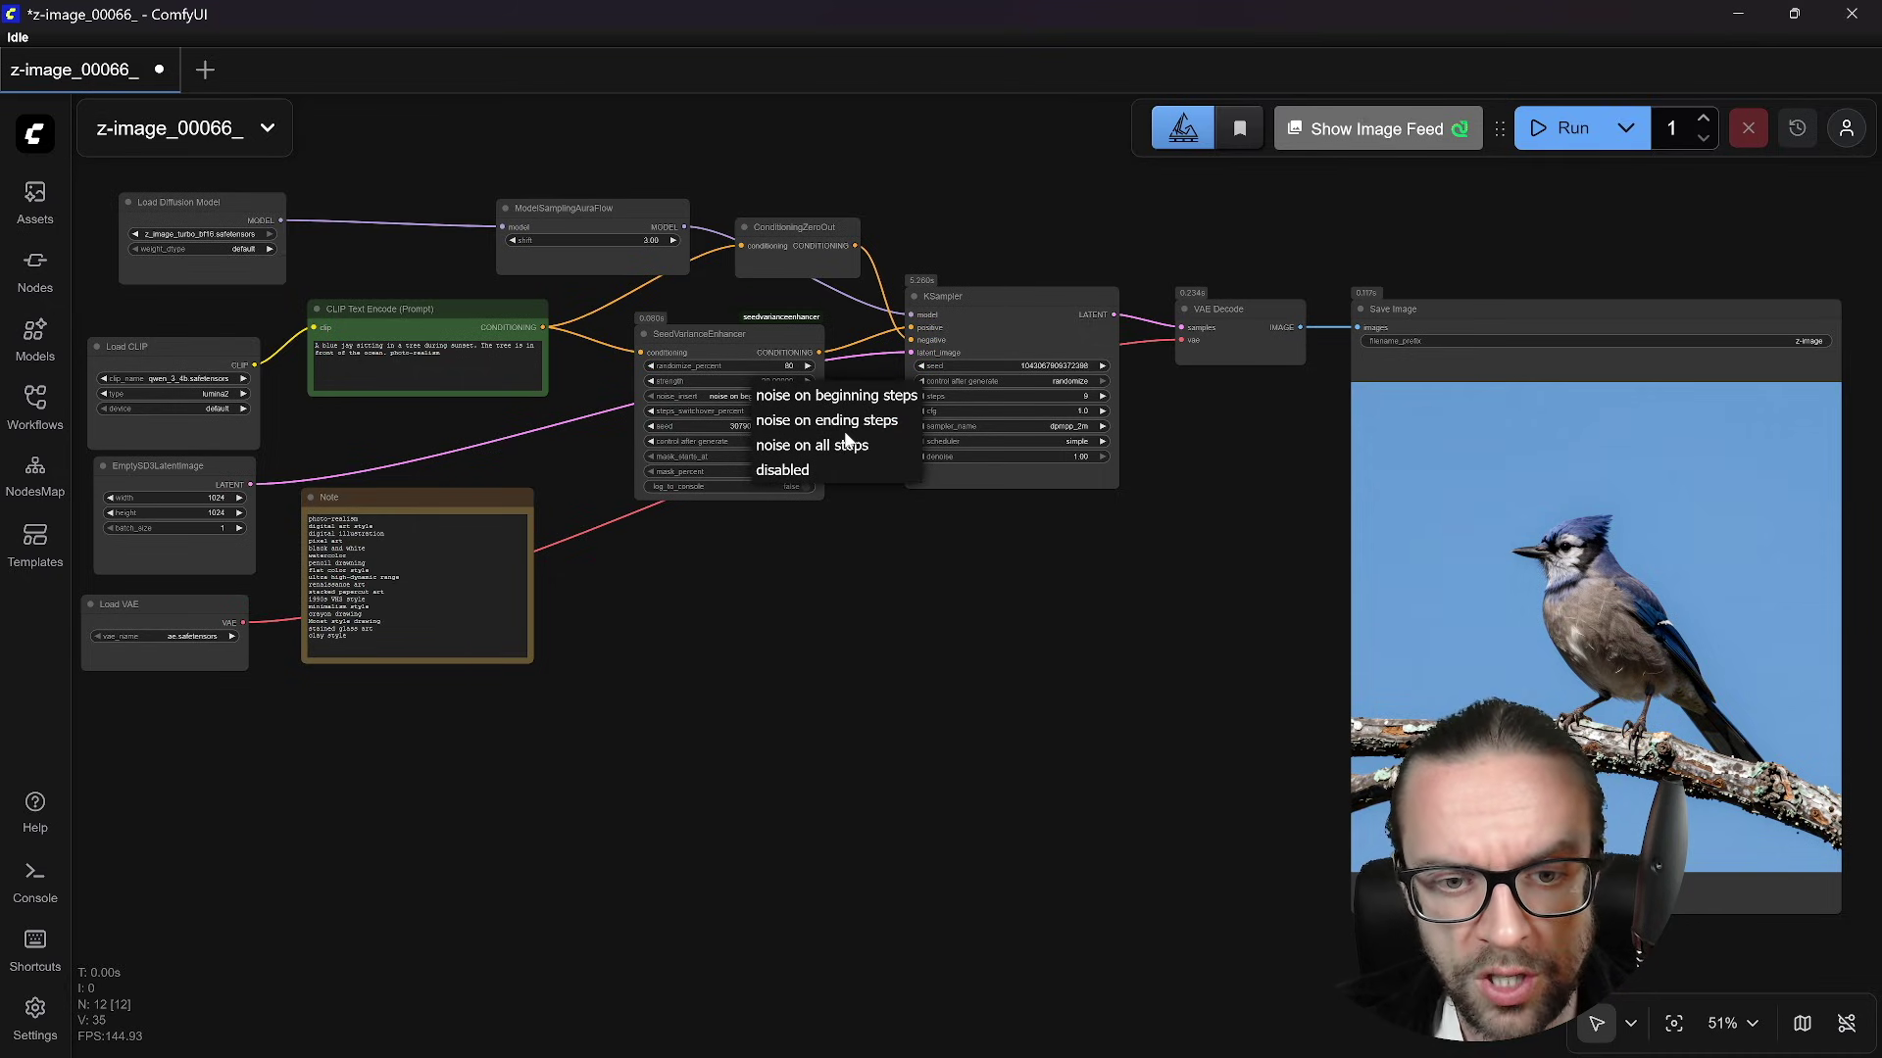
{"action": "left_click", "coordinate": [784, 421]}
{"action": "left_click", "coordinate": [1566, 128]}
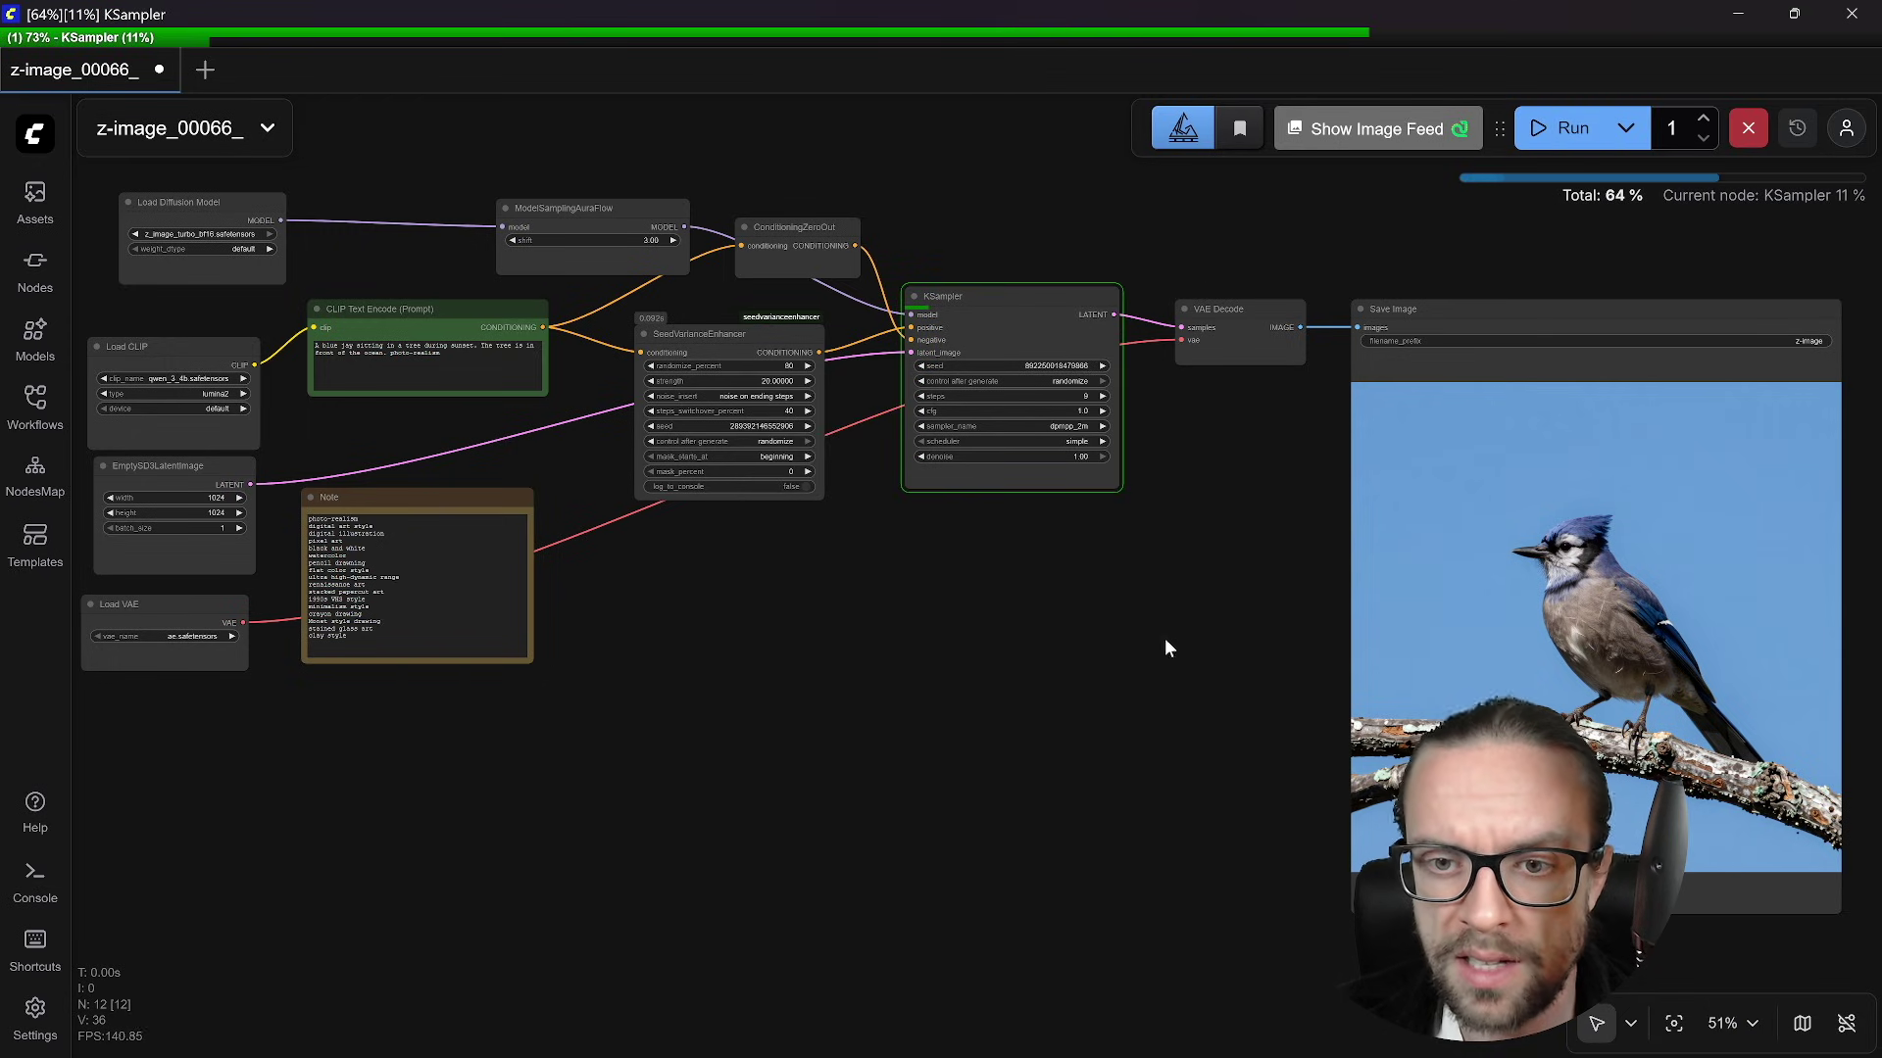
- Switch noise_insert to 'noise on all steps' and queue a generation
{"action": "scroll", "coordinate": [1171, 612], "scroll_direction": "right", "scroll_amount": 3}
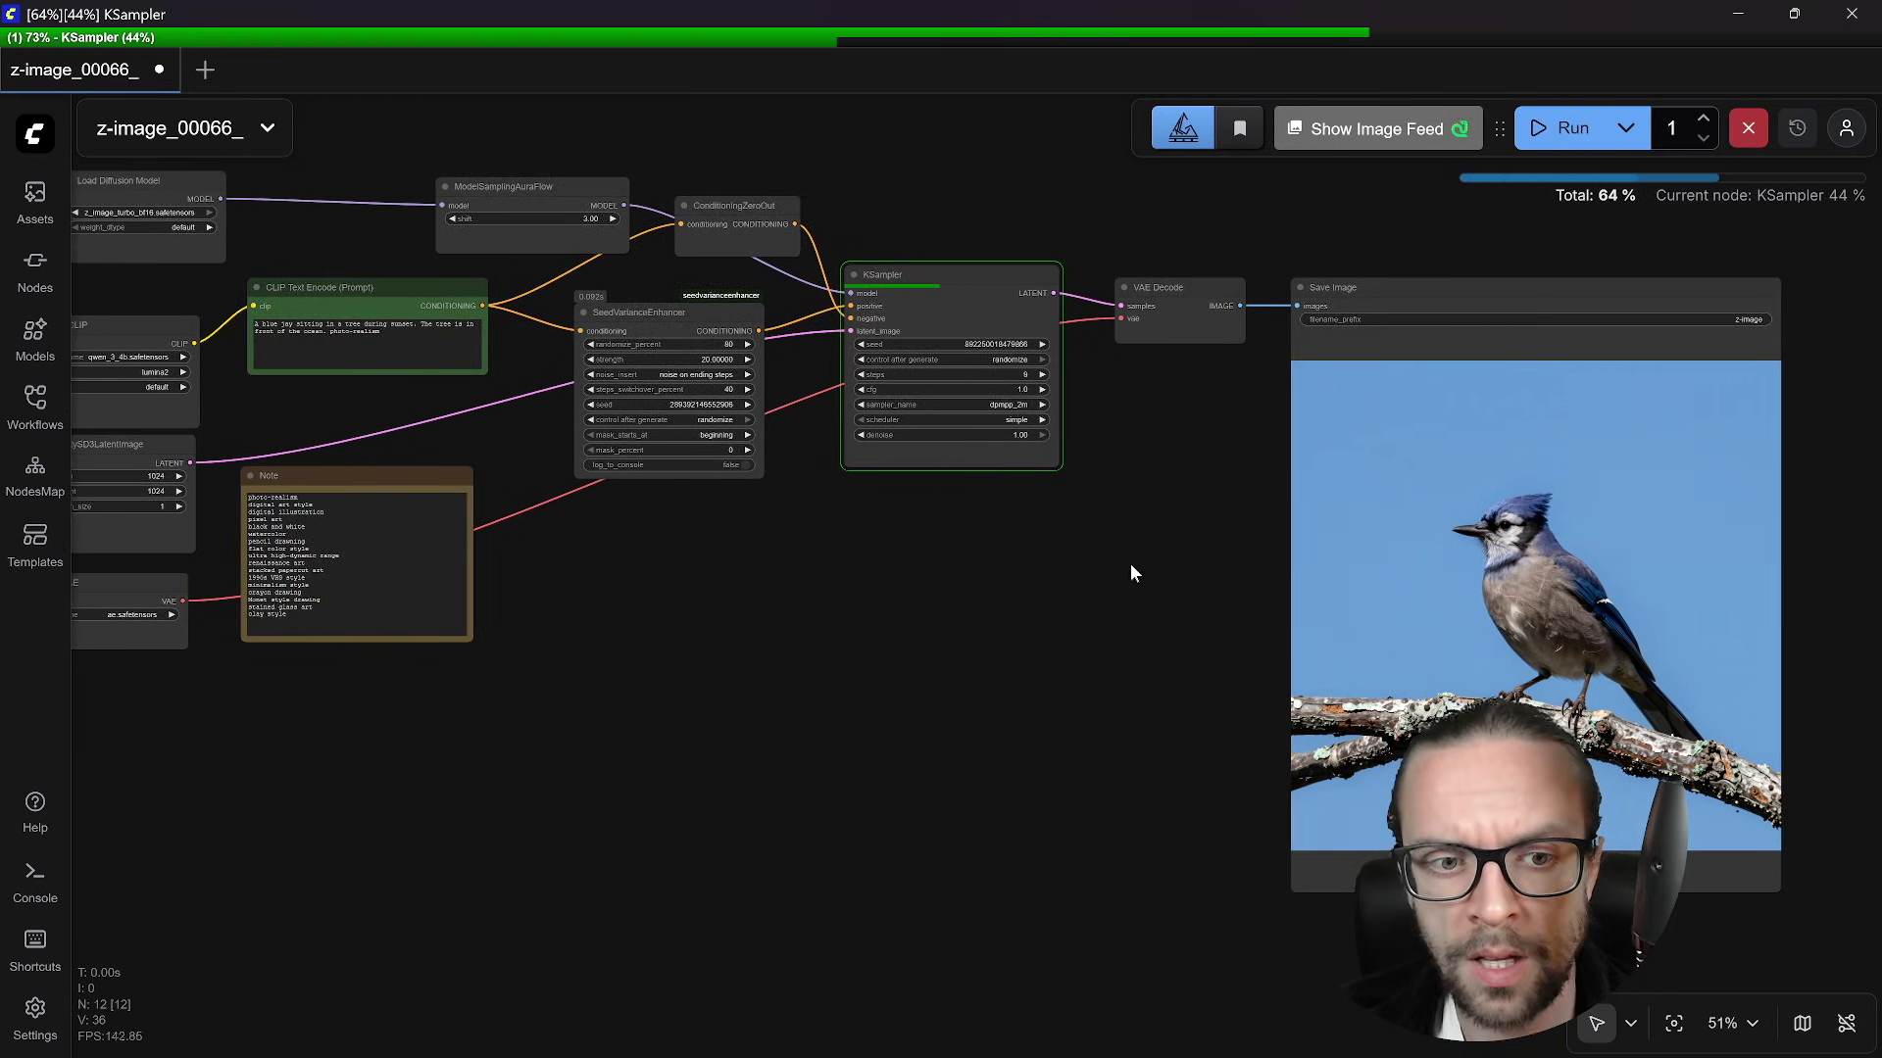
{"action": "left_click", "coordinate": [709, 374]}
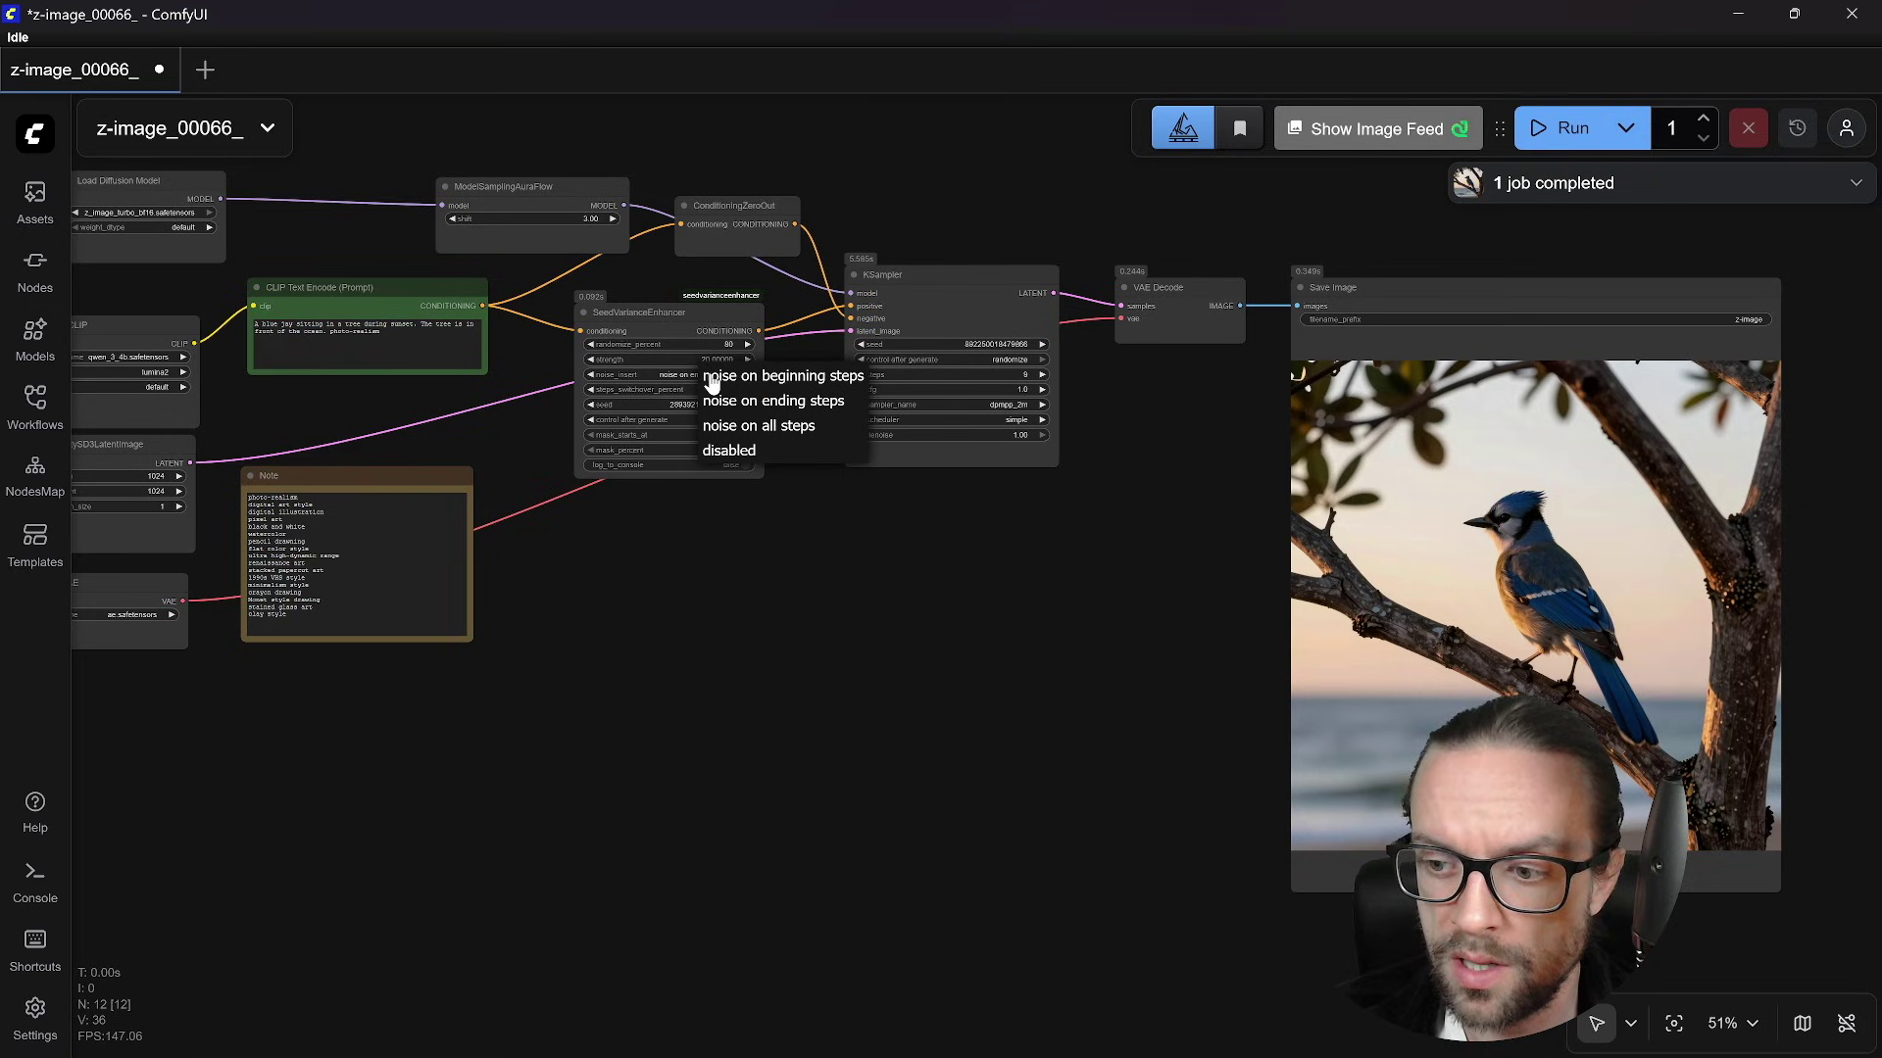
{"action": "left_click", "coordinate": [744, 427]}
{"action": "key", "text": "ctrl+Return"}
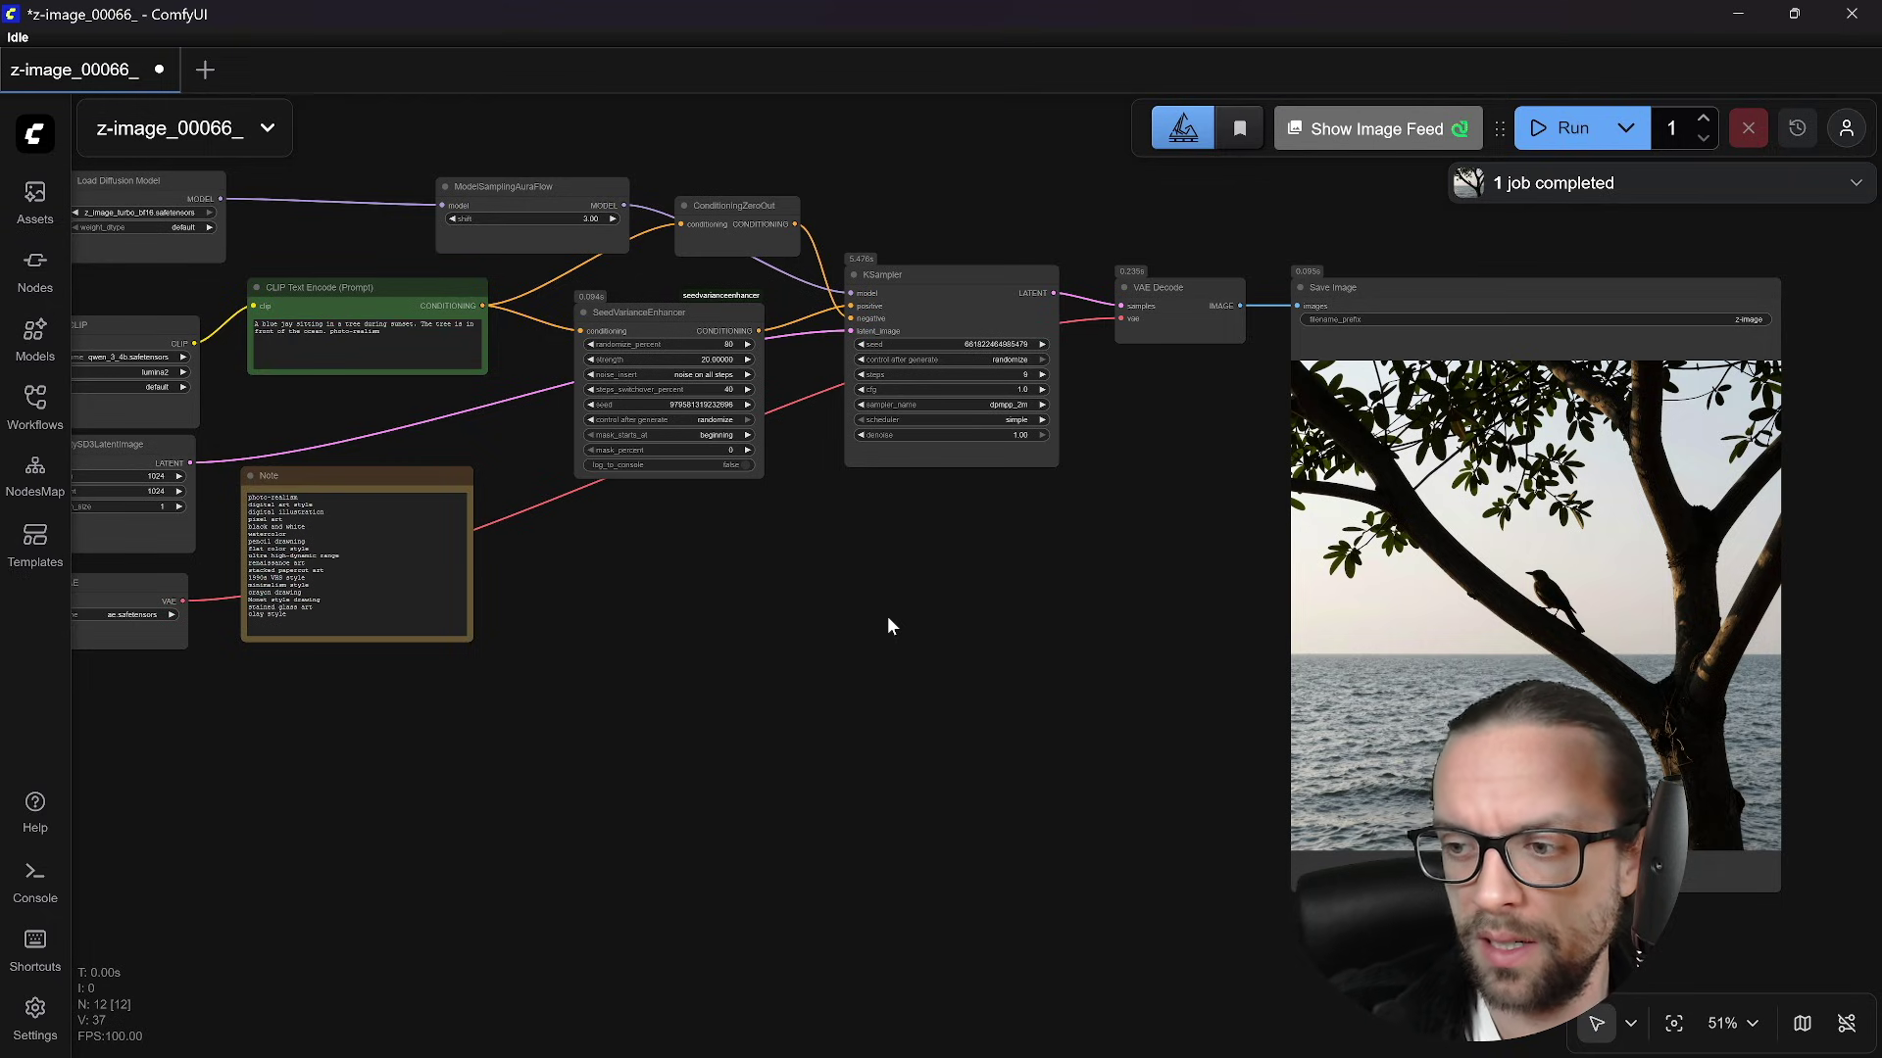
- Queue one more generation with noise on all steps
{"action": "left_click", "coordinate": [1599, 128]}
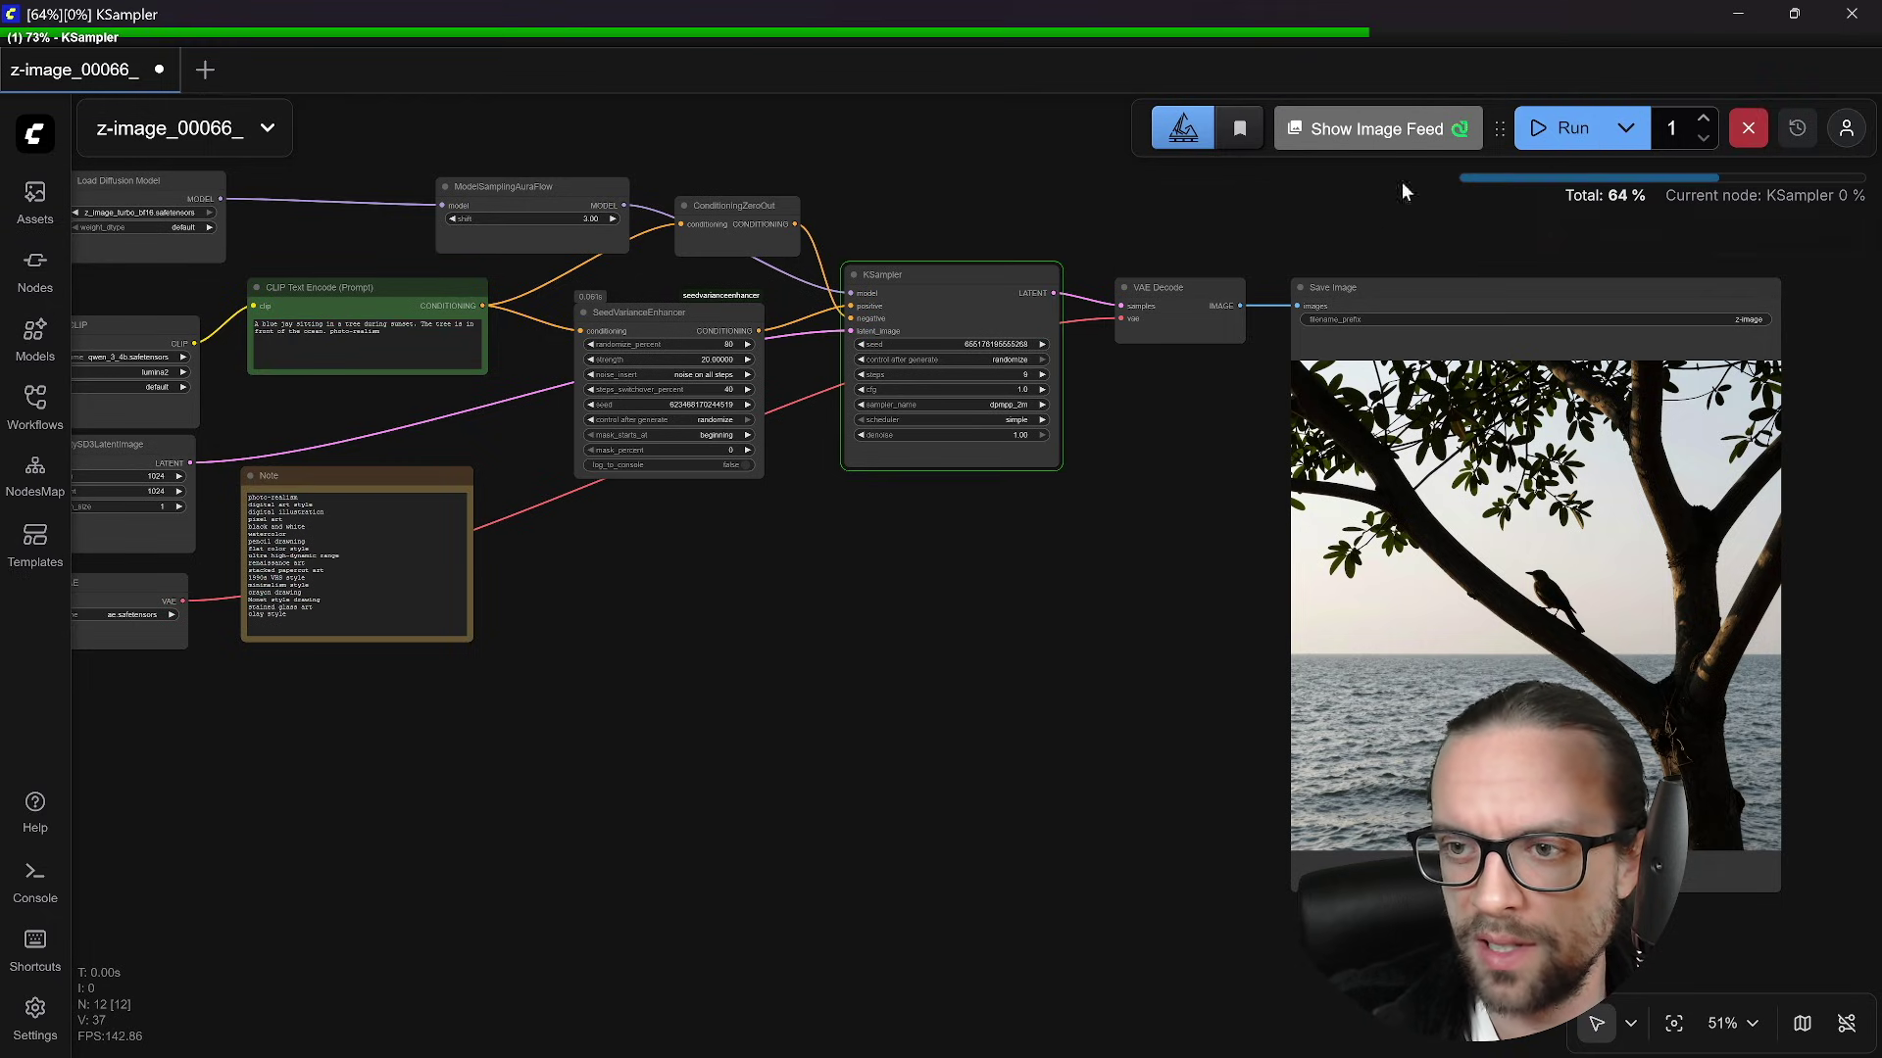